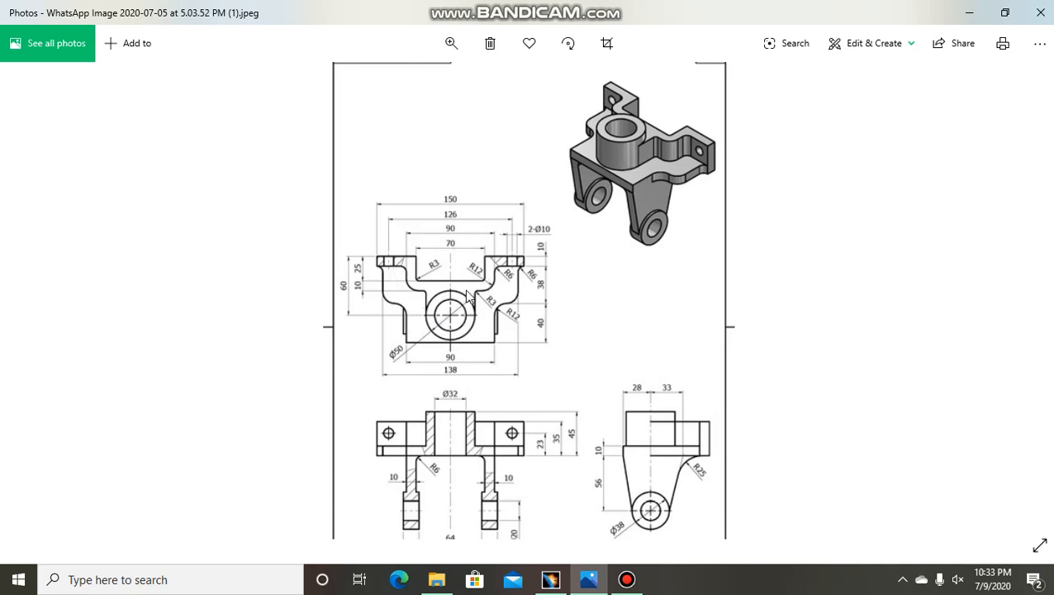
Switch to CATIA and start a new sketch on the xy plane of the bracket part
click(550, 579)
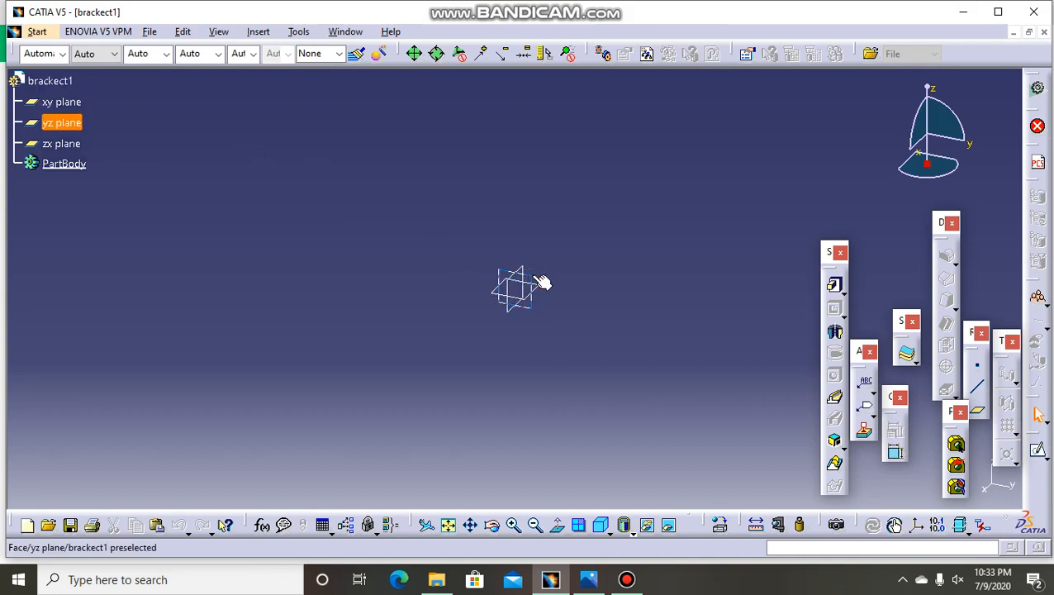
click(517, 299)
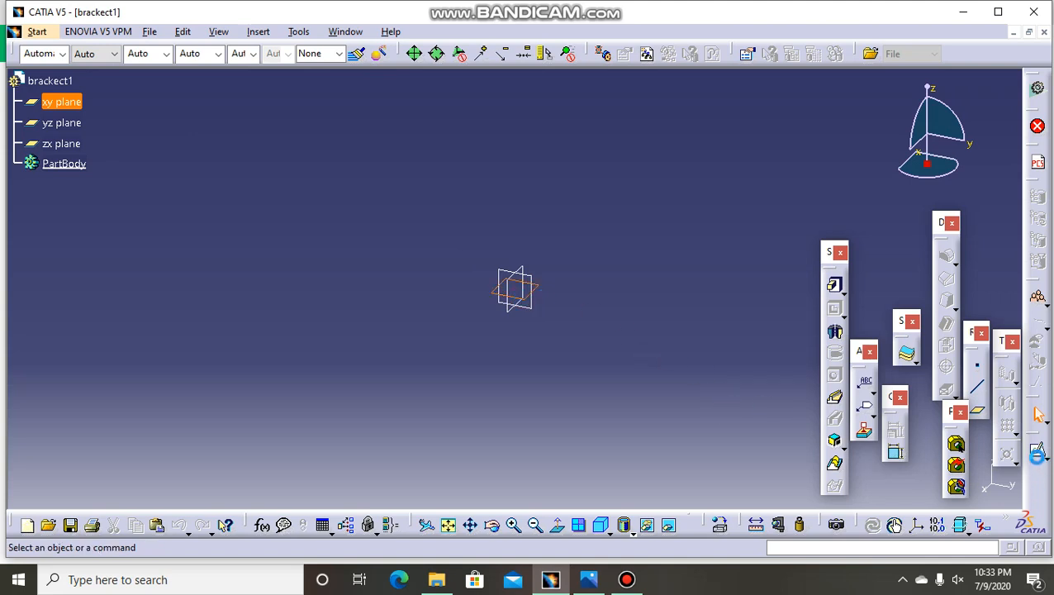
click(1036, 451)
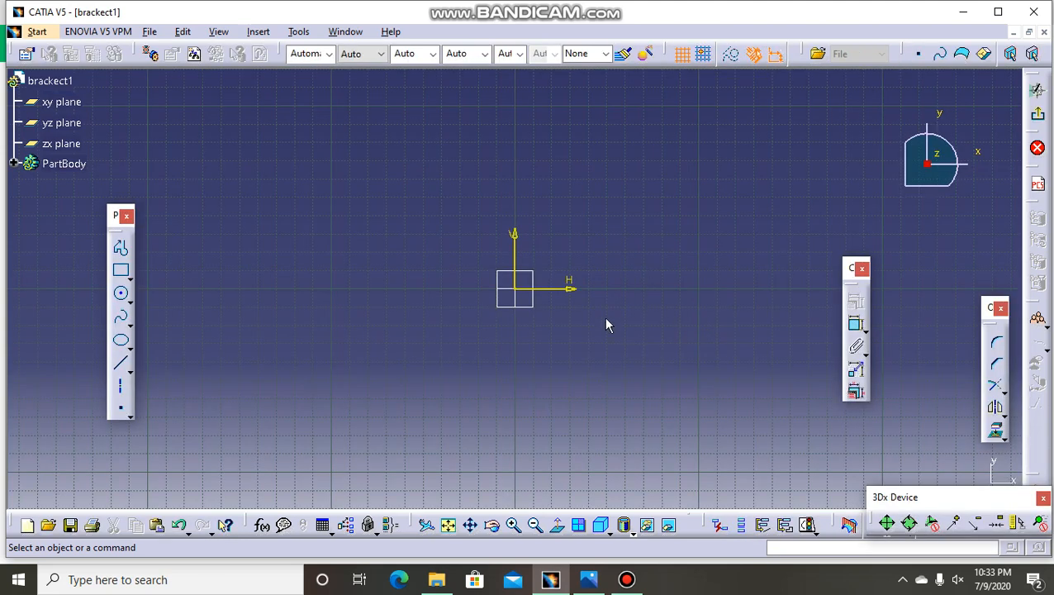
Check the top view in the bracket drawing and sketch a horizontal line about 140 mm long on the H axis
click(121, 250)
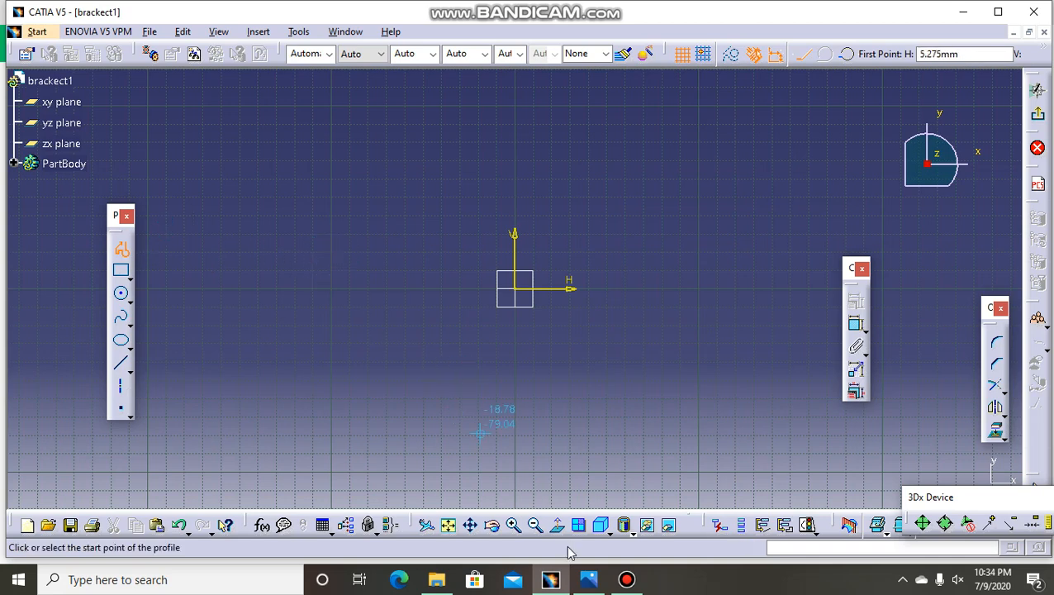
click(585, 588)
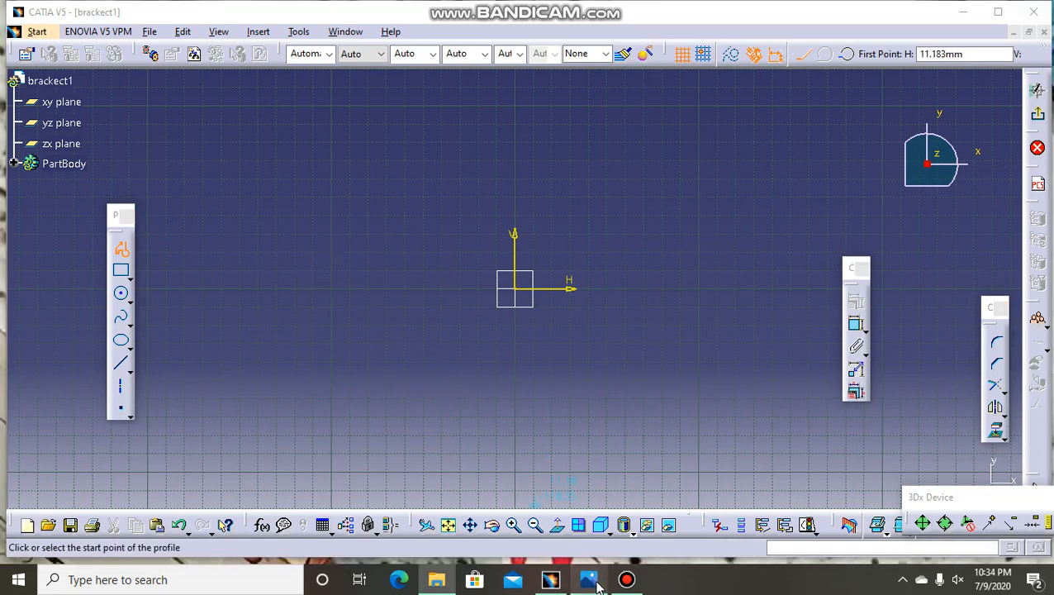
click(960, 12)
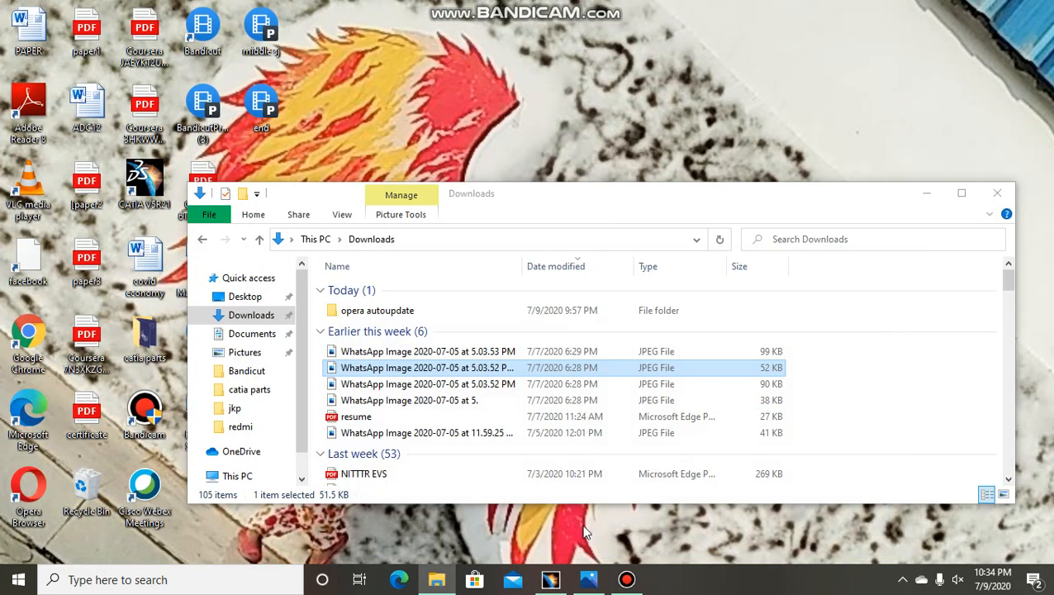
click(588, 583)
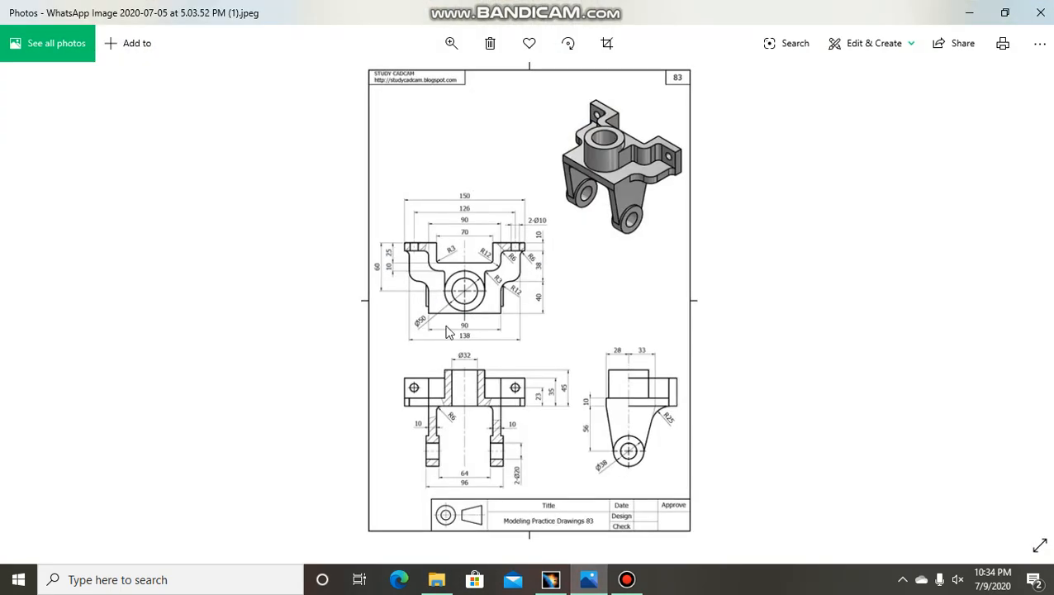
scroll(395, 227, up, 4)
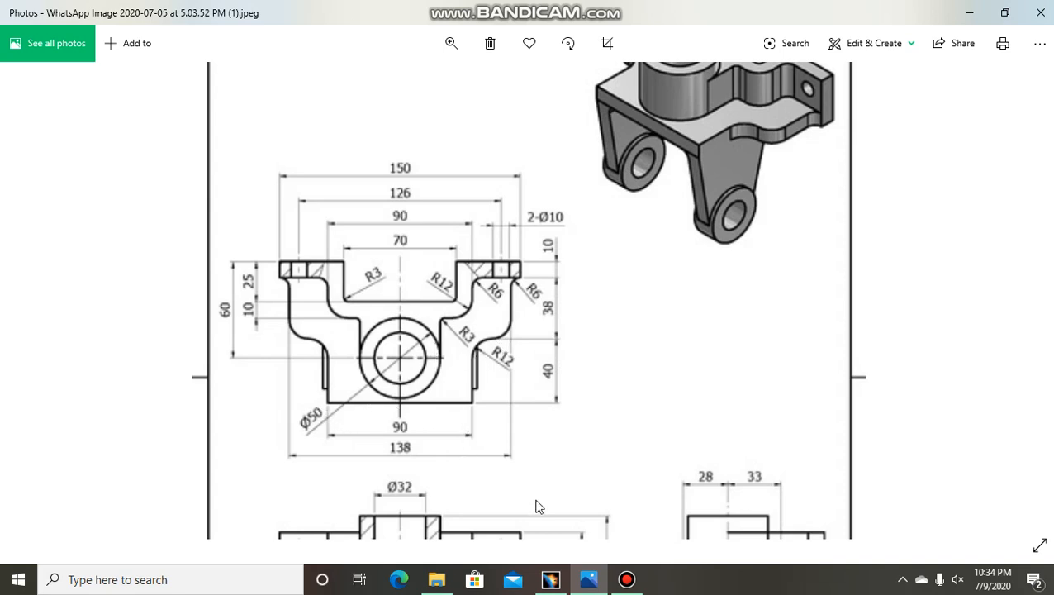
click(558, 583)
click(734, 263)
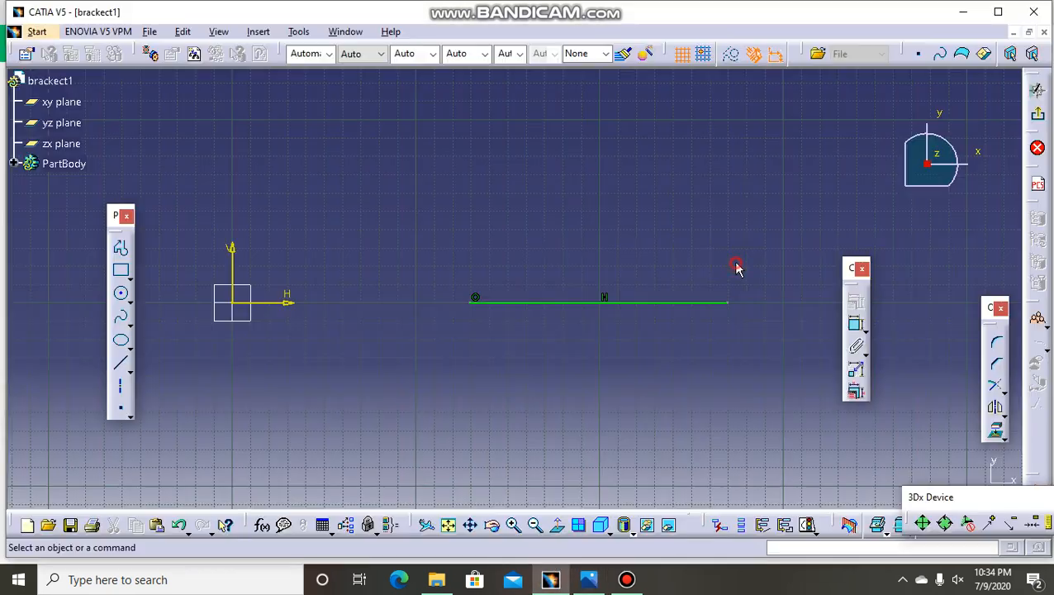
Dimension the horizontal base line below its midpoint and set its length to 90 mm
click(687, 302)
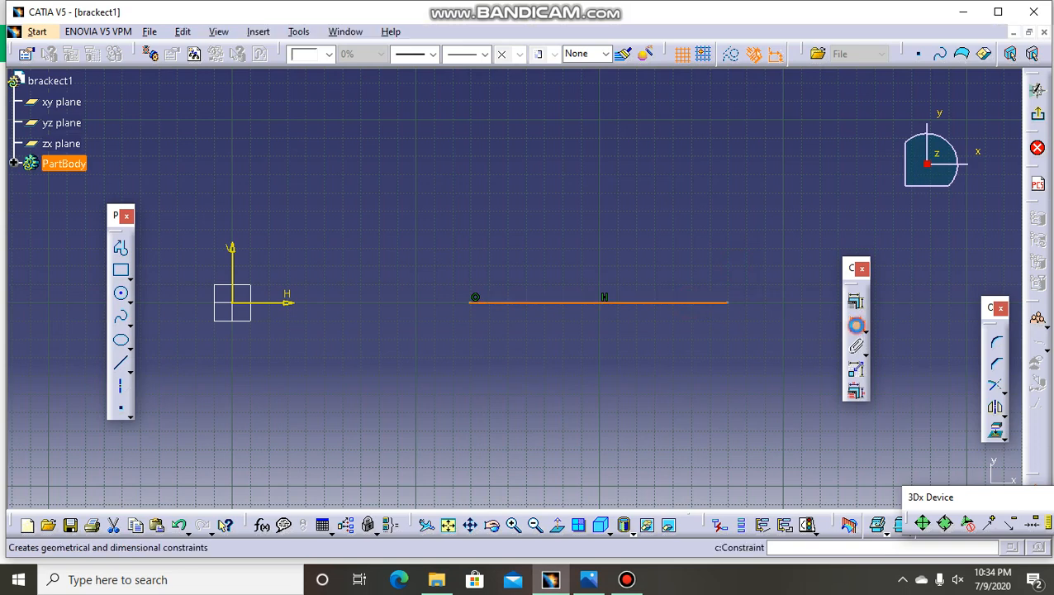
click(856, 324)
click(632, 378)
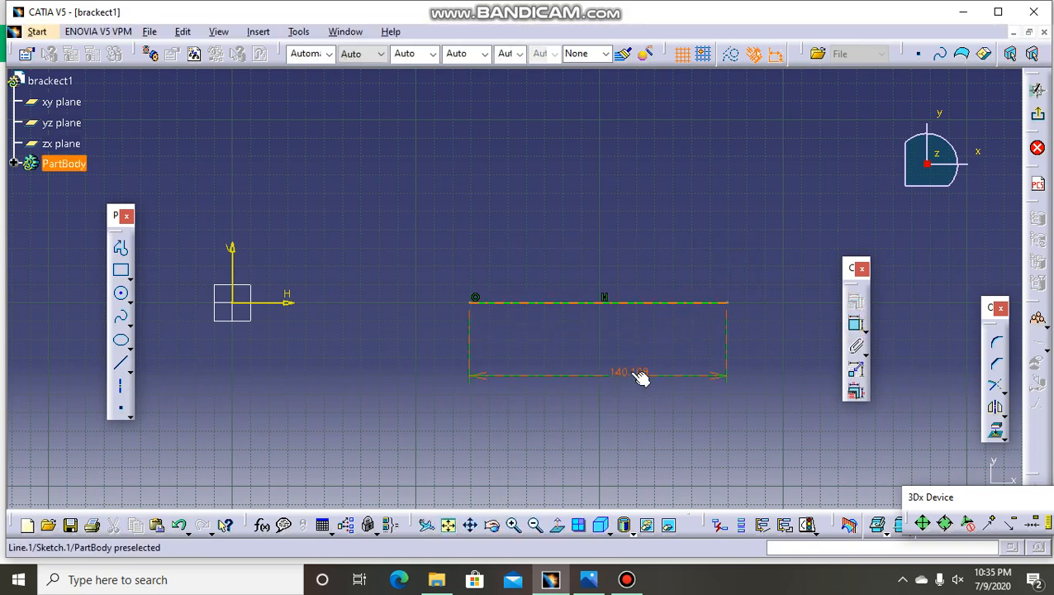
double_click(635, 376)
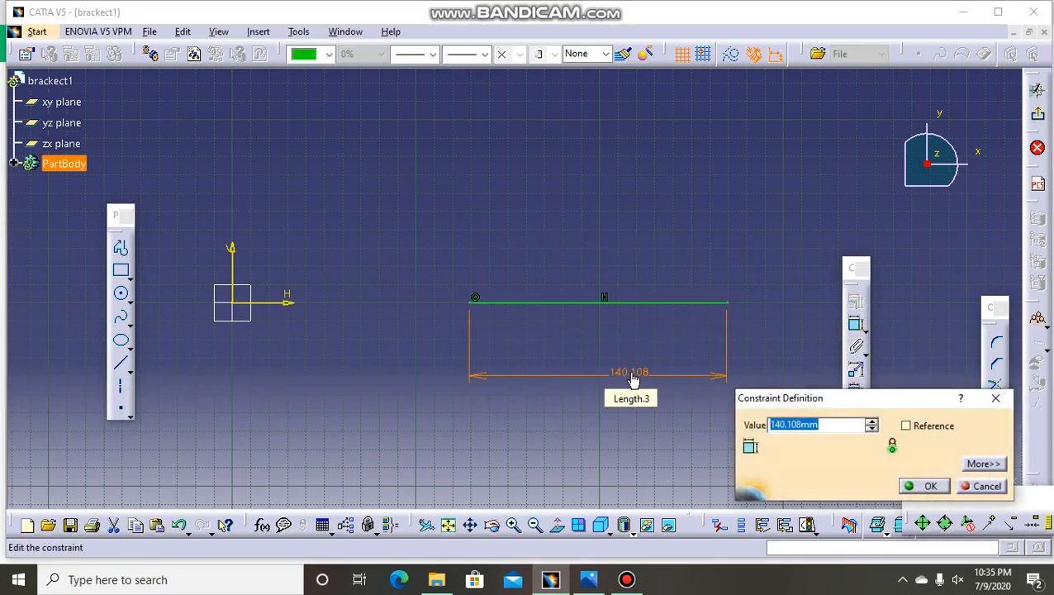
text(90)
key(Return)
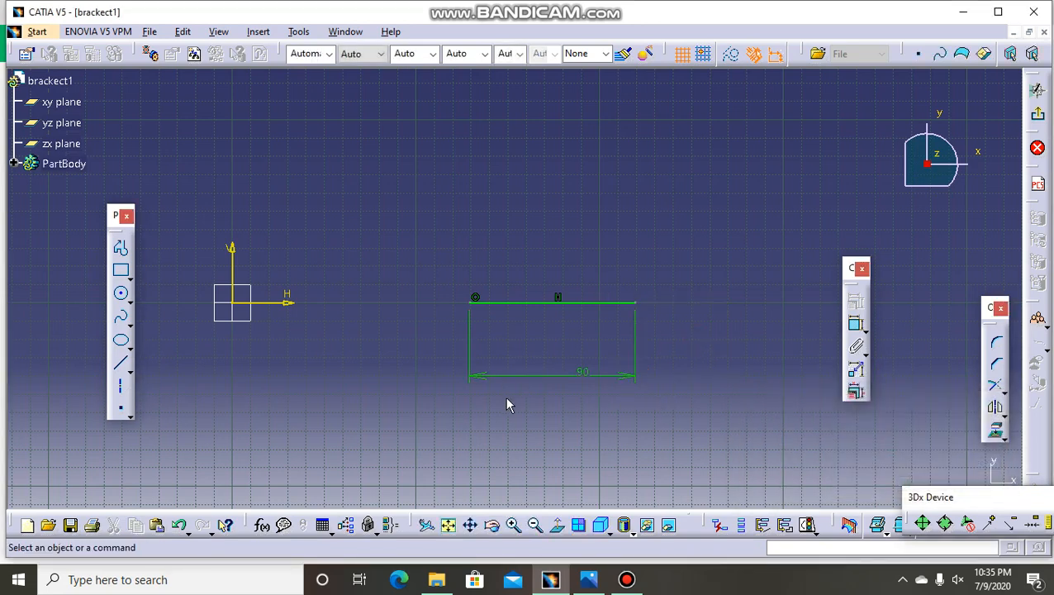
Consult the reference drawing and sketch a profile above the base line: a horizontal edge leading into a notch about 75 mm wide
click(513, 525)
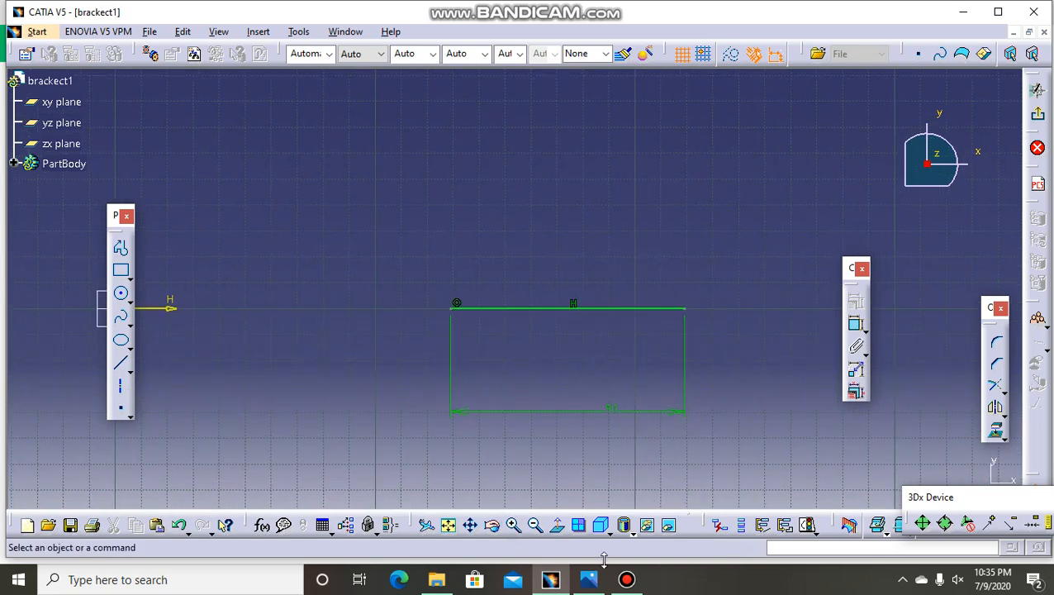
click(590, 580)
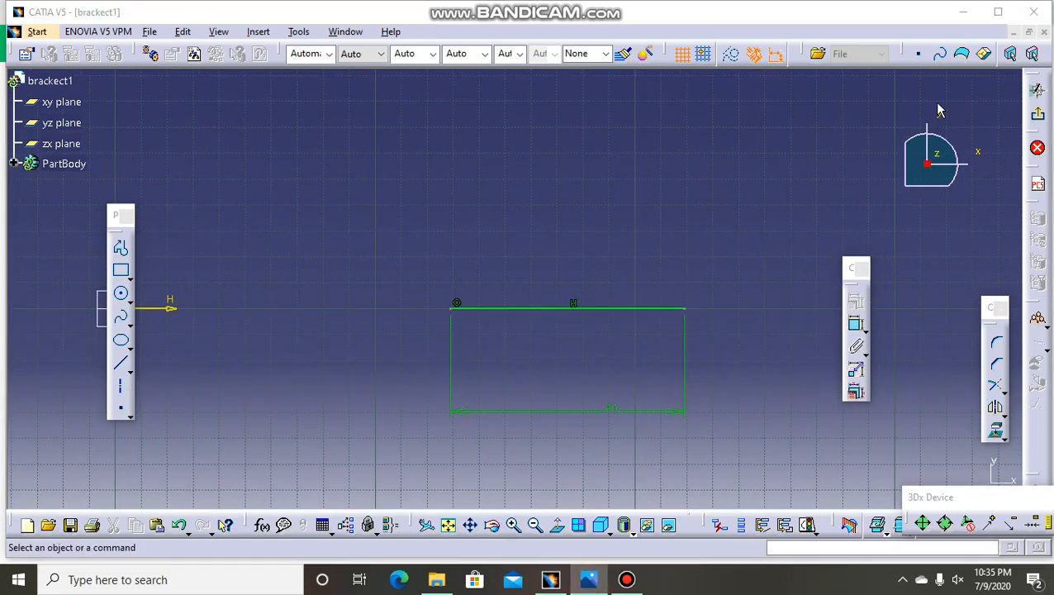
click(969, 11)
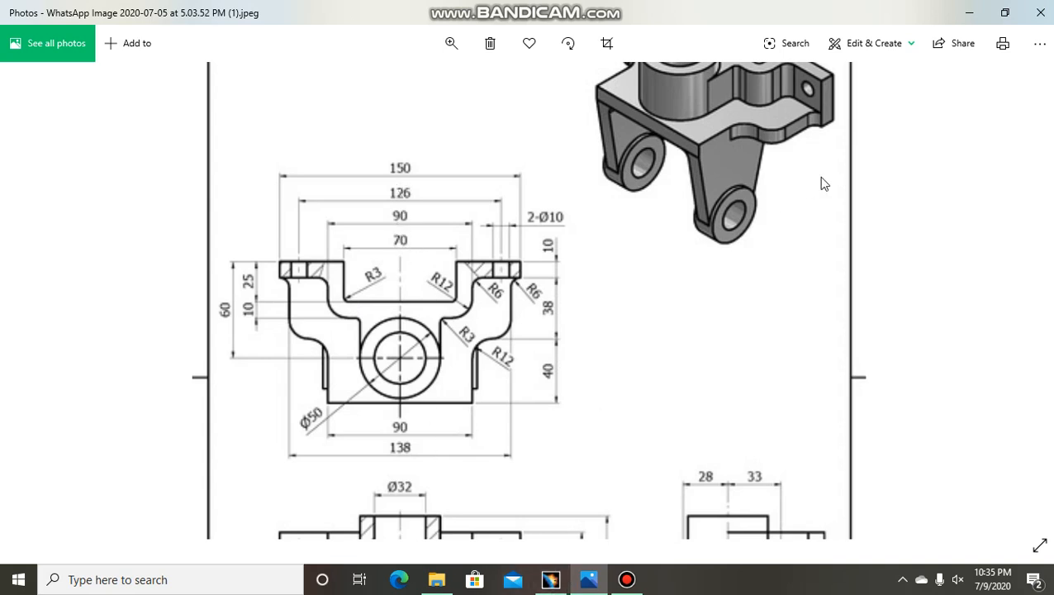
click(565, 579)
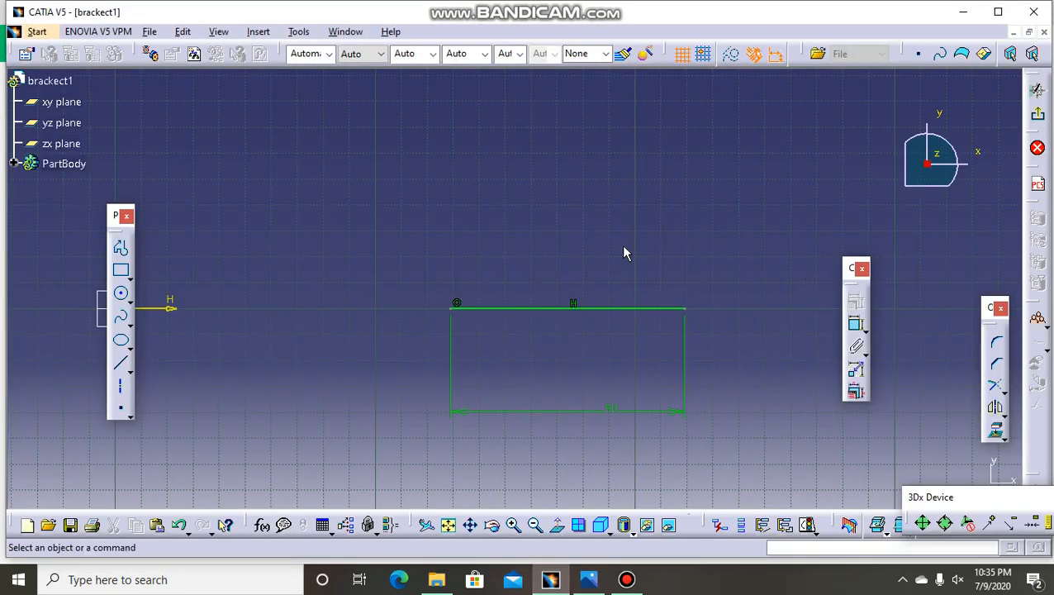
click(119, 252)
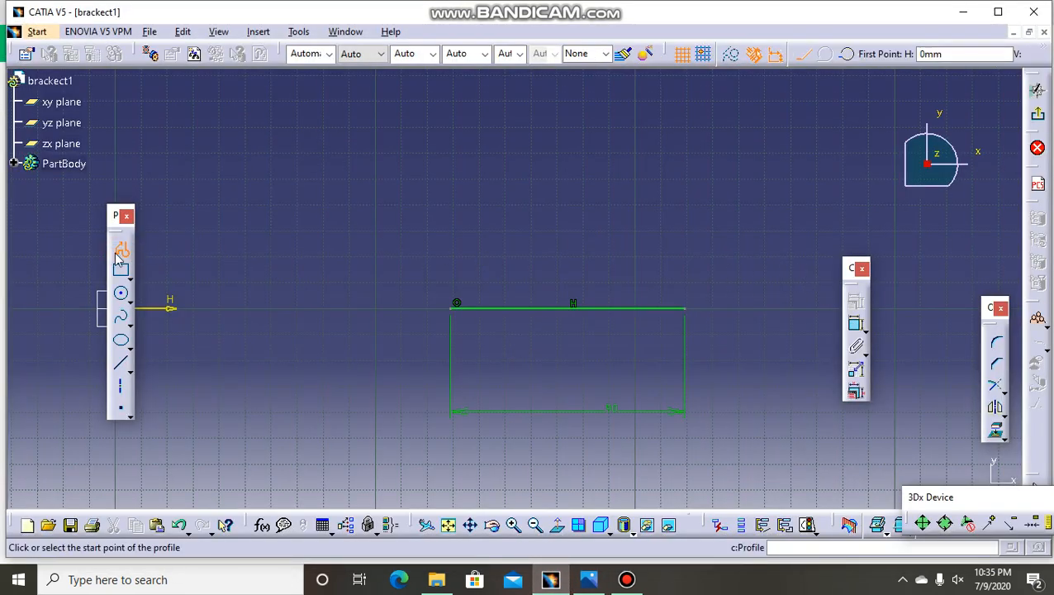
click(357, 126)
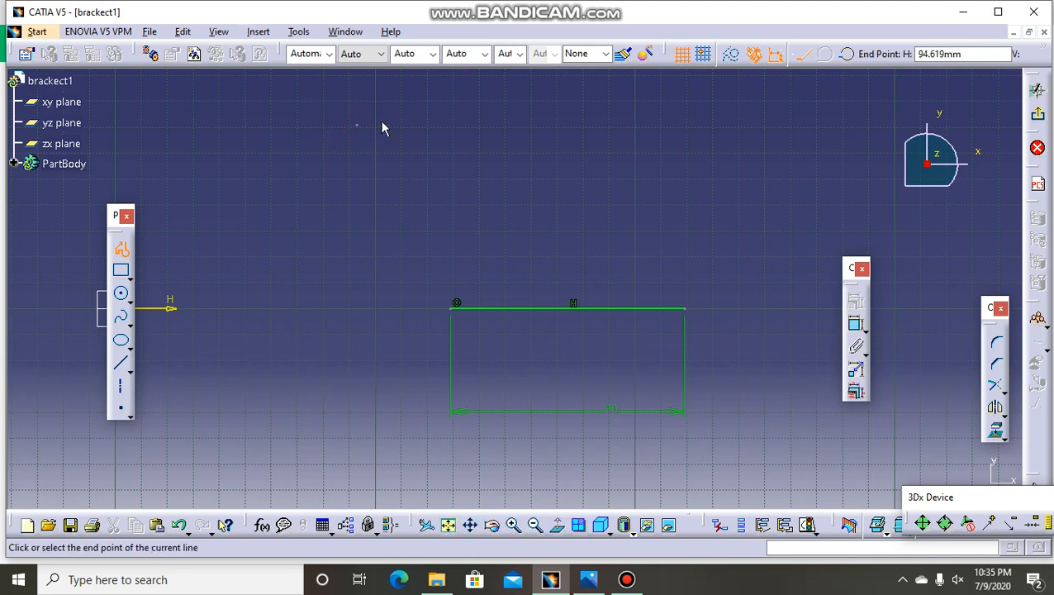
click(456, 126)
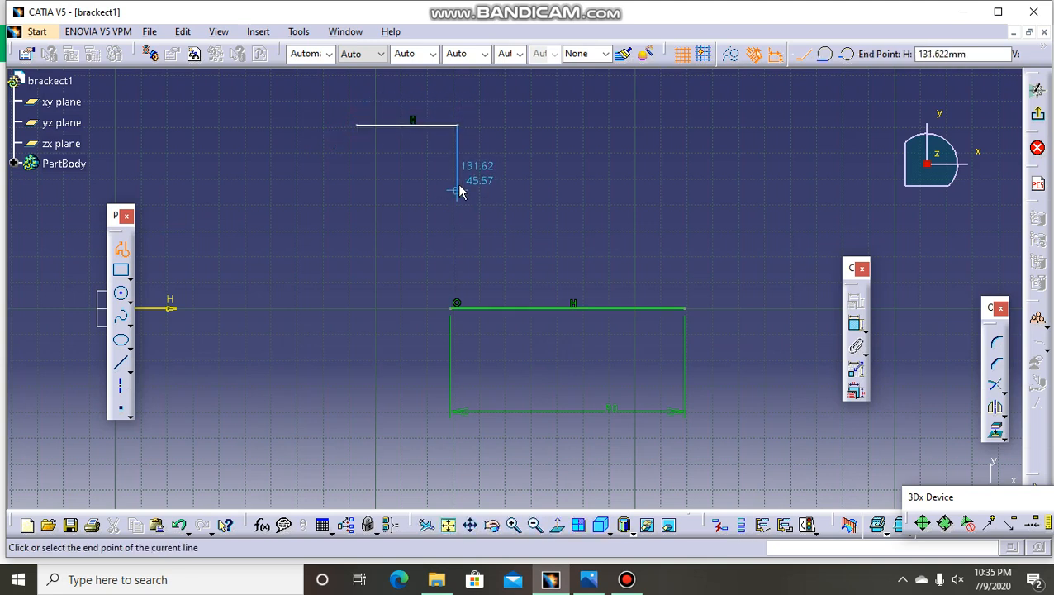
click(458, 187)
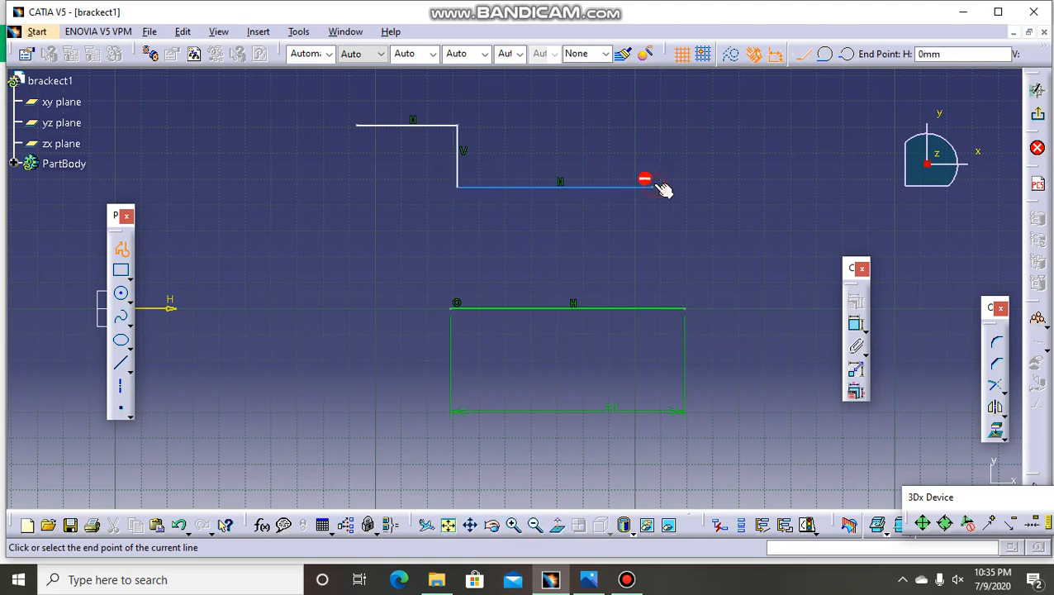
click(653, 187)
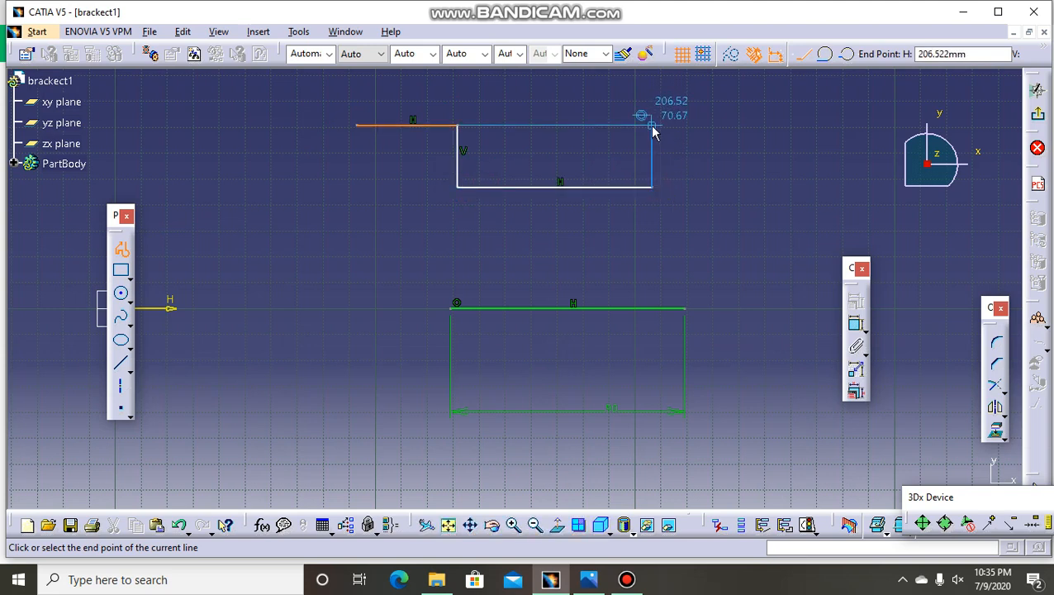
click(652, 128)
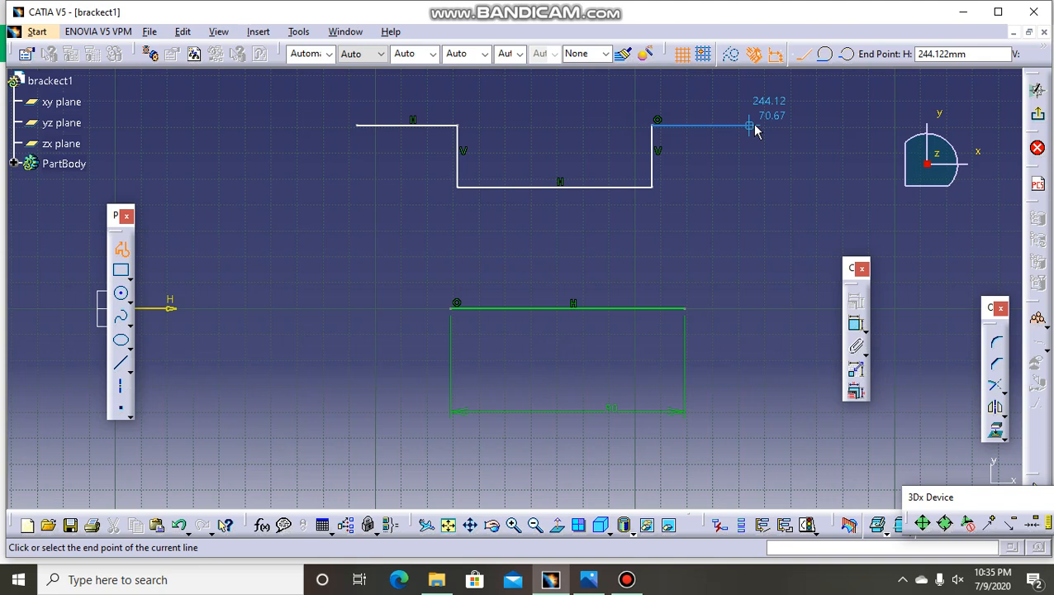
key(Escape)
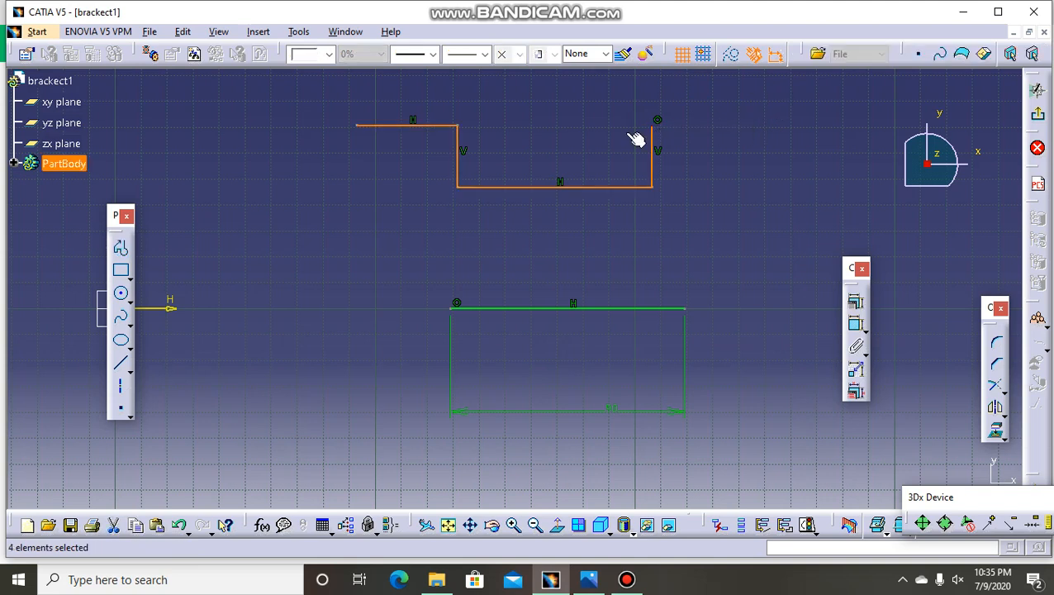
Add a horizontal line outward from the notch's upper right end, about as long as the left edge
click(327, 223)
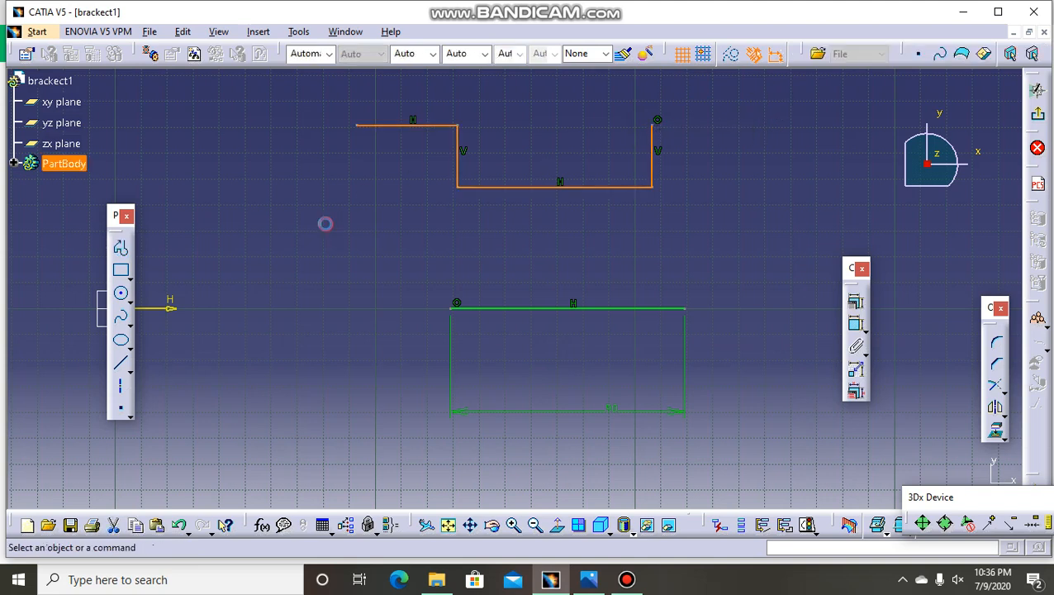
click(123, 249)
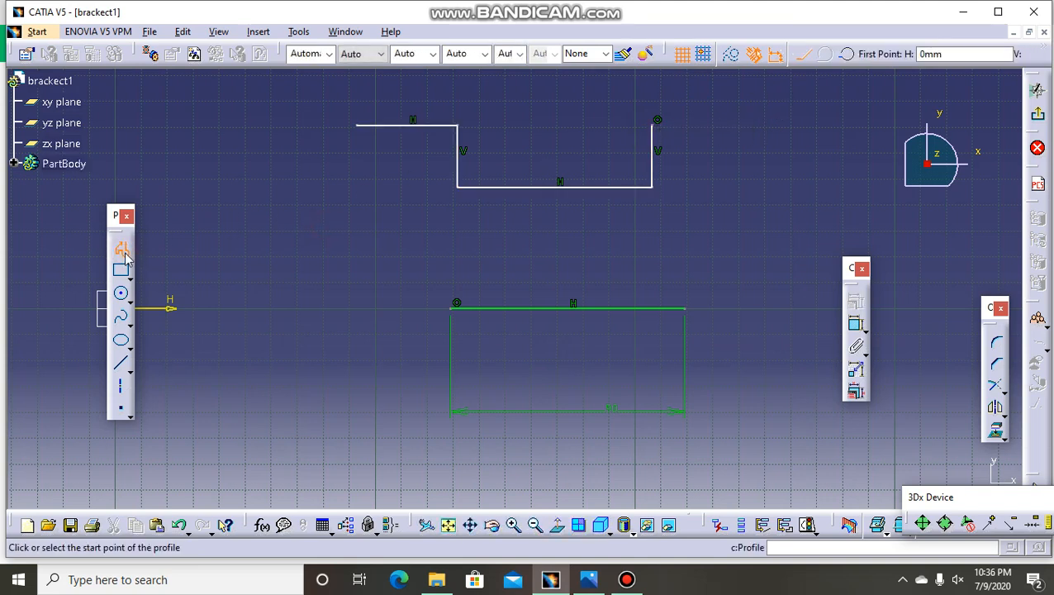
click(653, 125)
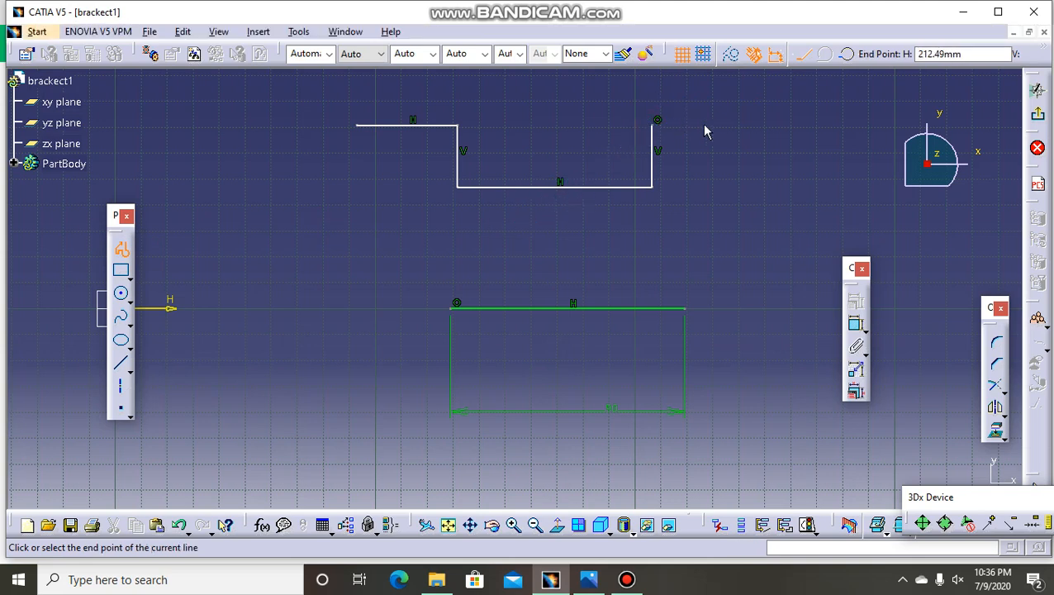
double_click(752, 125)
click(724, 190)
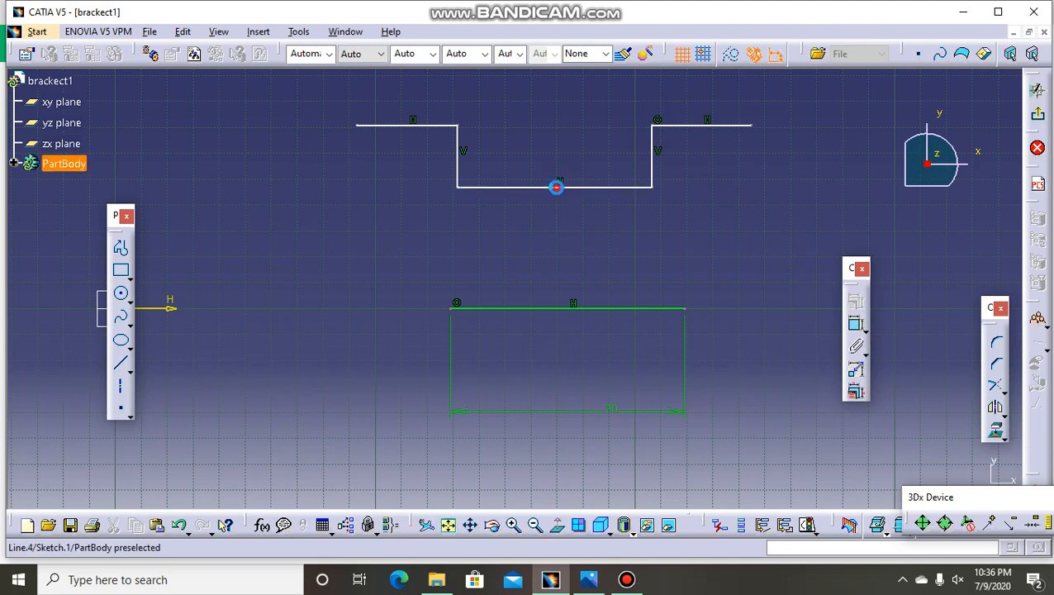
Dimension the notch's bottom edge above the profile and set its length to 70 mm
click(557, 187)
click(856, 324)
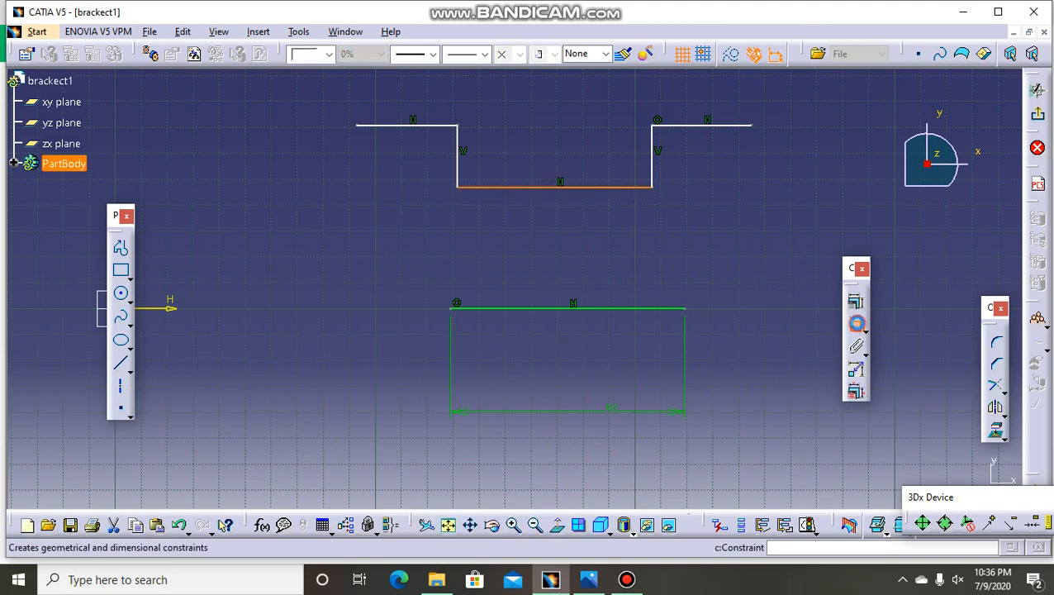
click(559, 91)
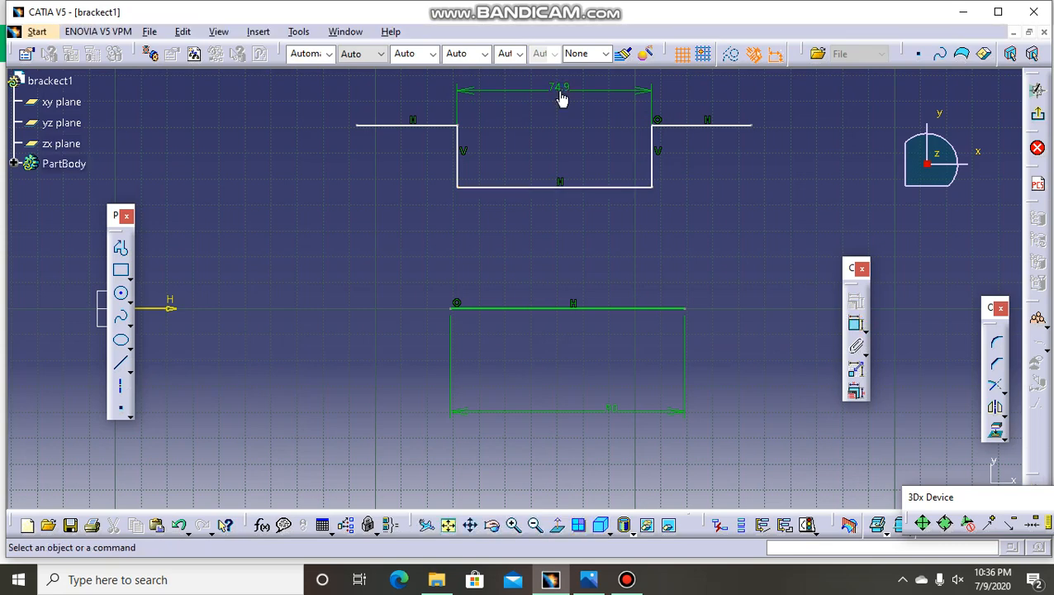
double_click(560, 89)
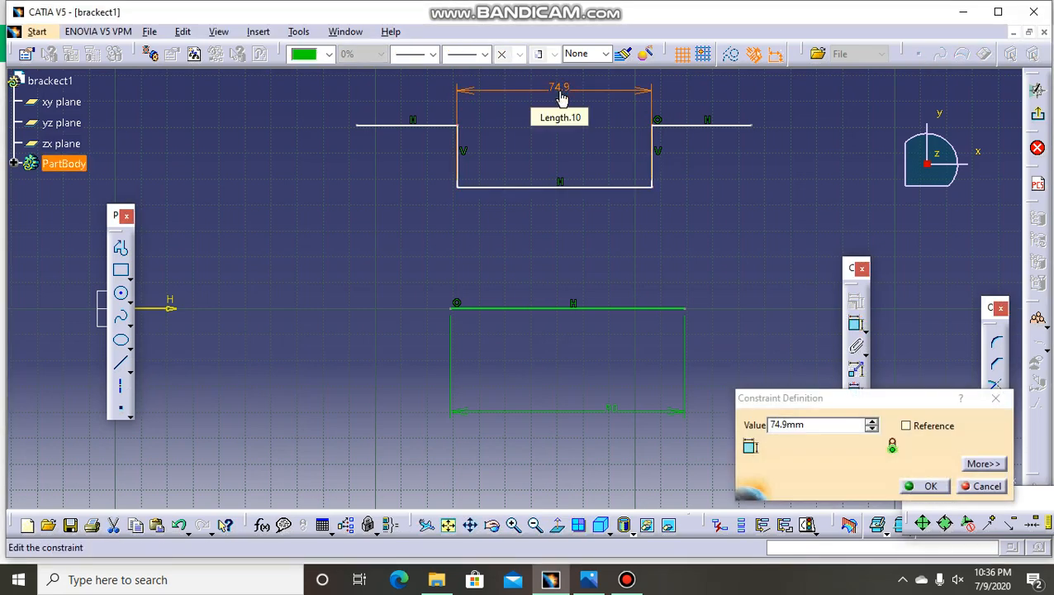
text(70)
double_click(789, 425)
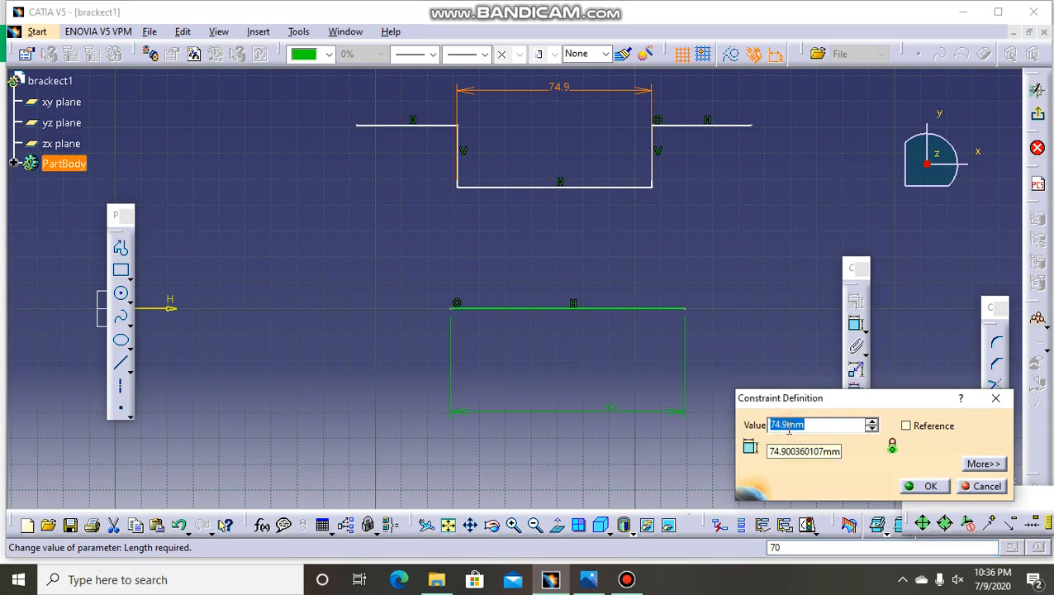
text(70)
key(Return)
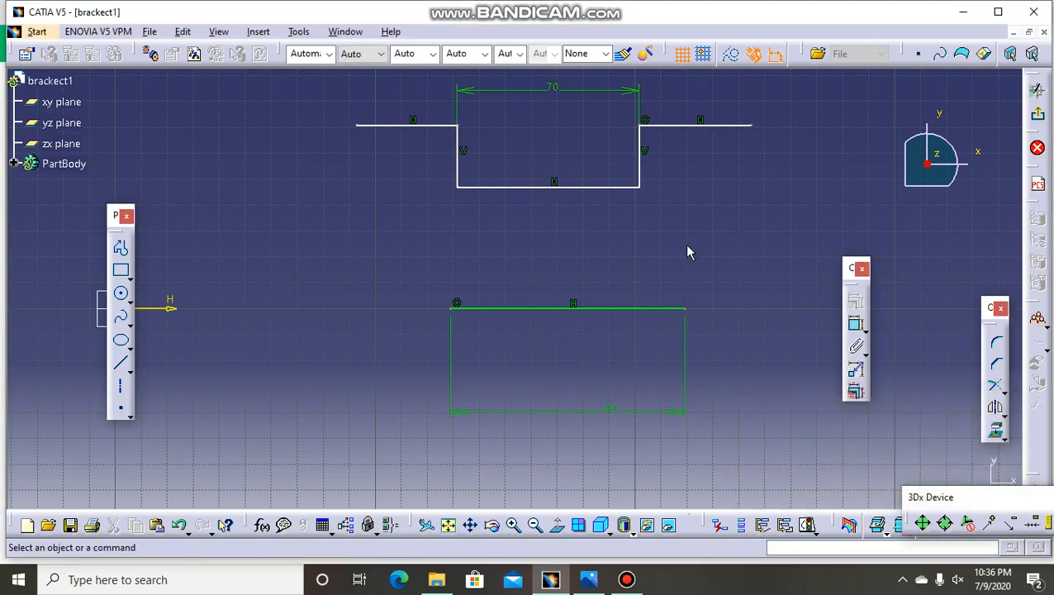
Examine the top-view dimensions in the bracket's reference drawing and return to the sketch
click(962, 12)
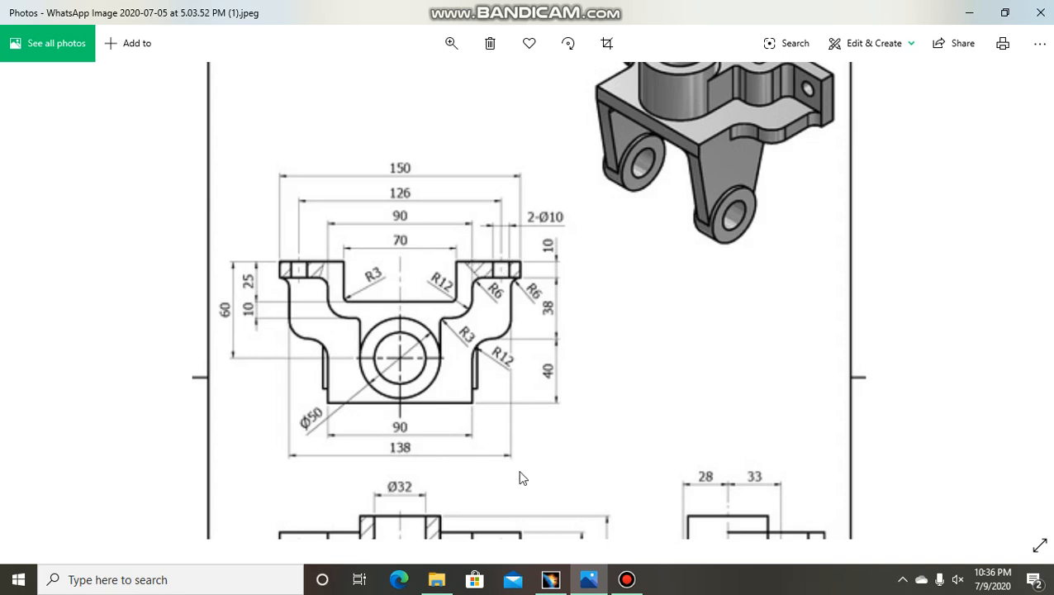
click(551, 579)
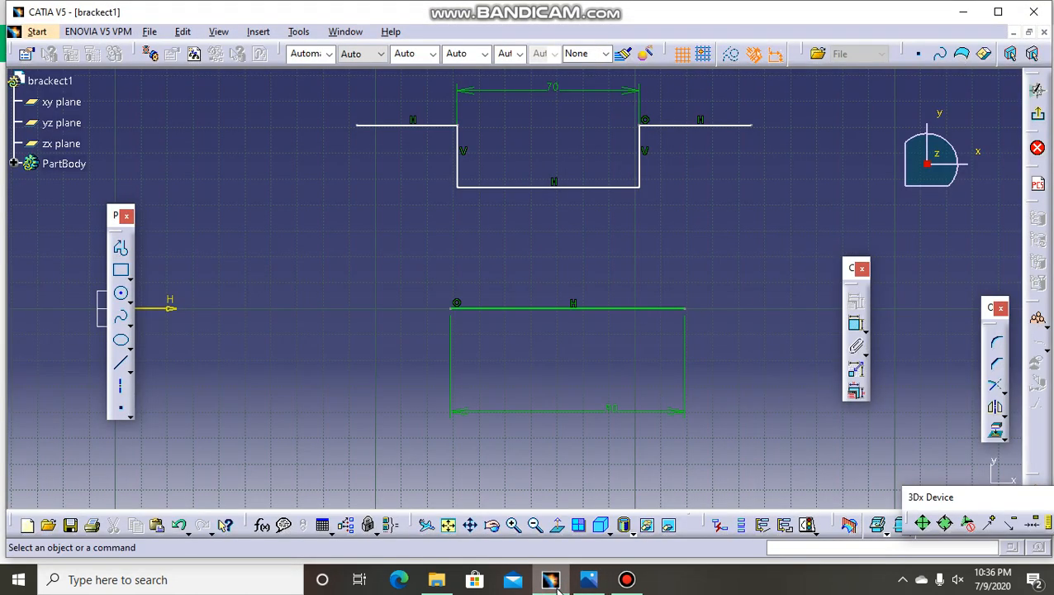
Dimension the lengths of the two outer horizontal edges on either side of the notch
click(715, 127)
click(855, 327)
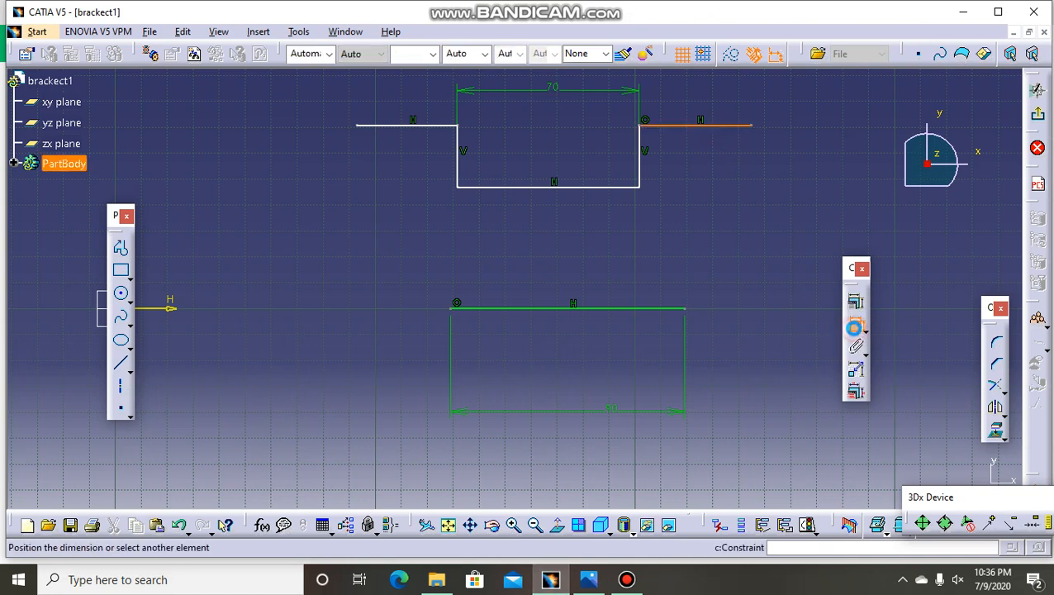
click(784, 168)
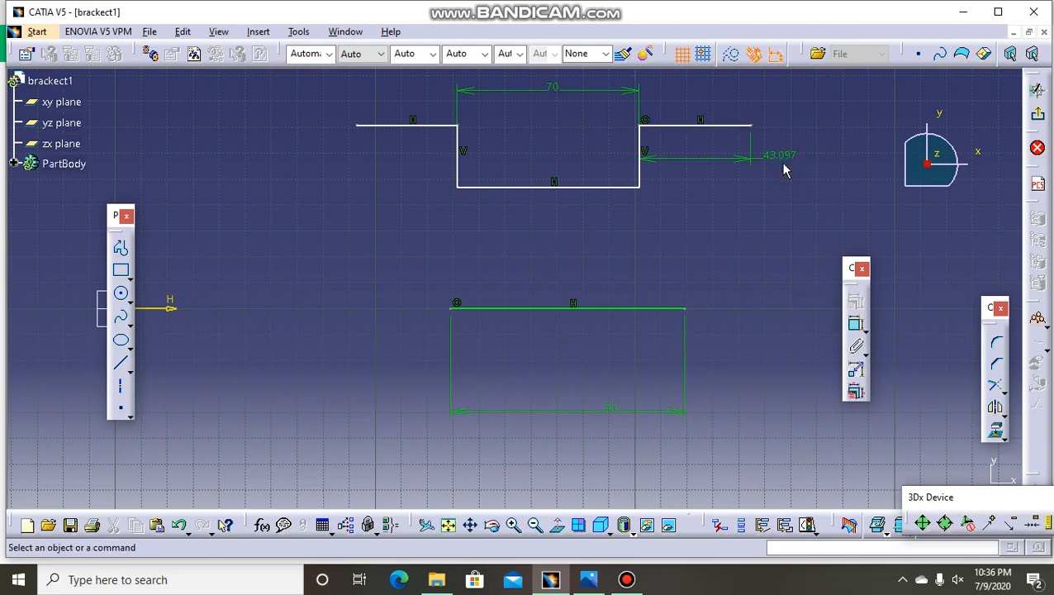
click(855, 324)
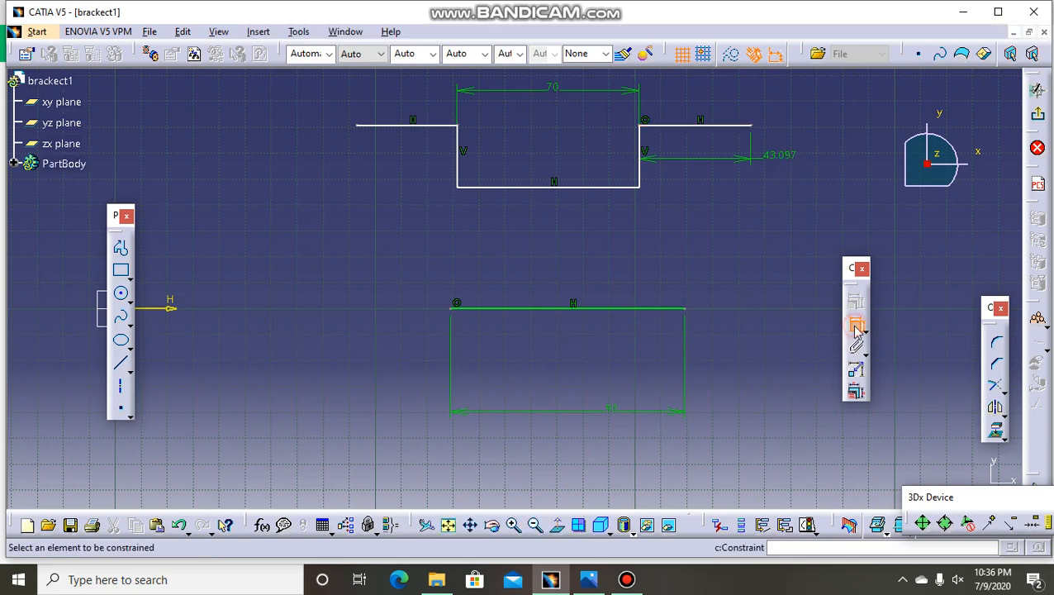
click(411, 126)
click(335, 194)
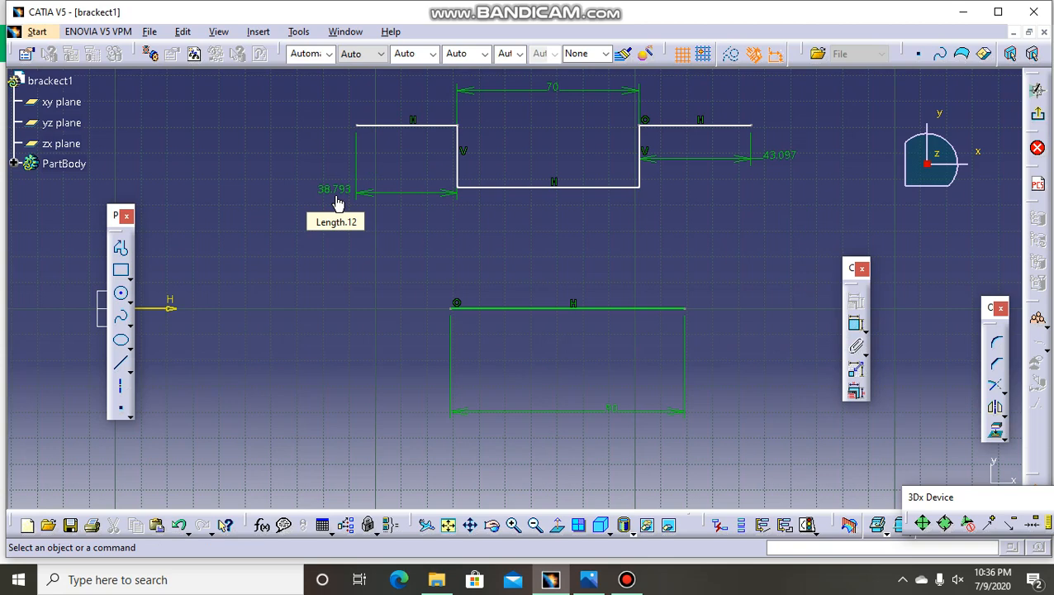
Set both outer horizontal edges of the upper profile to a length of 40 mm
double_click(331, 195)
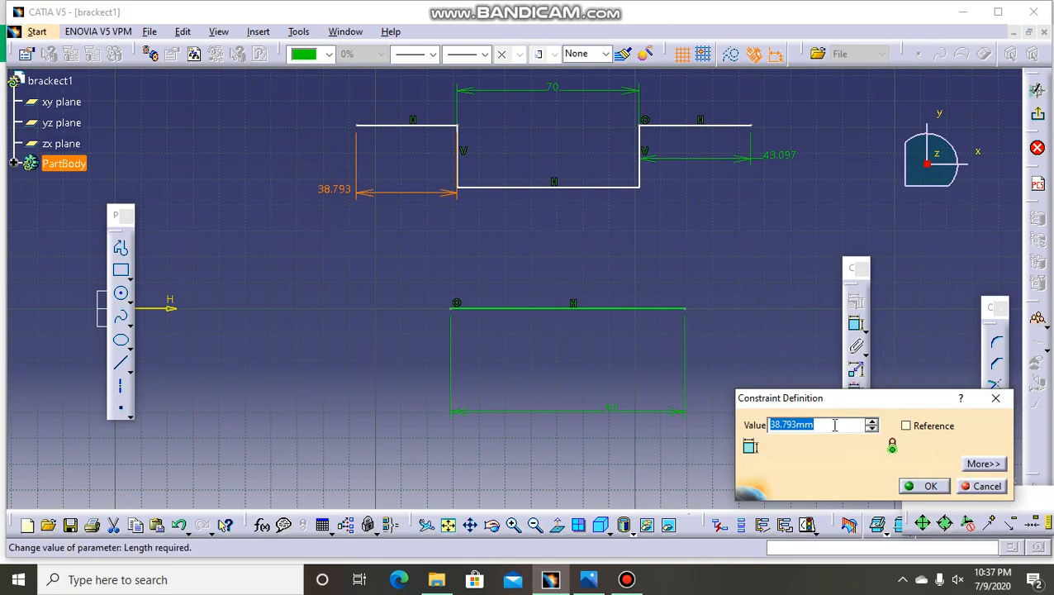
text(40)
key(Return)
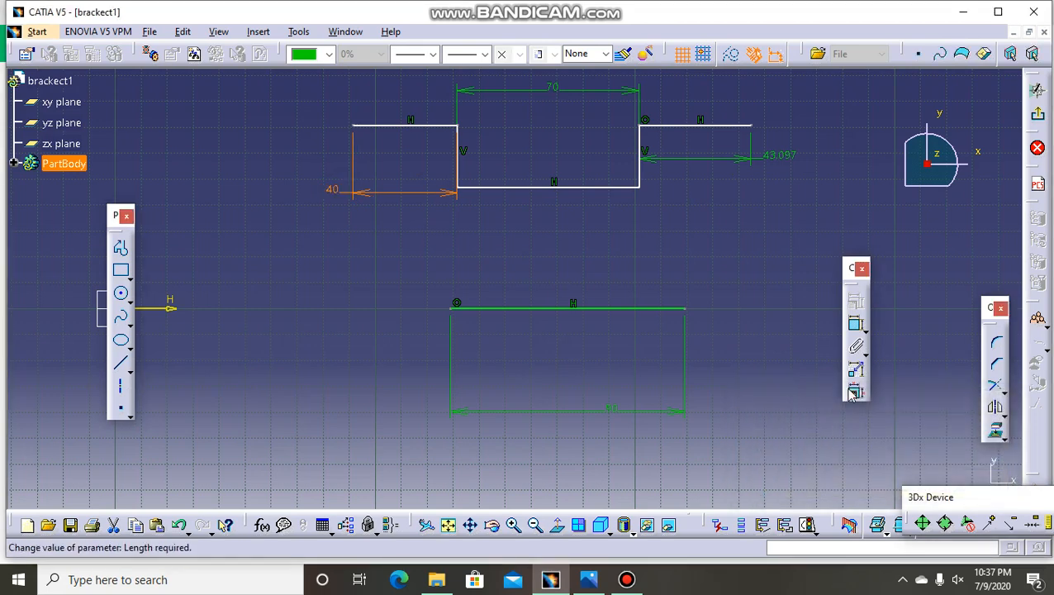
double_click(780, 157)
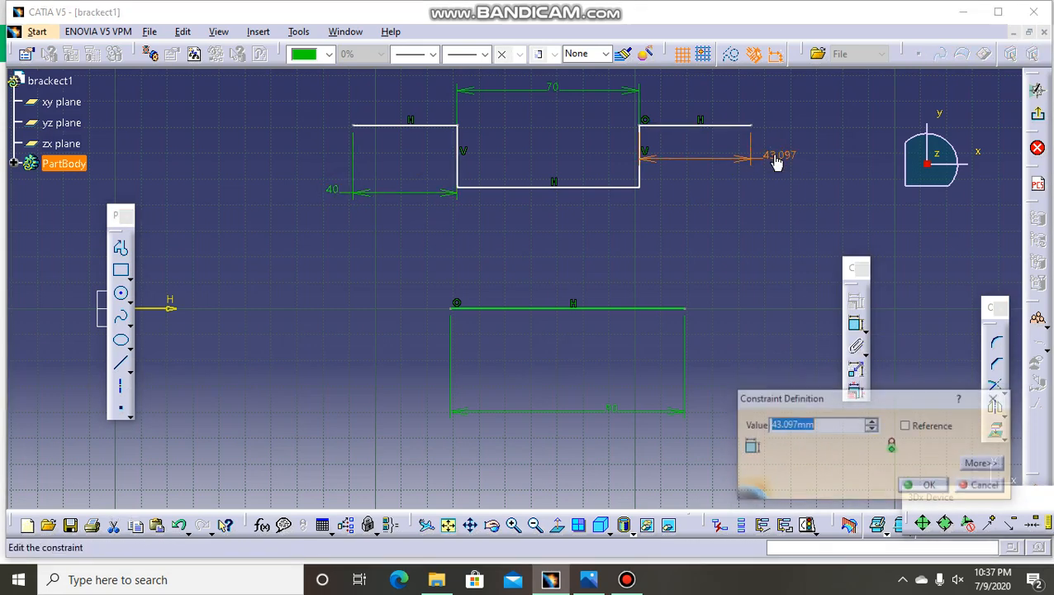
text(40)
key(Return)
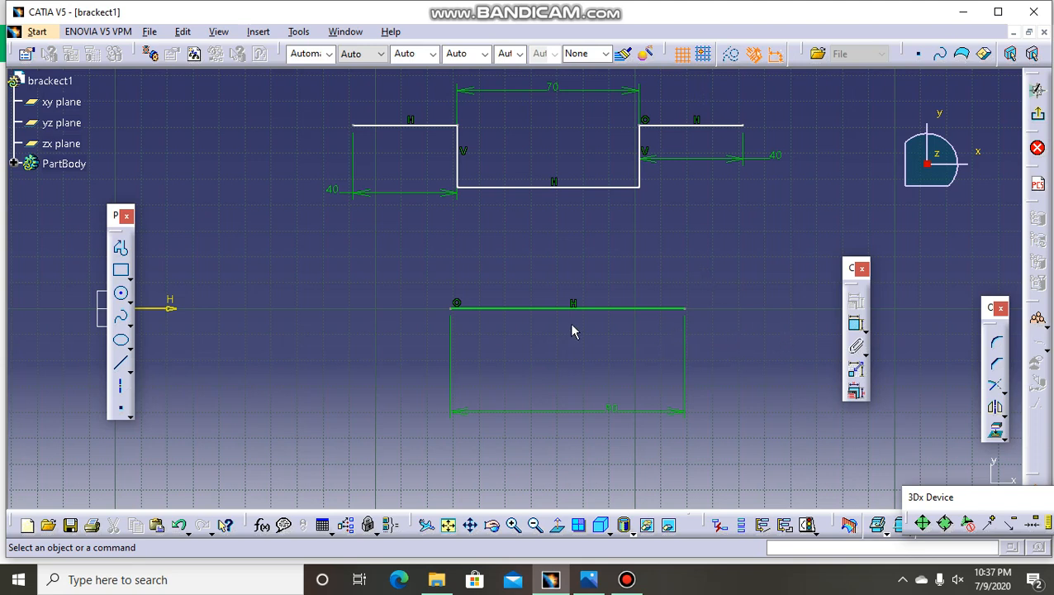
Dimension the length of the notch's left vertical edge, placing the dimension outside the profile's left end
click(457, 159)
click(855, 325)
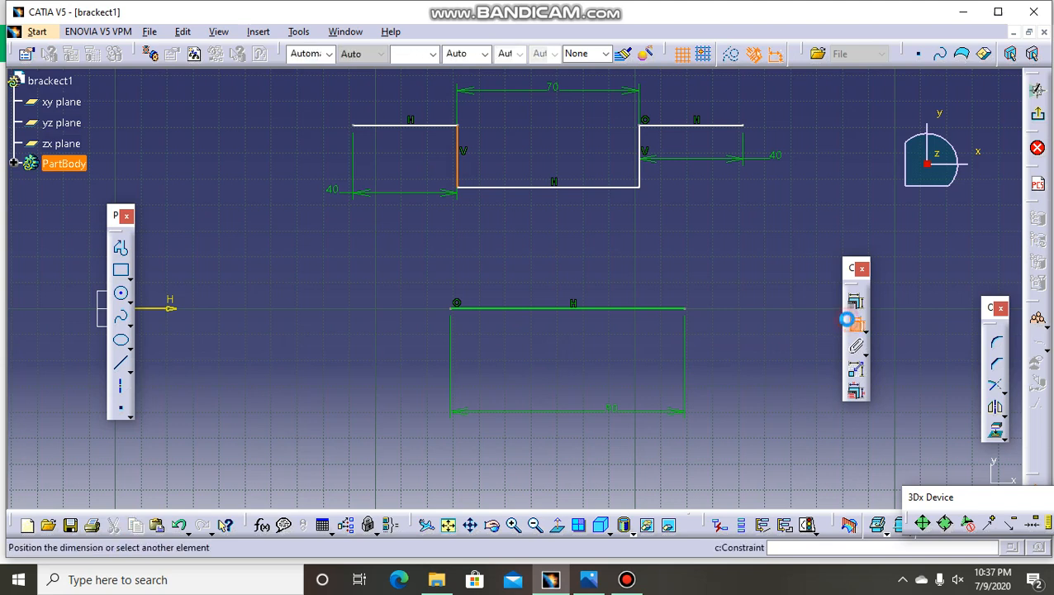
click(218, 149)
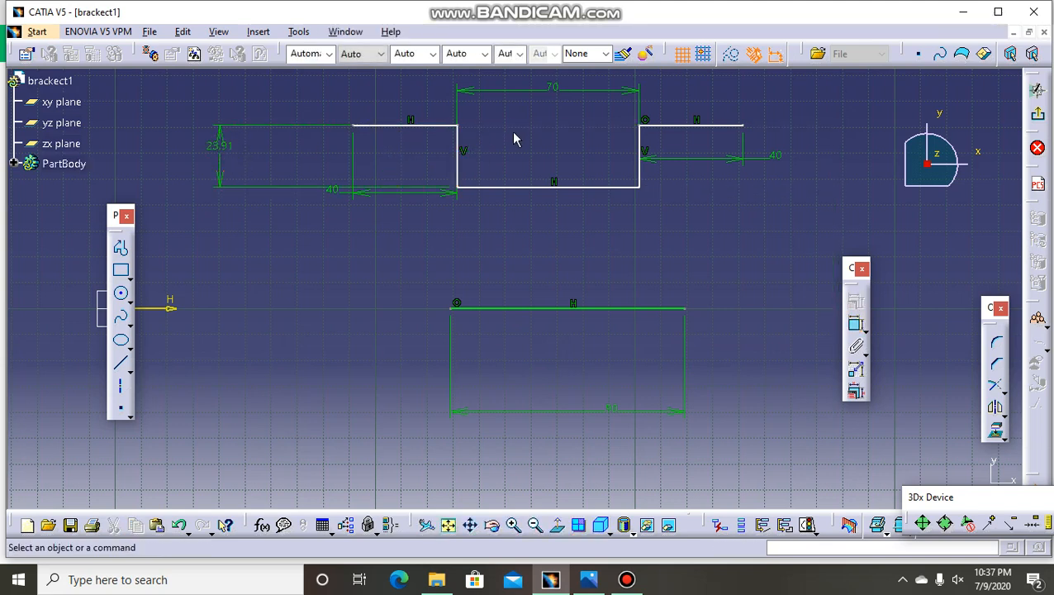
click(642, 162)
click(857, 326)
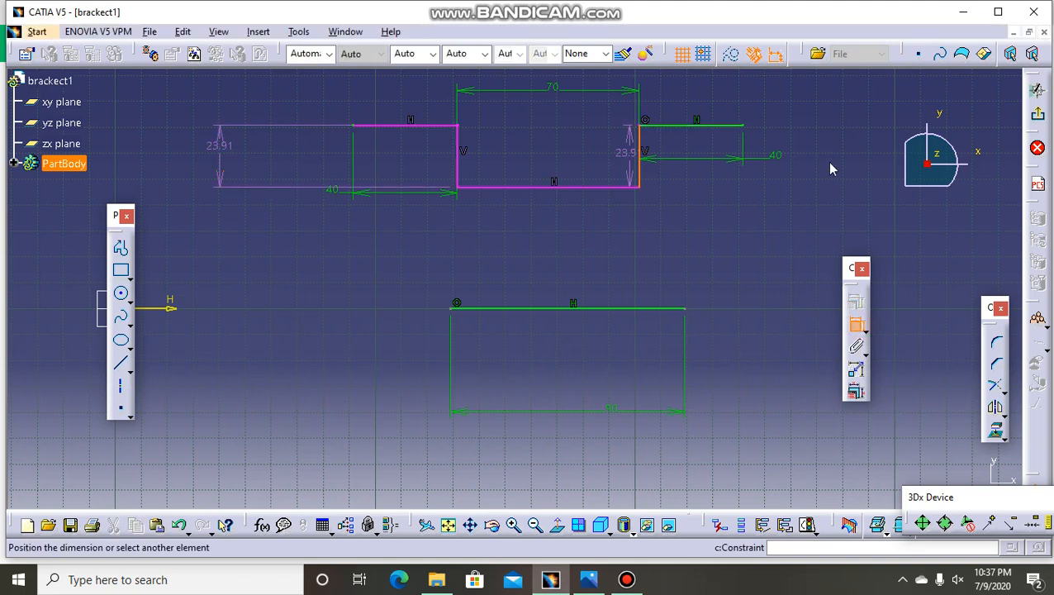
key(Escape)
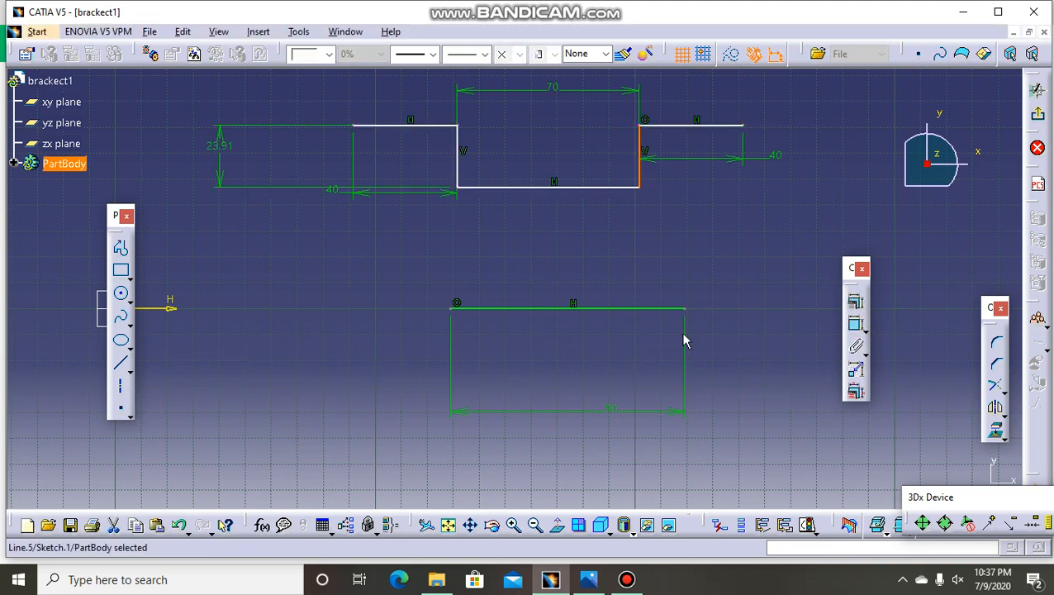
Check the notch depth in the reference drawing and set the notch's left vertical edge to 25 mm
click(585, 582)
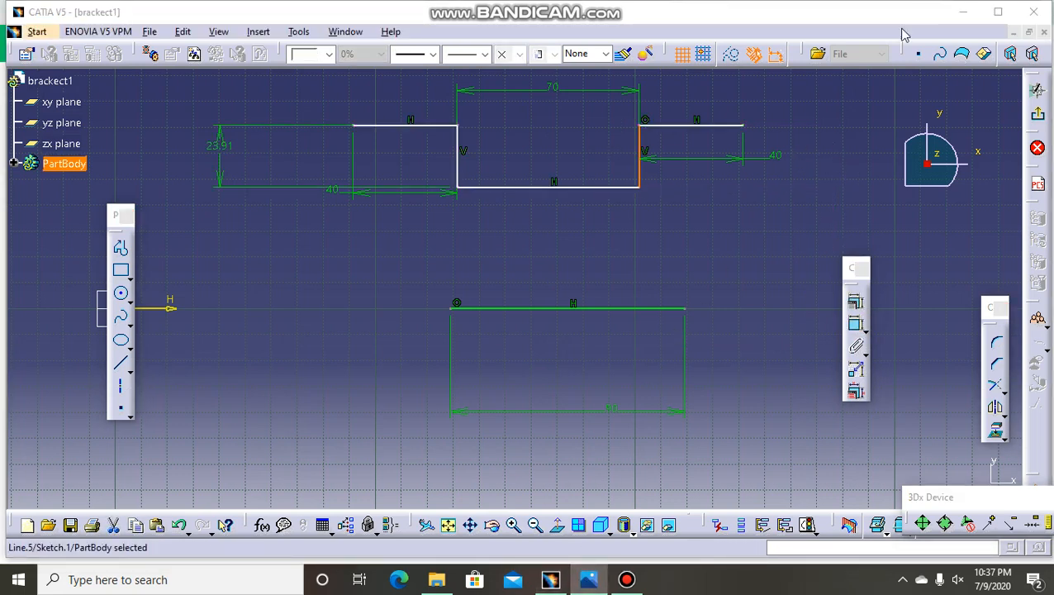
click(962, 13)
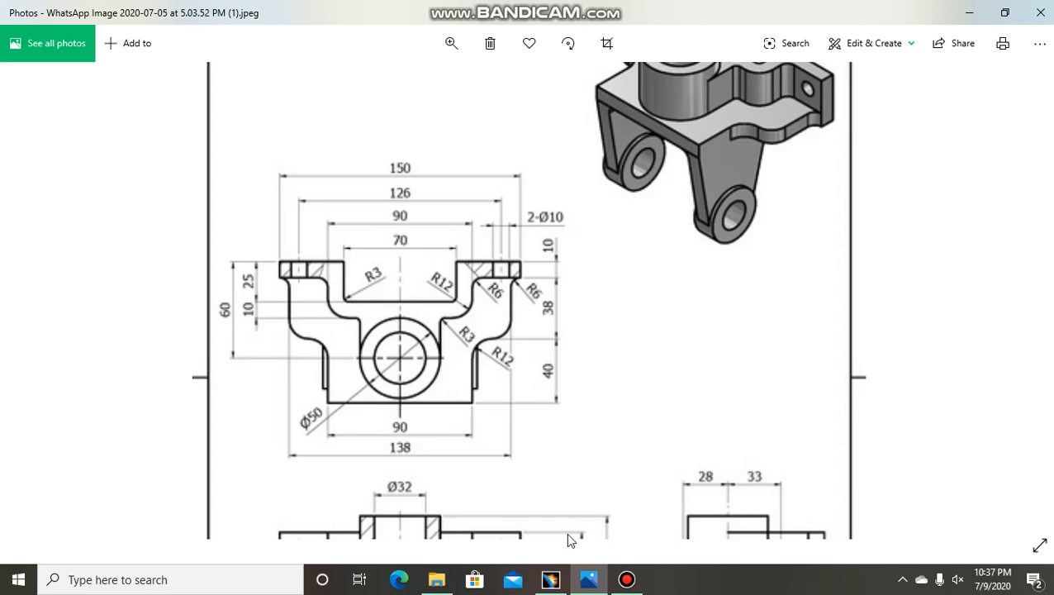
click(550, 578)
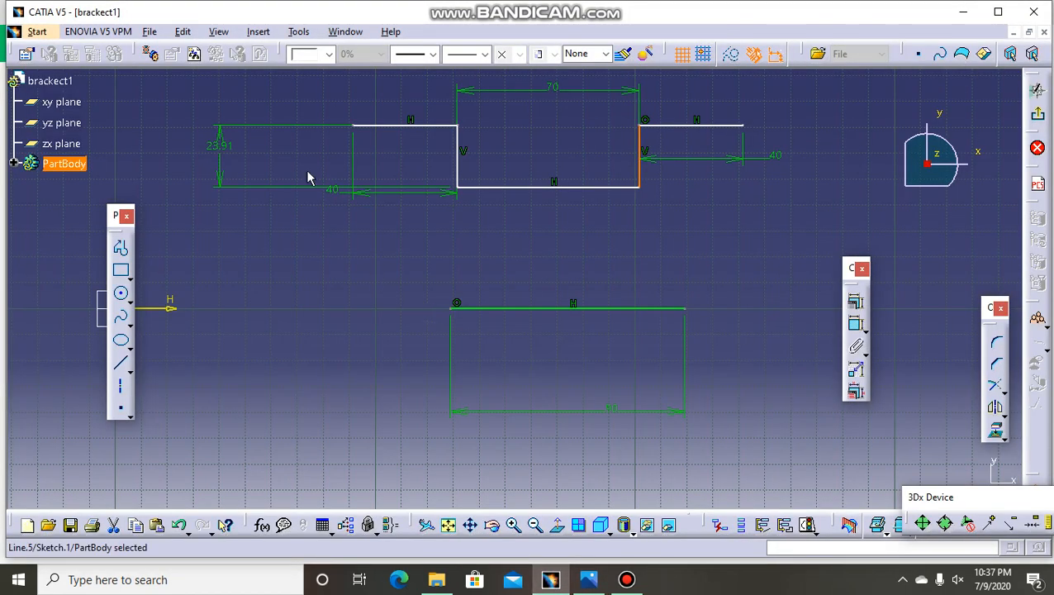
double_click(224, 146)
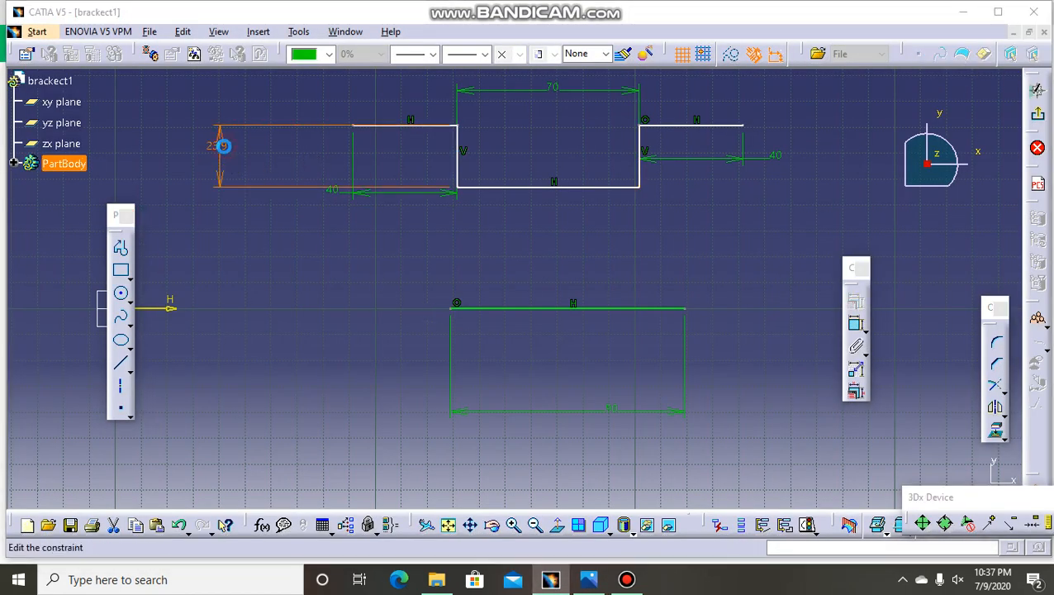
text(25)
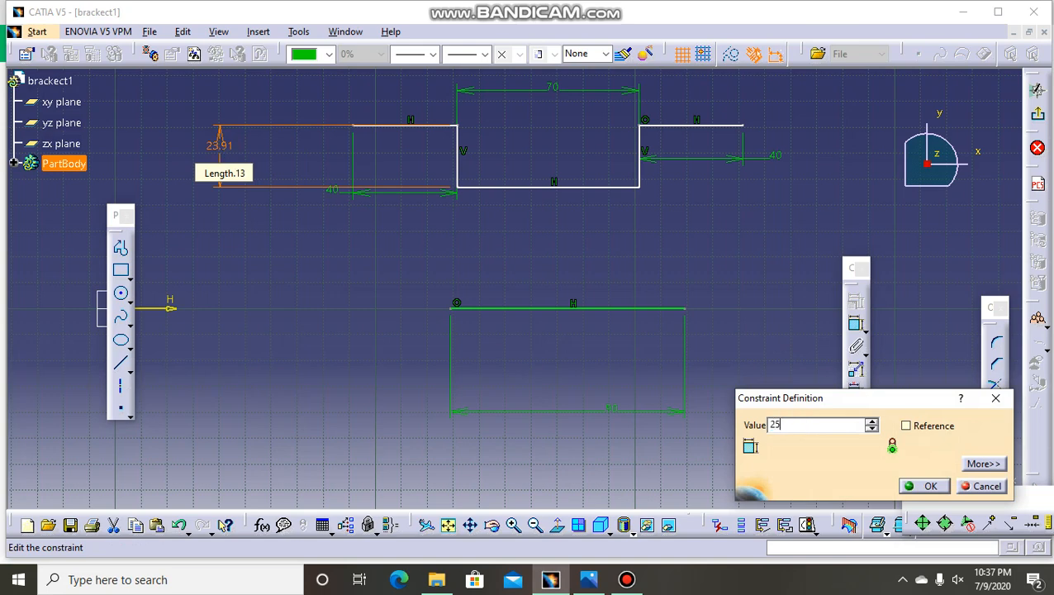
key(Return)
click(313, 312)
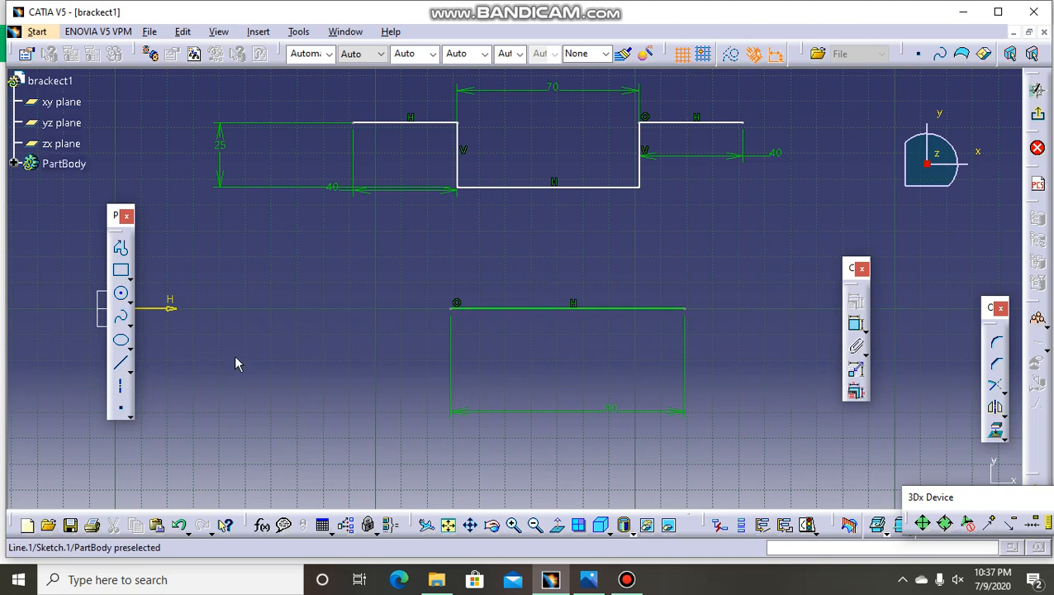
Draw a vertical axis near the middle of the notch, running from above the profile to below the base line
click(120, 395)
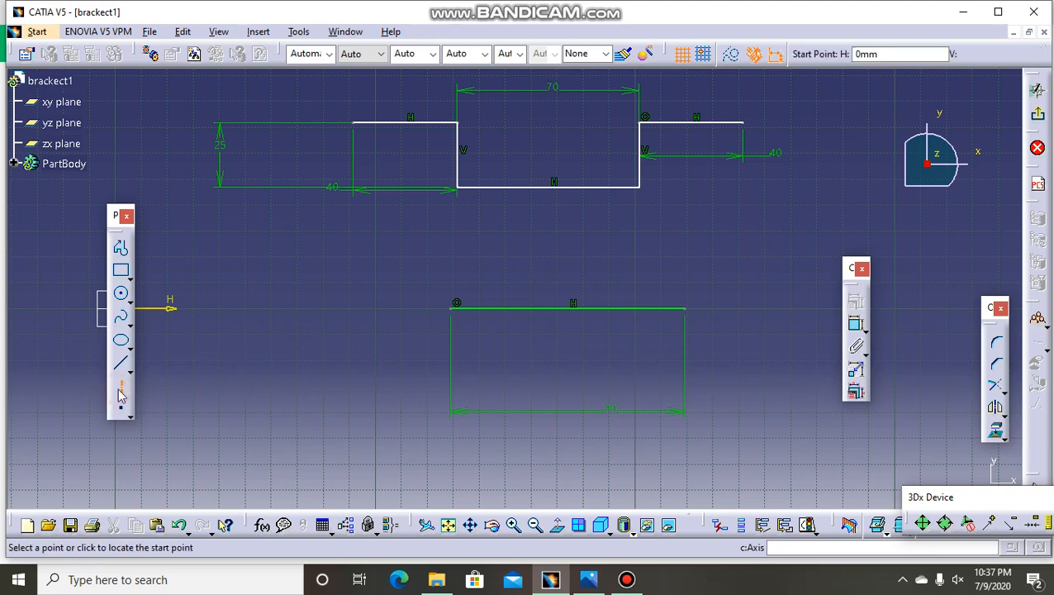
click(547, 74)
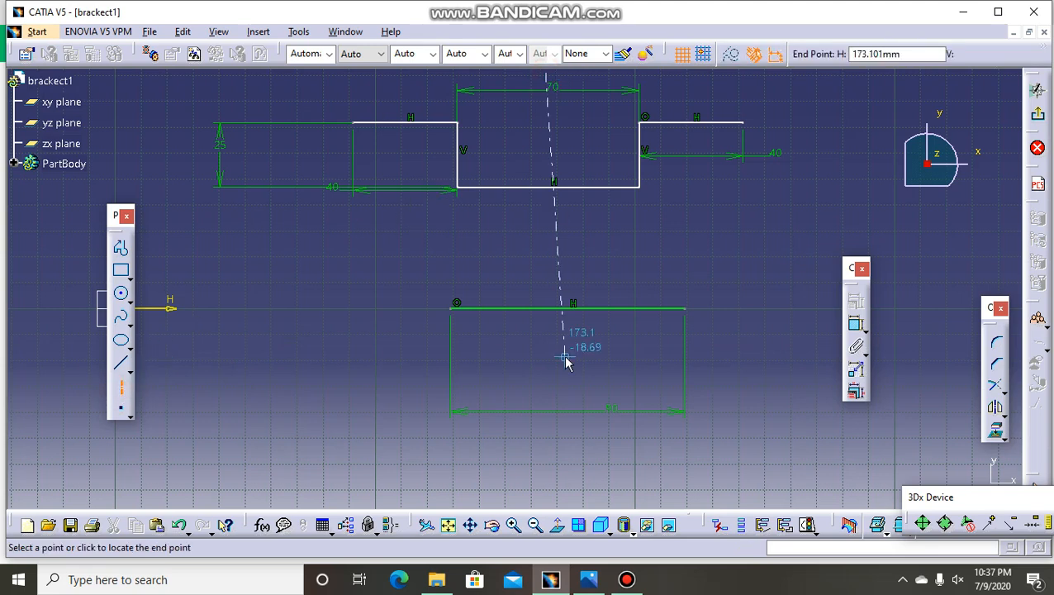
click(545, 477)
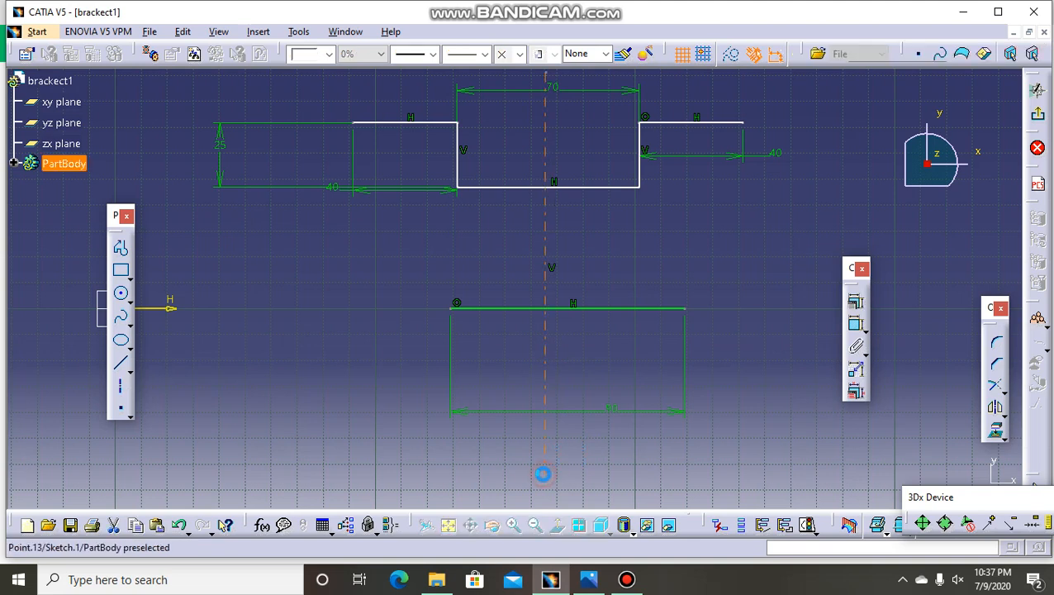
Dimension the distance from the vertical axis to the notch's right vertical edge and set it to 35 mm
click(545, 226)
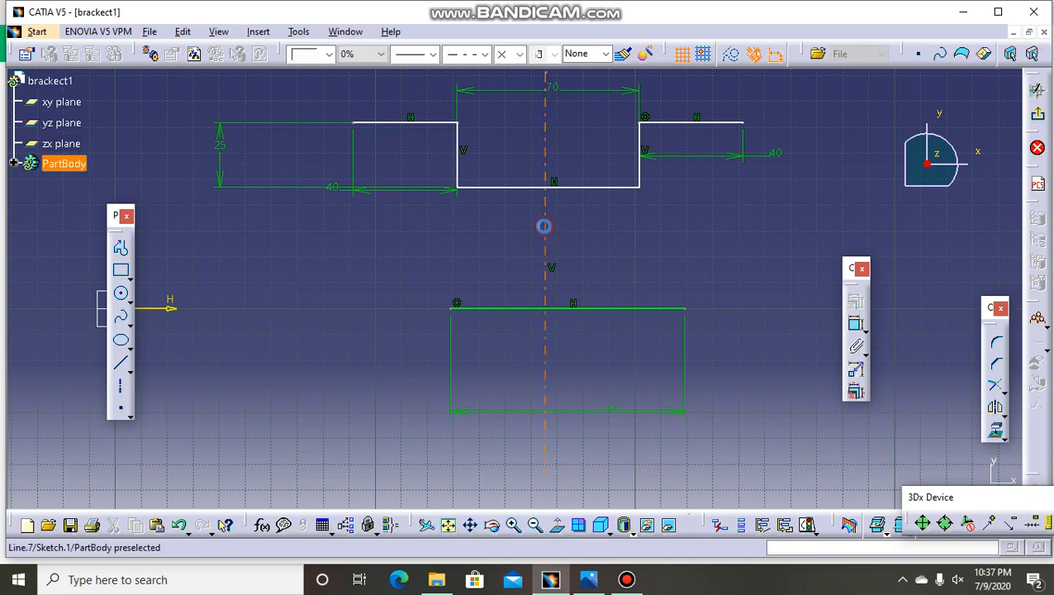
ctrl+click(644, 177)
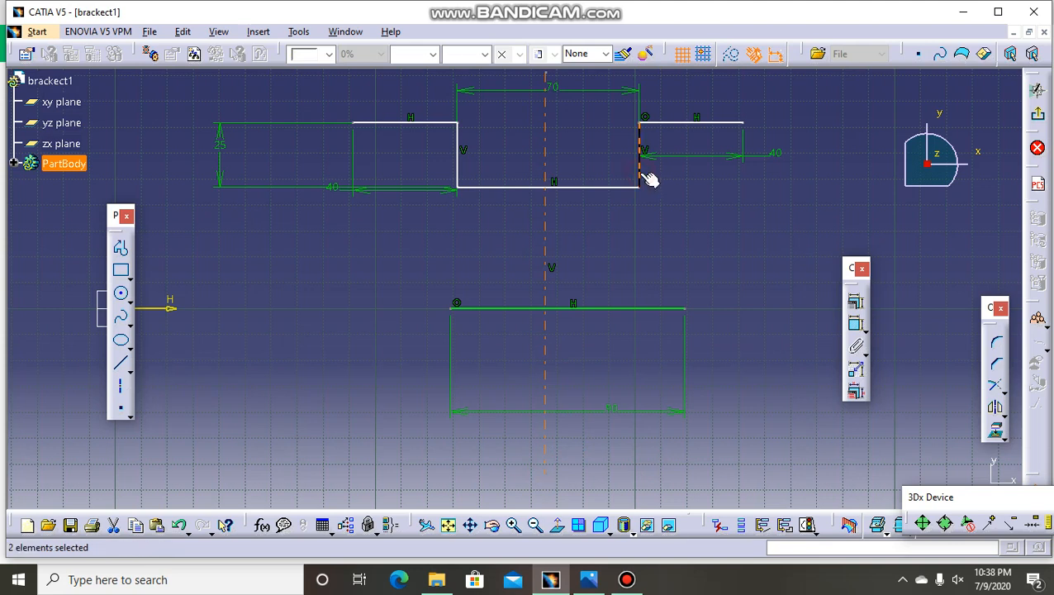
click(858, 330)
click(734, 258)
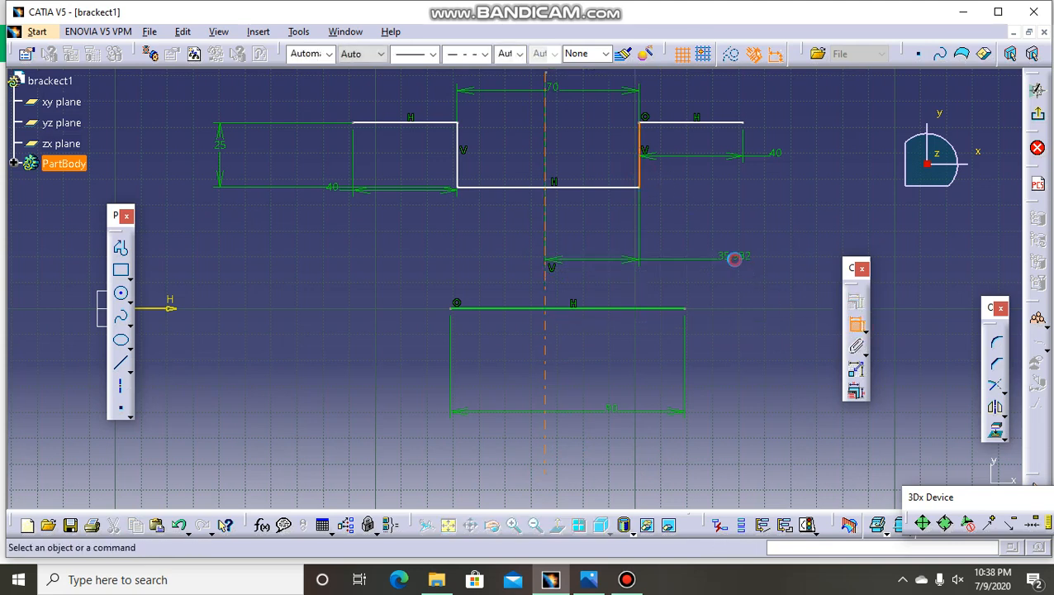
double_click(734, 256)
text(35)
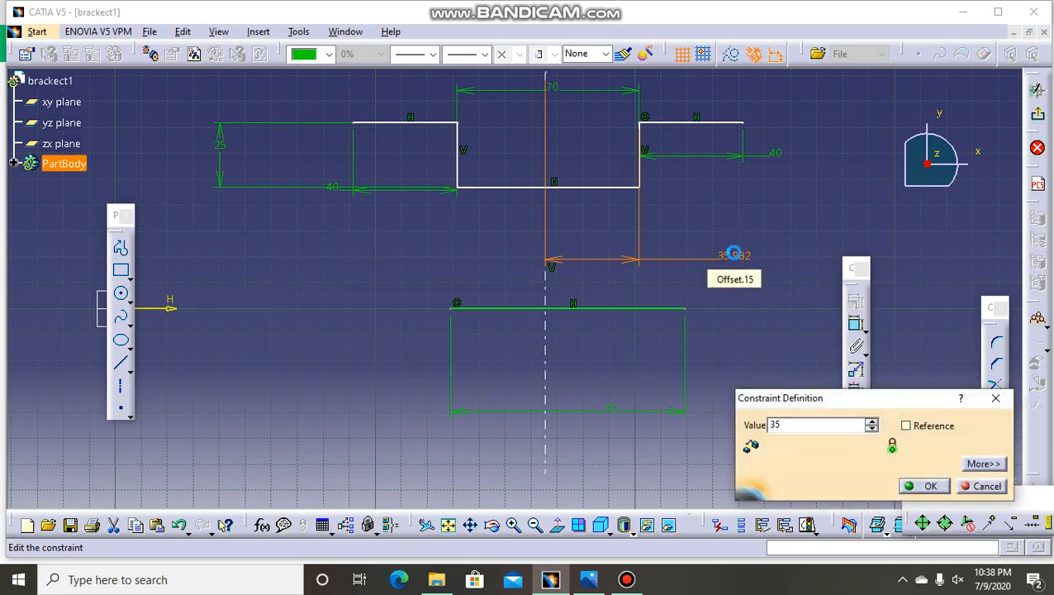
key(Return)
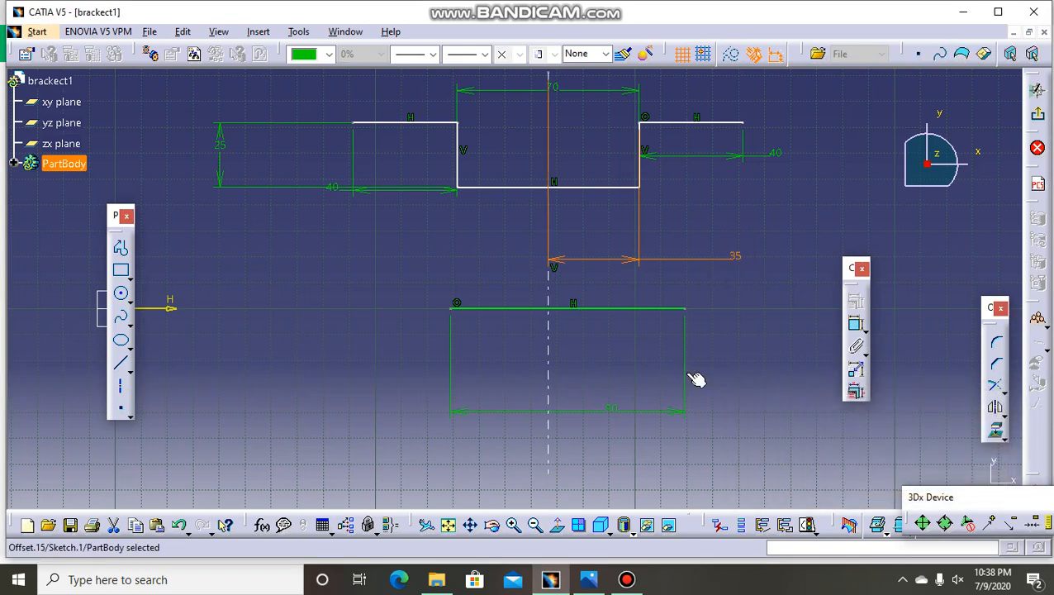
Dimension the distance from the base line's right endpoint to the vertical axis and set it to 45 mm
click(683, 308)
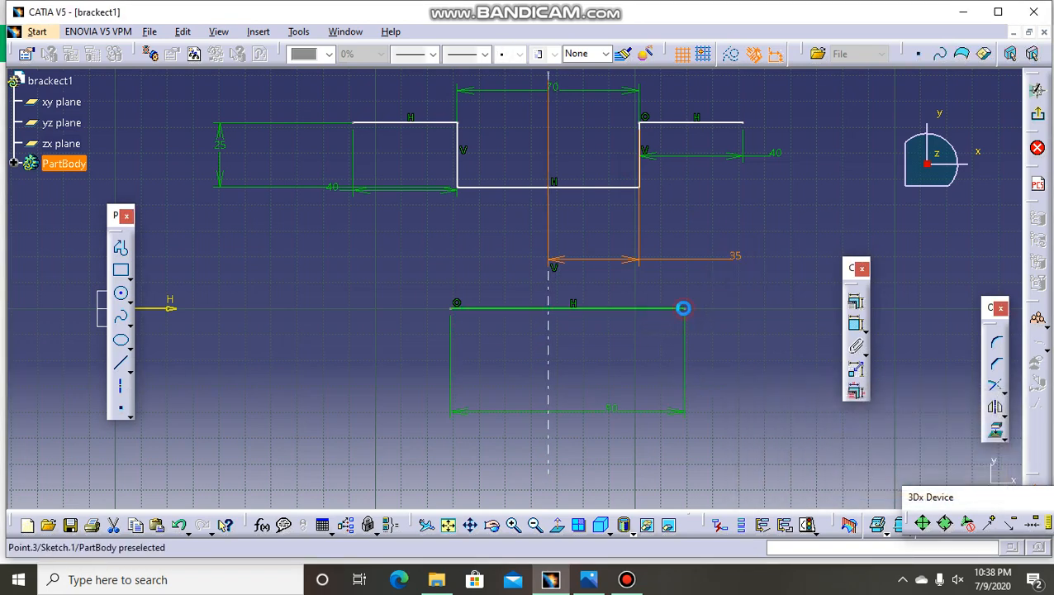
ctrl+click(548, 285)
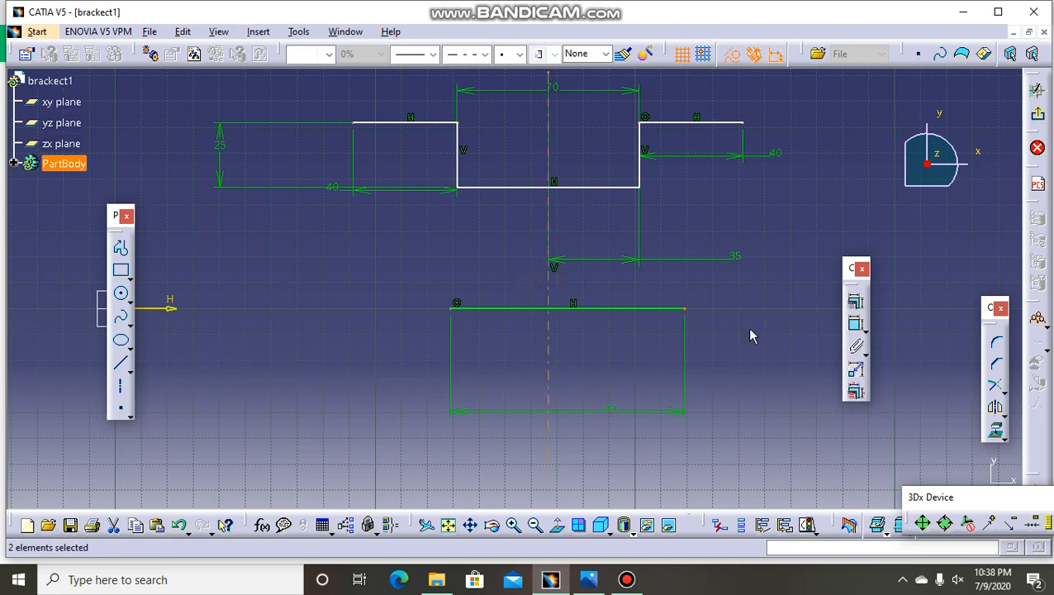
click(854, 324)
click(783, 367)
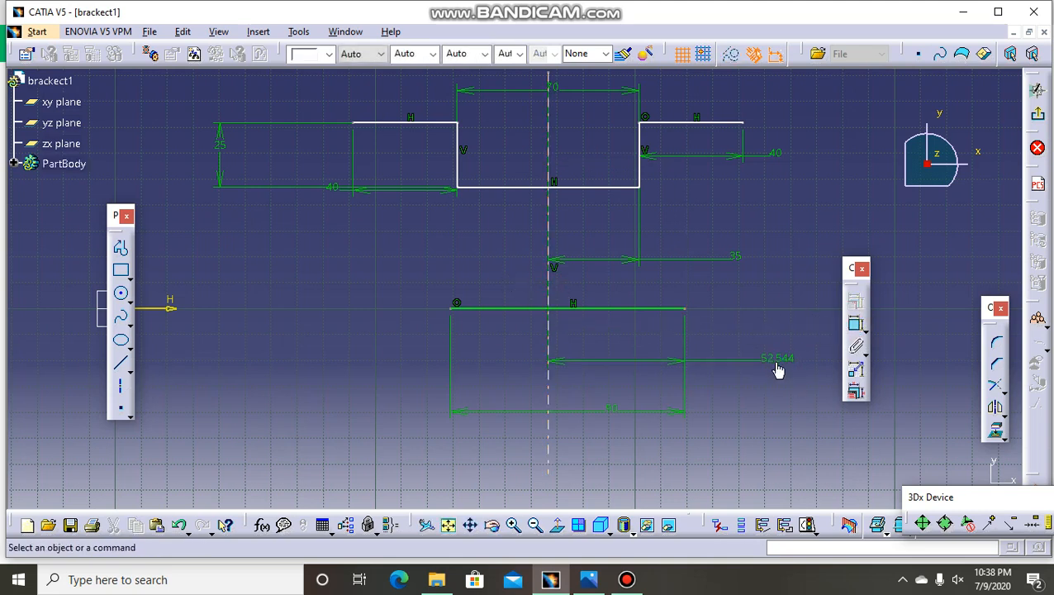
double_click(778, 360)
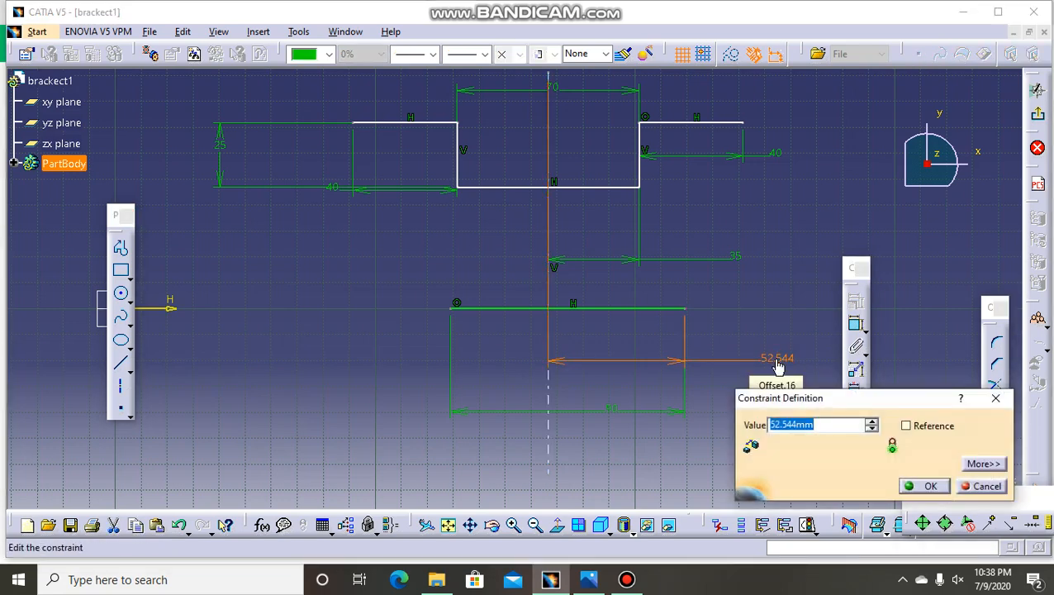
text(45)
key(Return)
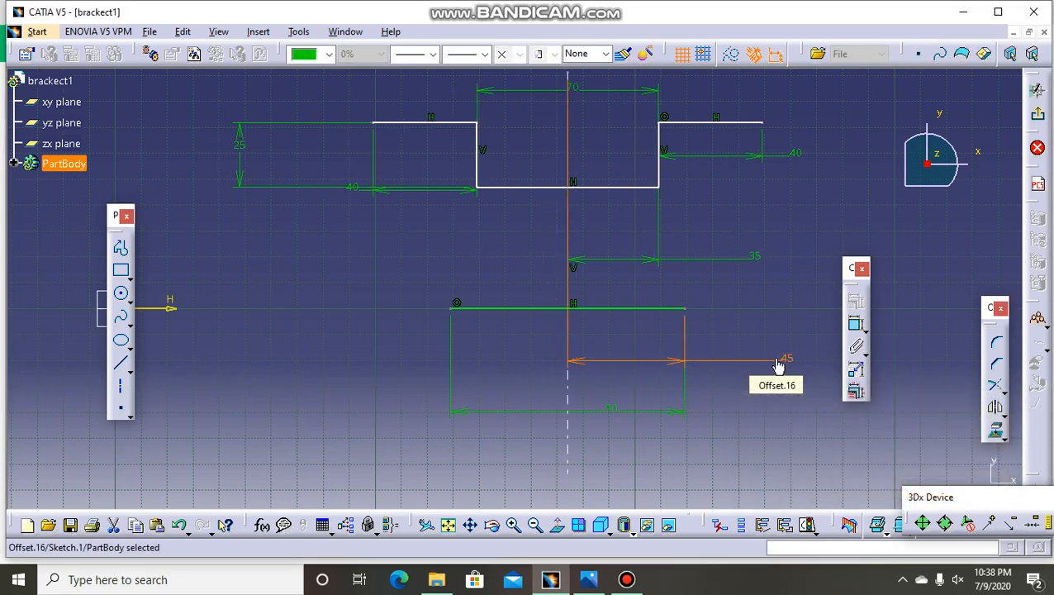
click(745, 308)
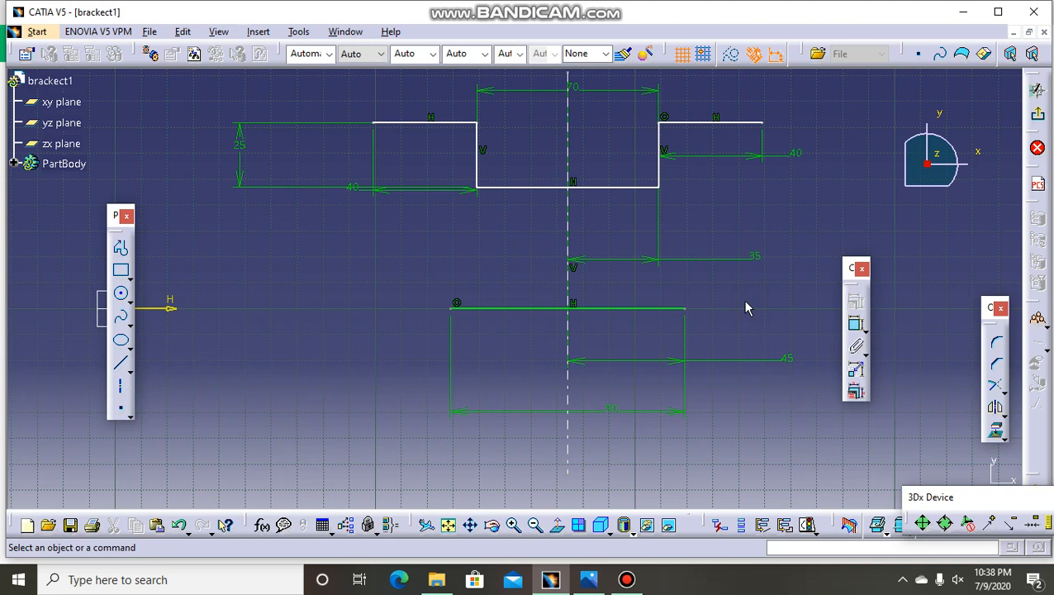
Study the remaining outline dimensions and radii of the top view in the reference drawing, and return to the sketch
click(590, 580)
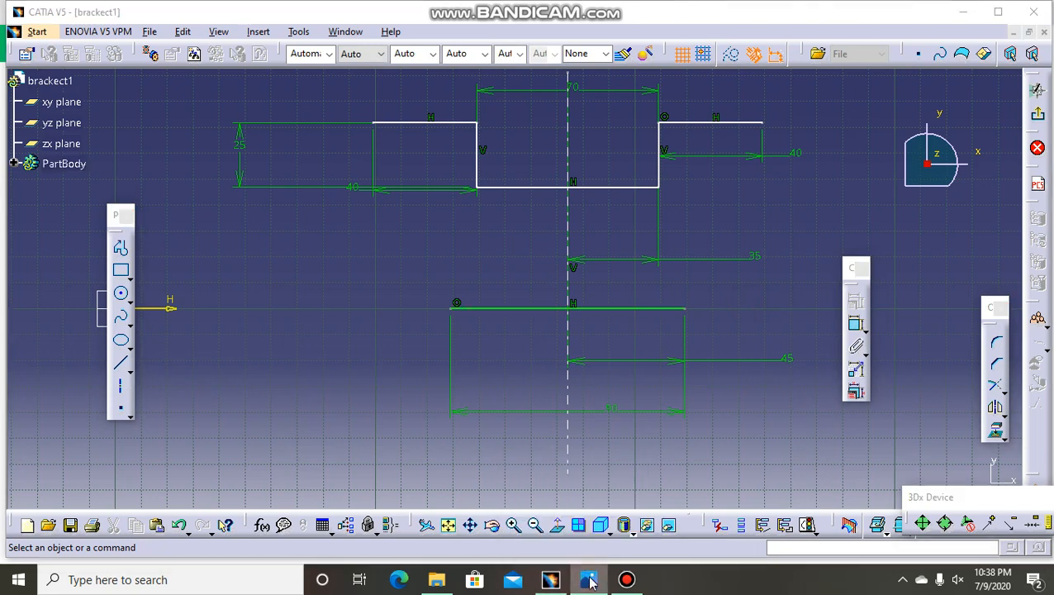
click(963, 13)
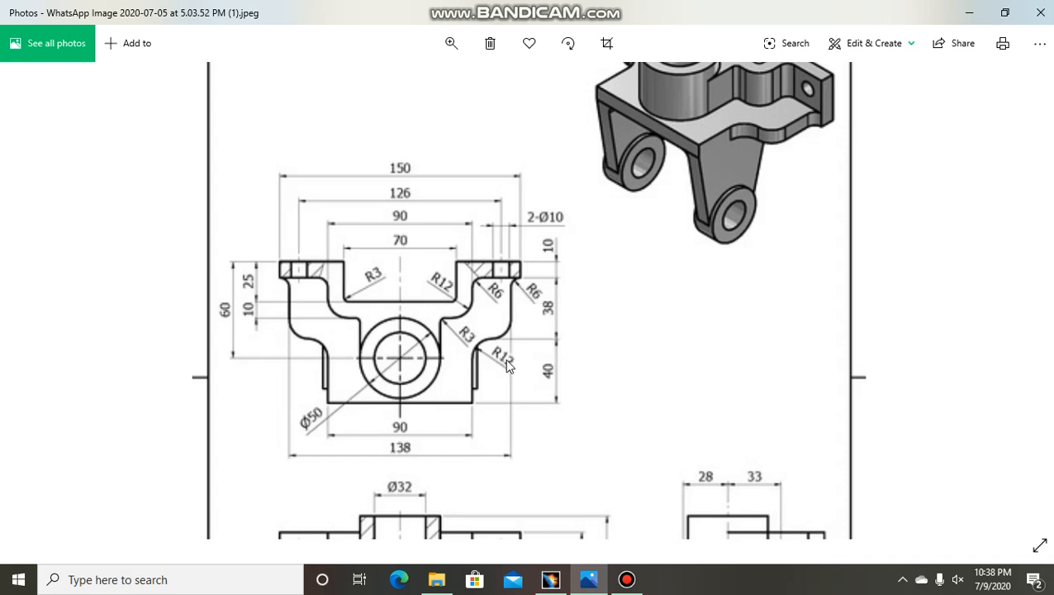
click(561, 583)
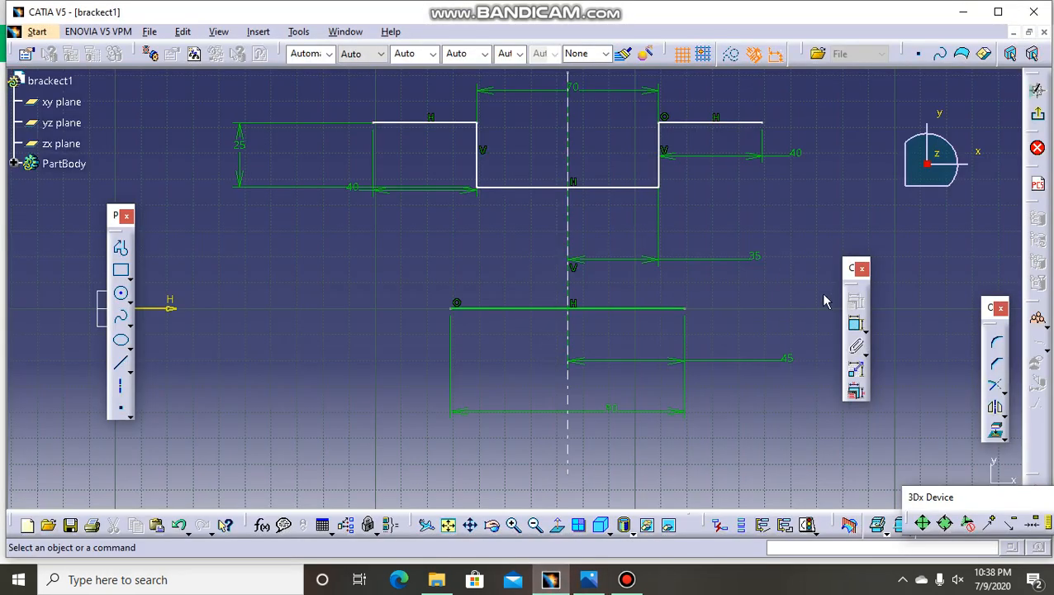
Draw a short vertical line, about 6 mm long, down from the outer end of the left flange's top edge
click(122, 250)
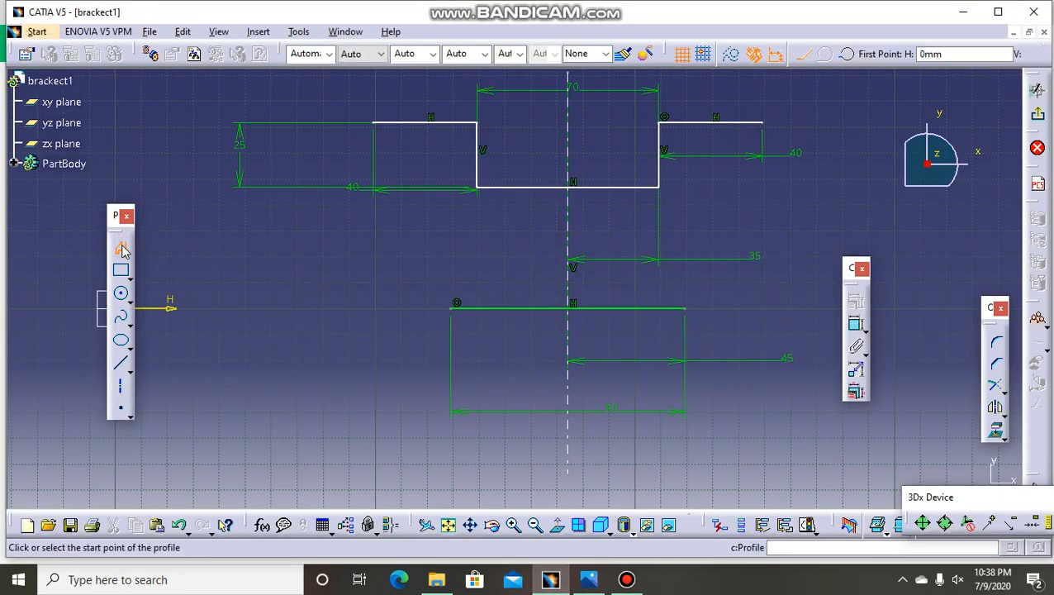
click(375, 125)
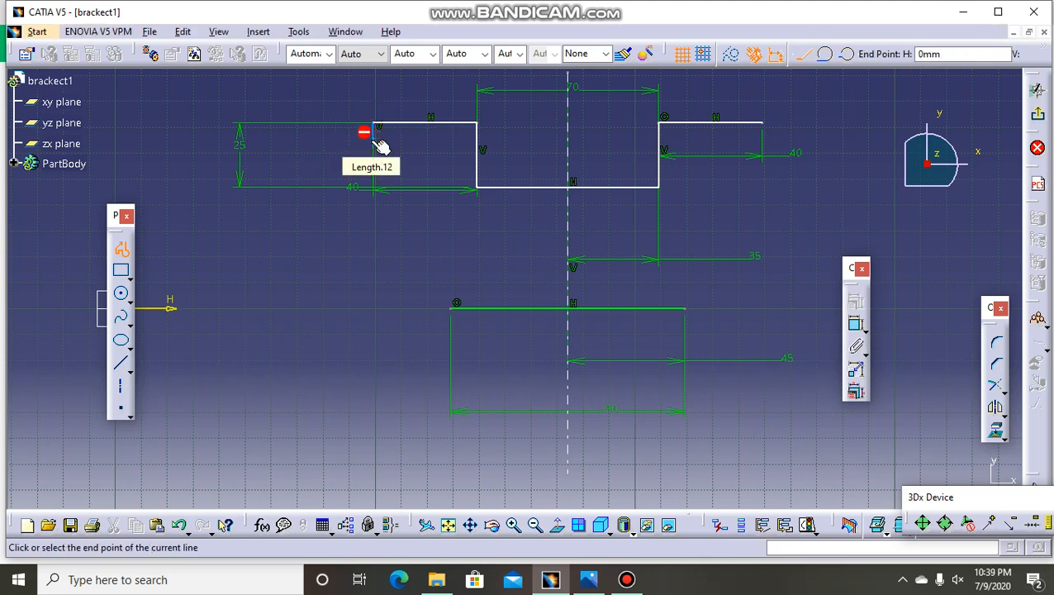
click(373, 139)
Dimension the length of the left flange's short vertical end line and set it to 10 mm
click(857, 326)
click(372, 132)
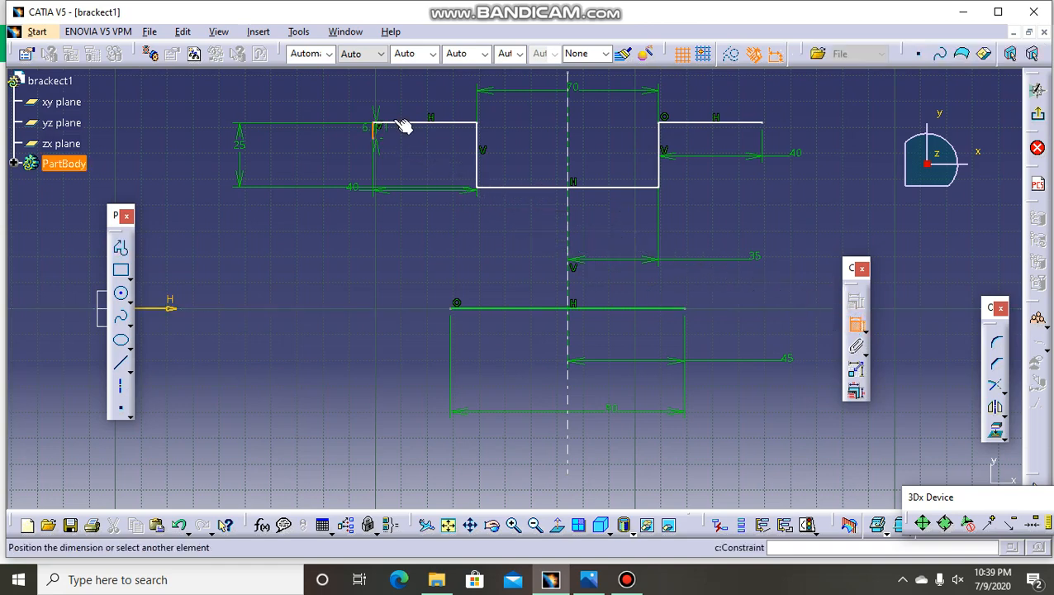
click(275, 147)
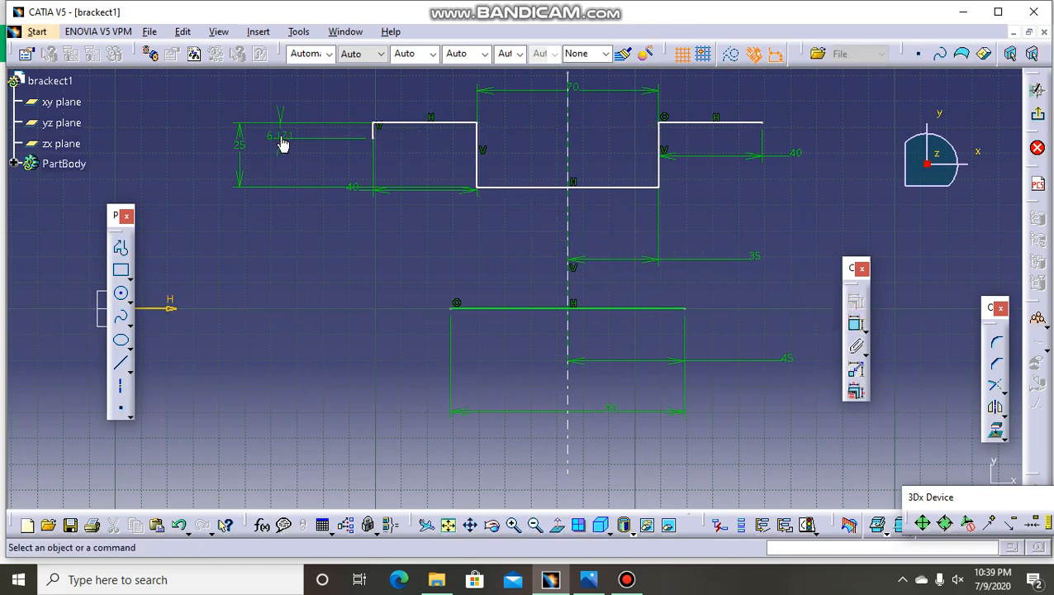
double_click(279, 140)
text(10)
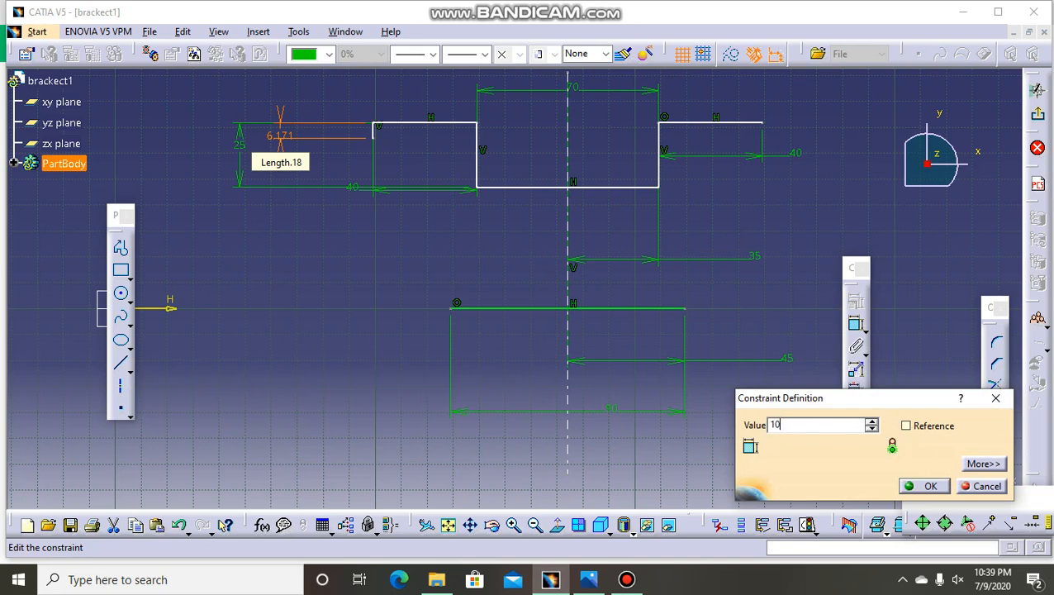
key(Return)
click(360, 304)
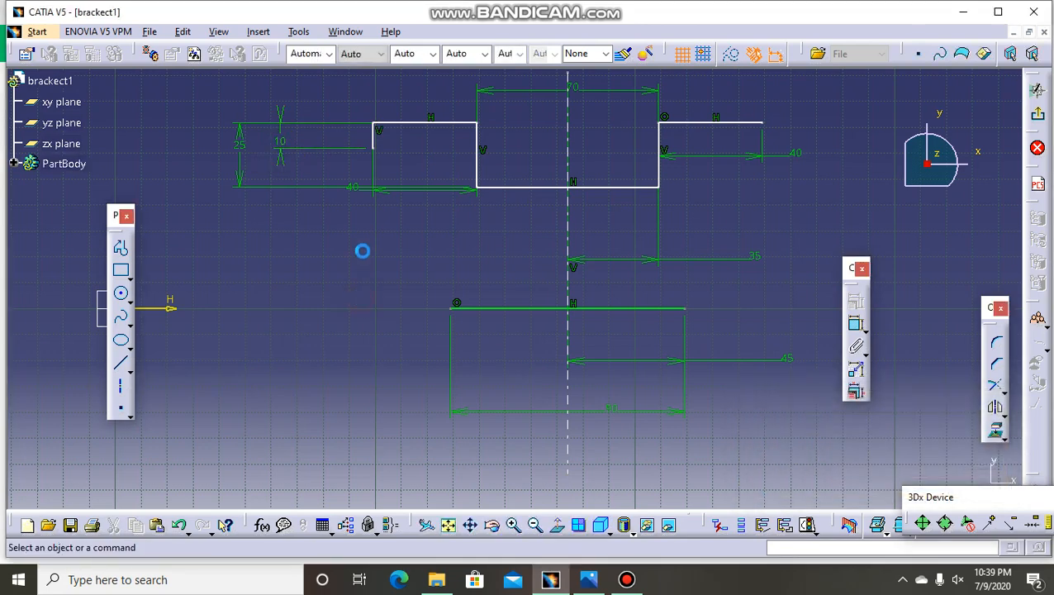
Mirror the left flange's short vertical end line about the vertical axis onto the right flange
click(372, 140)
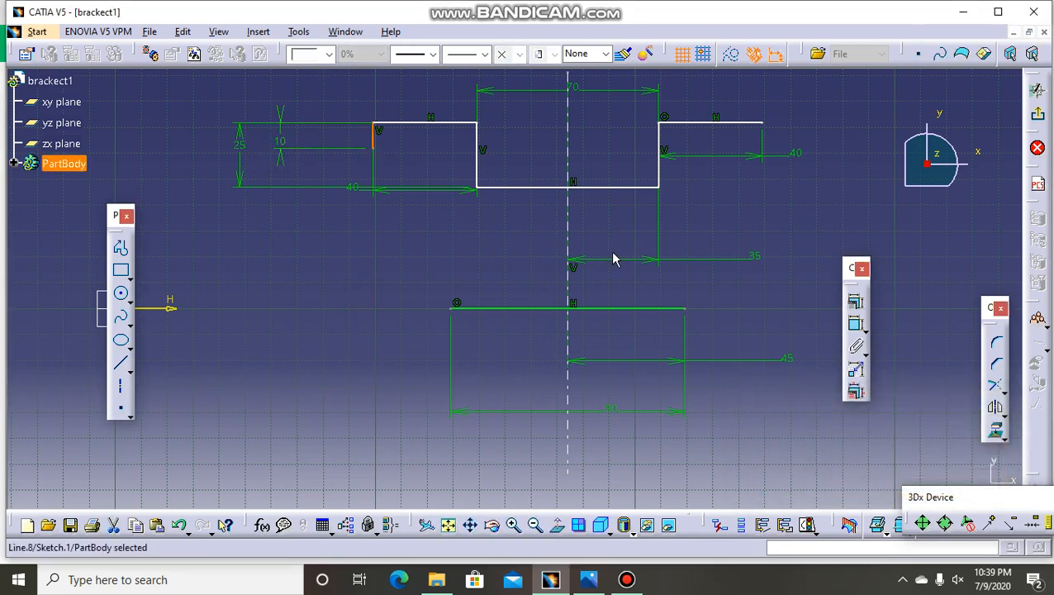
click(996, 410)
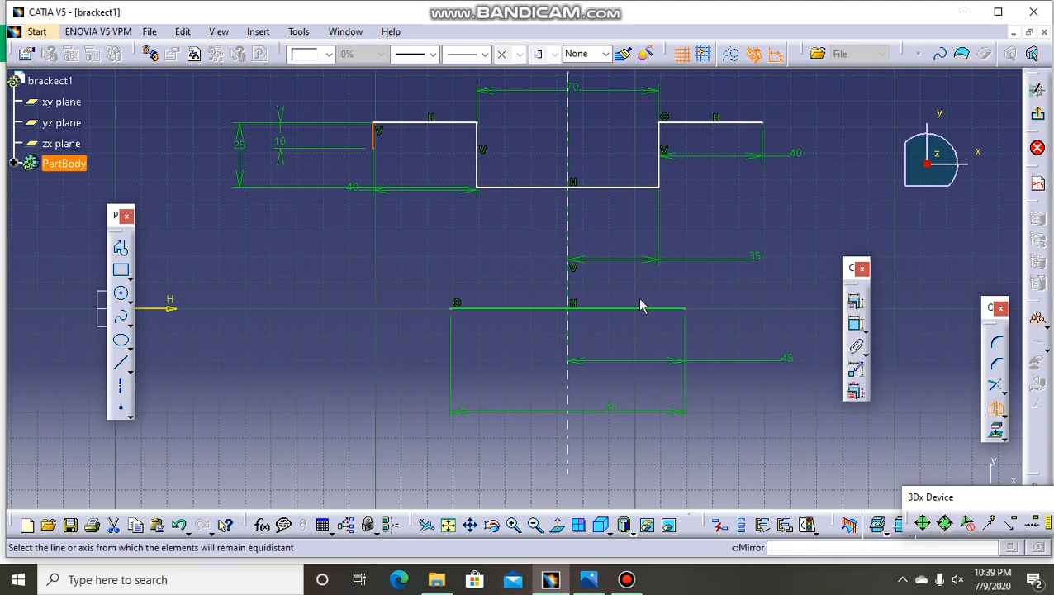
click(570, 284)
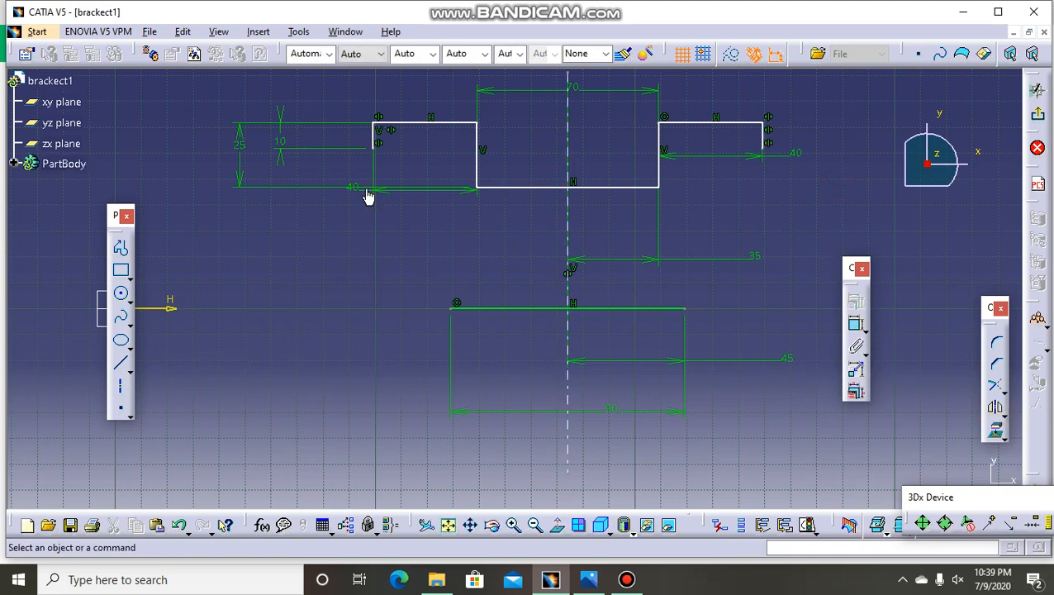
Draw a stepped profile passing under the notch, from the lower end of the left flange's end line to that of the right flange
click(121, 248)
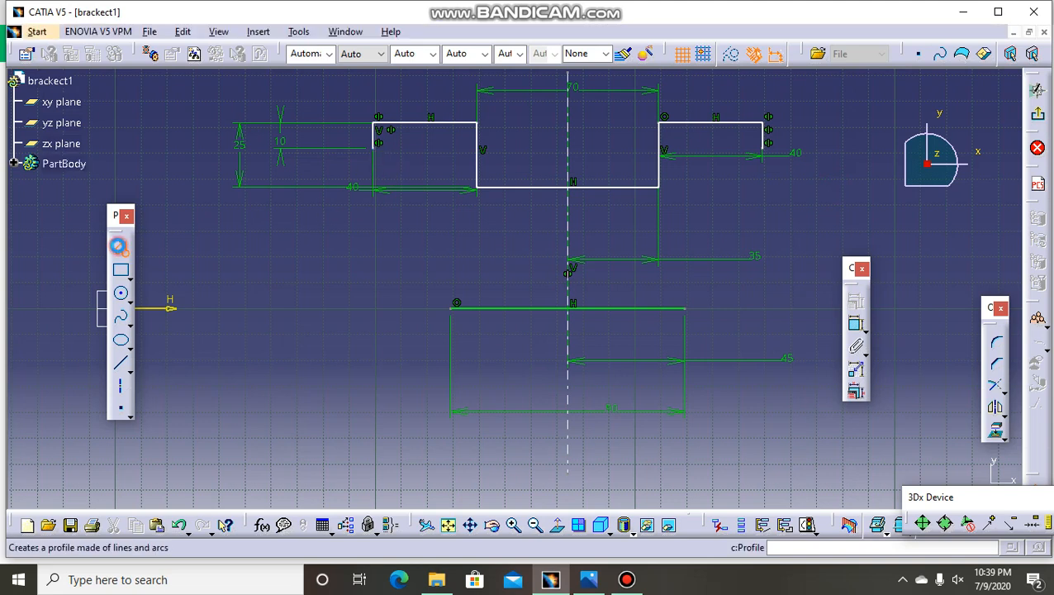
click(374, 149)
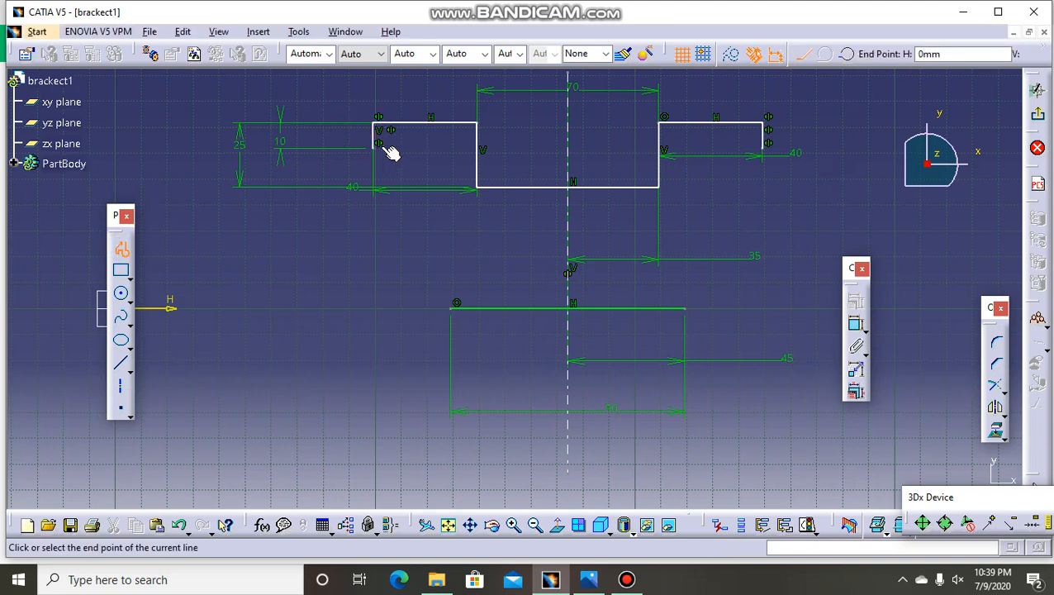
click(432, 149)
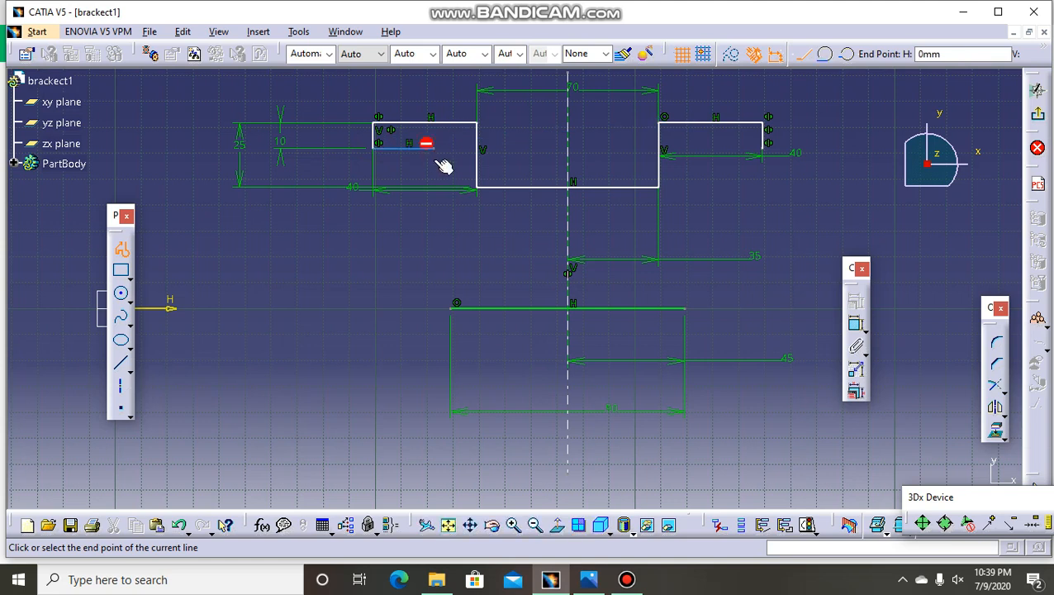
click(432, 213)
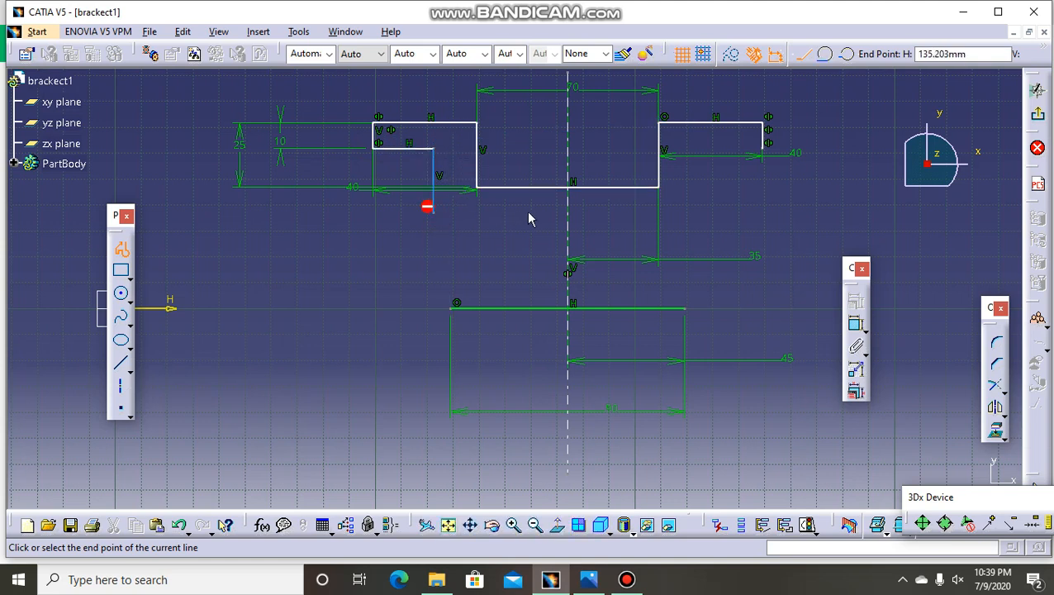
click(673, 212)
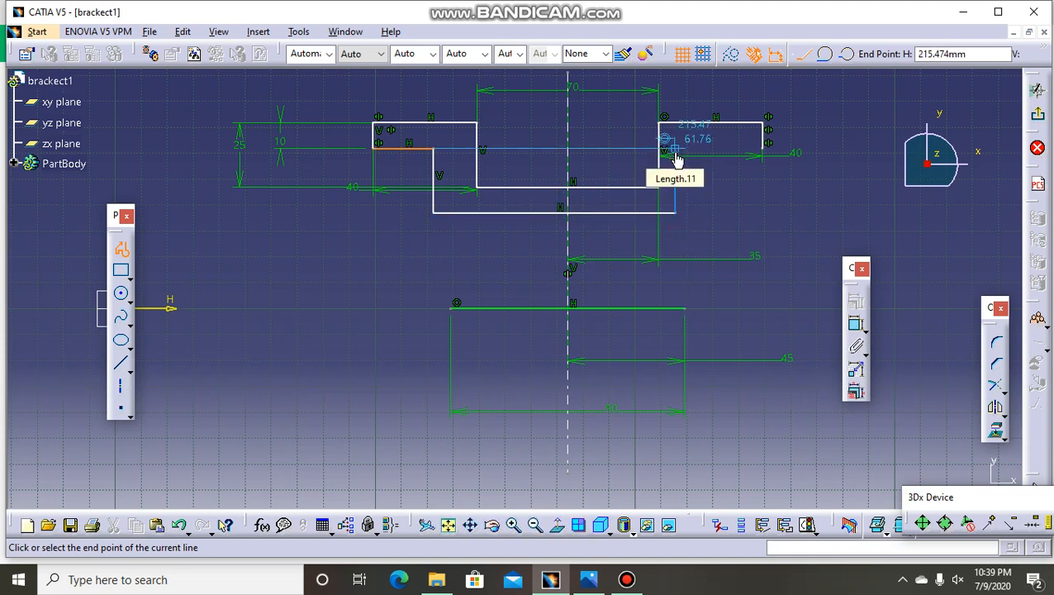
click(674, 149)
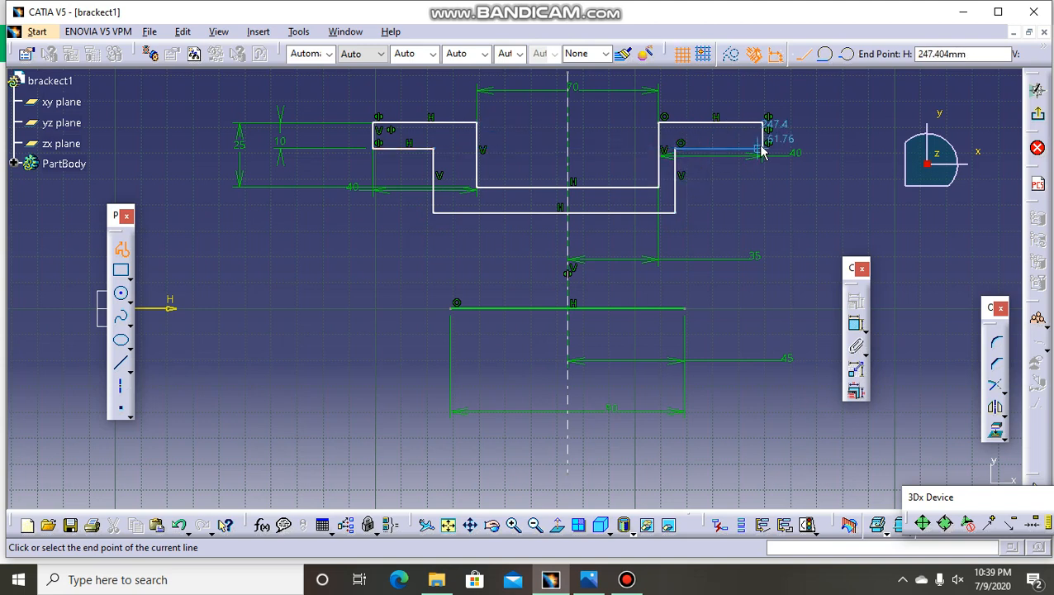
click(761, 148)
click(760, 206)
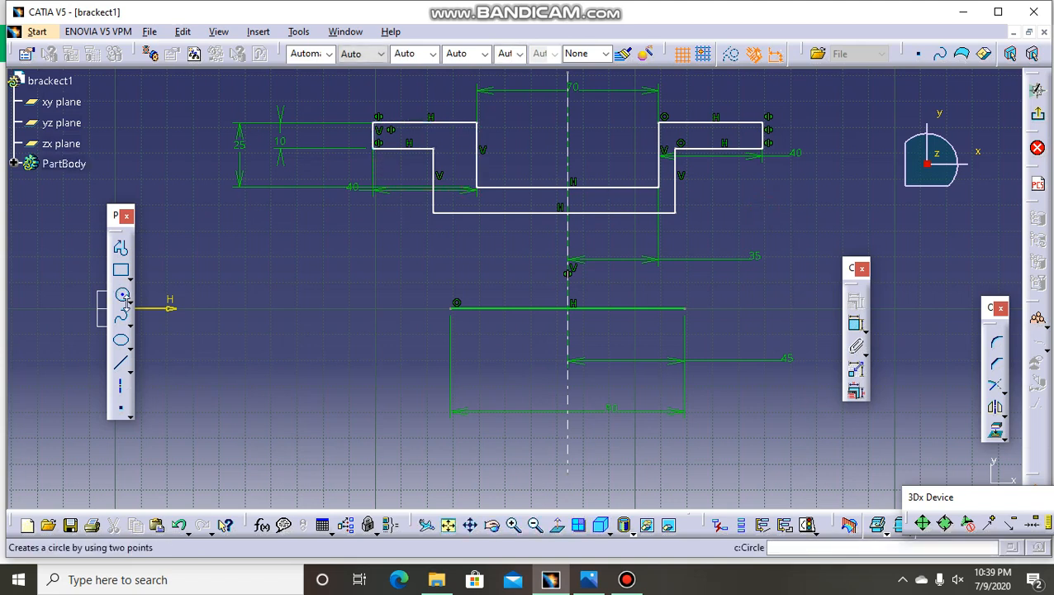
Draw a stepped profile from the left flange's lower edge: about 31 mm down, 16 mm toward the axis, and 22 mm down
click(120, 248)
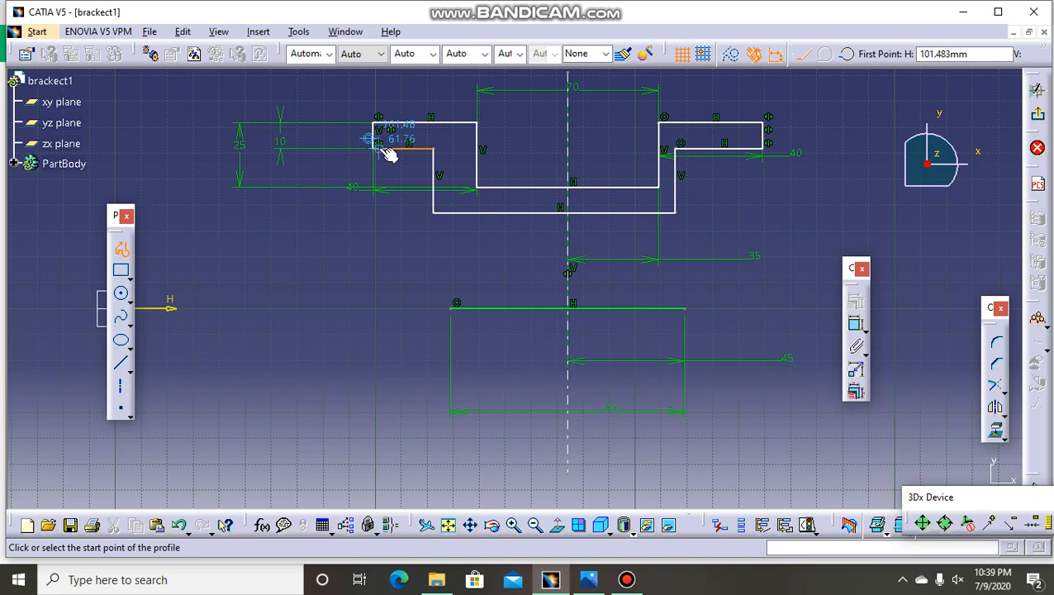
click(384, 150)
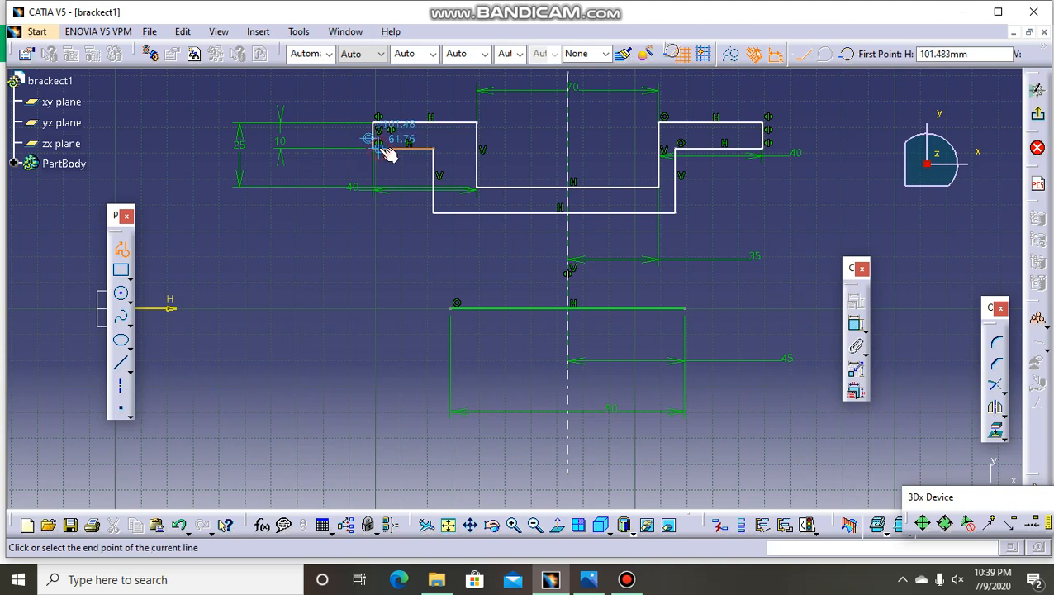
click(379, 230)
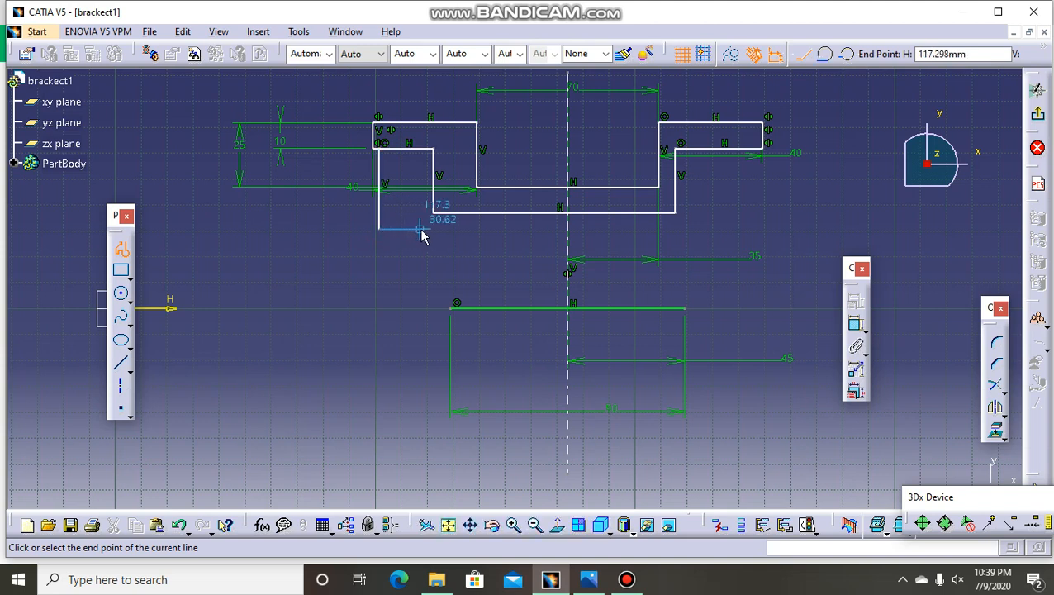
click(420, 233)
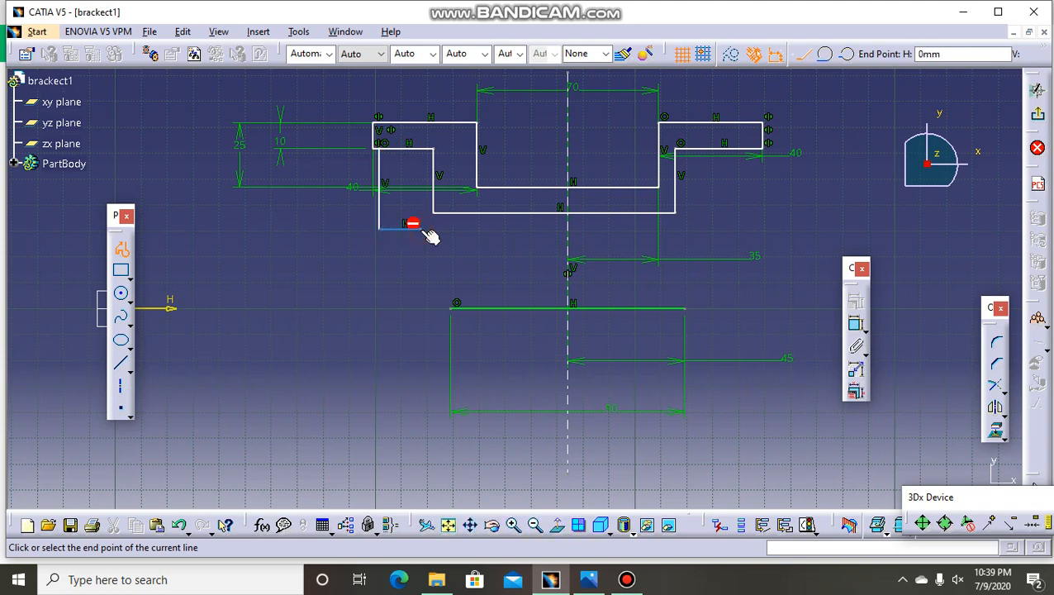
click(421, 287)
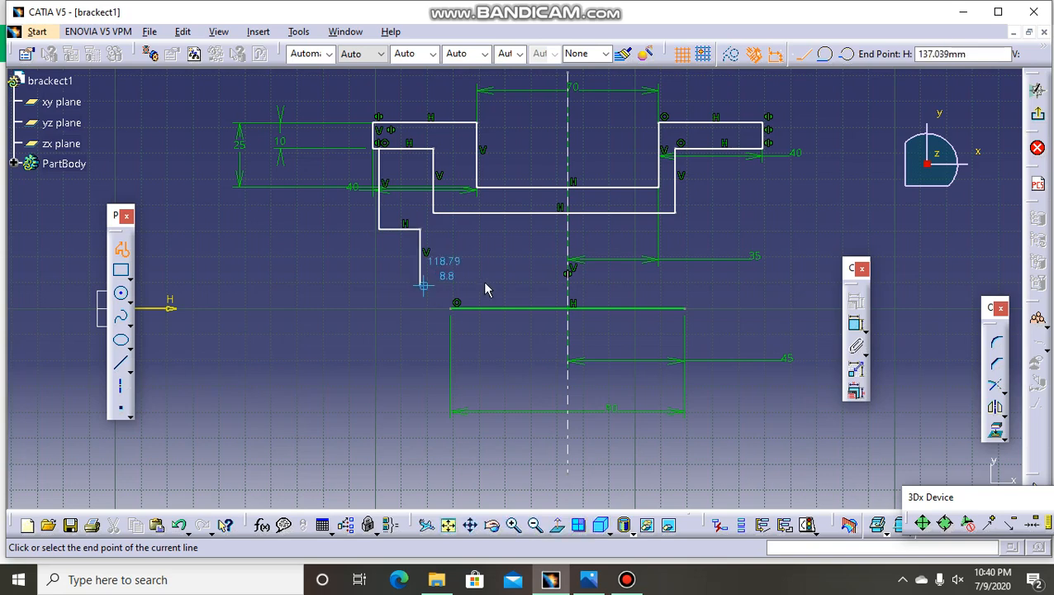
key(Escape)
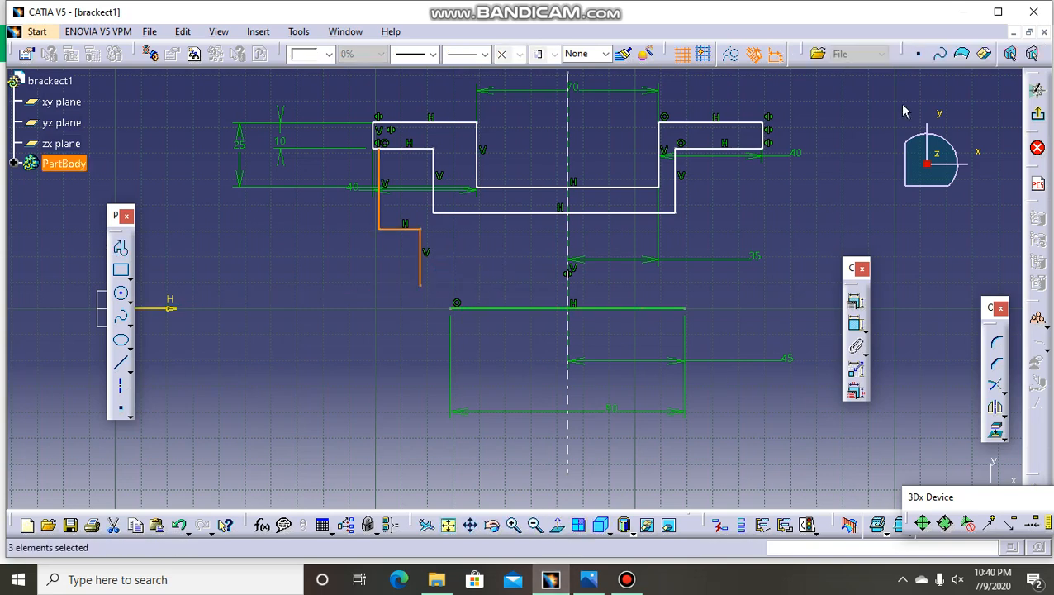
Check the reference drawing and make the outer stepped profile's lower endpoint coincident with the base line's left endpoint
click(961, 12)
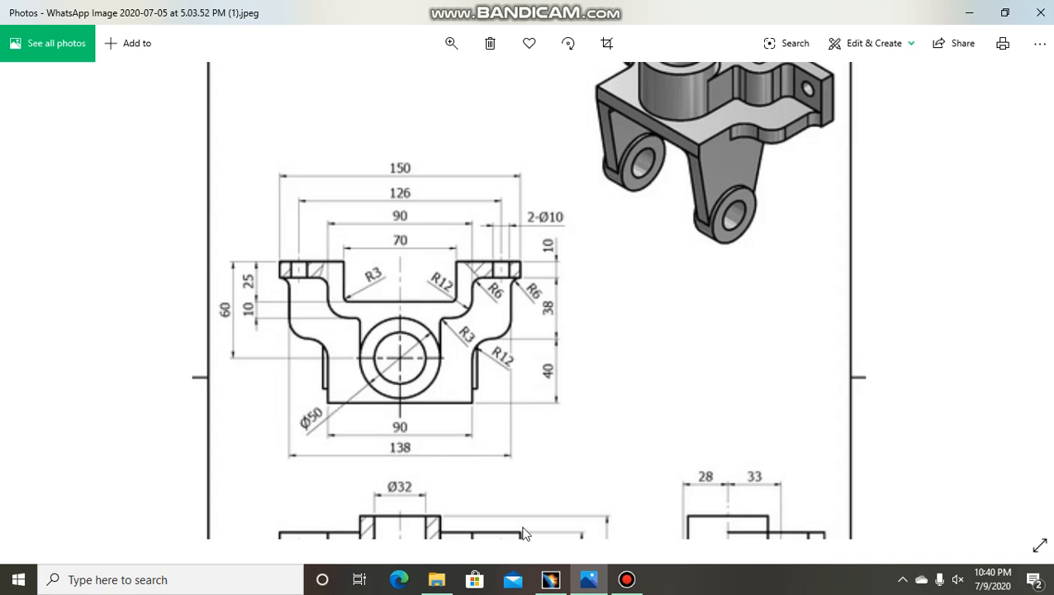
click(550, 580)
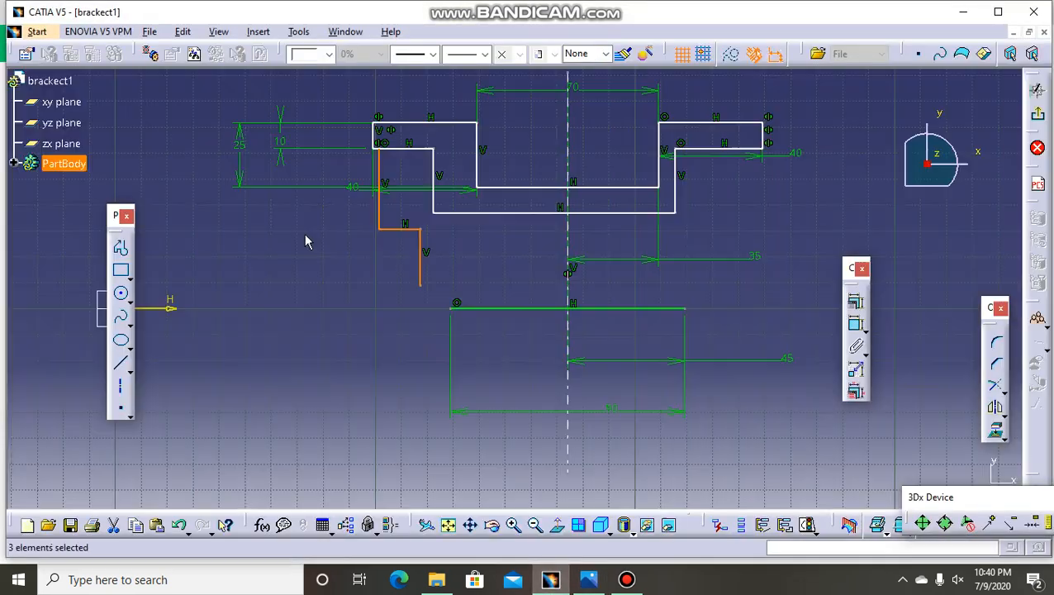
click(421, 286)
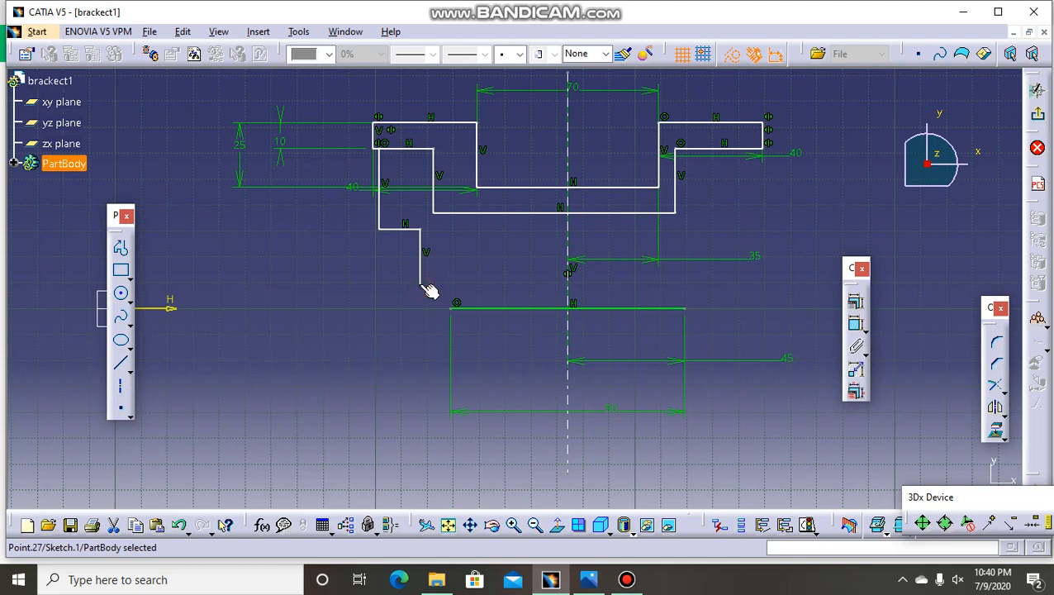
click(421, 286)
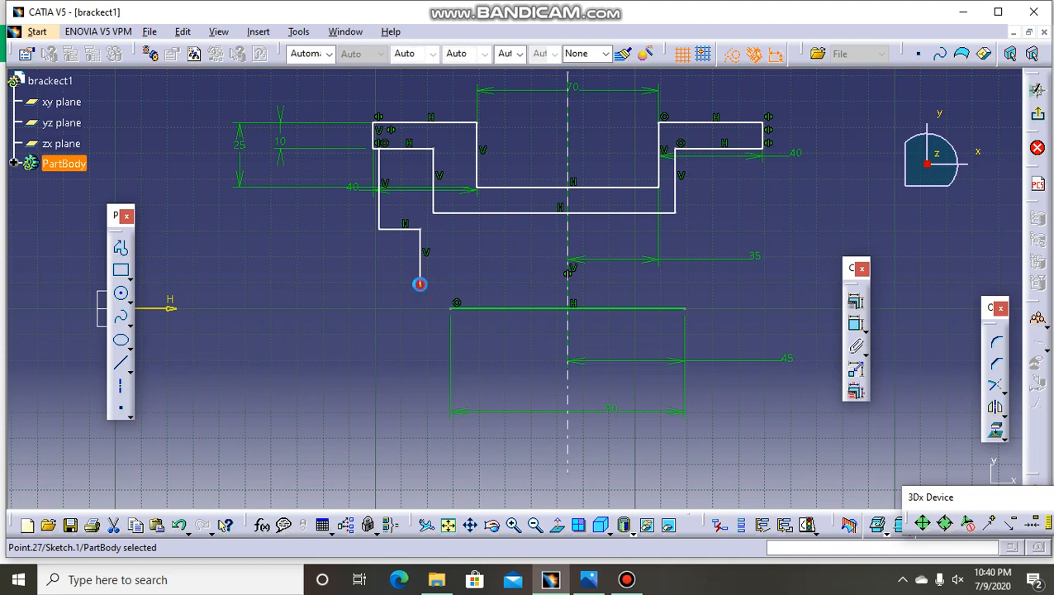
click(456, 304)
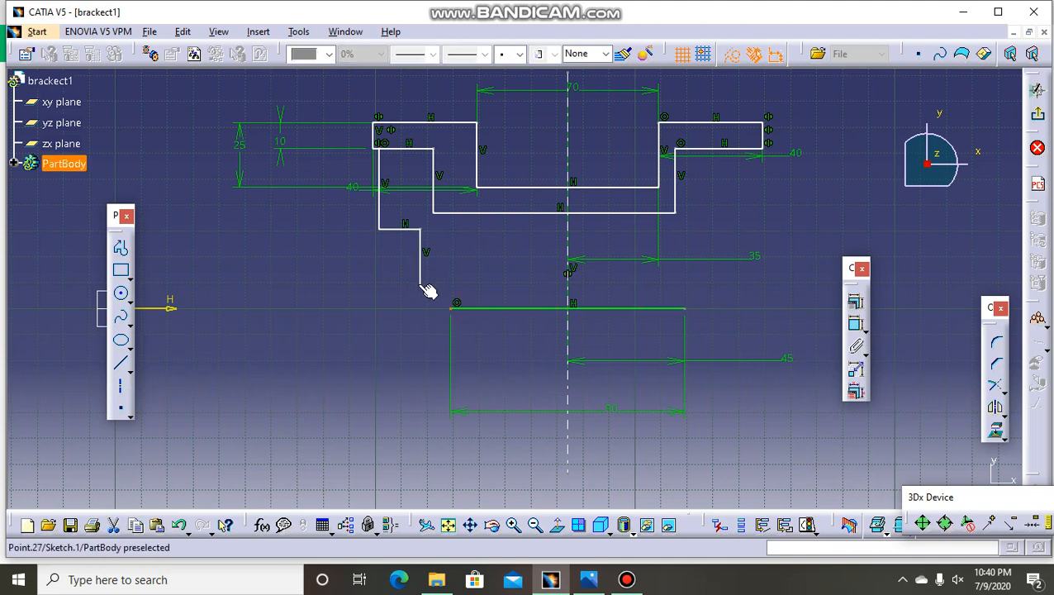
ctrl+click(418, 284)
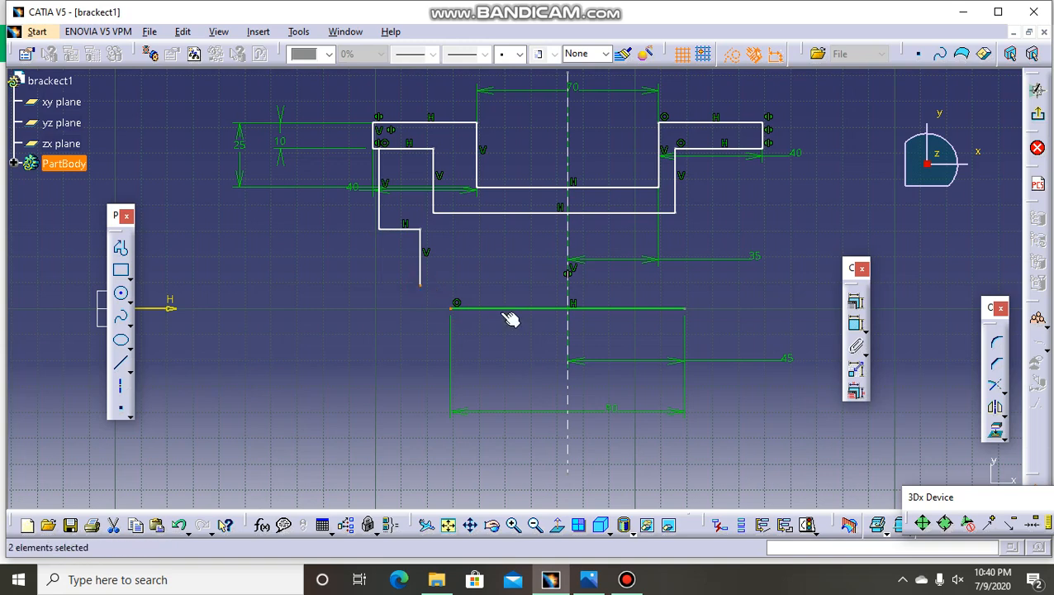
click(856, 304)
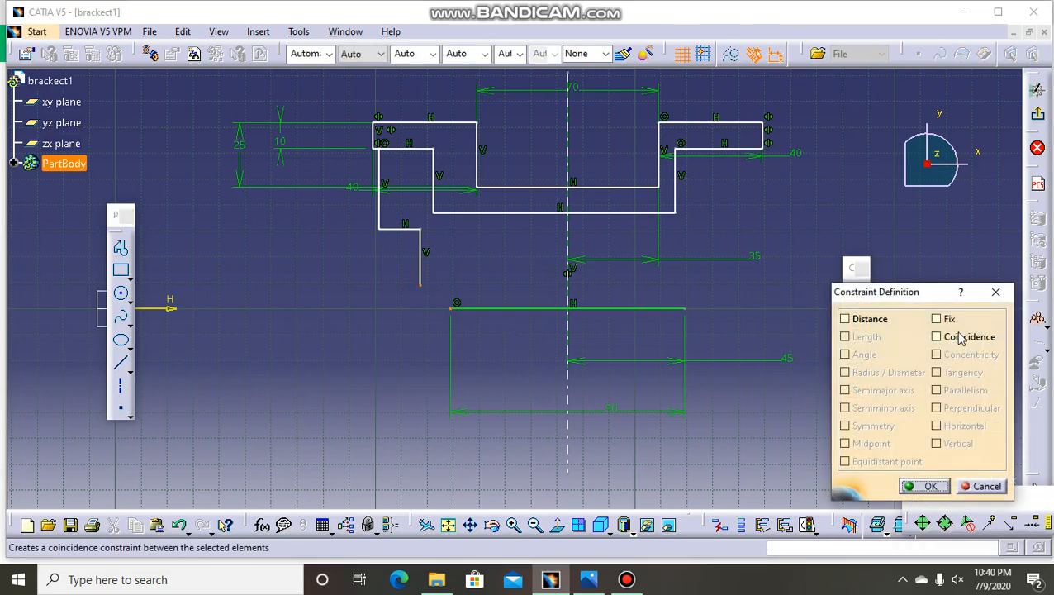
click(958, 337)
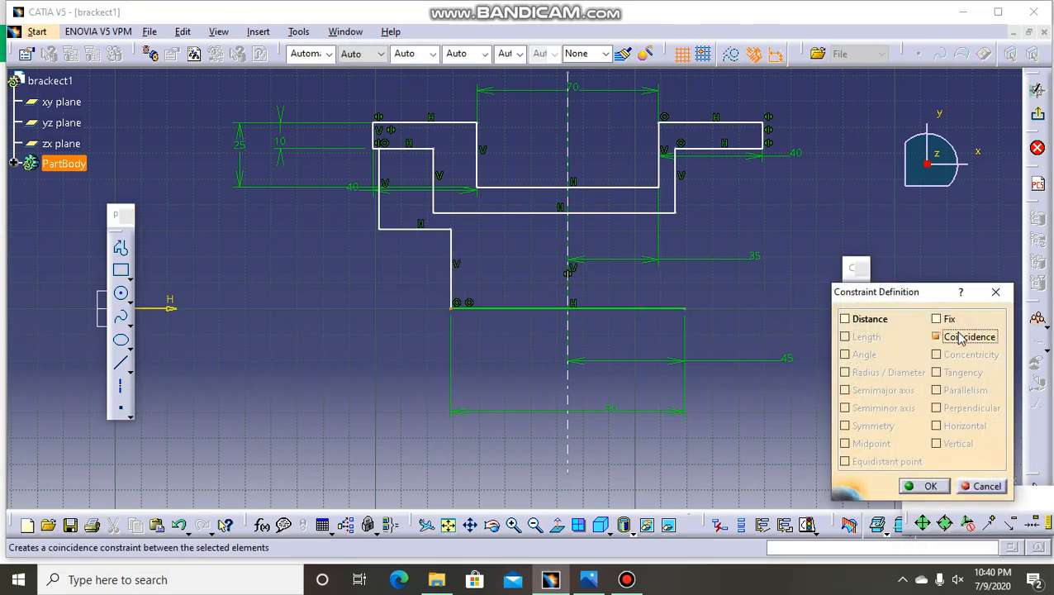
click(926, 487)
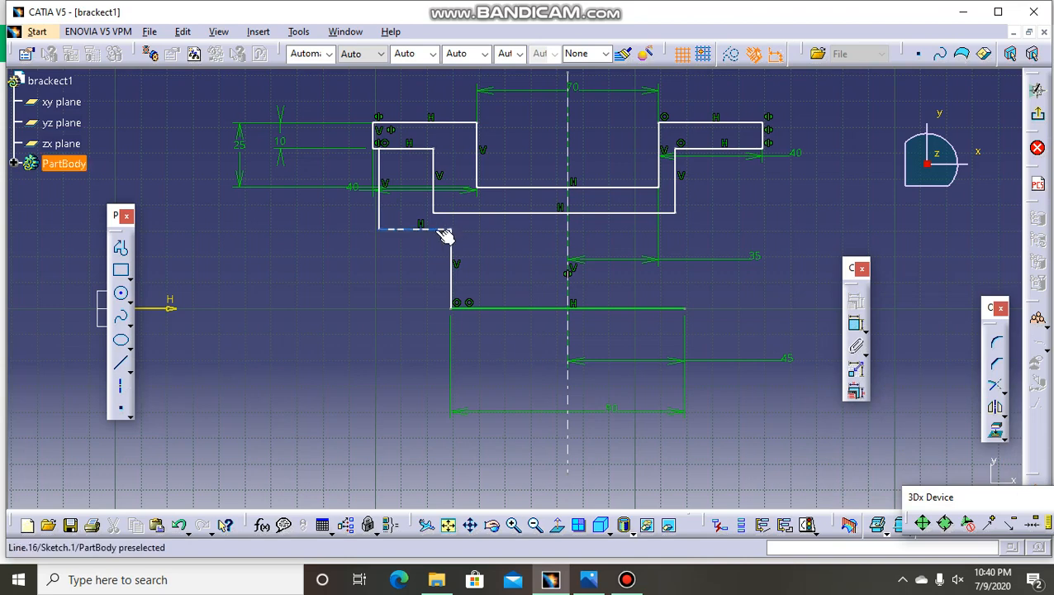
Round the corner between the outer stepped profile's upper vertical line and the left flange's lower edge
click(381, 165)
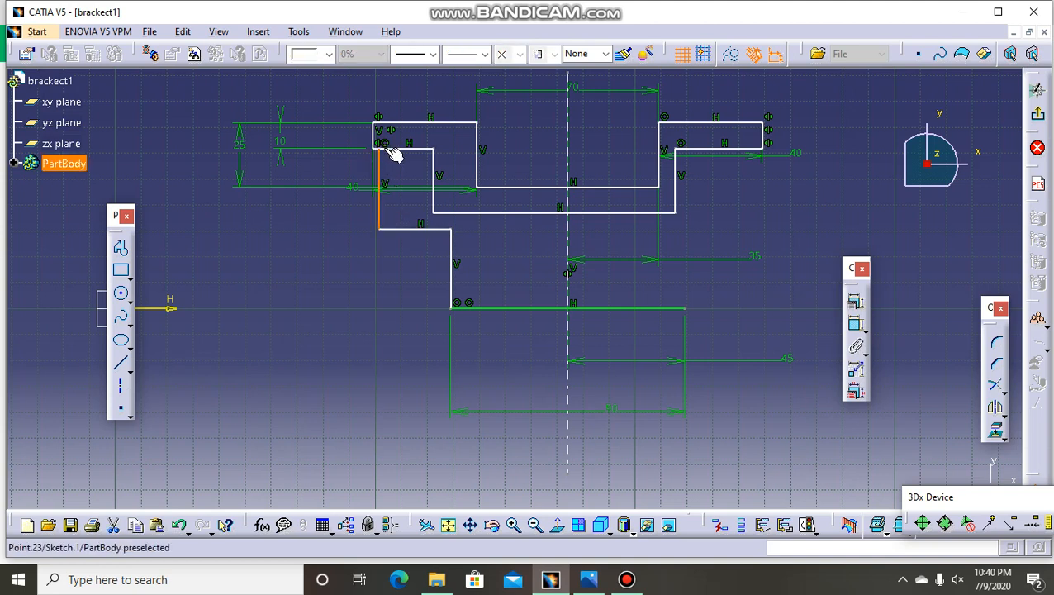
ctrl+click(385, 149)
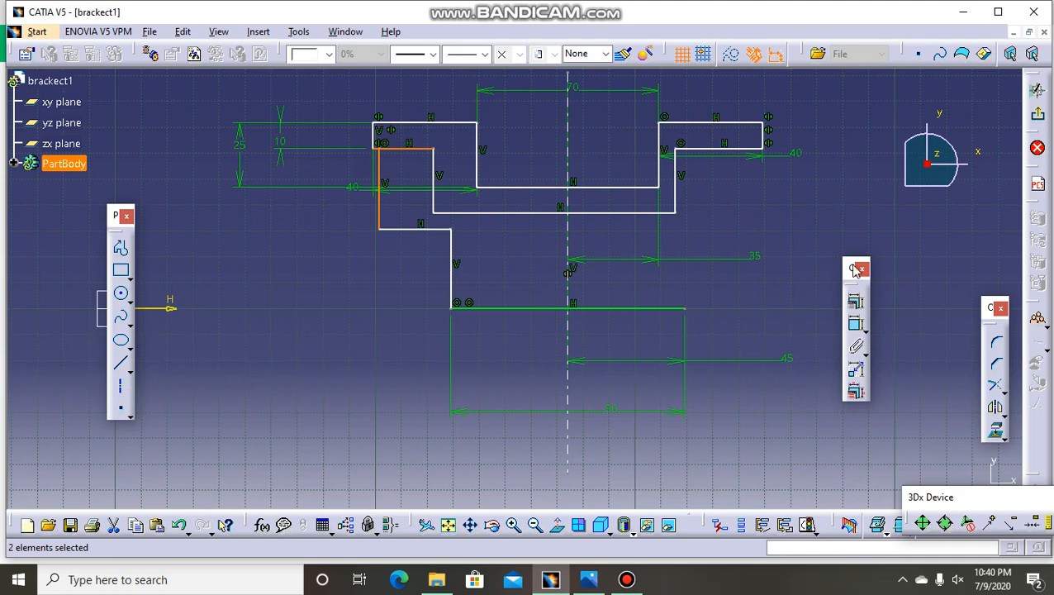
click(998, 346)
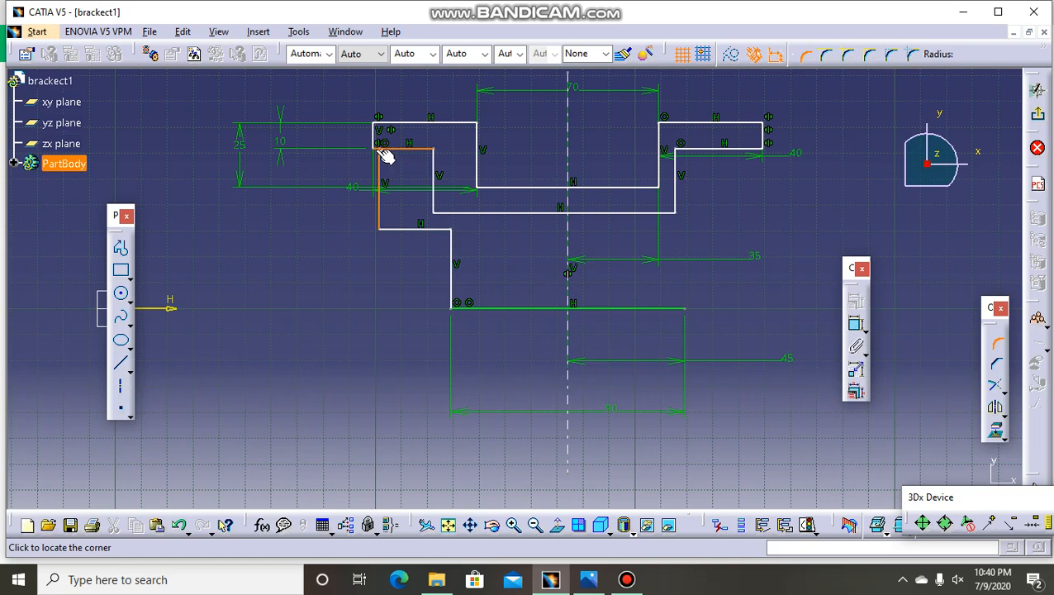
click(379, 153)
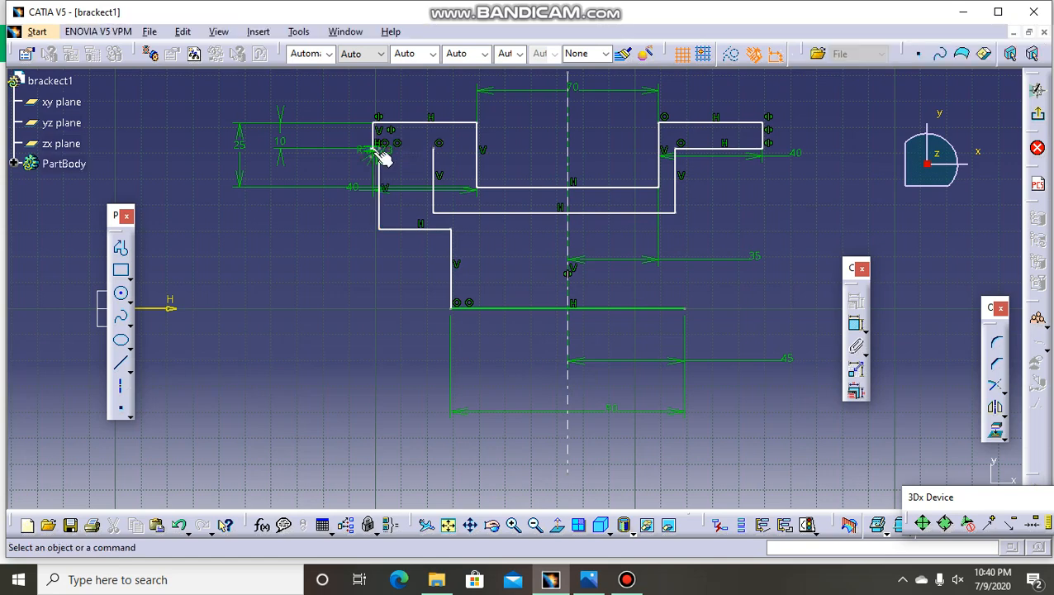
Set the radius of the corner beneath the left flange to 6 mm
click(388, 150)
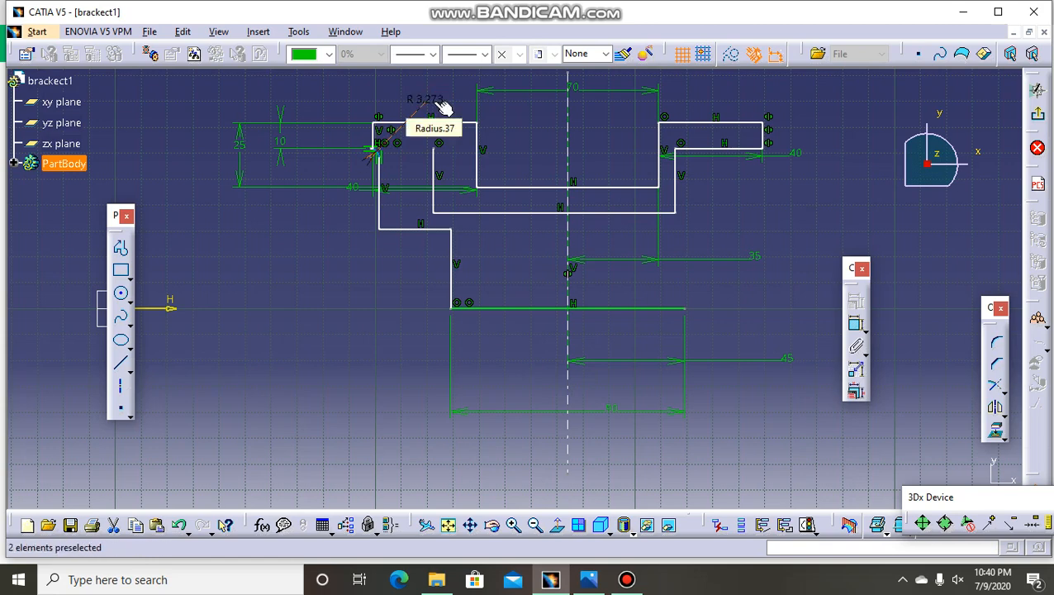
double_click(435, 101)
text(5)
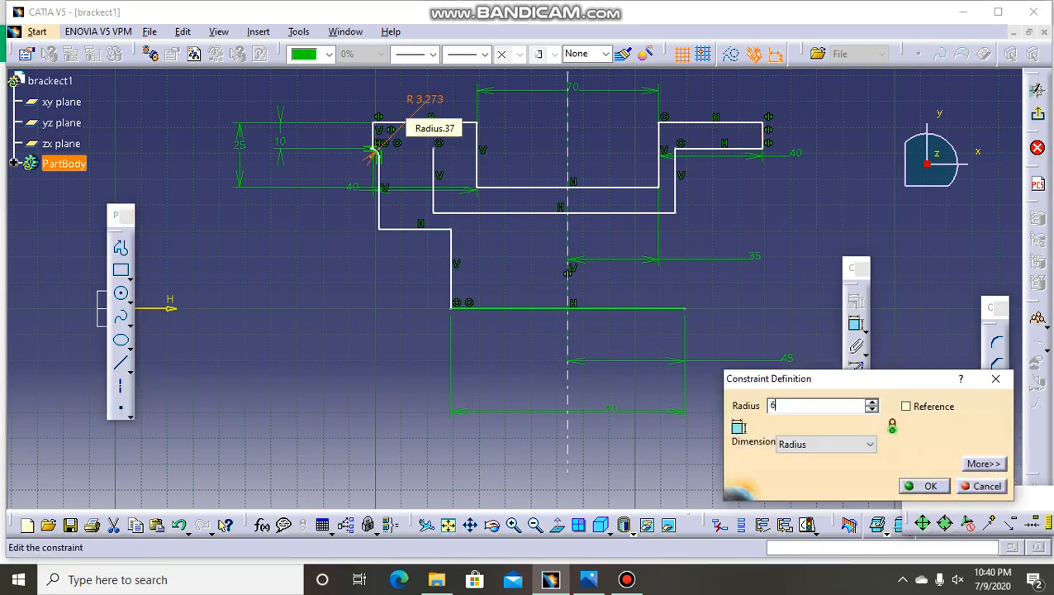
key(Return)
click(314, 268)
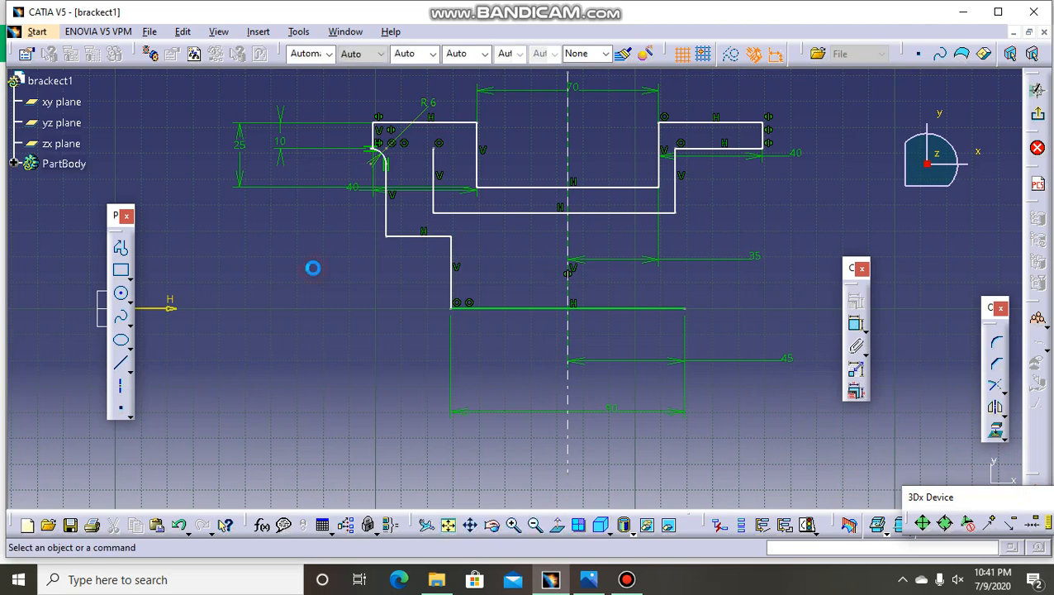
Make the 6 mm arc's upper endpoint coincident with the left flange's vertical end line
click(375, 151)
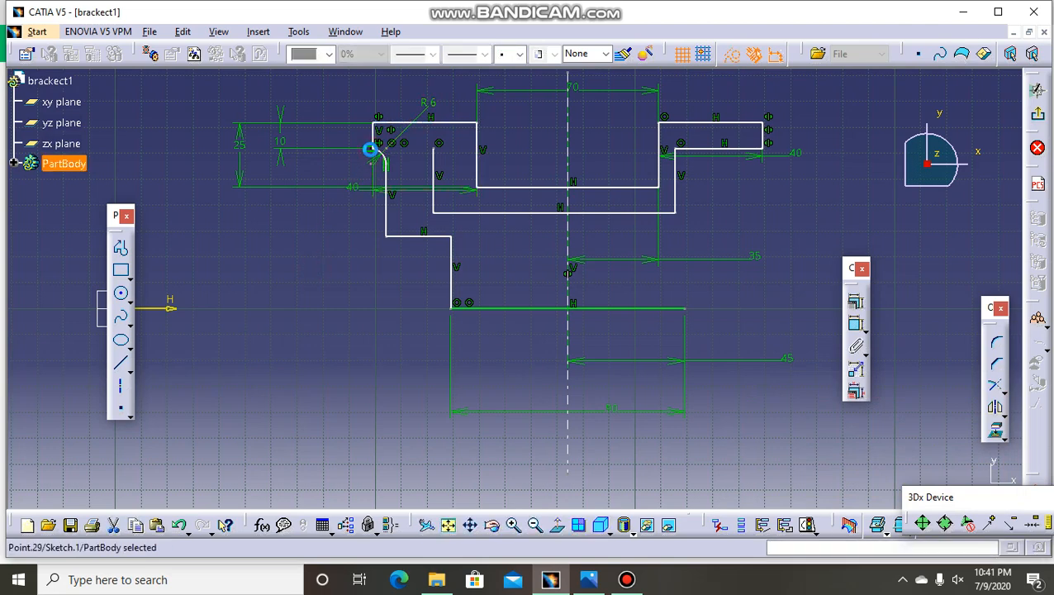
ctrl+click(374, 140)
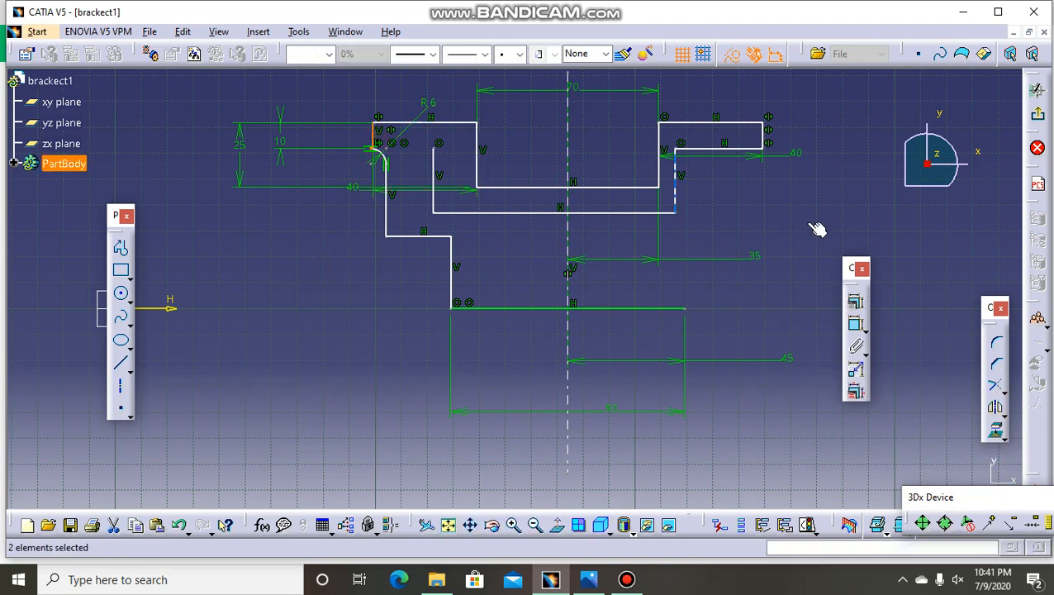
click(855, 304)
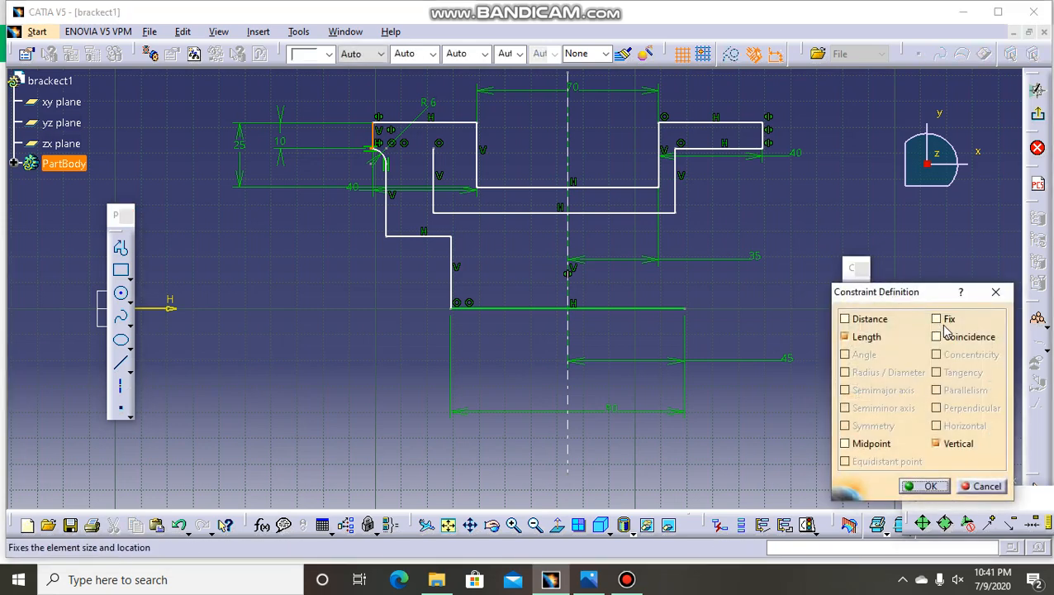
click(951, 338)
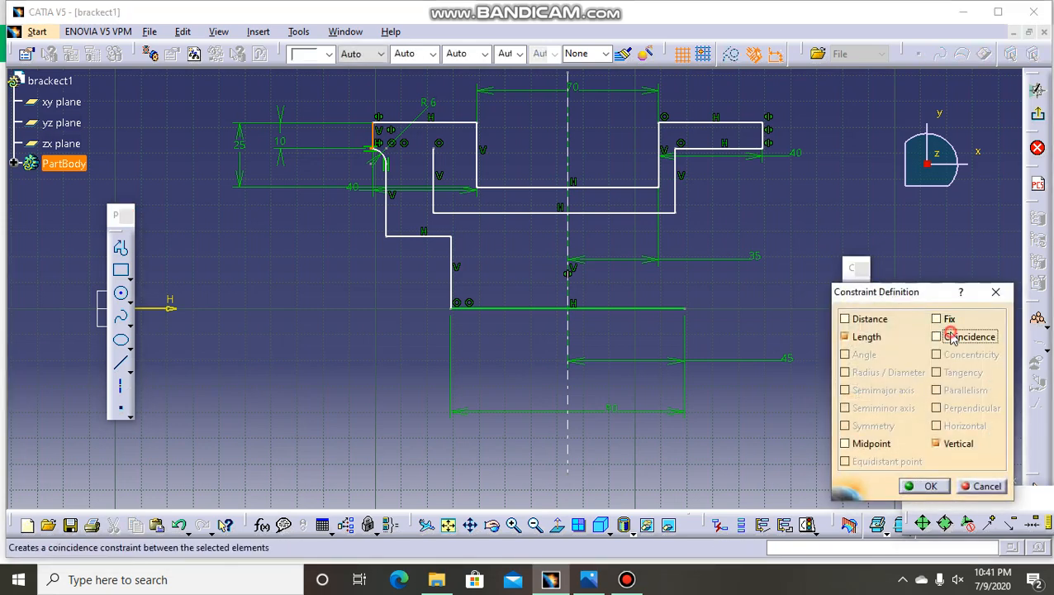
click(928, 486)
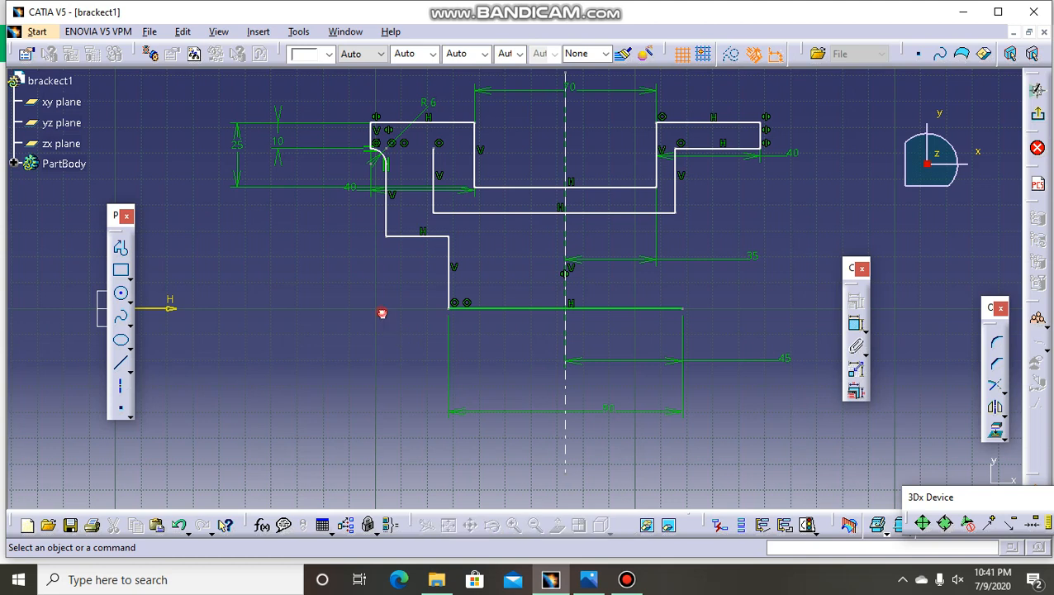
Check the reference drawing and round the corner between the outer stepped profile's upper vertical line and its horizontal step
click(387, 230)
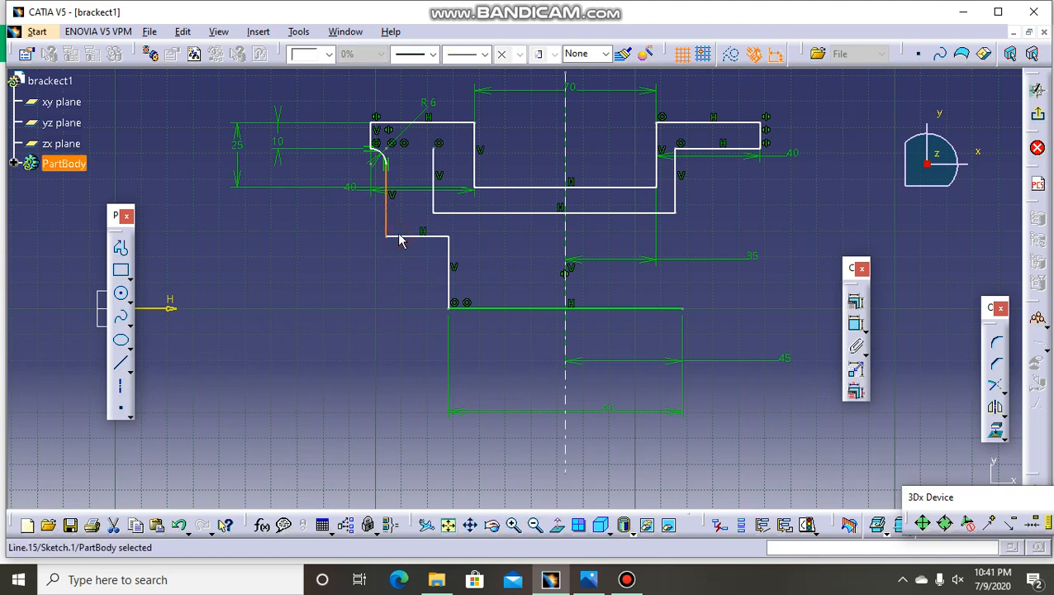
click(964, 10)
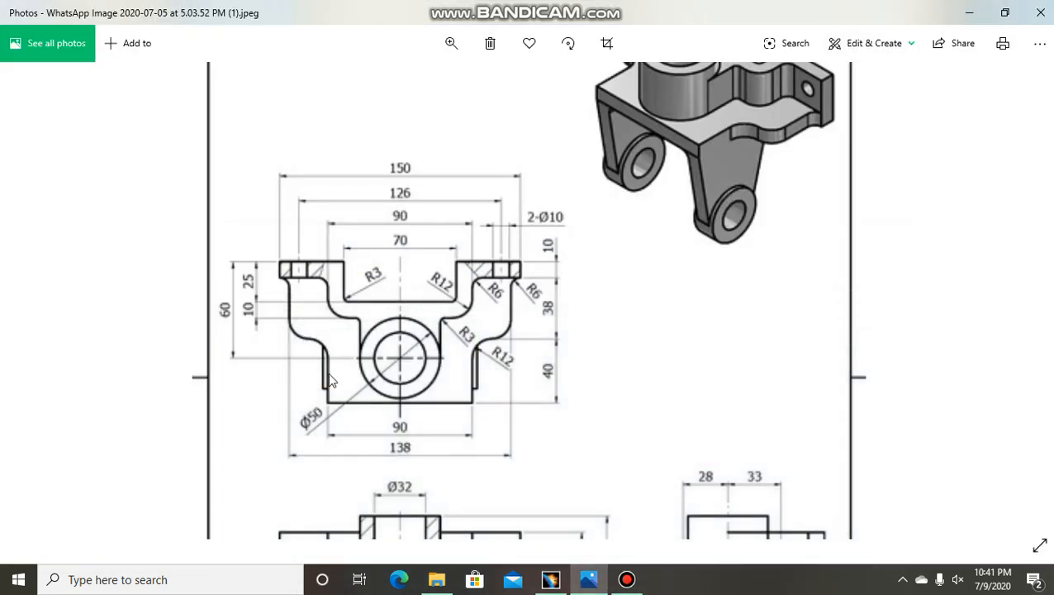
click(550, 579)
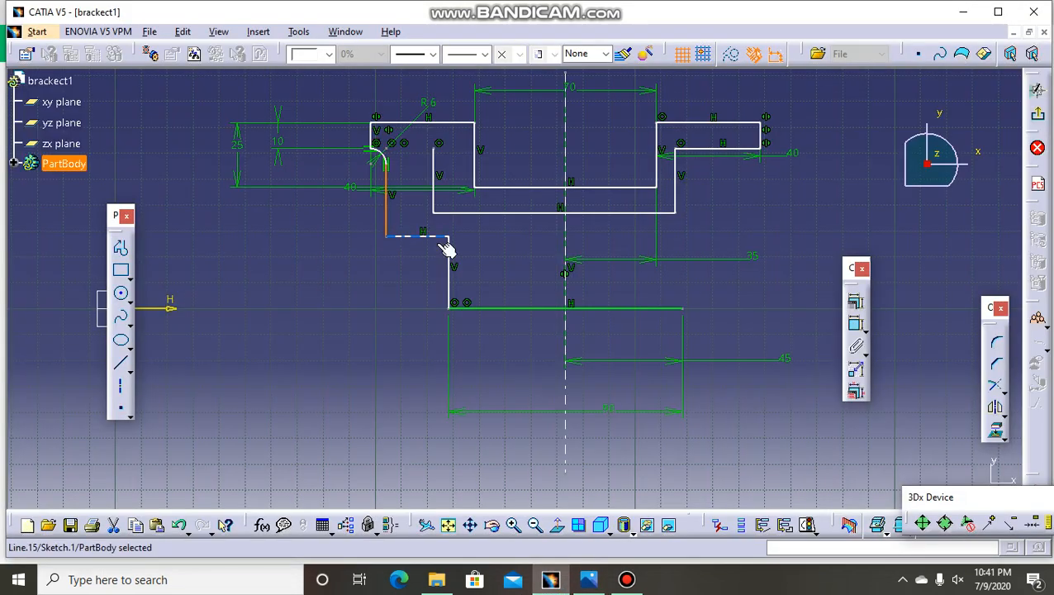
ctrl+click(425, 237)
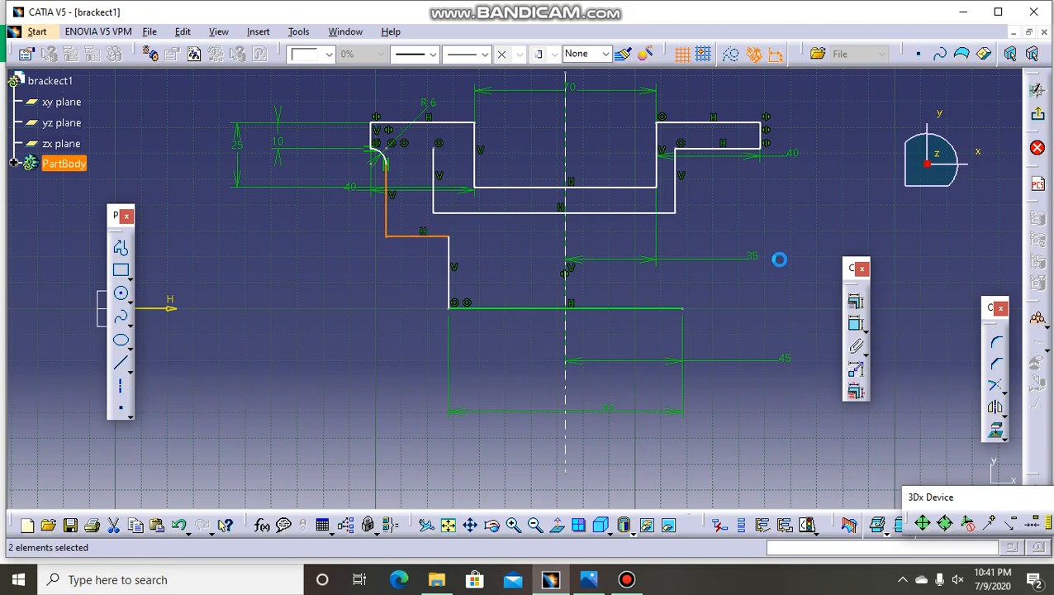
click(996, 342)
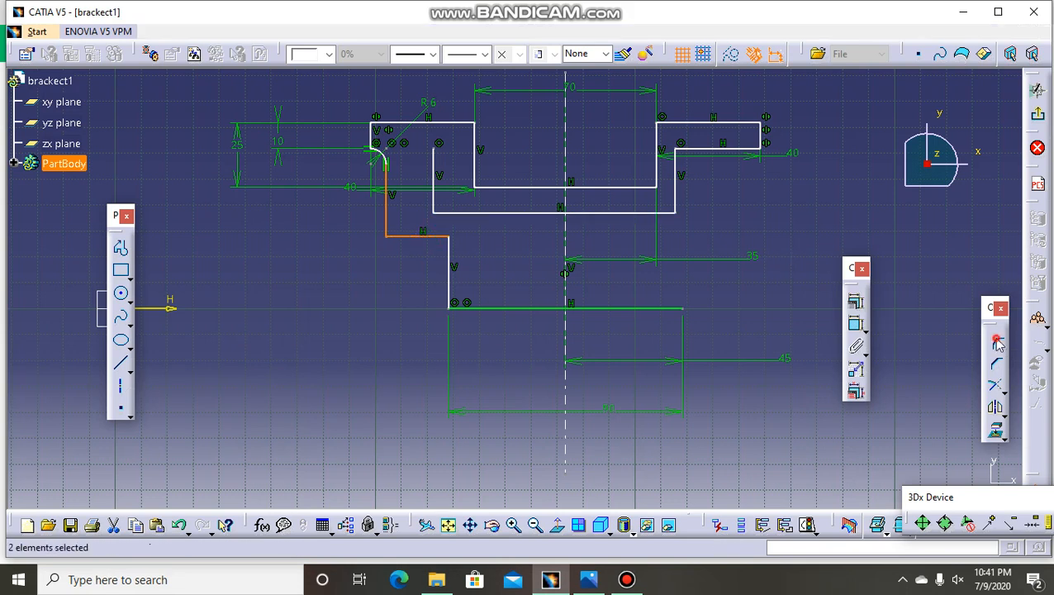
click(399, 231)
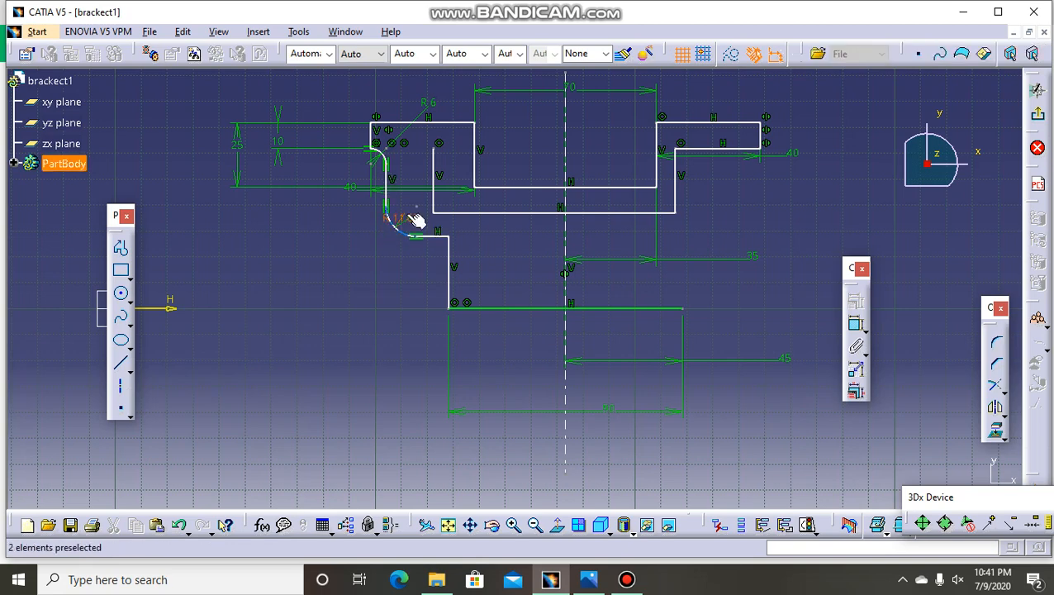
Set the radius of the corner at the outer end of the horizontal step to 12 mm
double_click(407, 215)
text(1)
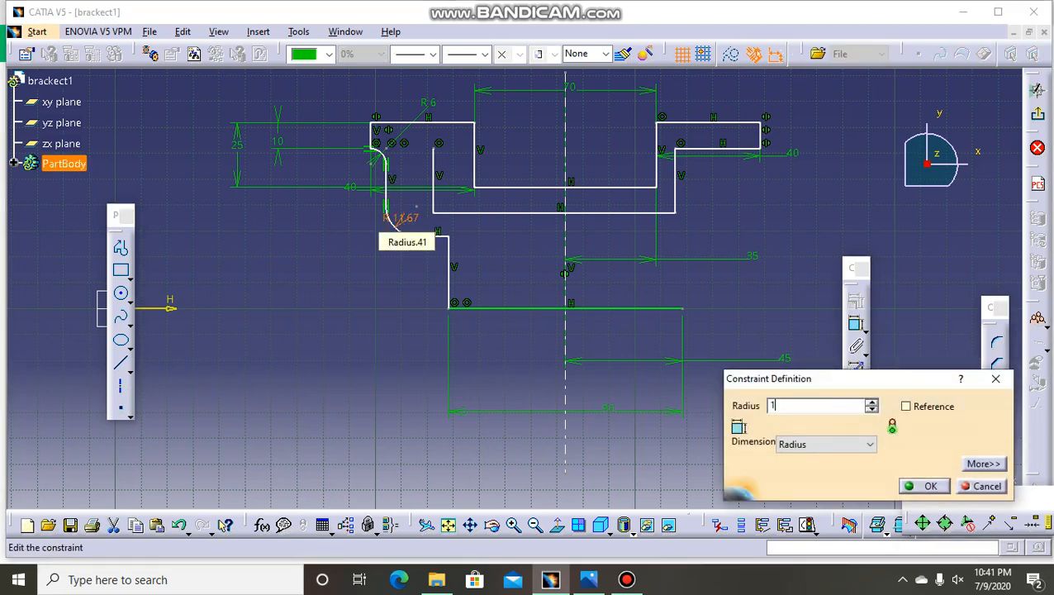
text(2)
key(Return)
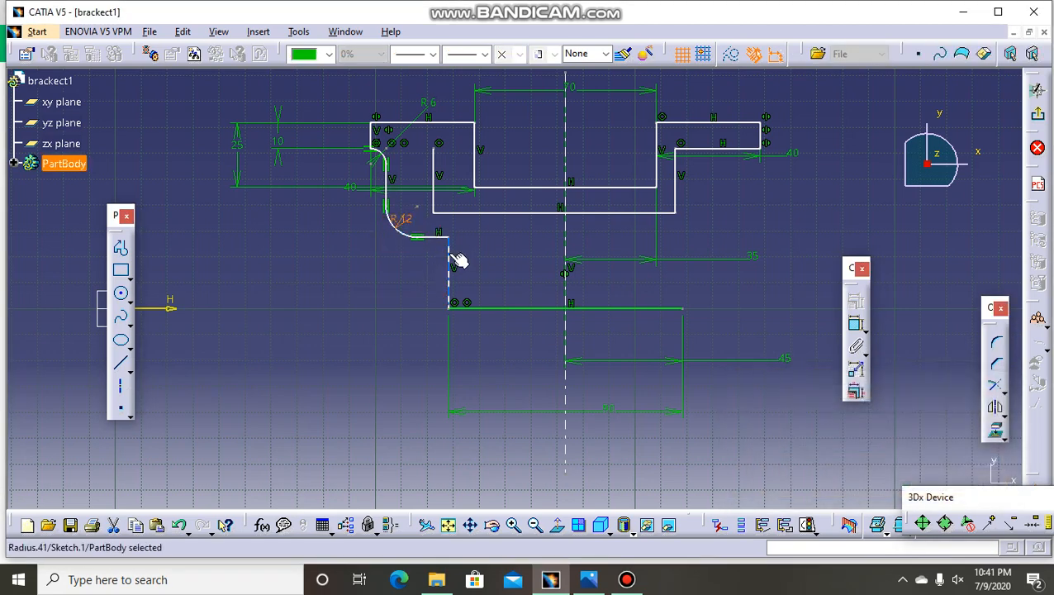
Round the corner between the outer stepped profile's horizontal step and its lower vertical line
click(454, 261)
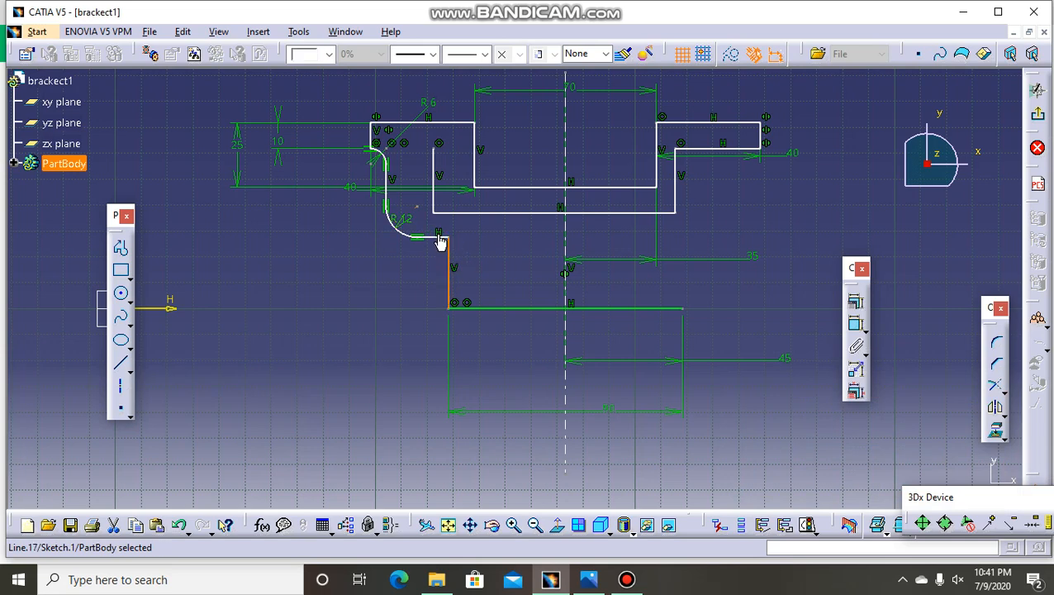
ctrl+click(437, 233)
ctrl+click(439, 238)
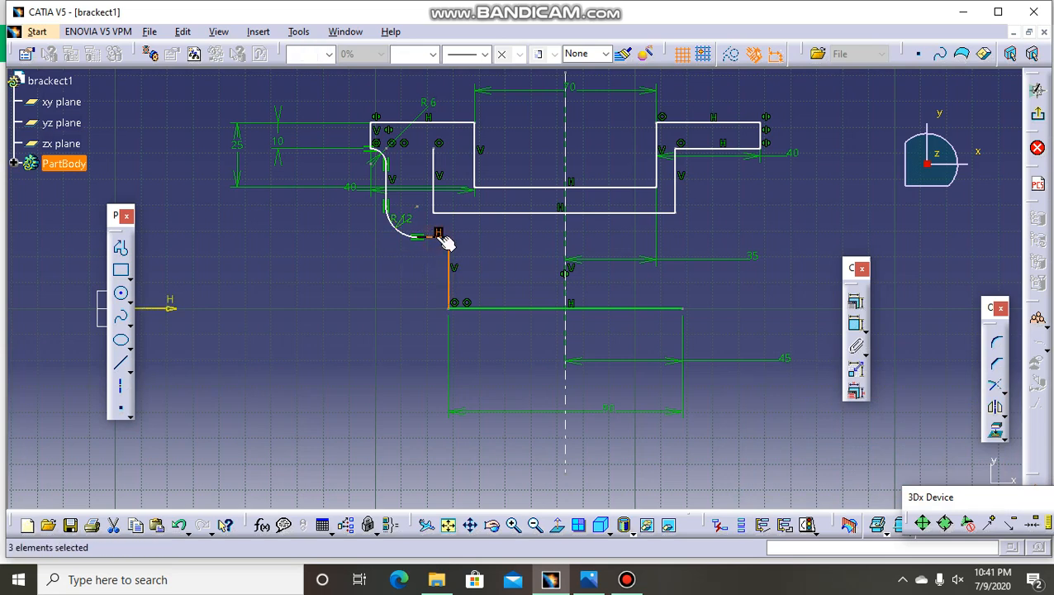
click(470, 236)
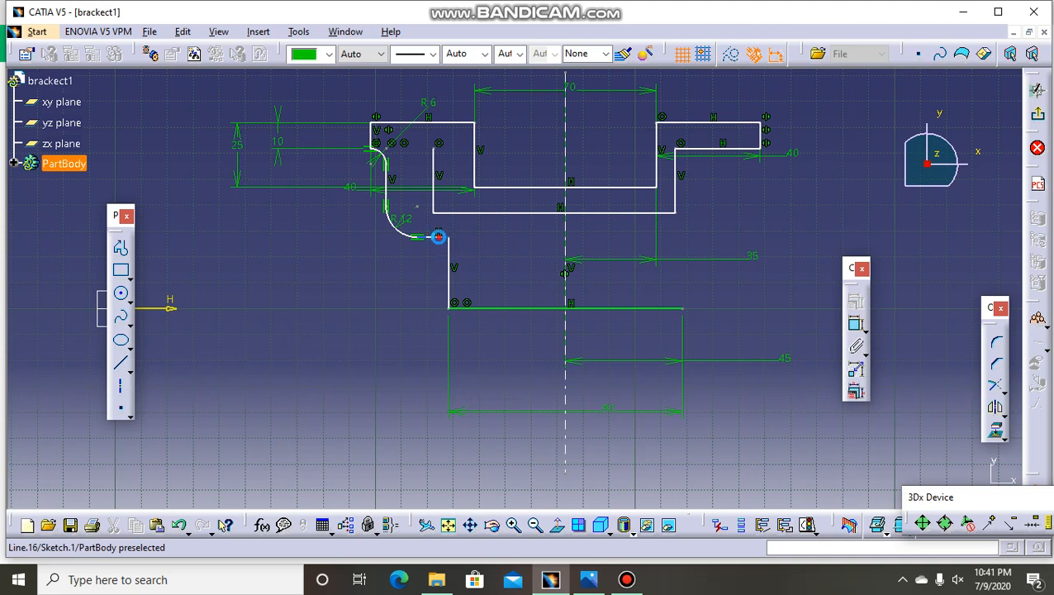
click(444, 238)
ctrl+click(450, 259)
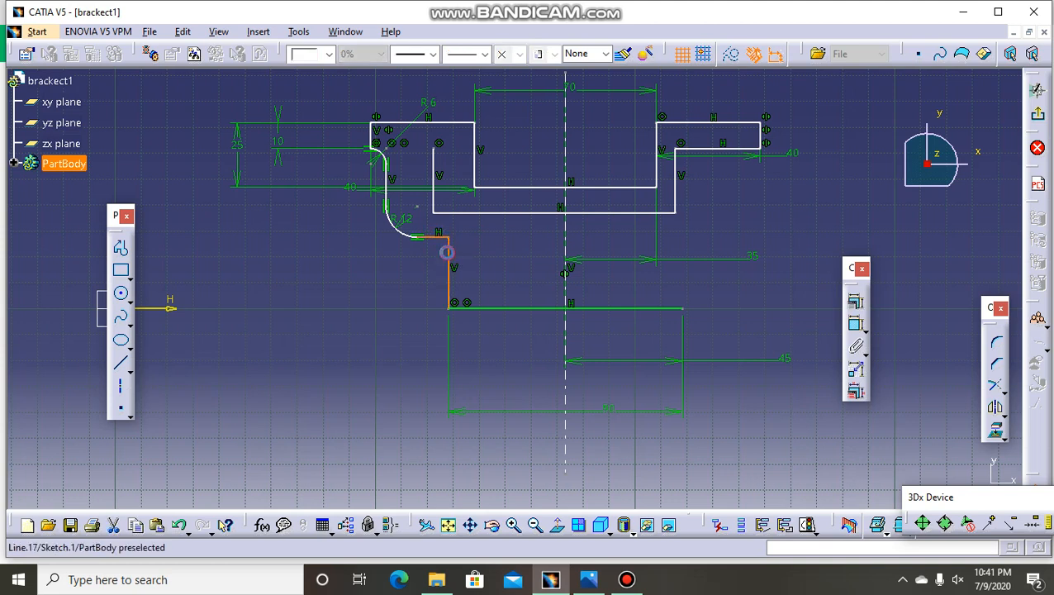
click(996, 343)
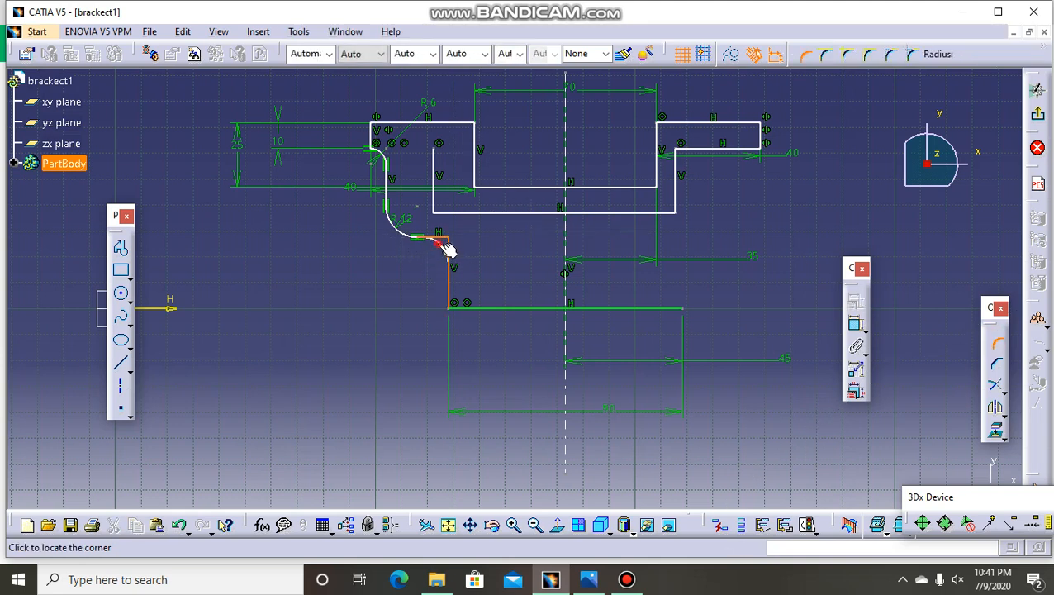
click(447, 249)
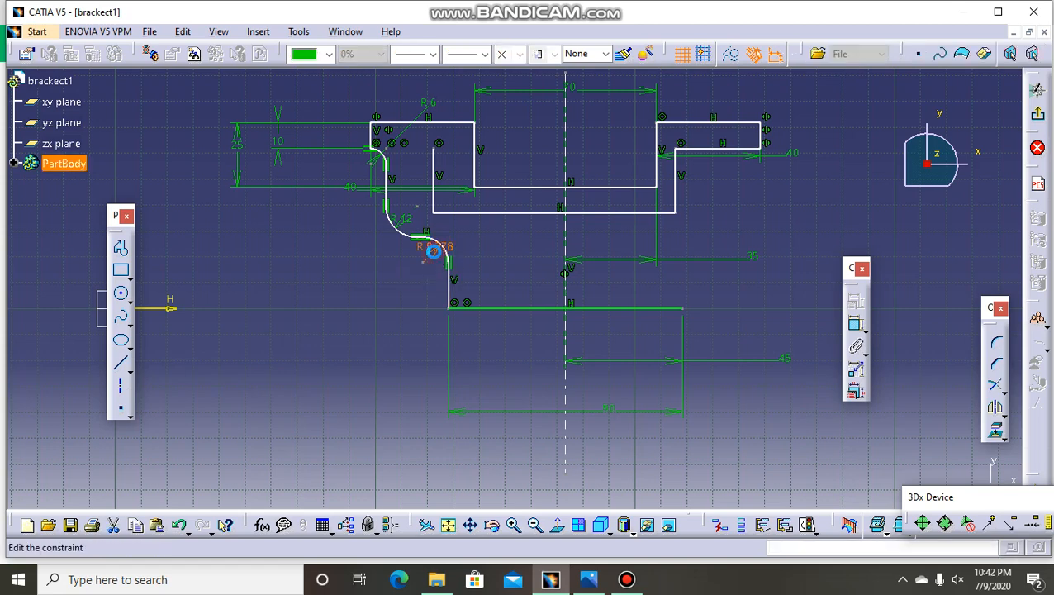
Set the radius of the corner above the lower vertical line to 12 mm
double_click(433, 250)
text(12mm)
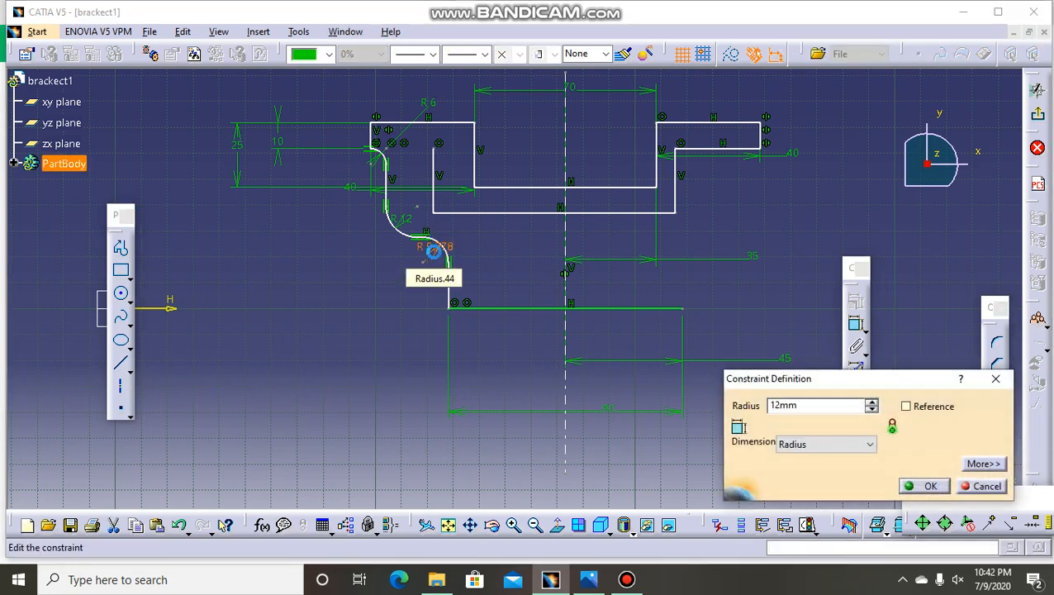
key(Return)
click(402, 297)
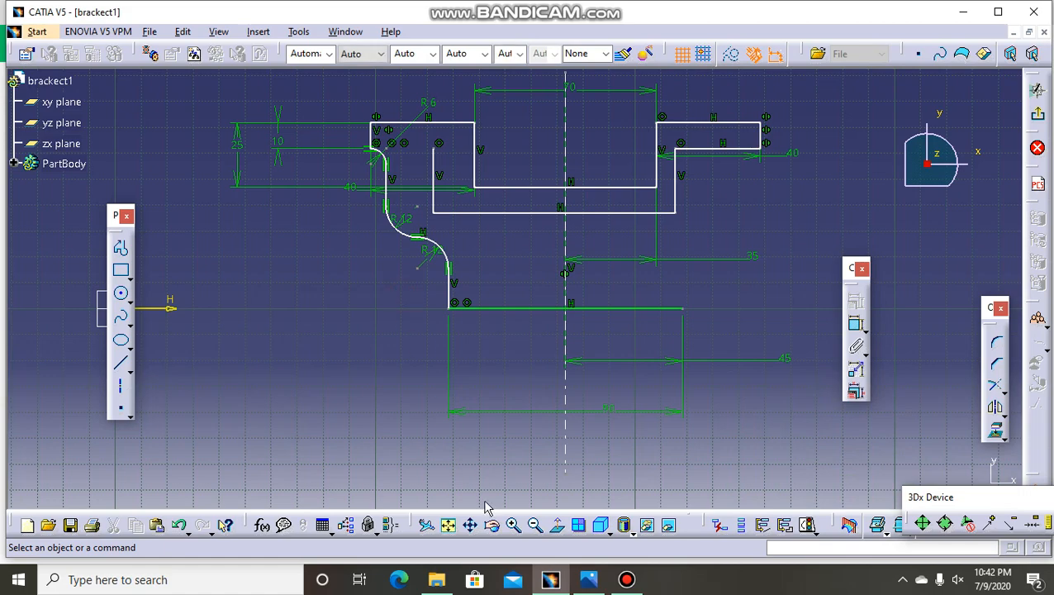
click(513, 526)
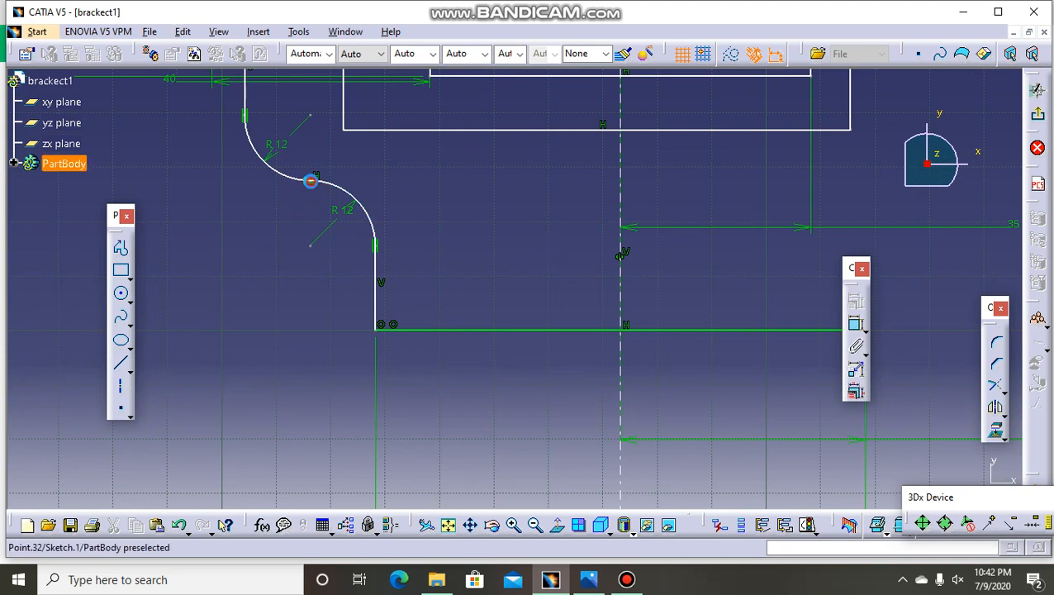
click(305, 182)
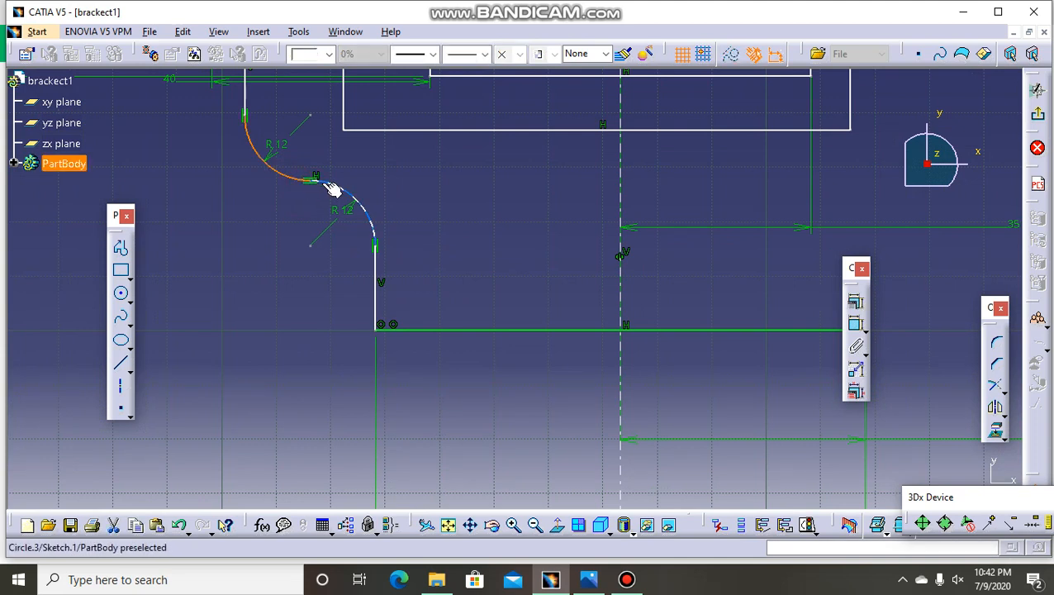
click(331, 188)
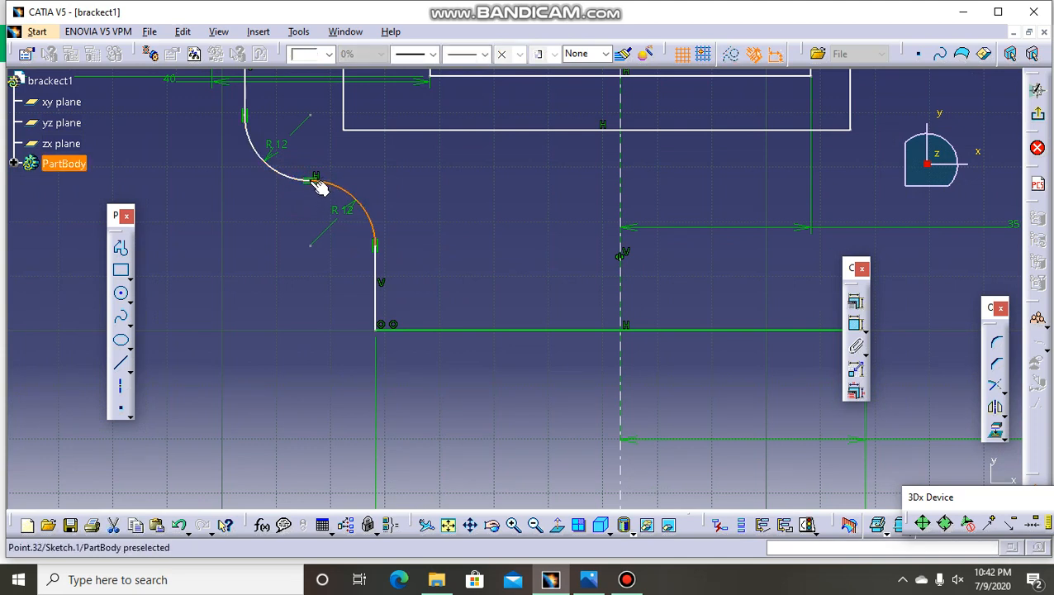
click(312, 181)
click(333, 217)
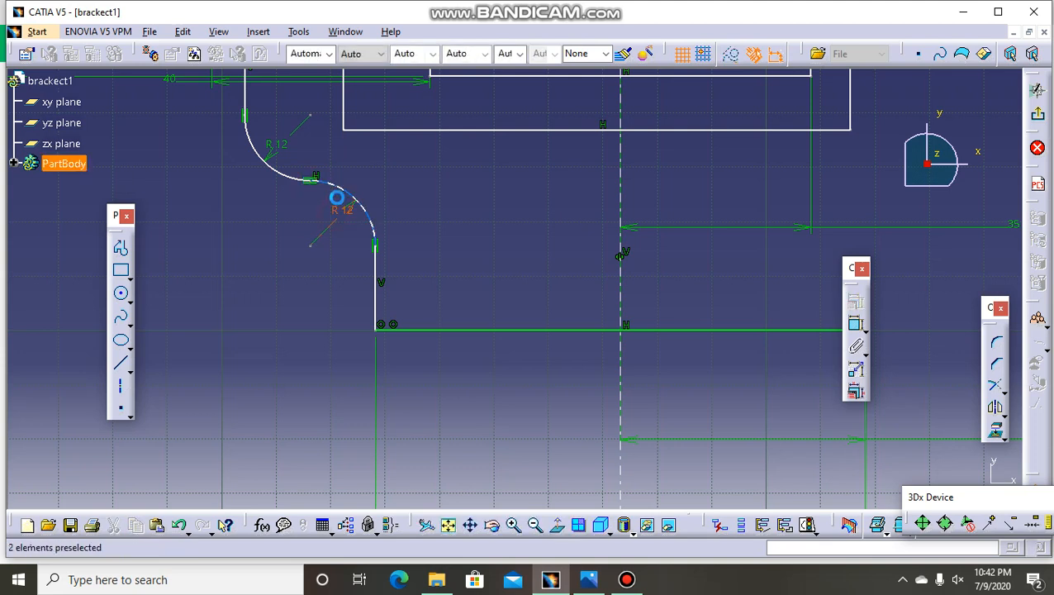
click(344, 193)
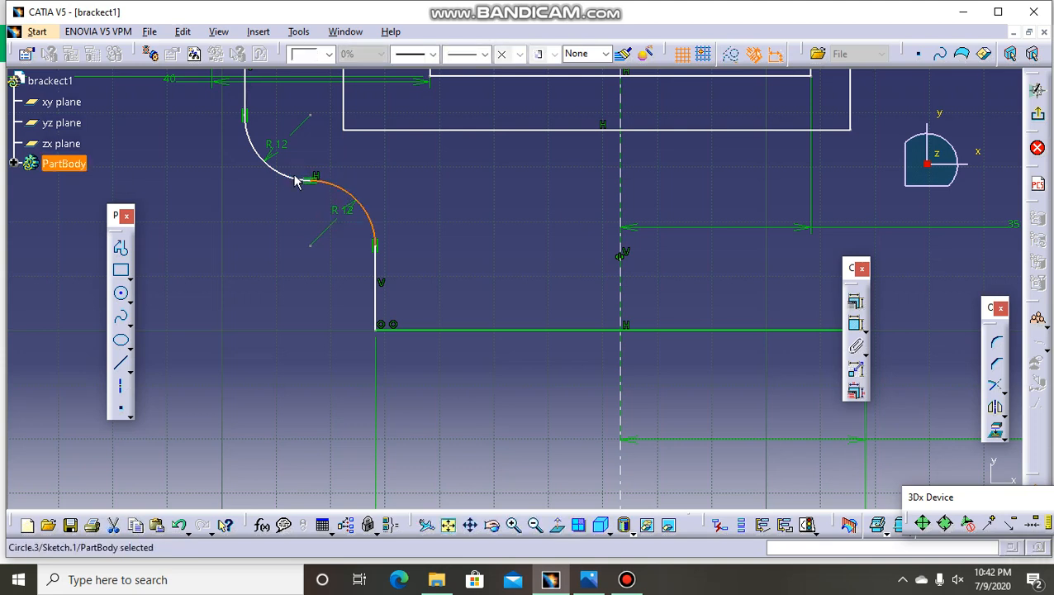
ctrl+click(297, 180)
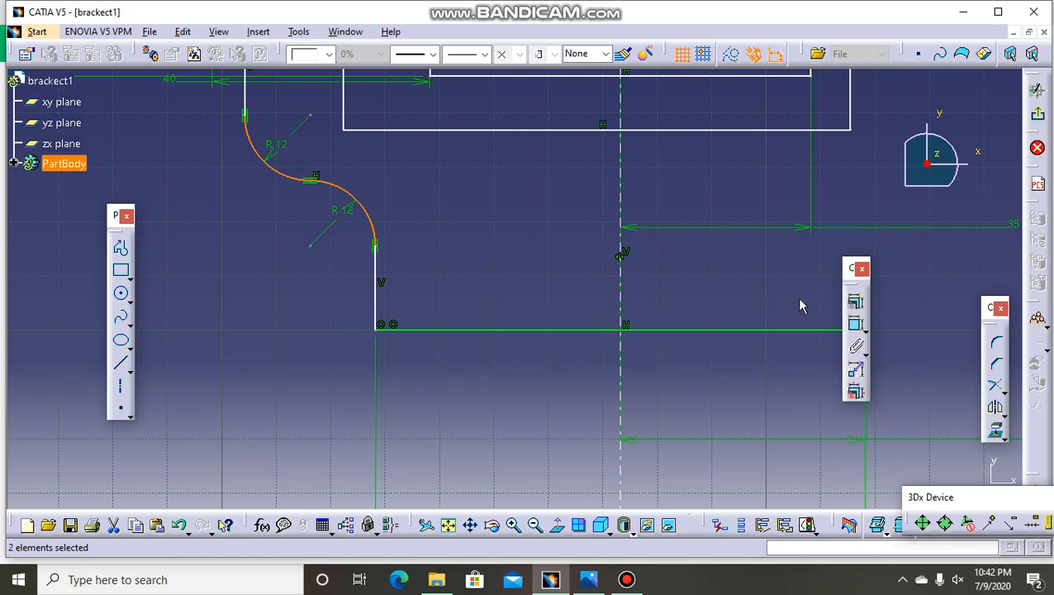
click(853, 308)
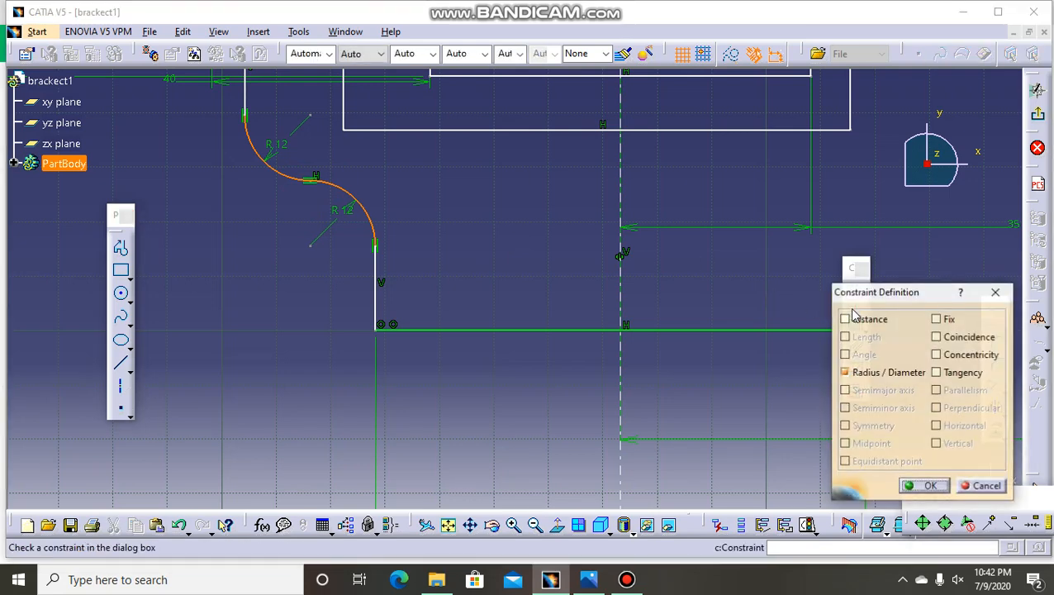
click(960, 339)
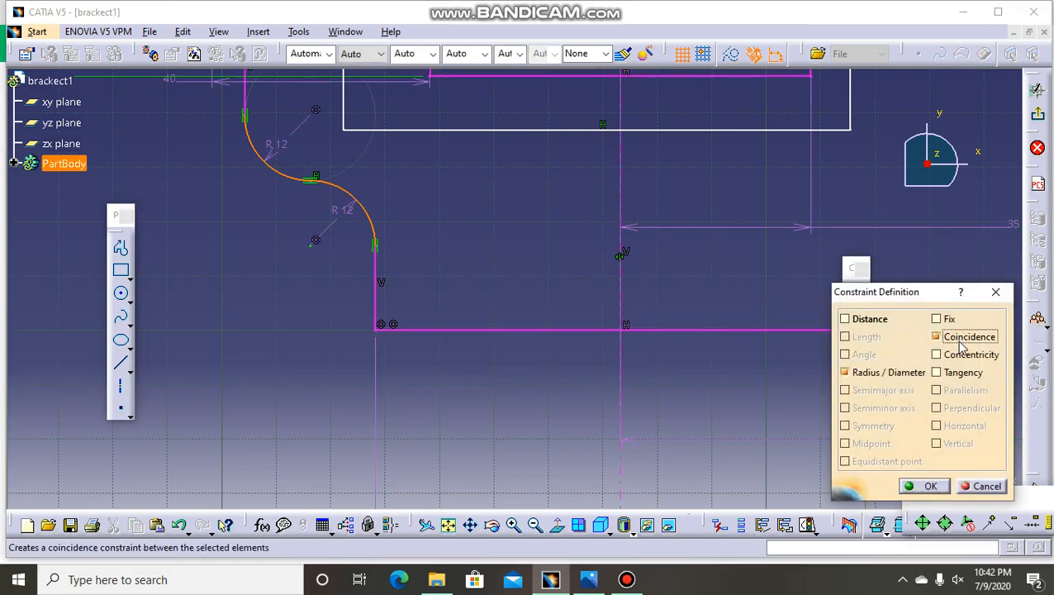
click(985, 486)
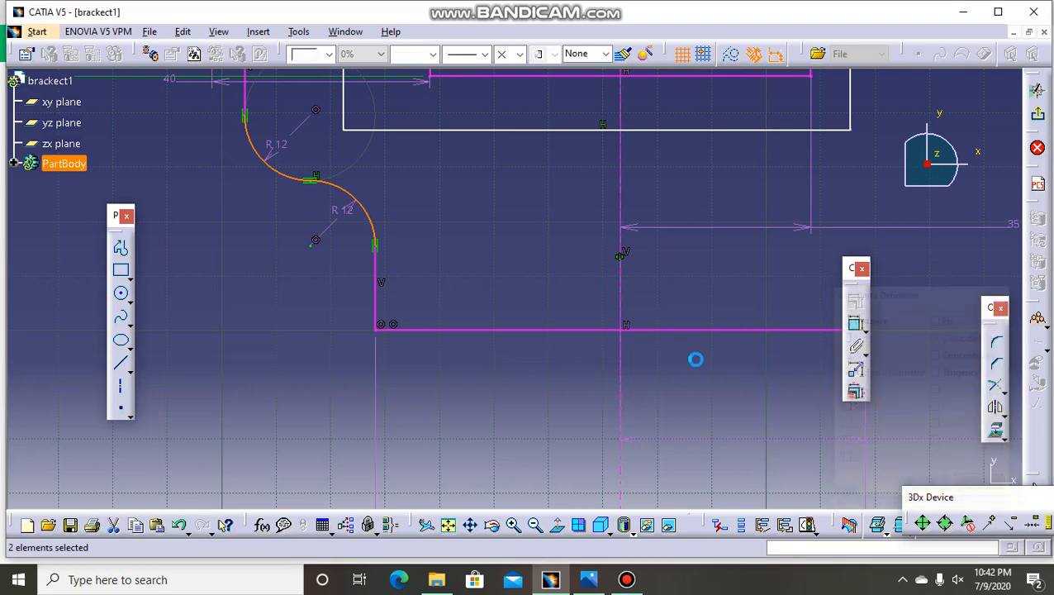
click(535, 526)
click(534, 526)
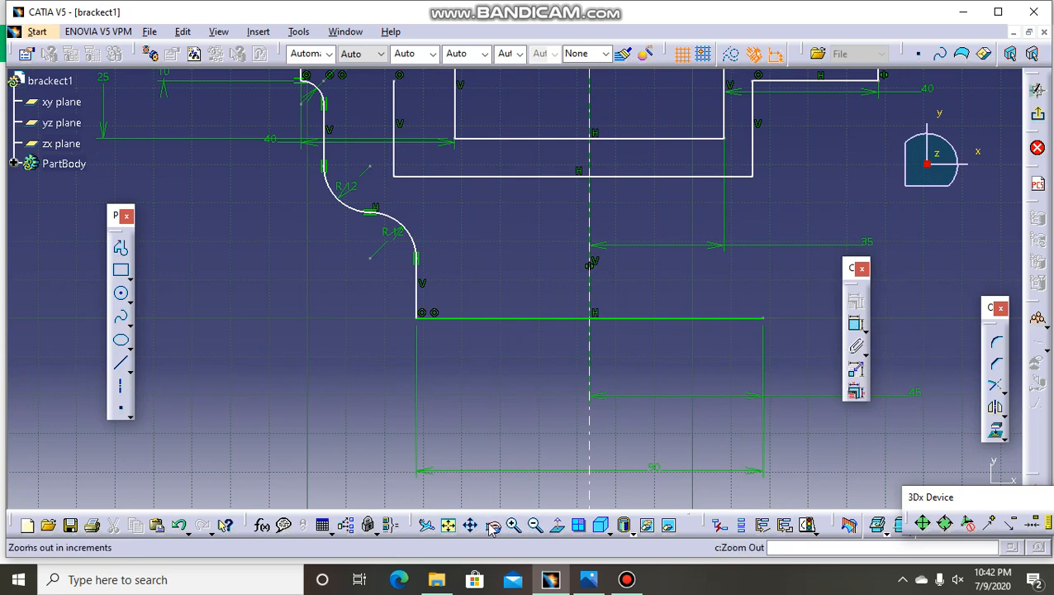
middle_drag(516, 380, 415, 414)
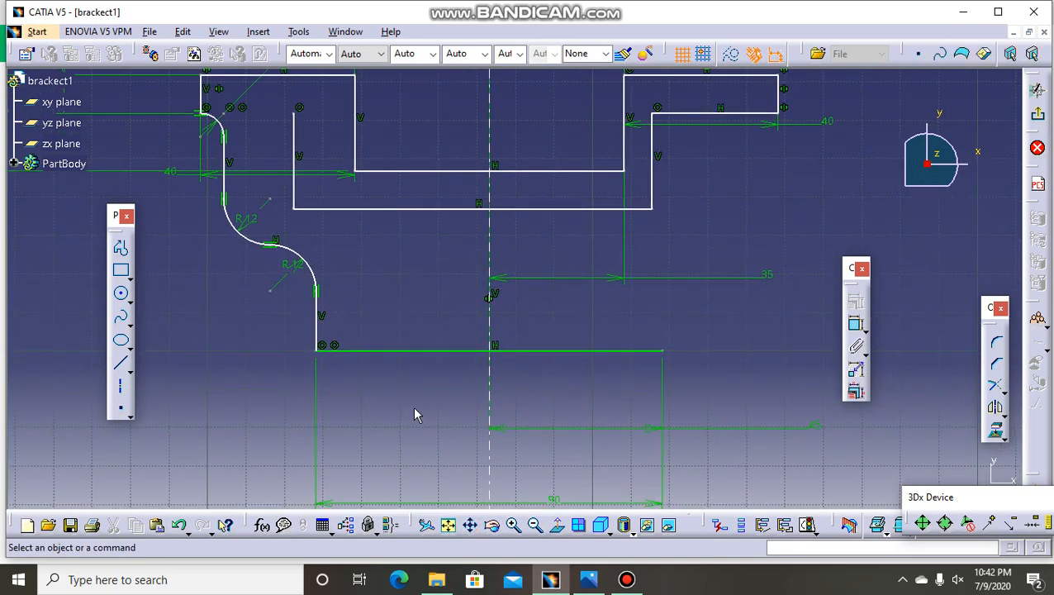
Delete the inner stepped profile below the top notch and check the reference drawing
click(561, 208)
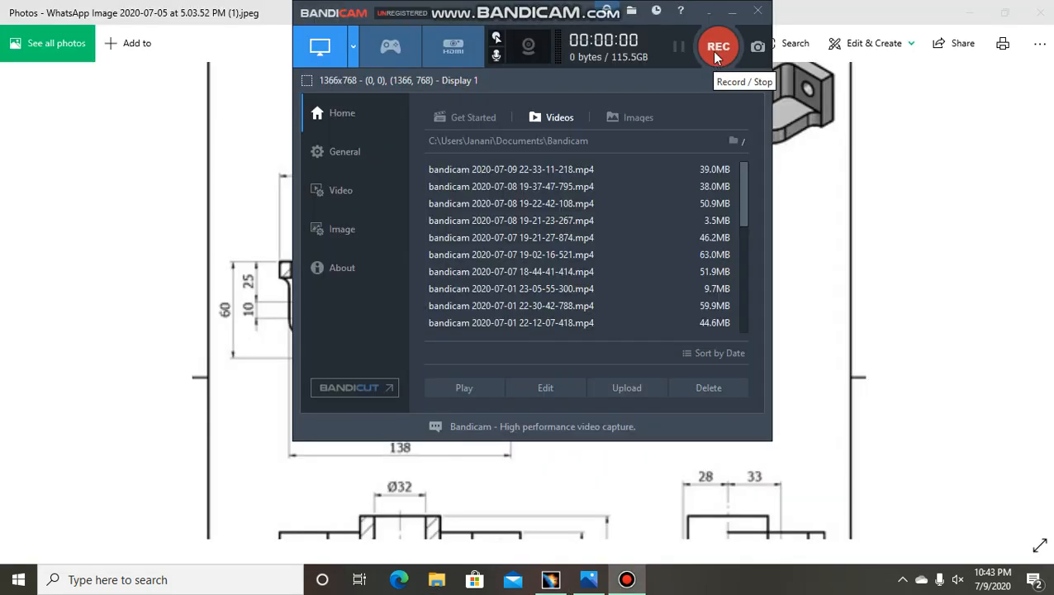
click(725, 26)
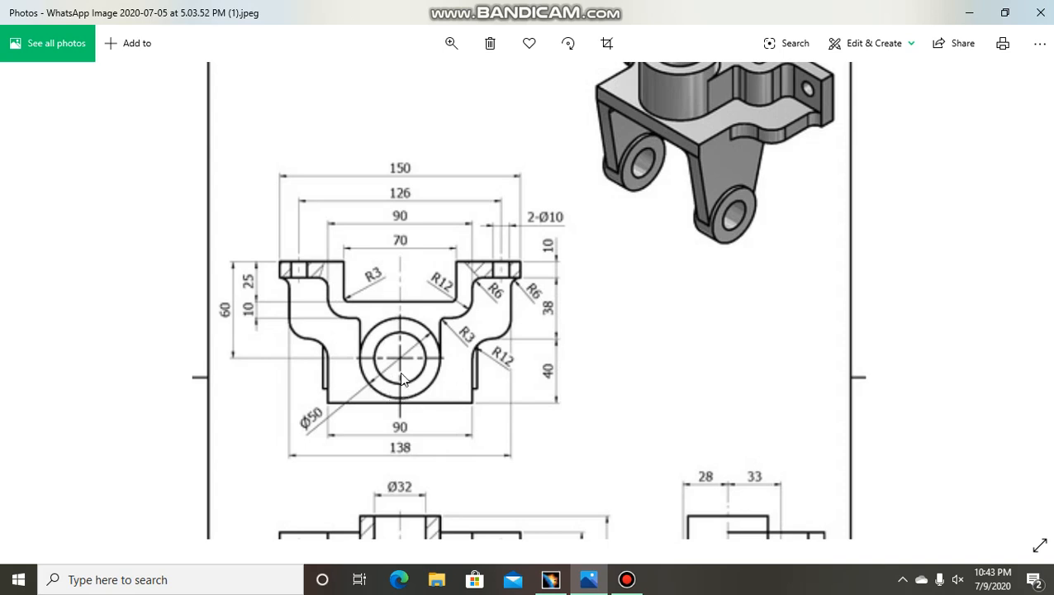
click(549, 579)
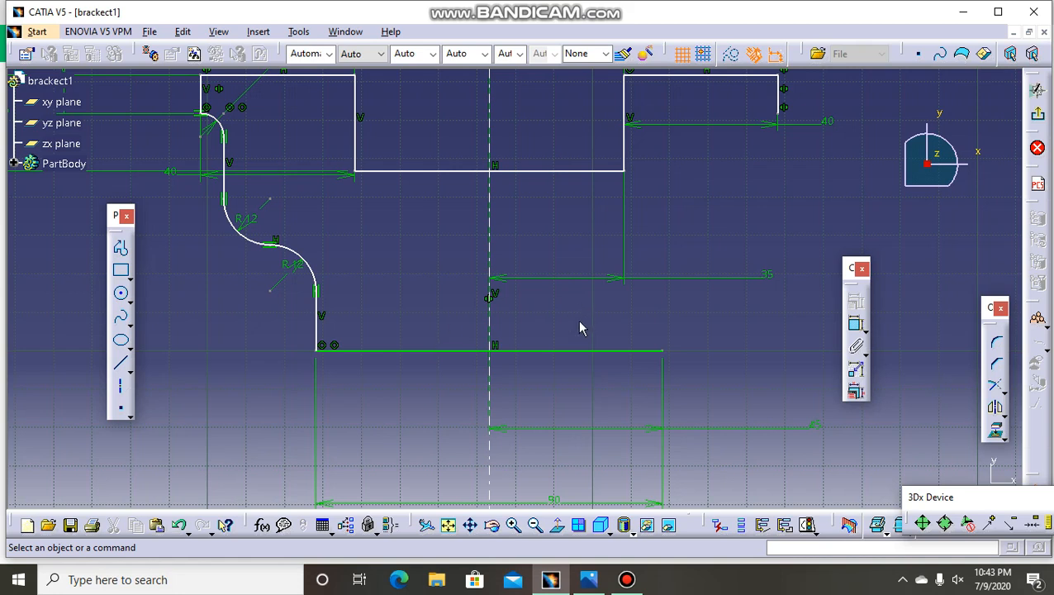
Mirror the outer profile's rounded left side, from the upper corner arc down to the base line, about the vertical centre axis
click(221, 126)
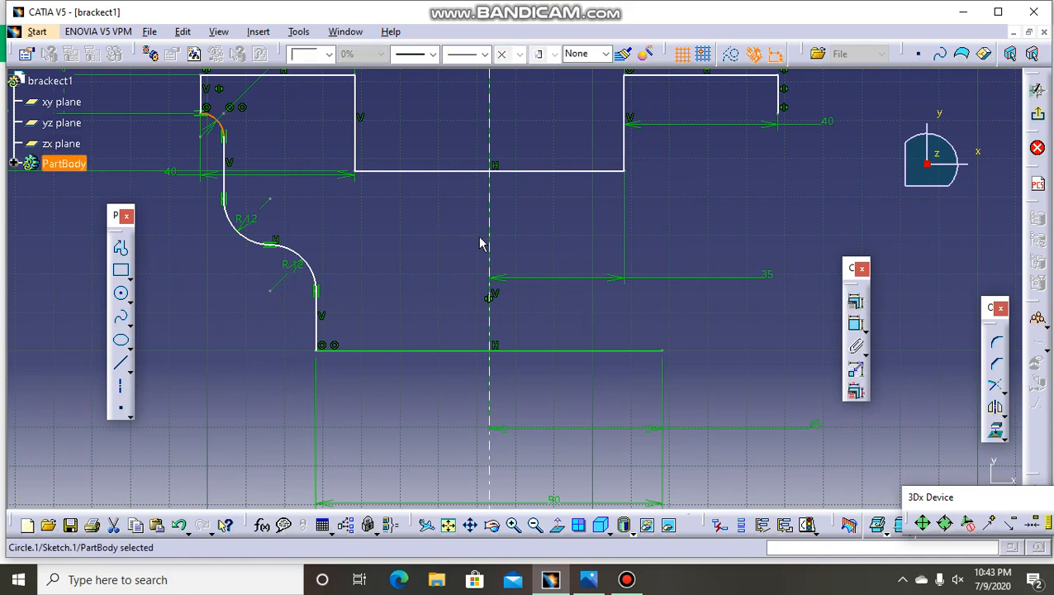
click(995, 408)
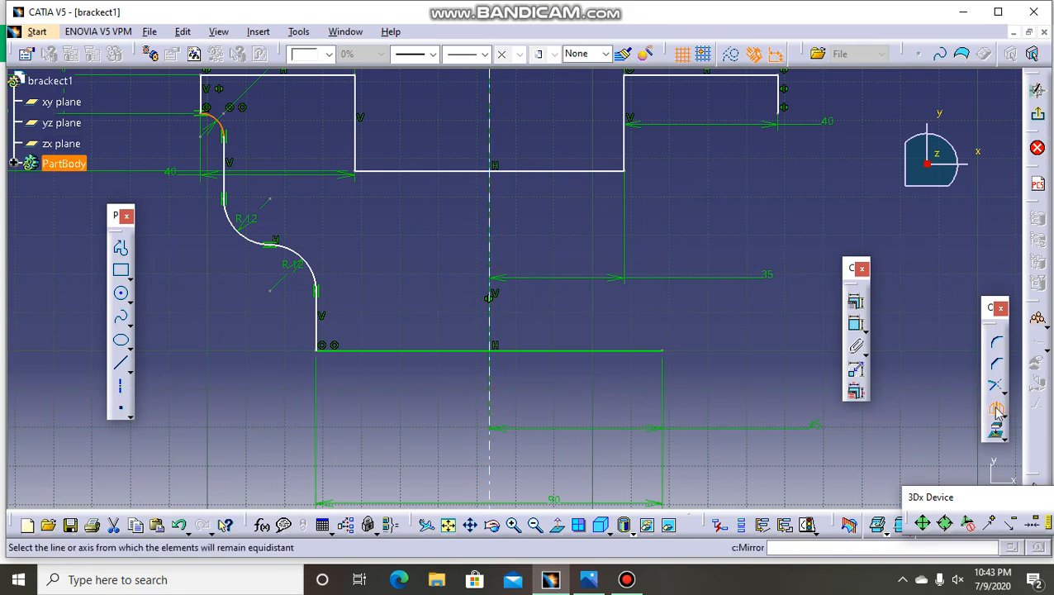
click(493, 285)
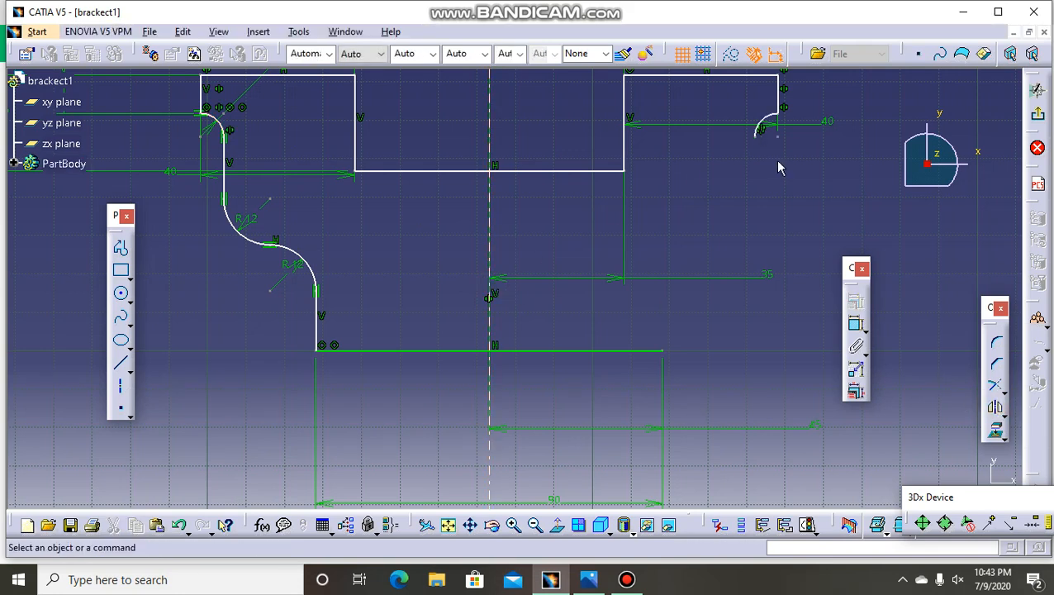
click(228, 156)
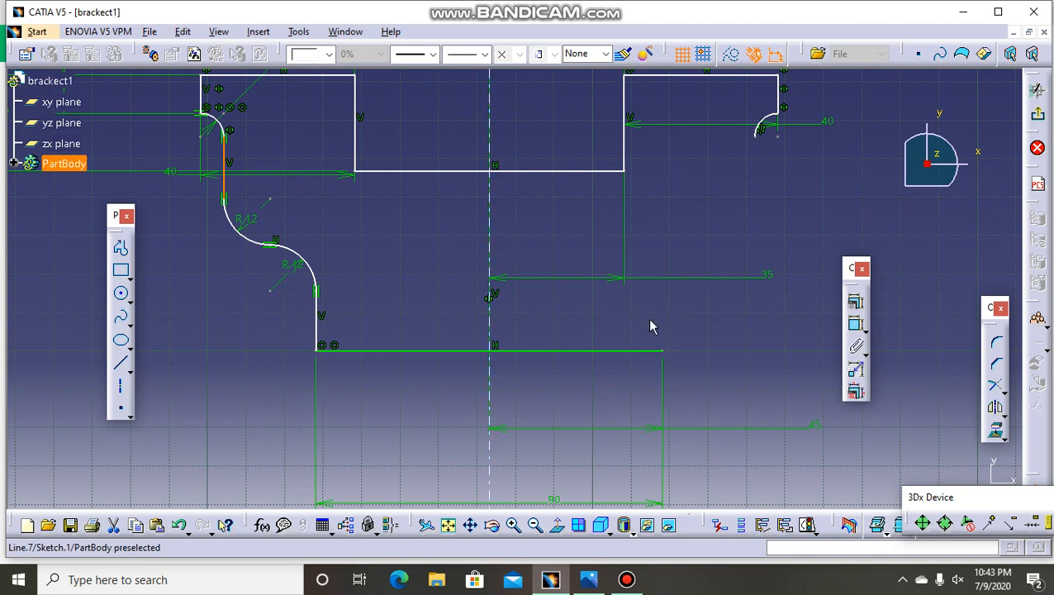
click(993, 409)
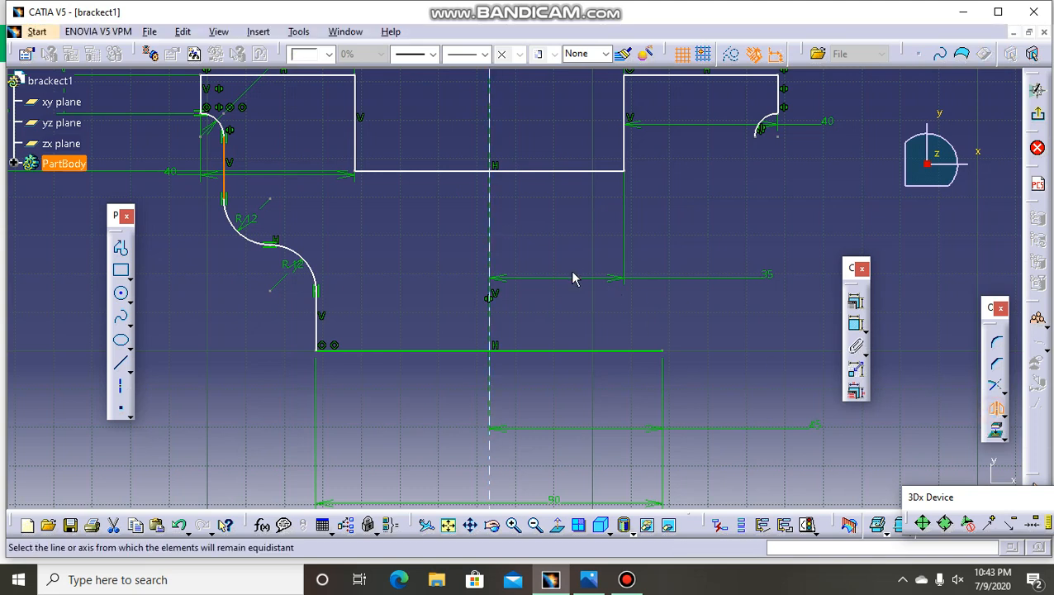
click(494, 265)
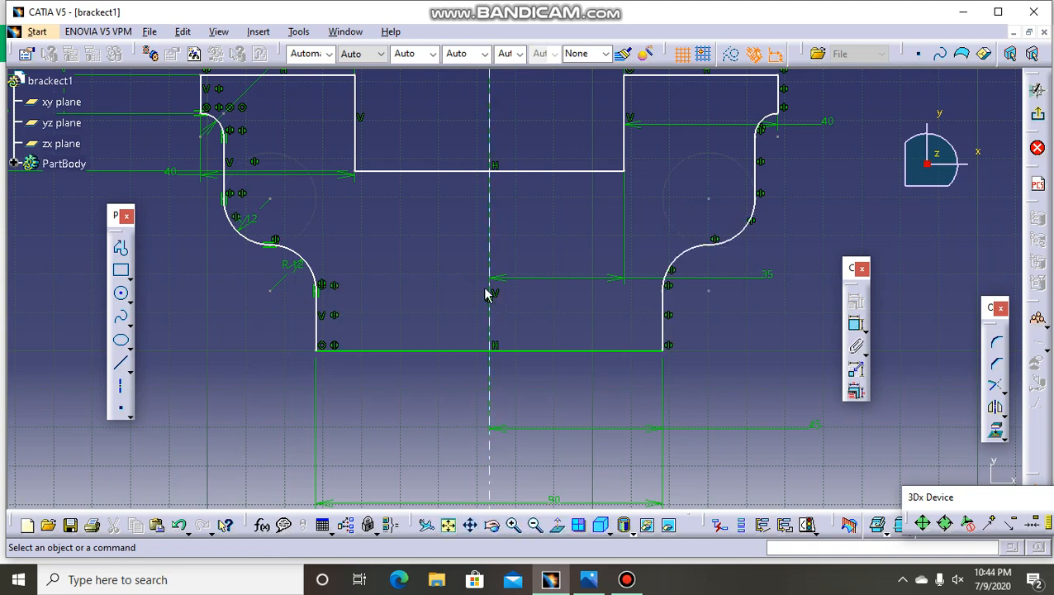
Check the reference drawing and round the notch's lower-left corner to a 3 mm radius, converting both line lengths into distances
click(963, 12)
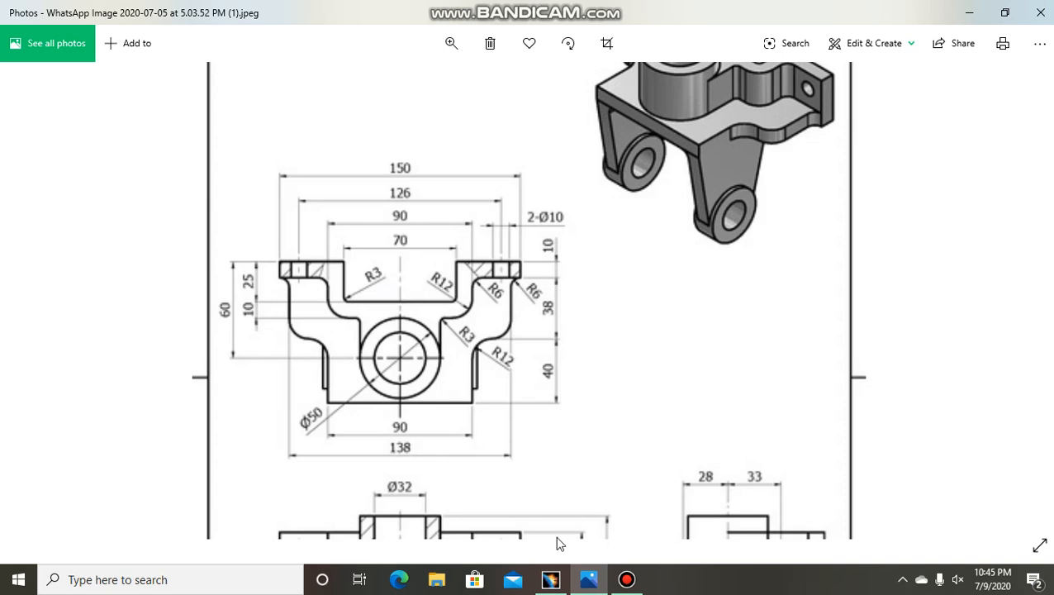
click(550, 579)
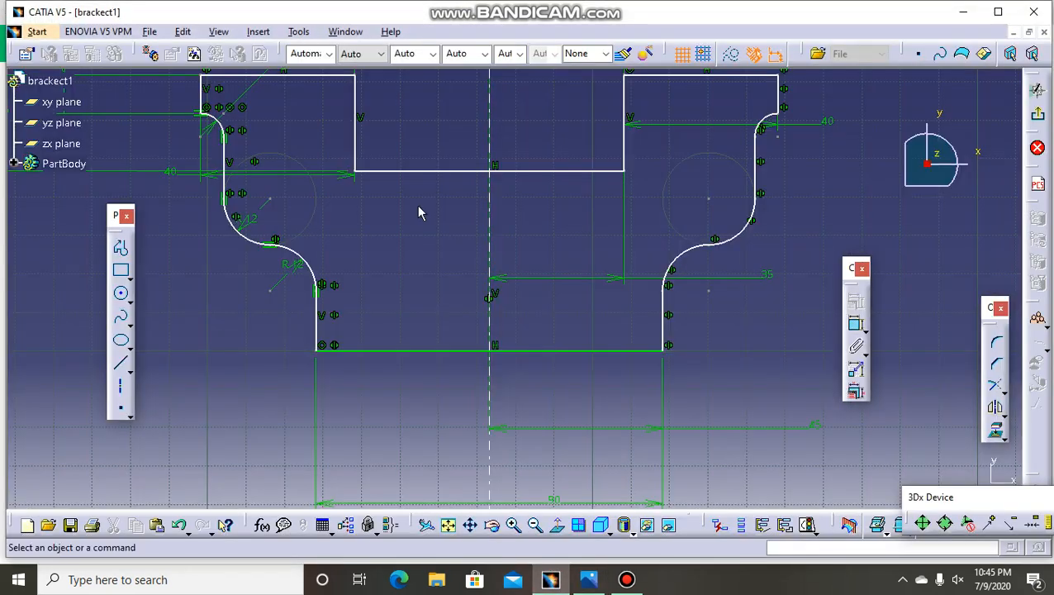
click(355, 155)
ctrl+click(373, 172)
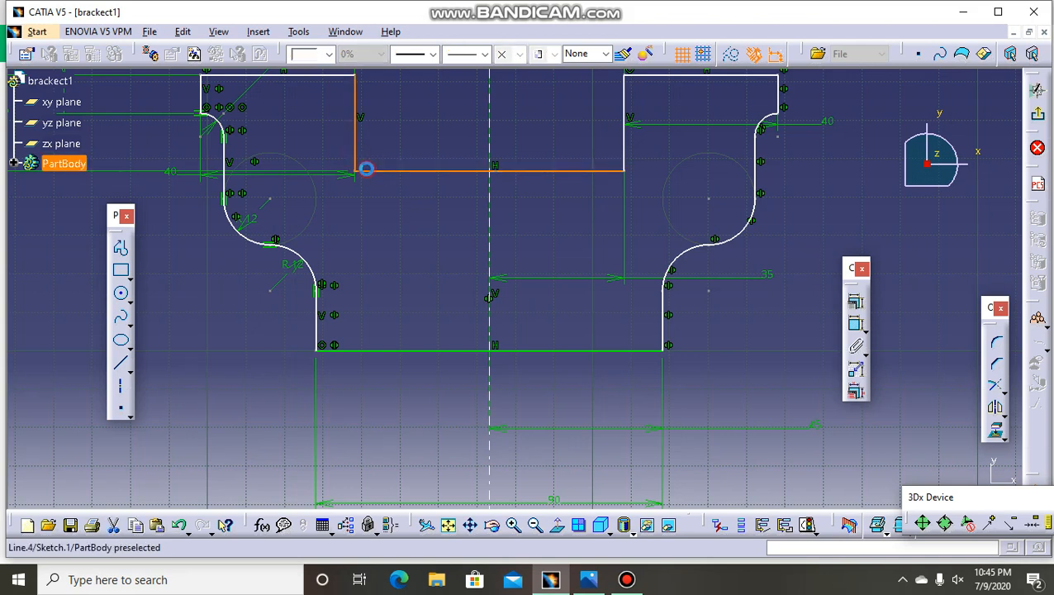
click(997, 343)
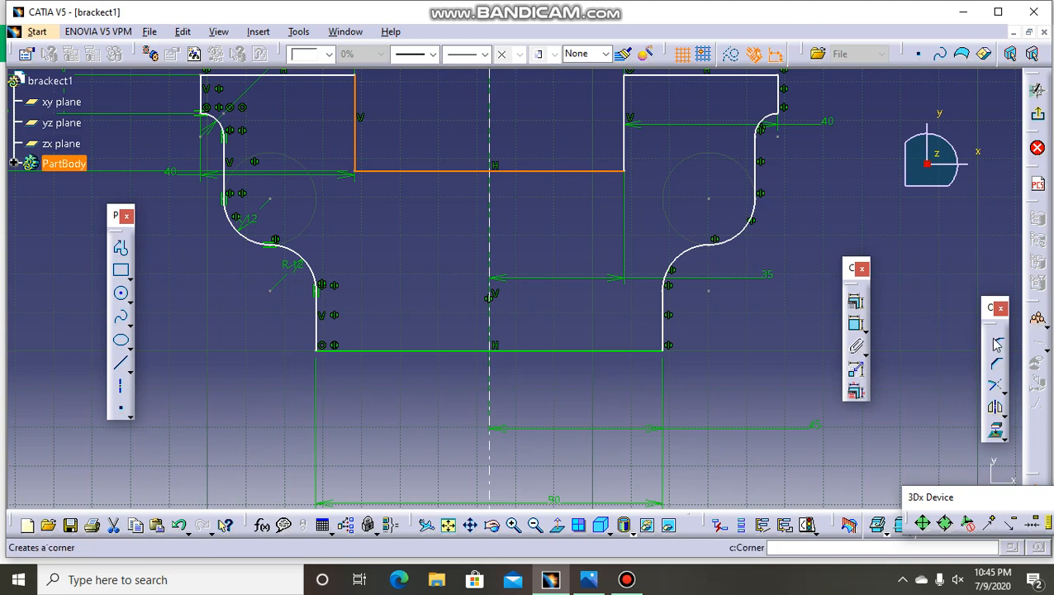
click(997, 344)
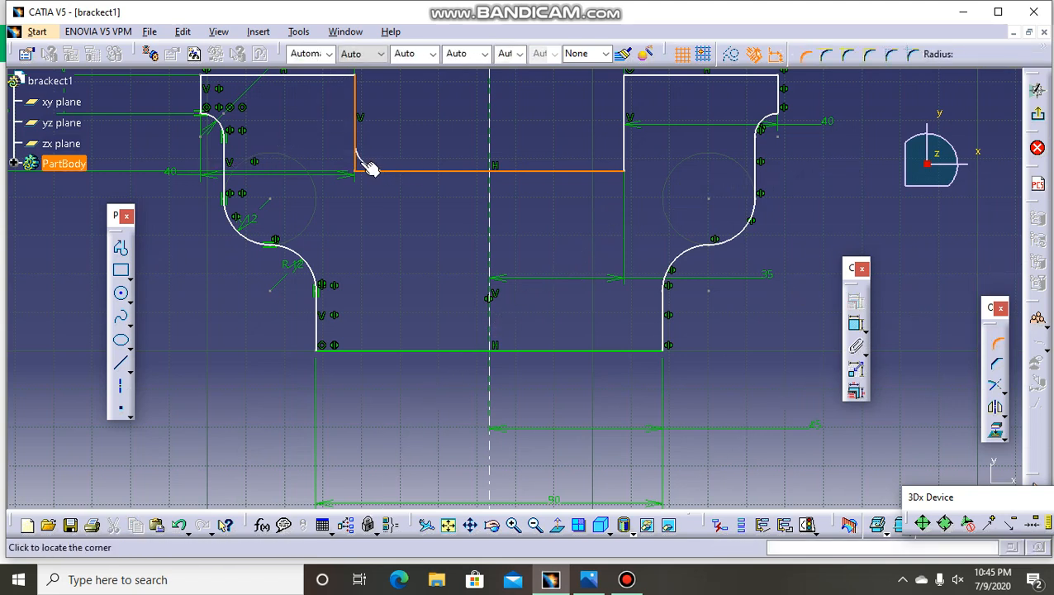
click(367, 165)
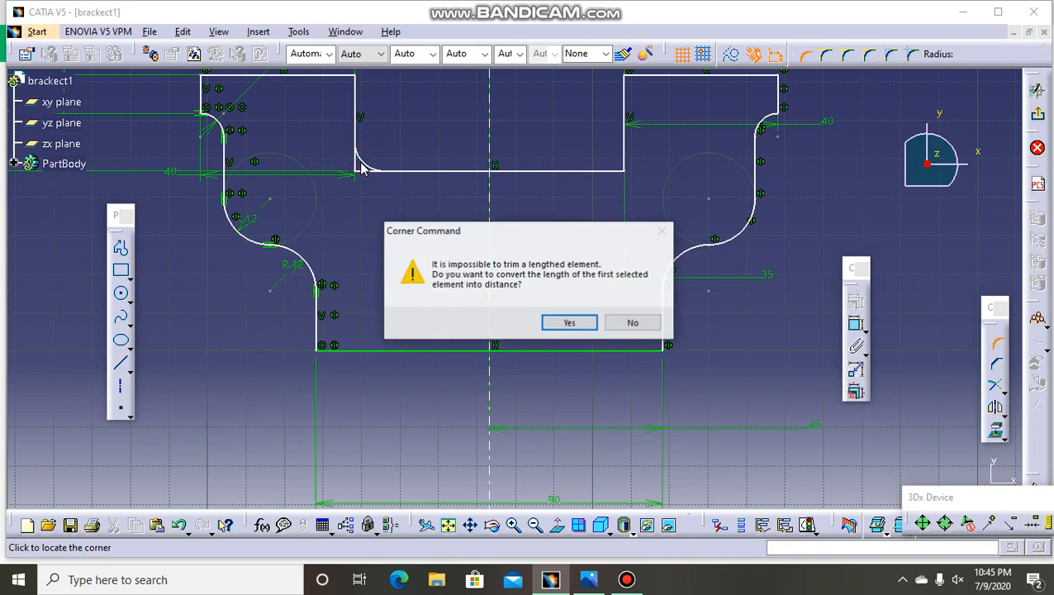
click(571, 323)
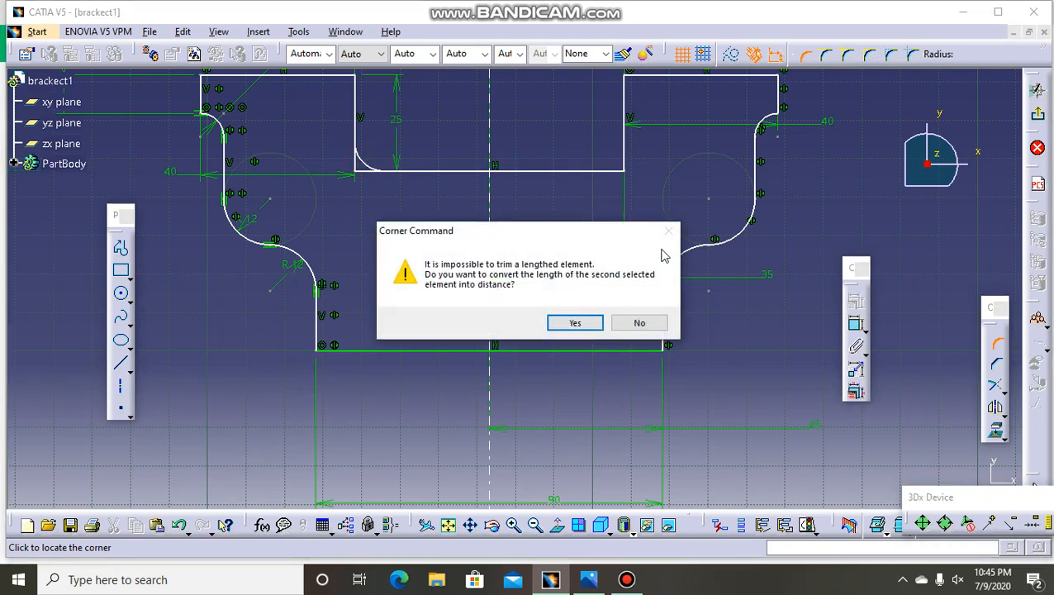
click(597, 326)
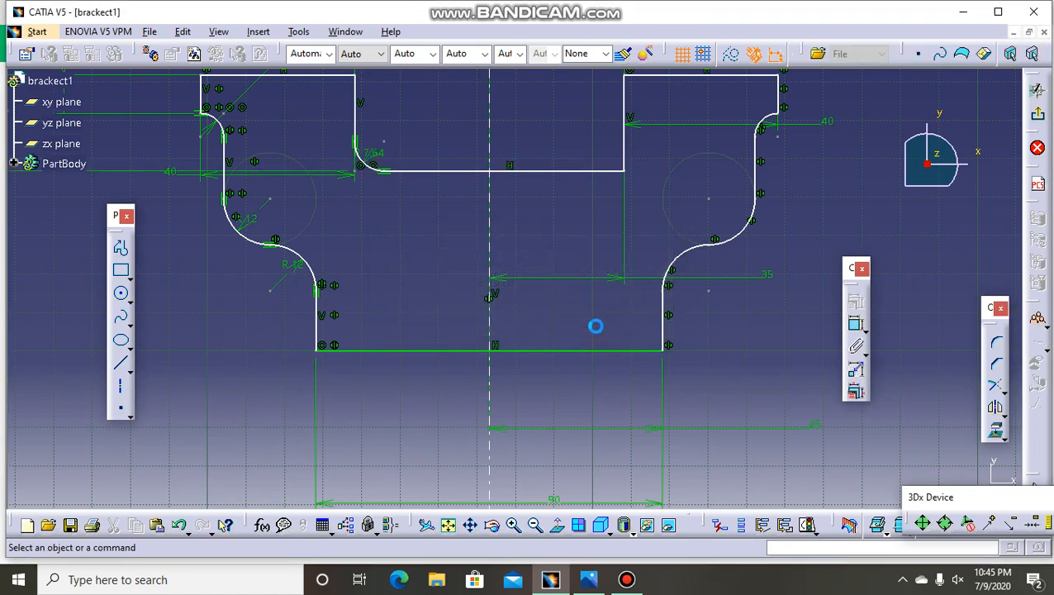
click(374, 153)
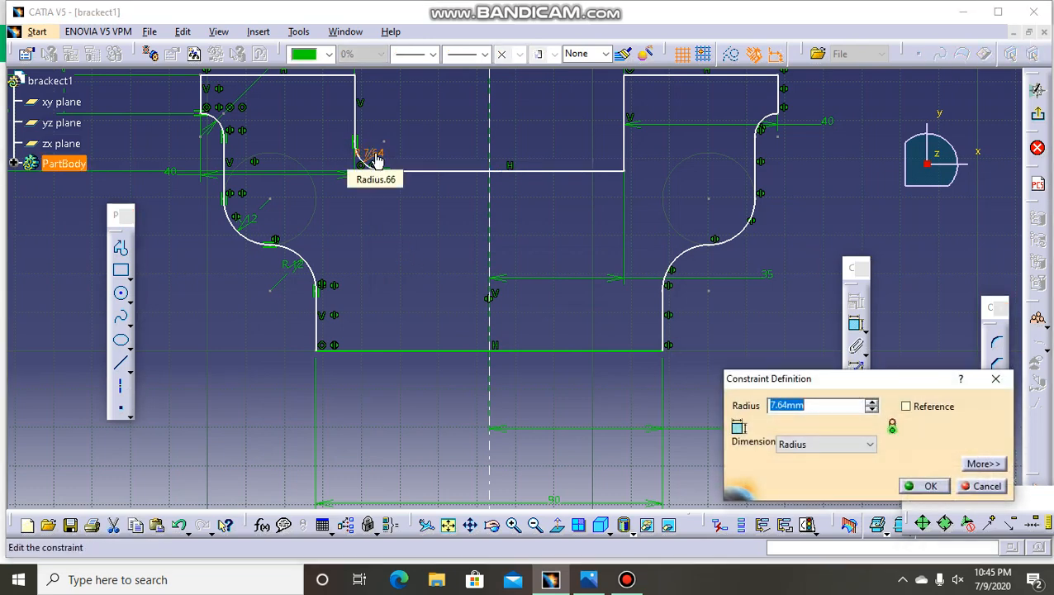
text(8)
key(Return)
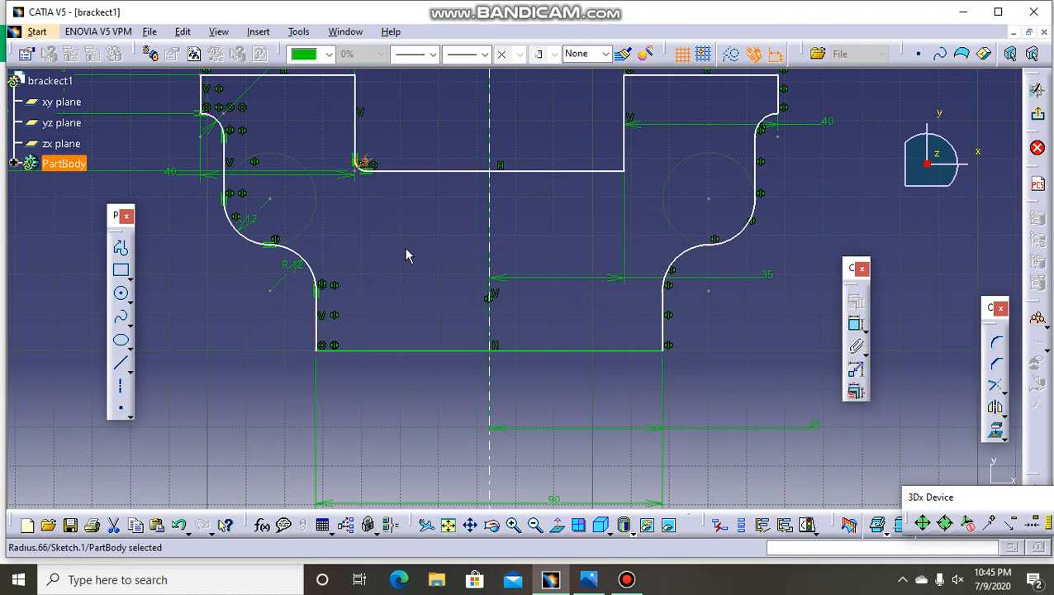
Round the notch's lower-right corner and set its radius to 3 mm
click(624, 152)
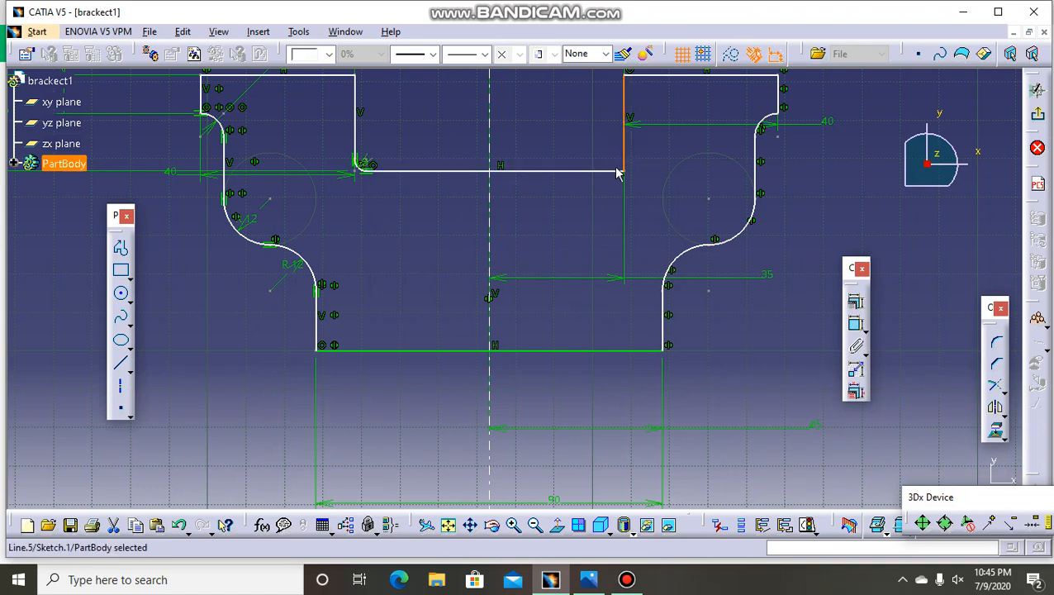
ctrl+click(614, 171)
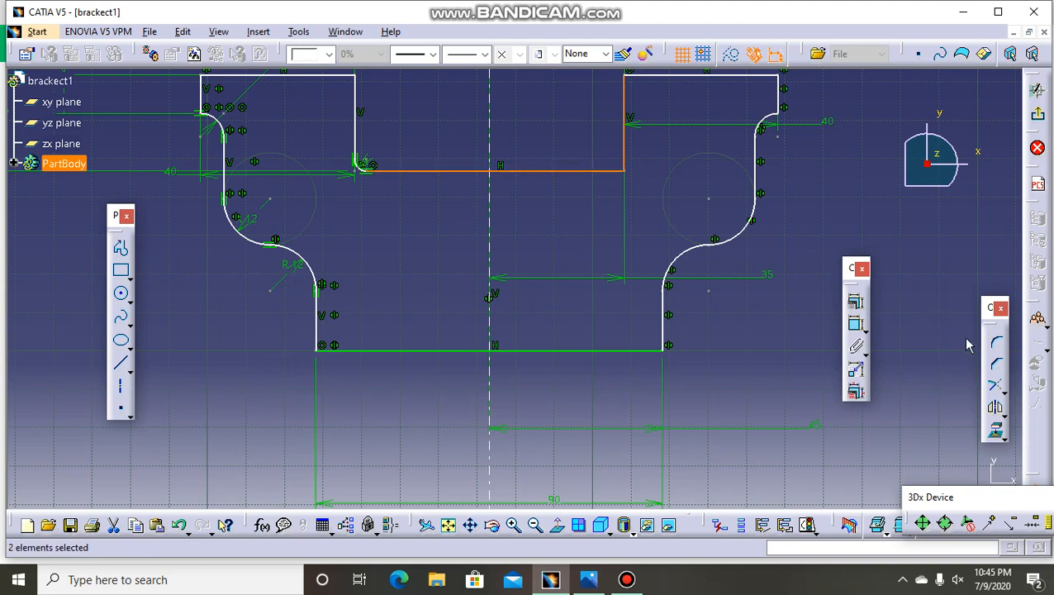
click(996, 342)
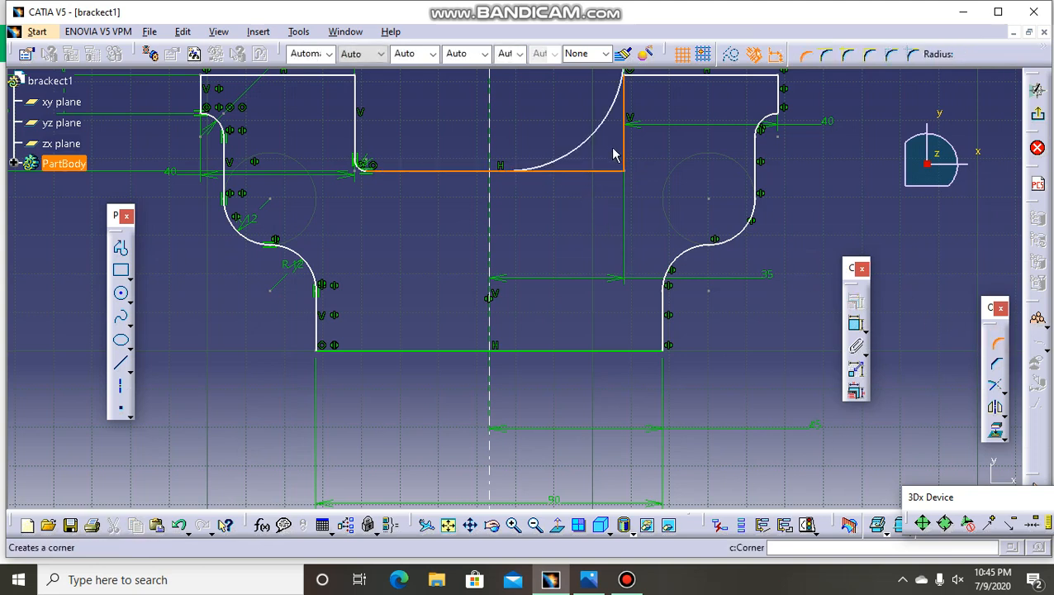
click(625, 167)
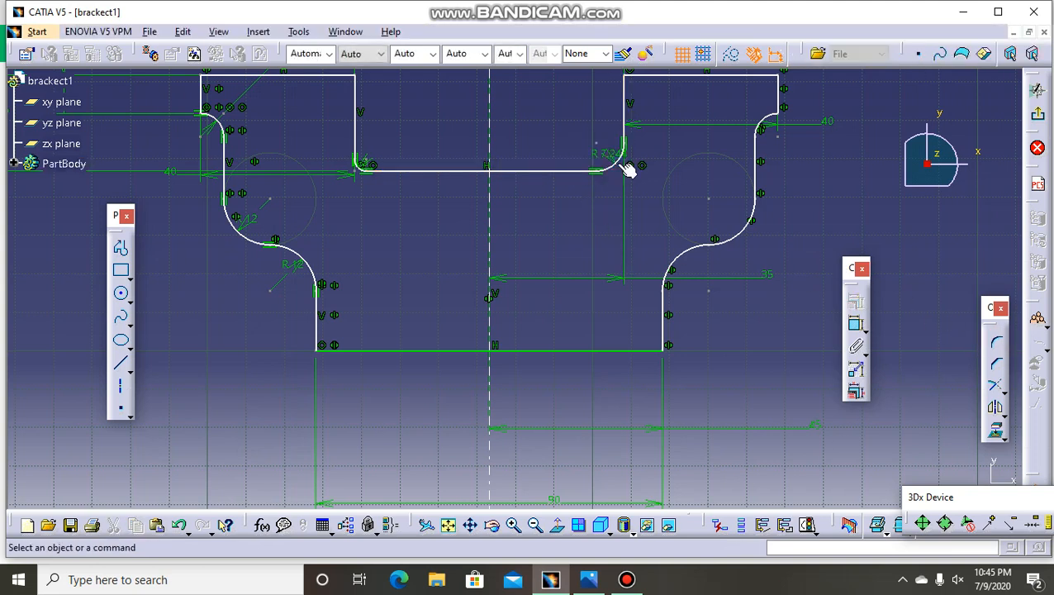
double_click(607, 156)
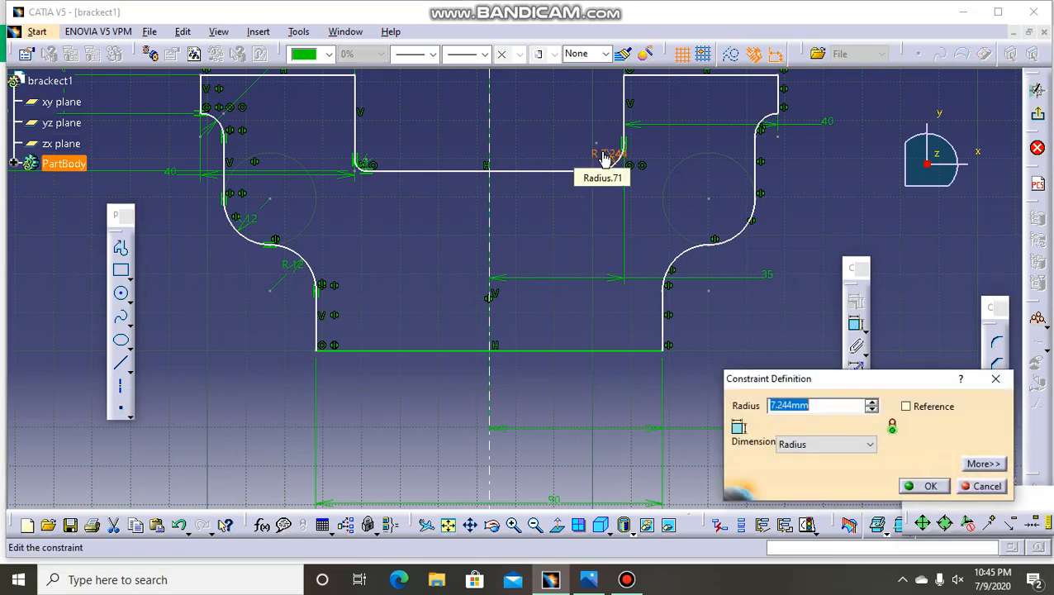
text(1)
key(Return)
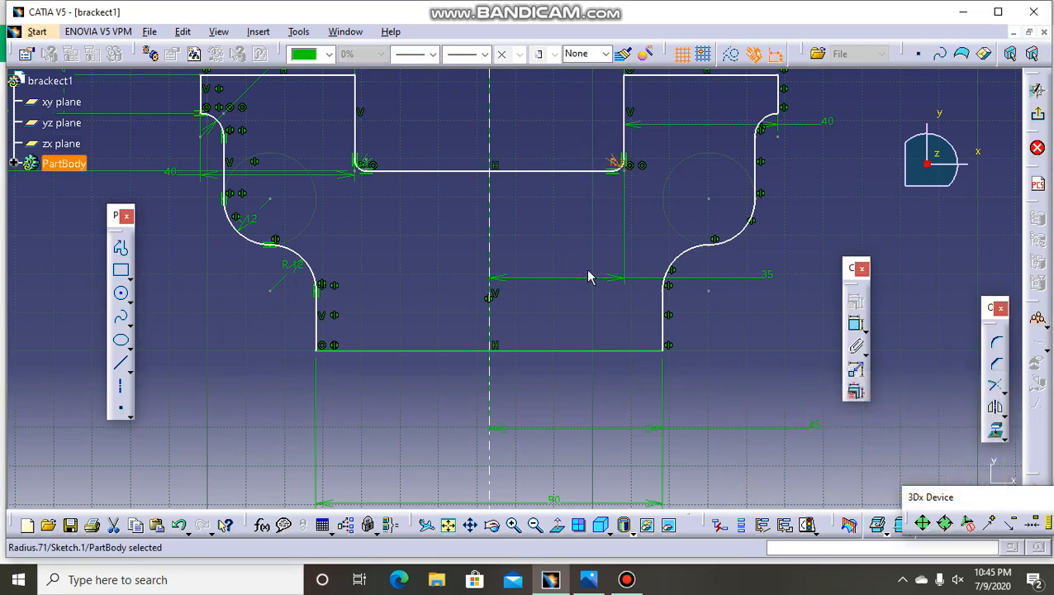
click(580, 241)
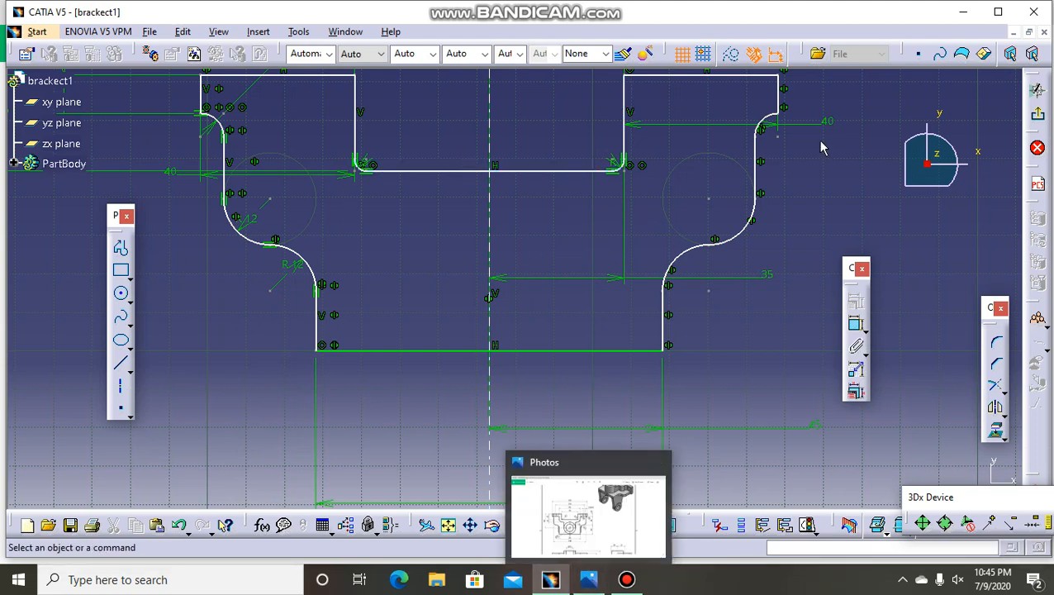
Dimension the distance between the outer profile's two upper vertical lines, compare it with the reference drawing, and delete that dimension
click(969, 11)
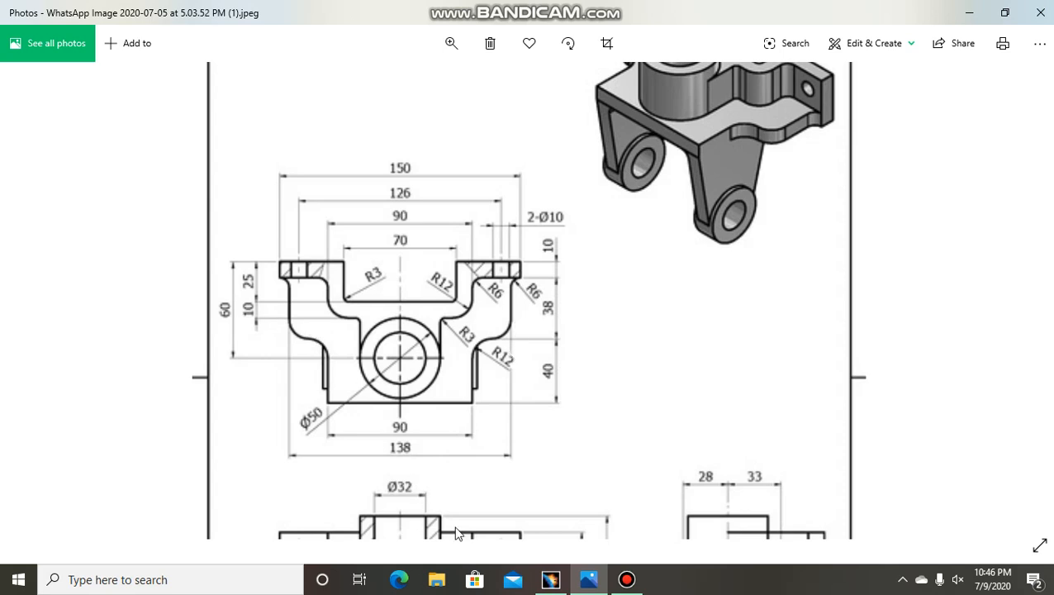
click(550, 577)
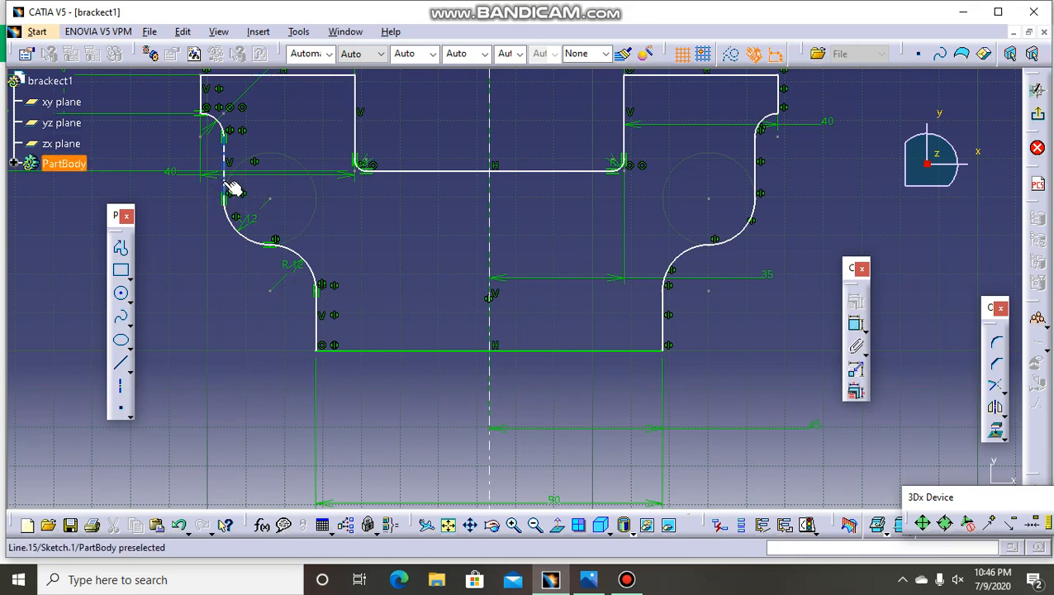
click(224, 179)
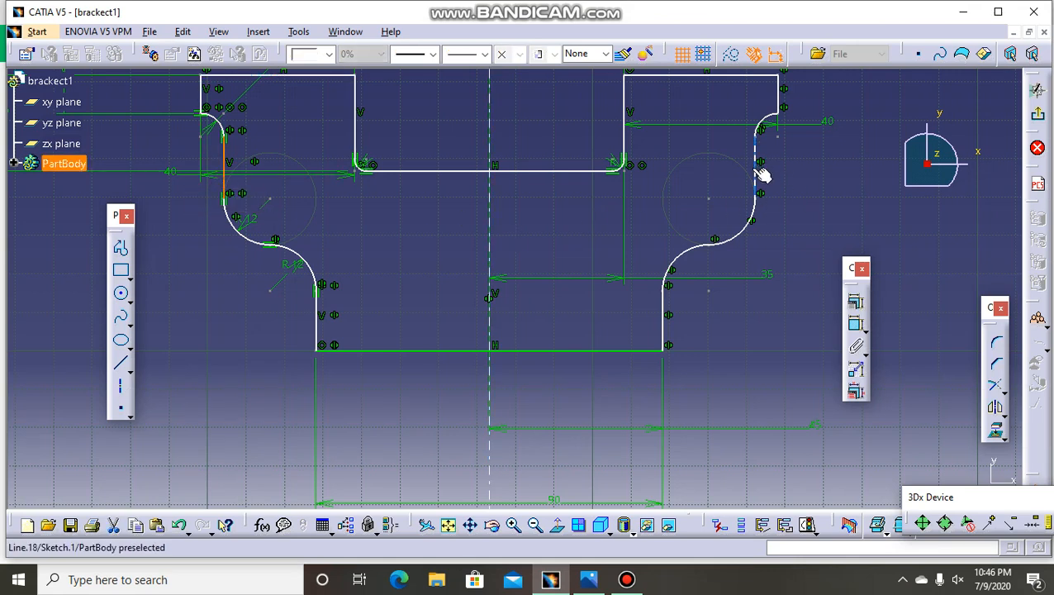
ctrl+click(761, 175)
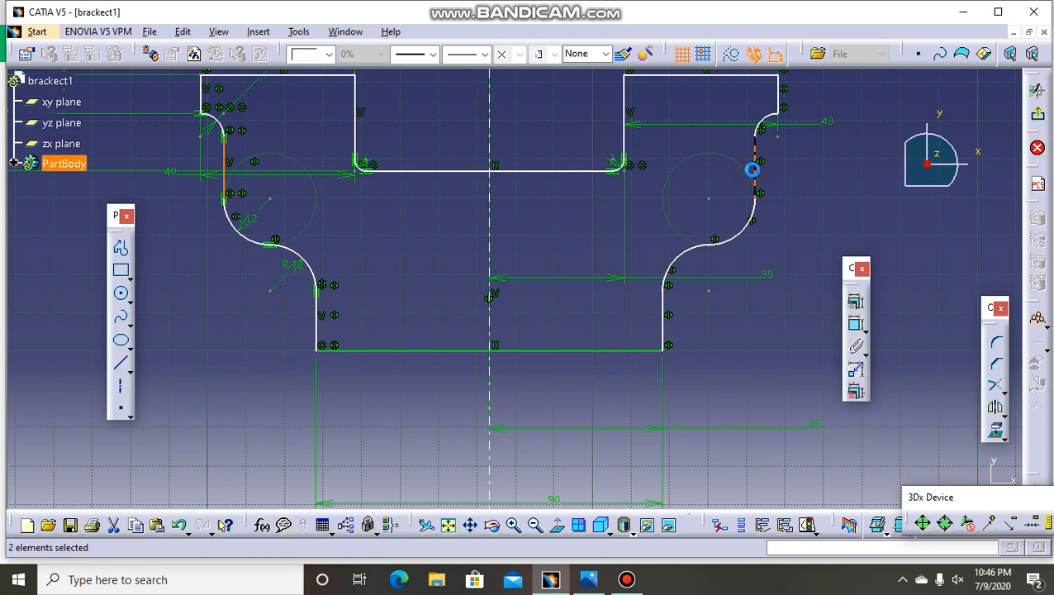
click(856, 327)
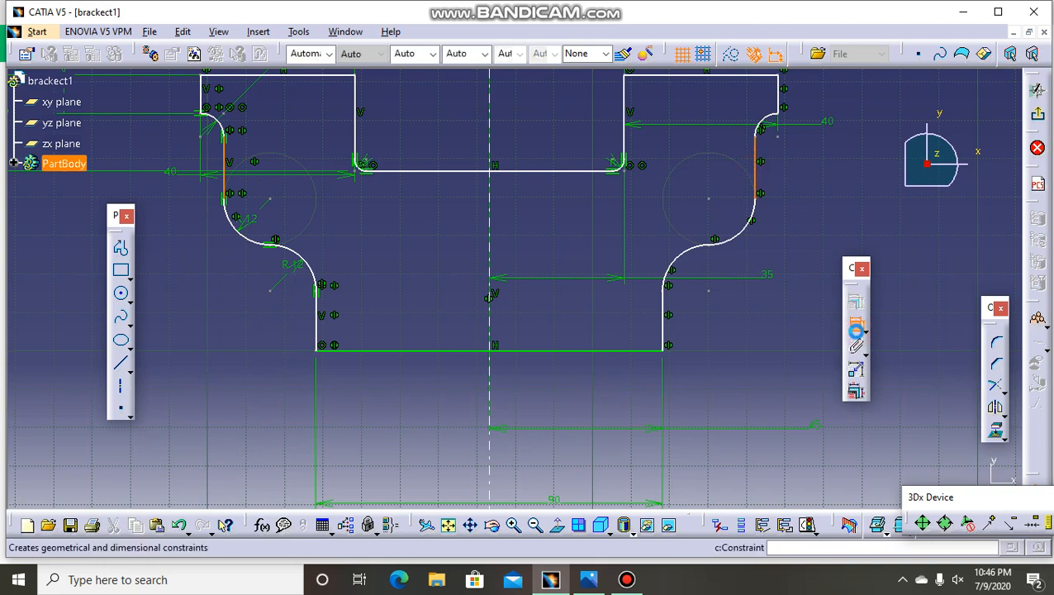
click(797, 411)
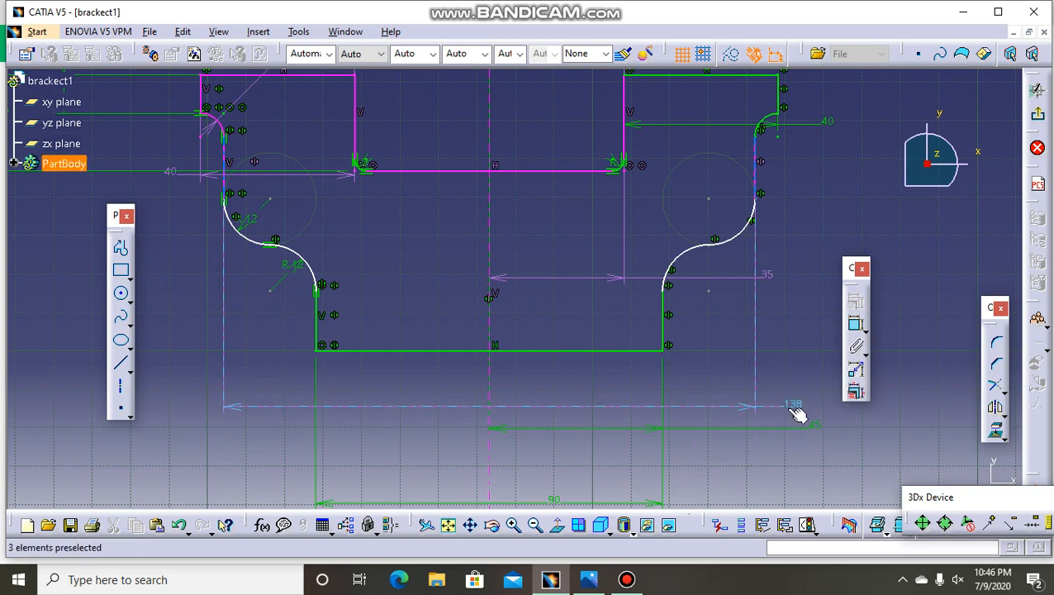
click(793, 412)
key(Delete)
click(643, 408)
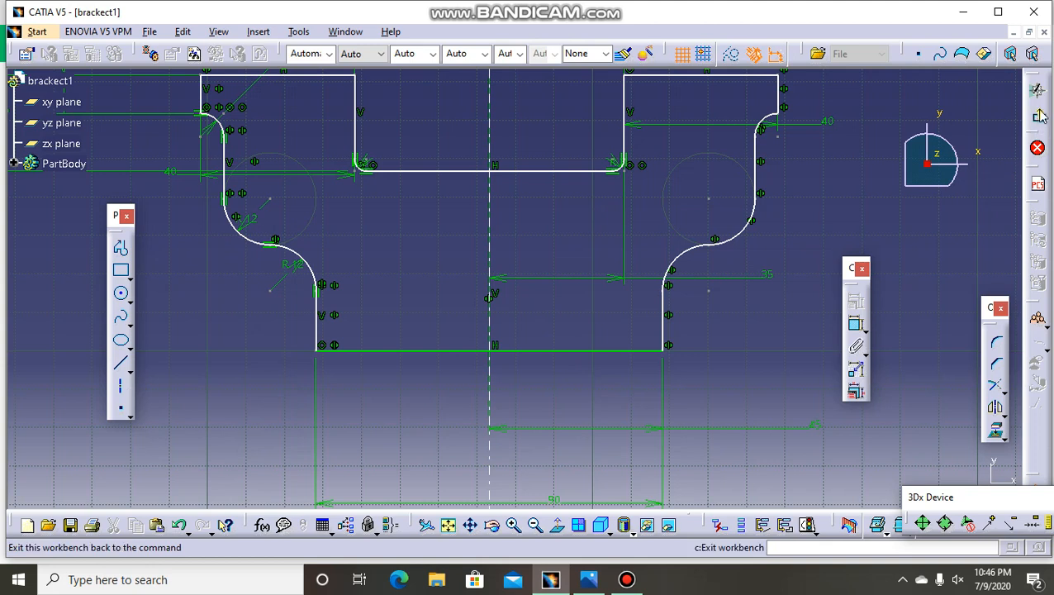
Clear the selection and exit the finished profile sketch to the 3D part
click(709, 200)
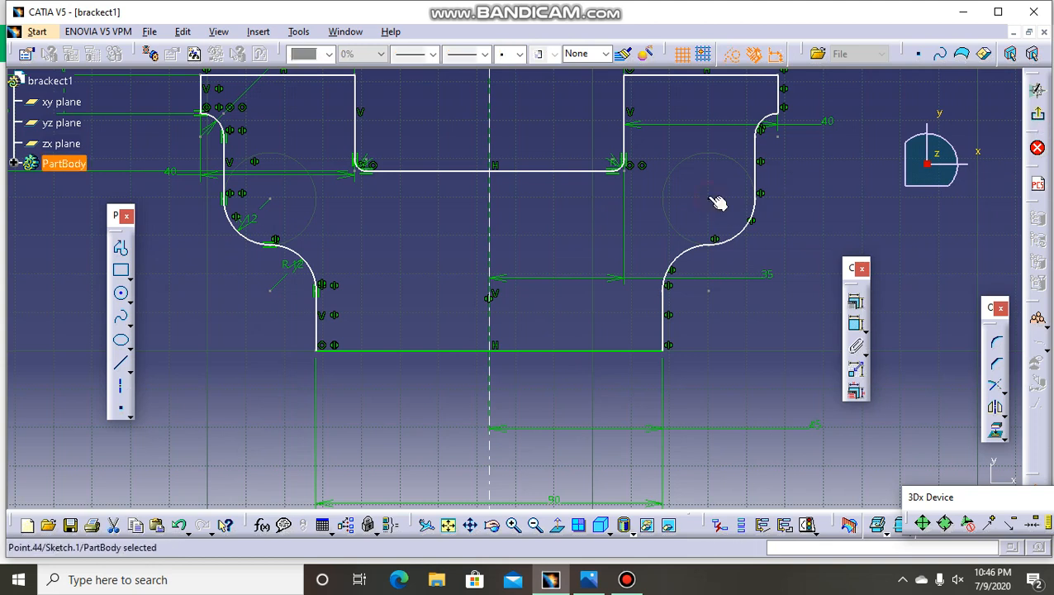
click(896, 217)
click(1039, 118)
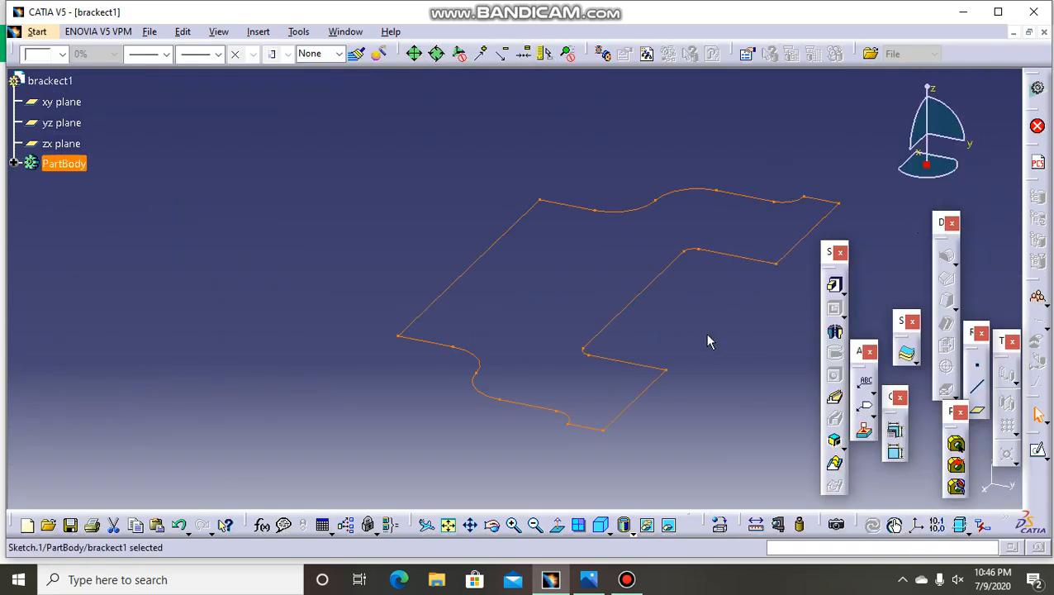
Extrude the bracket's plate profile with a 10 mm Pad and clear the selection
click(832, 285)
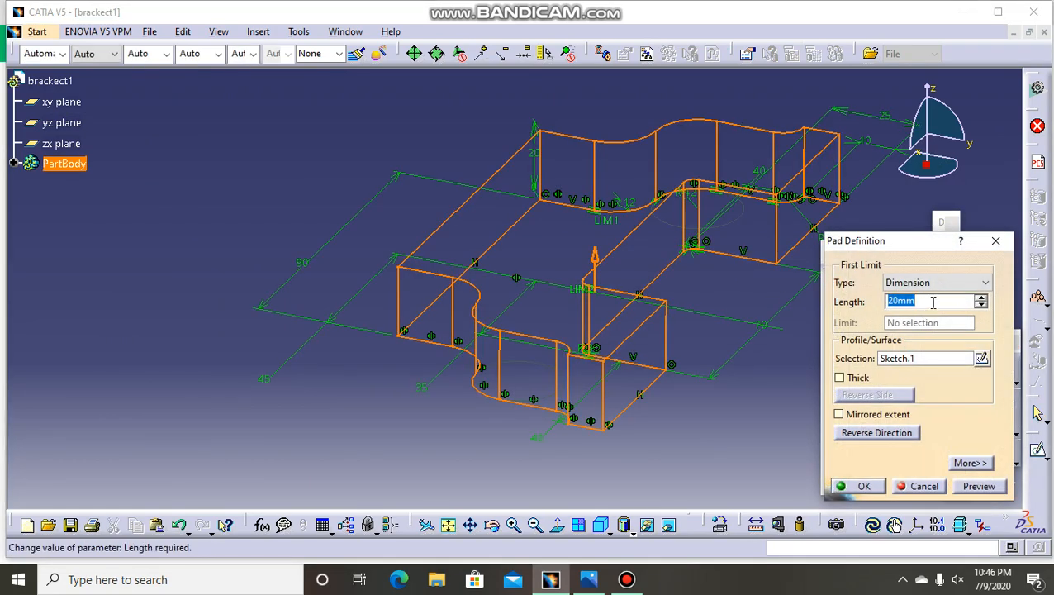
text(10)
key(Return)
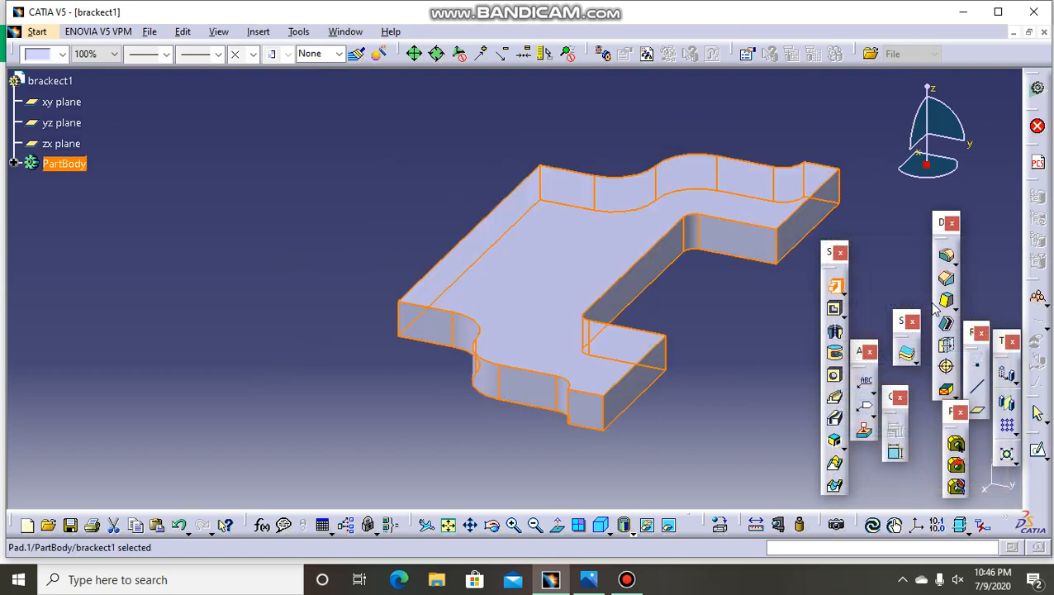
click(781, 397)
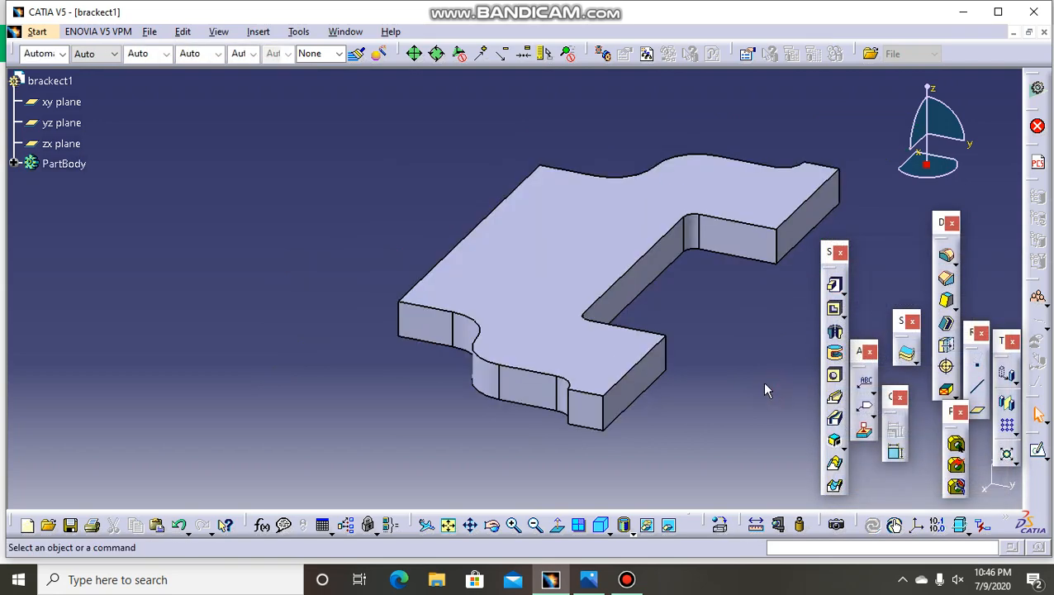
Open a new sketch on the plate's large upper face
click(493, 527)
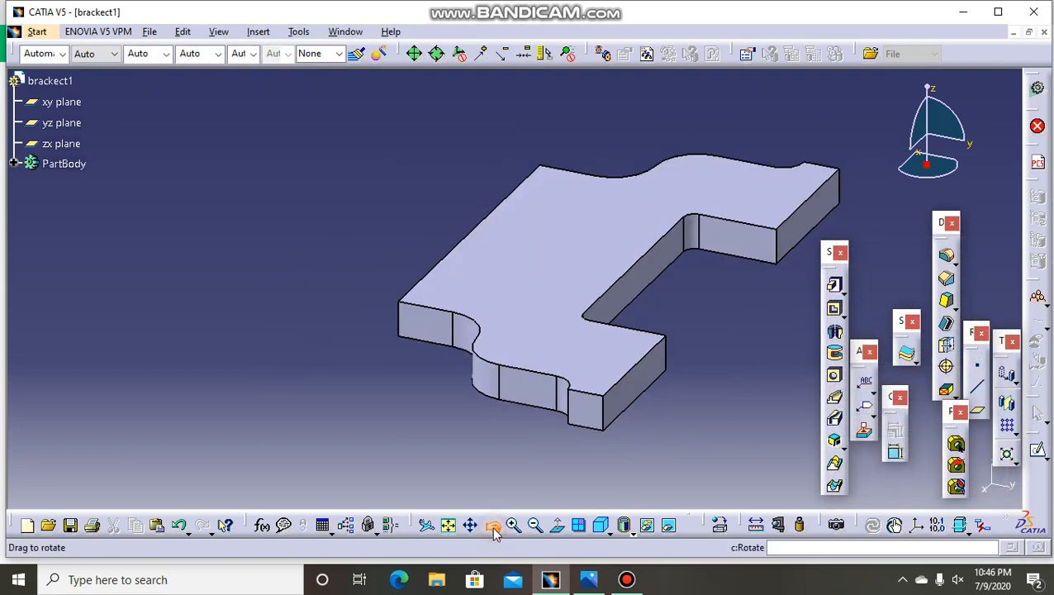
drag(673, 491, 593, 456)
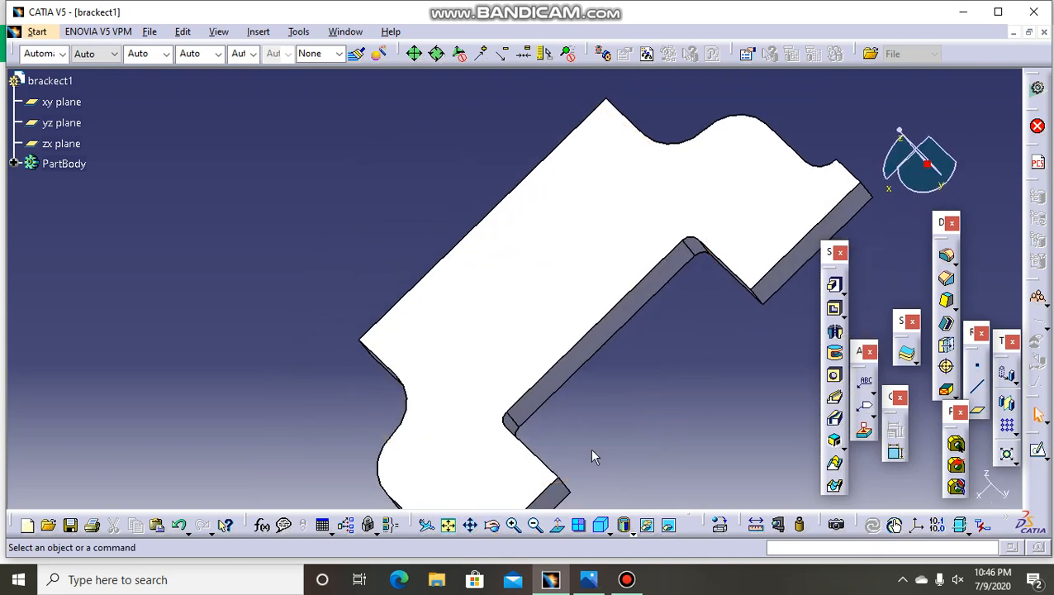
click(579, 315)
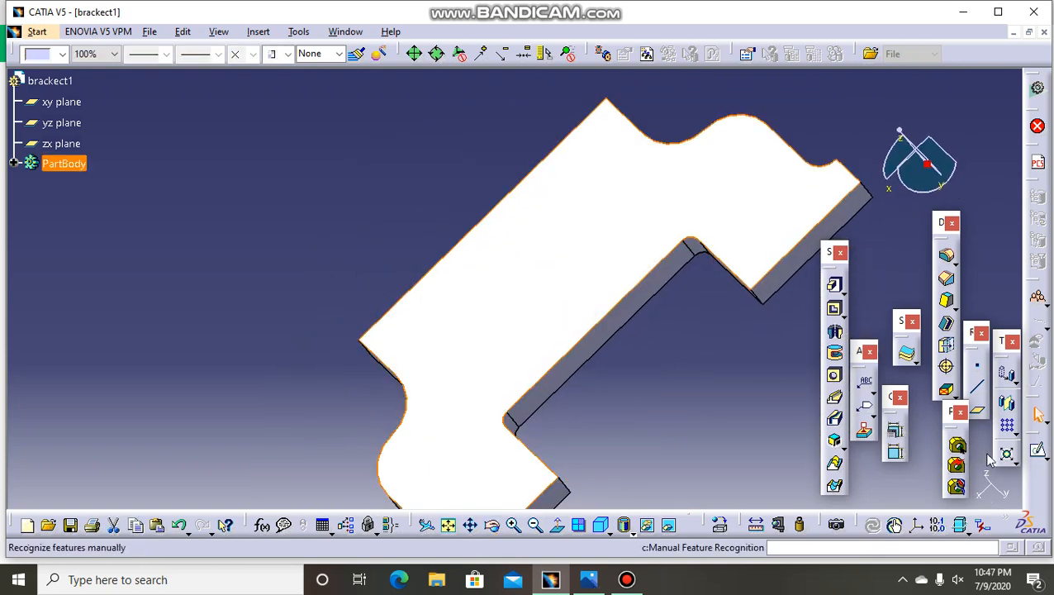
click(1038, 449)
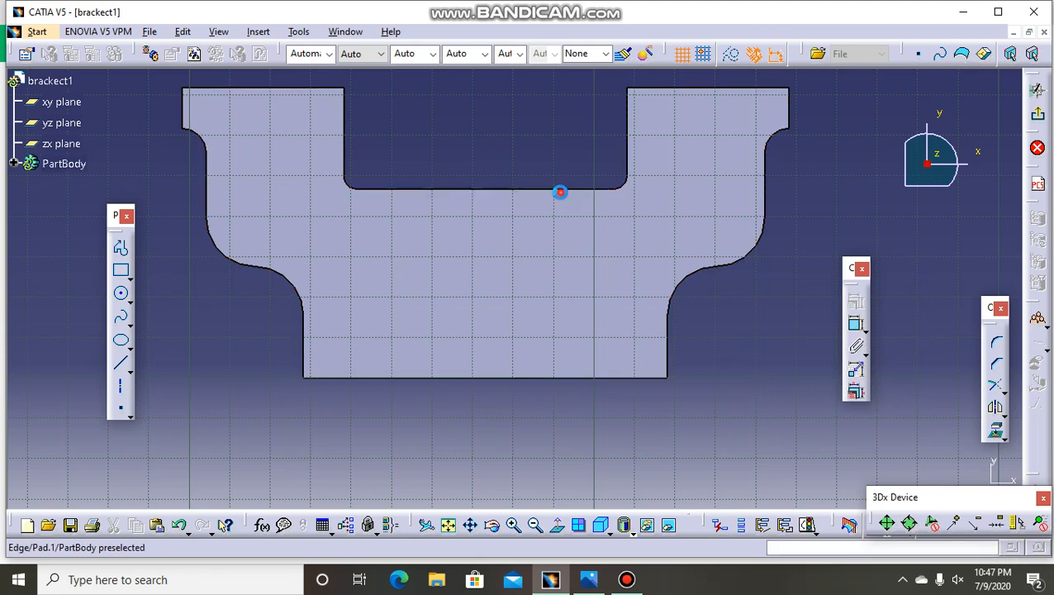
Project the notch edges, both upper edges, the short outer vertical edges and the left concave corner arc into the sketch
click(564, 195)
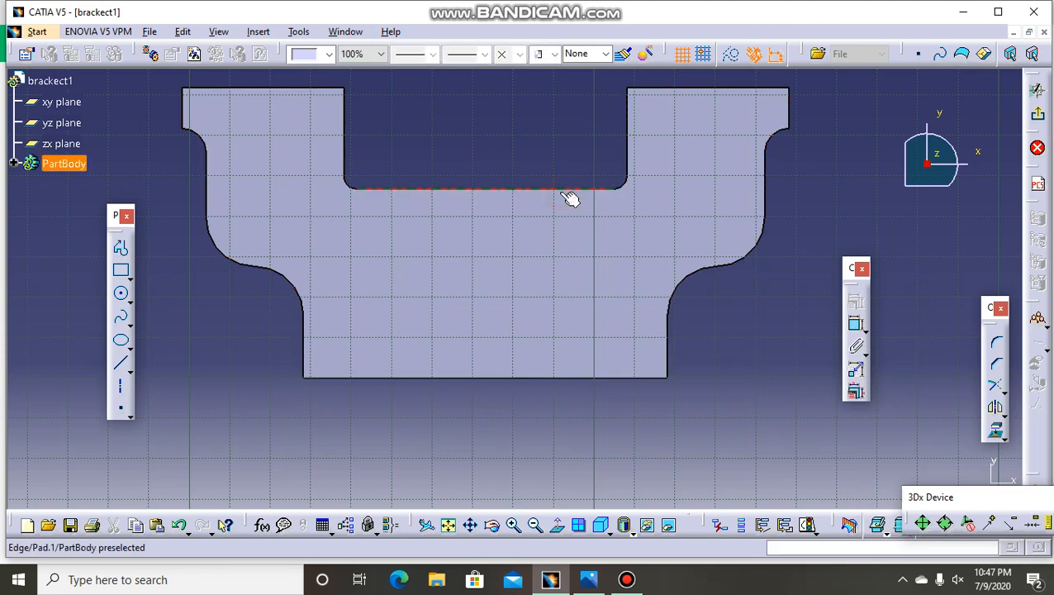
click(994, 429)
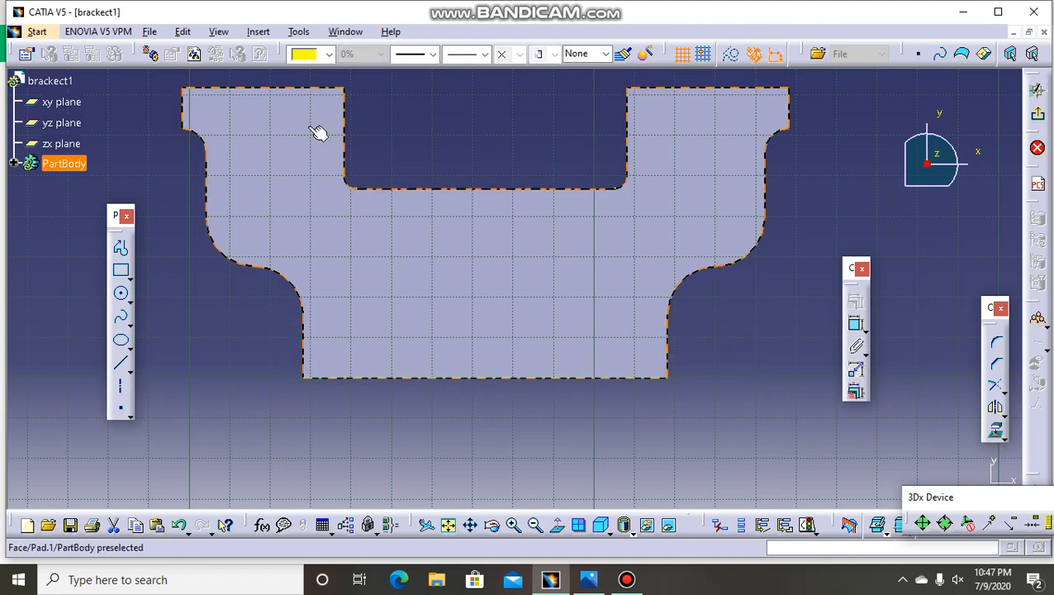
click(349, 183)
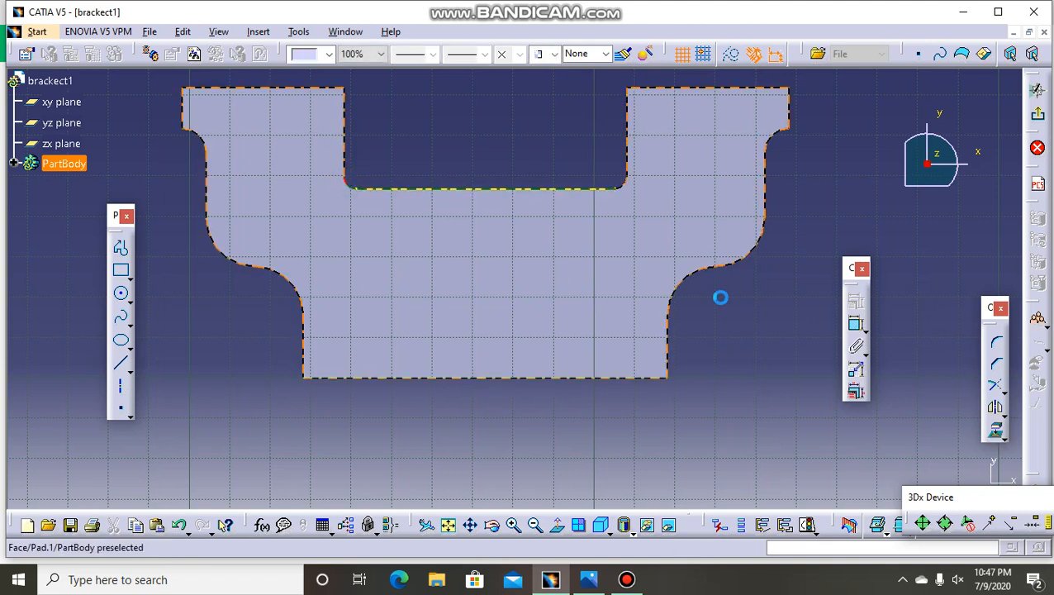
ctrl+click(344, 135)
ctrl+click(306, 88)
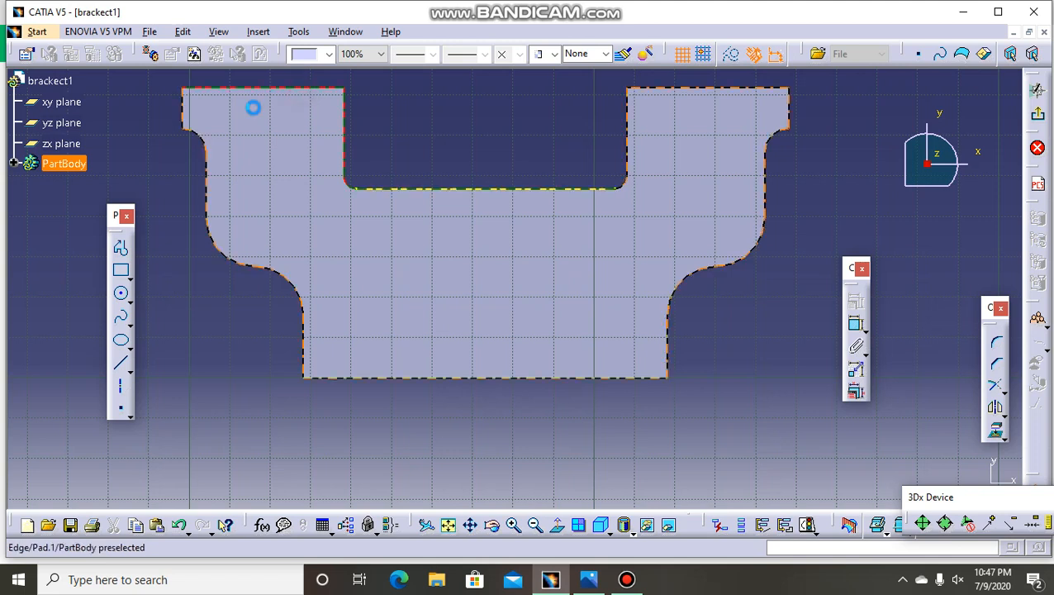
ctrl+click(186, 112)
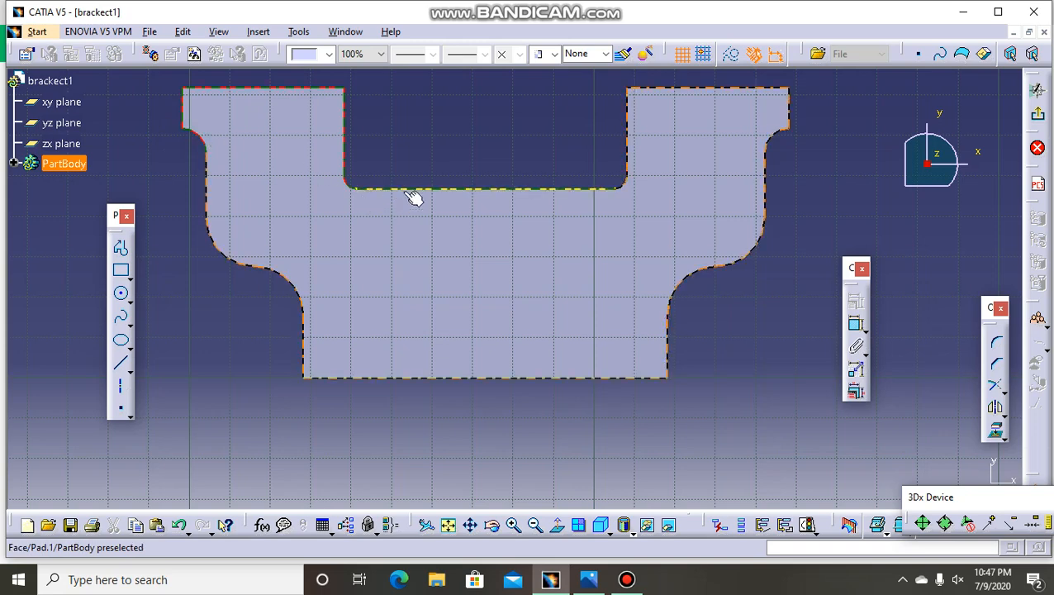
ctrl+click(626, 179)
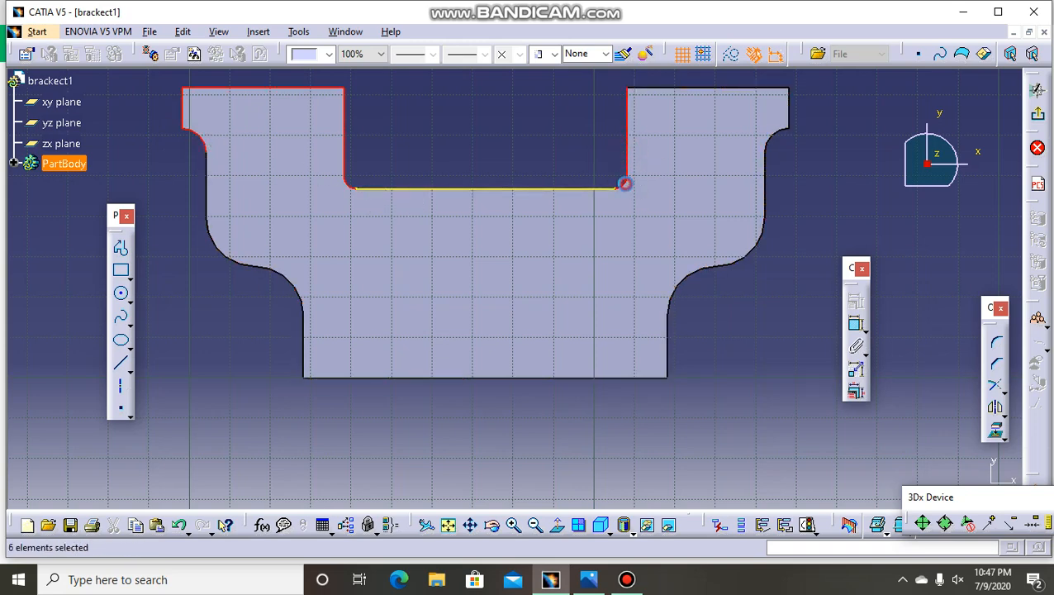
ctrl+click(678, 87)
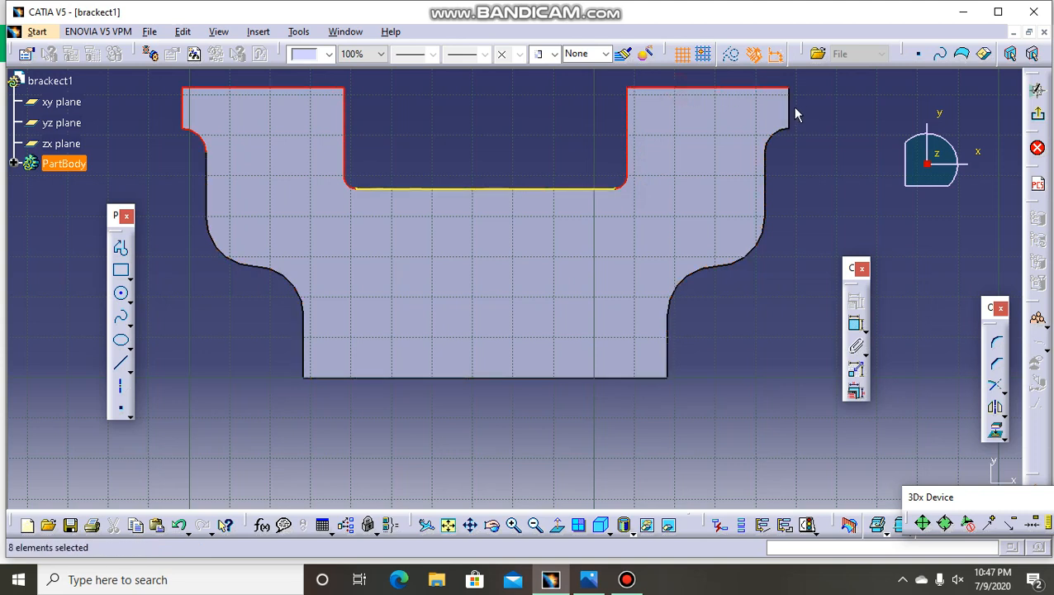
ctrl+click(788, 109)
click(995, 430)
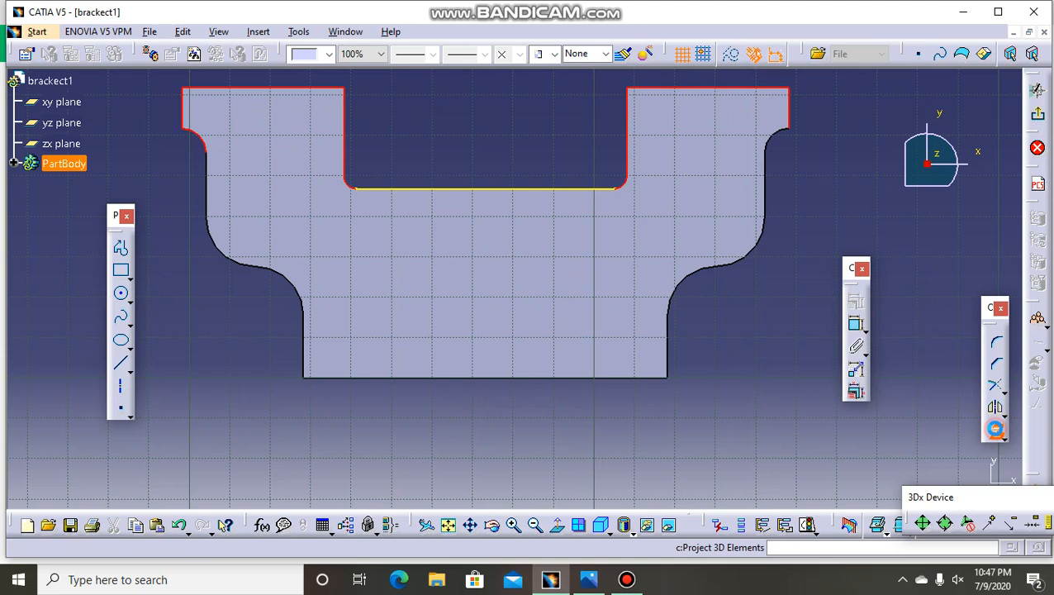
click(796, 373)
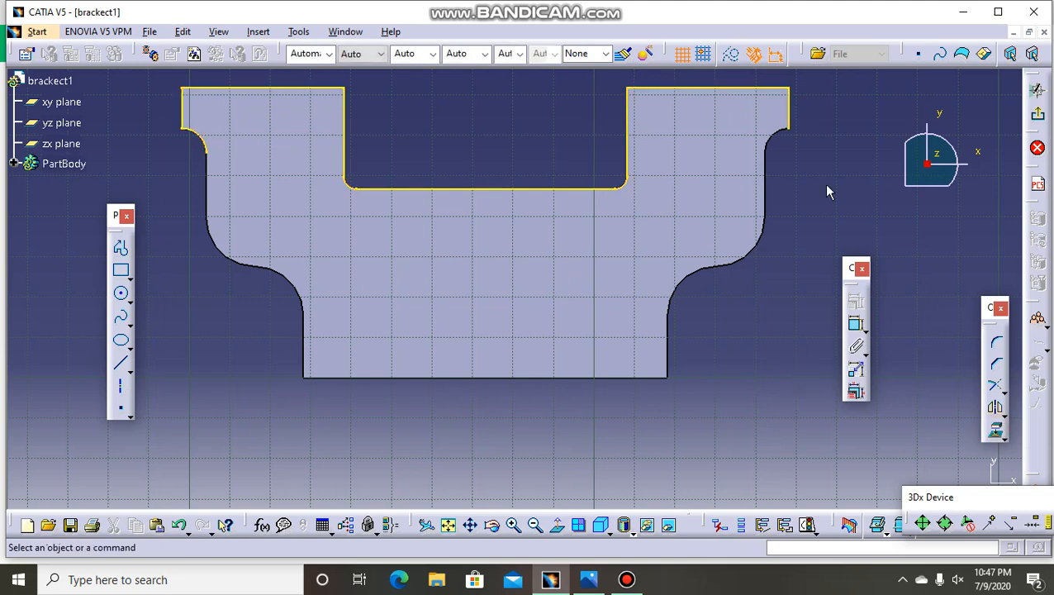
Switch to Photos to check the bracket's inner stepped contour in the reference drawing, and return to CATIA
click(587, 585)
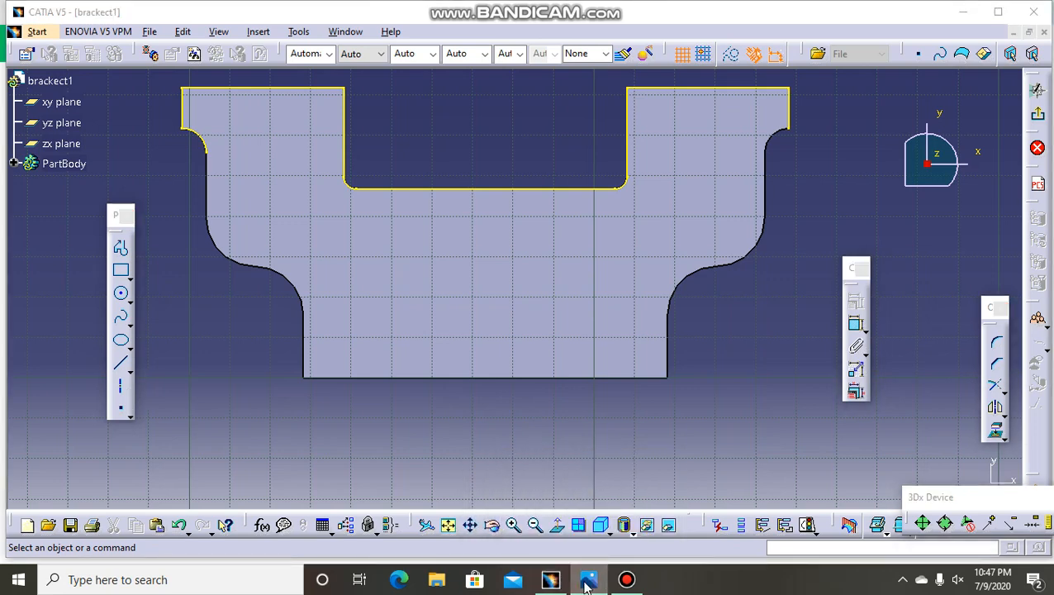
click(966, 12)
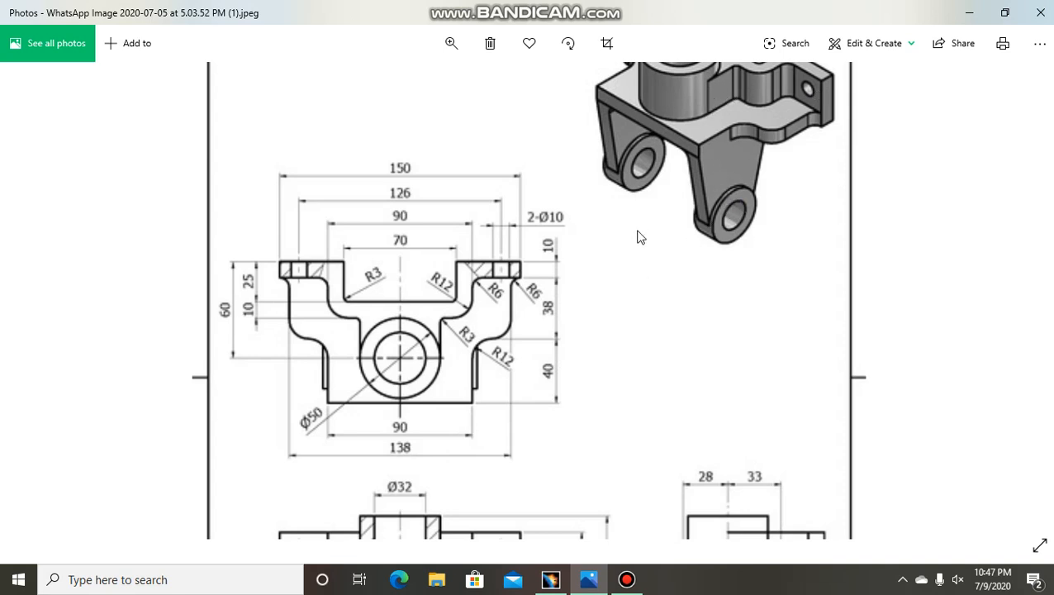
click(626, 579)
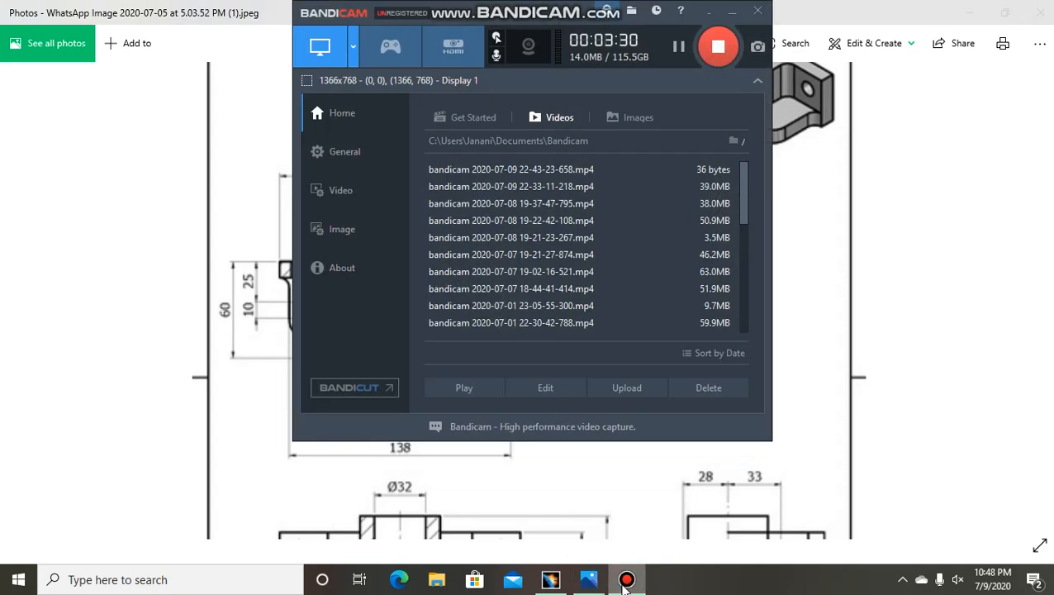
click(625, 581)
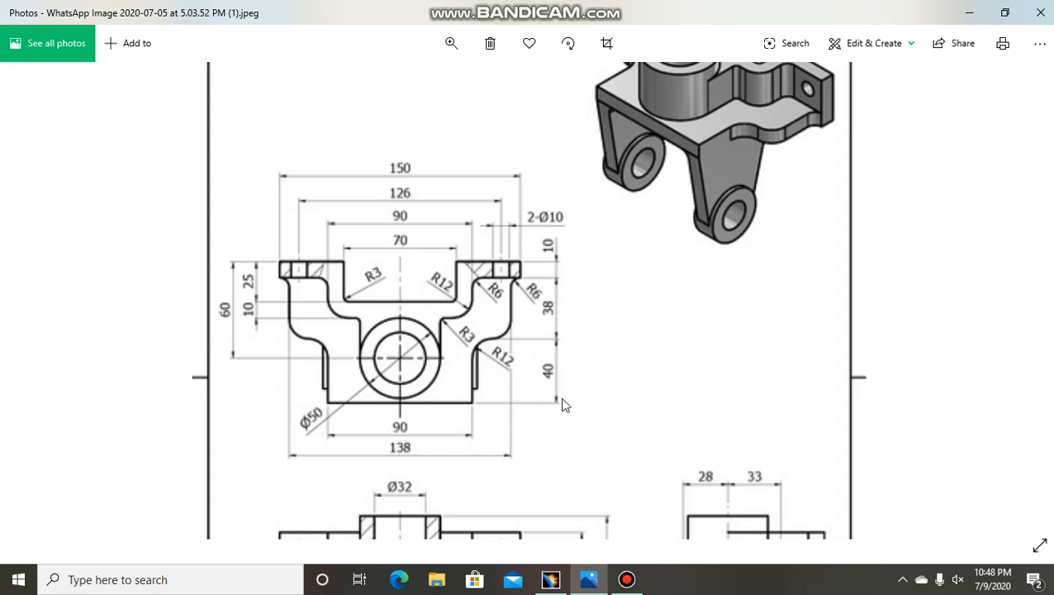
click(551, 580)
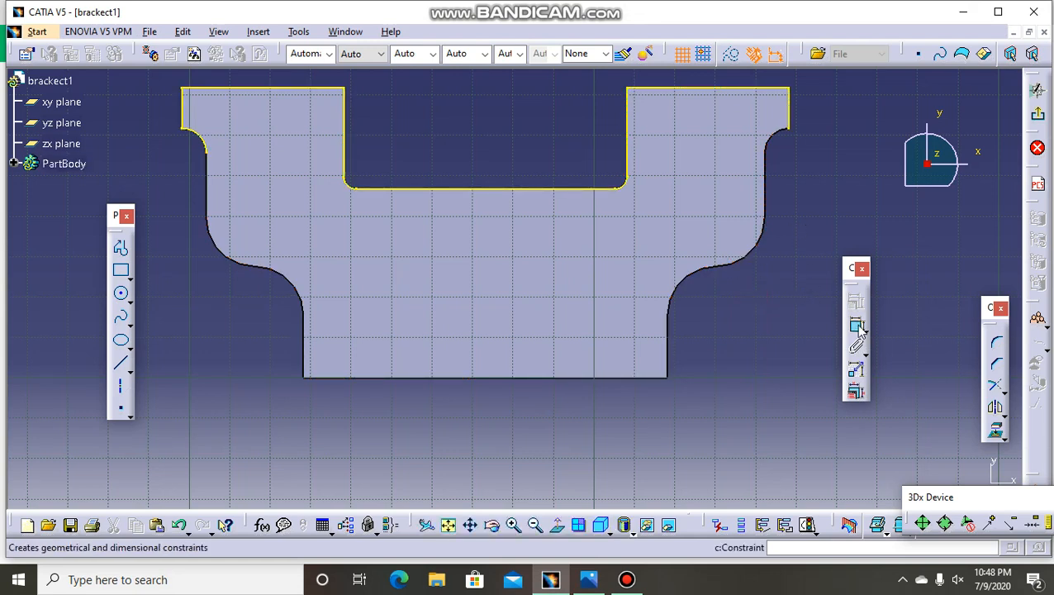
Draw a stepped open profile below the notch, joining the lower ends of the two short outer vertical edges
click(120, 248)
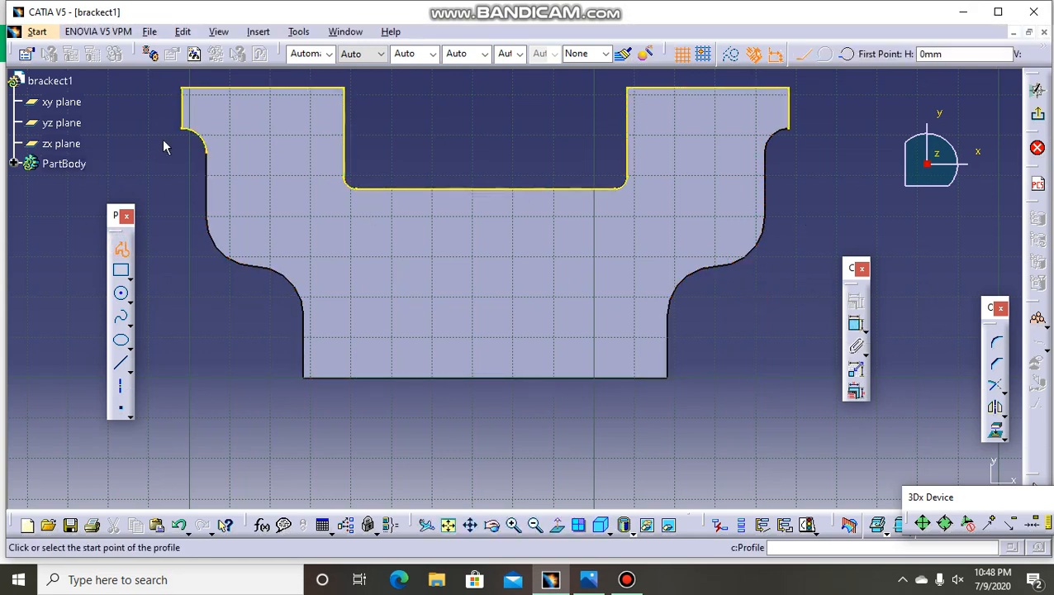
click(182, 129)
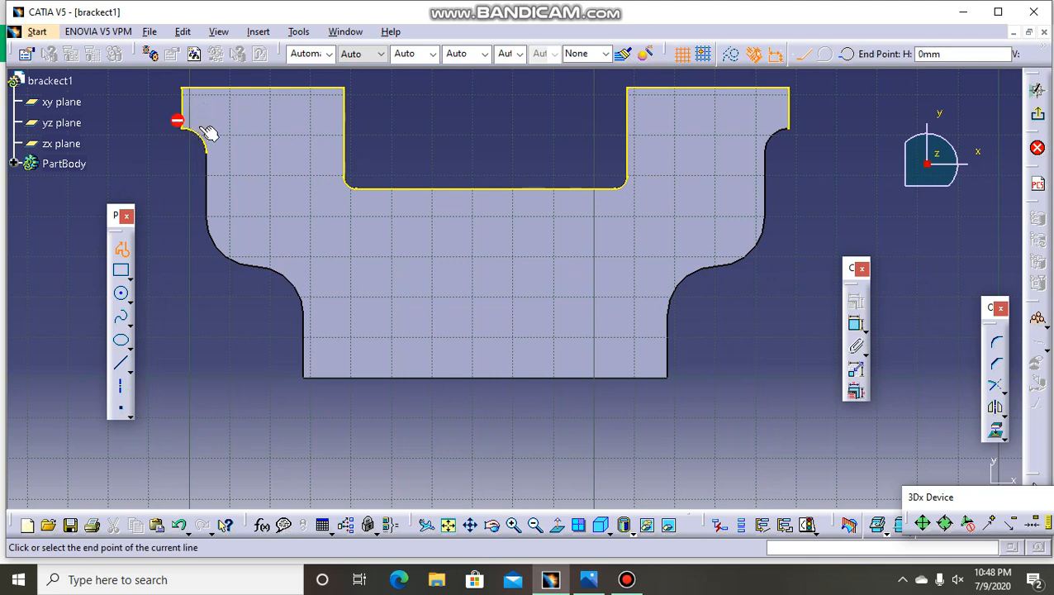
click(298, 128)
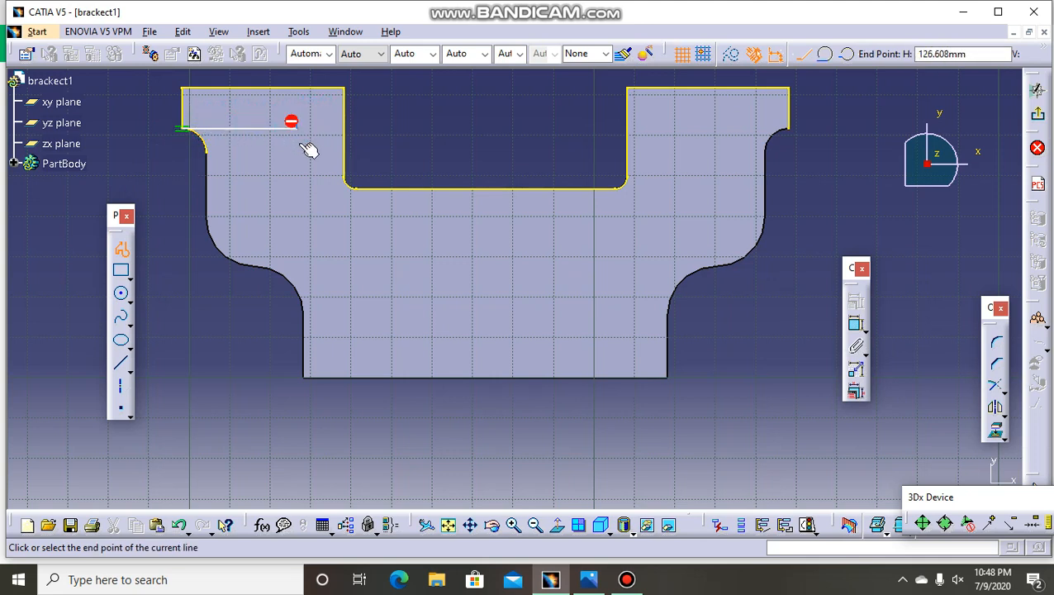
click(297, 211)
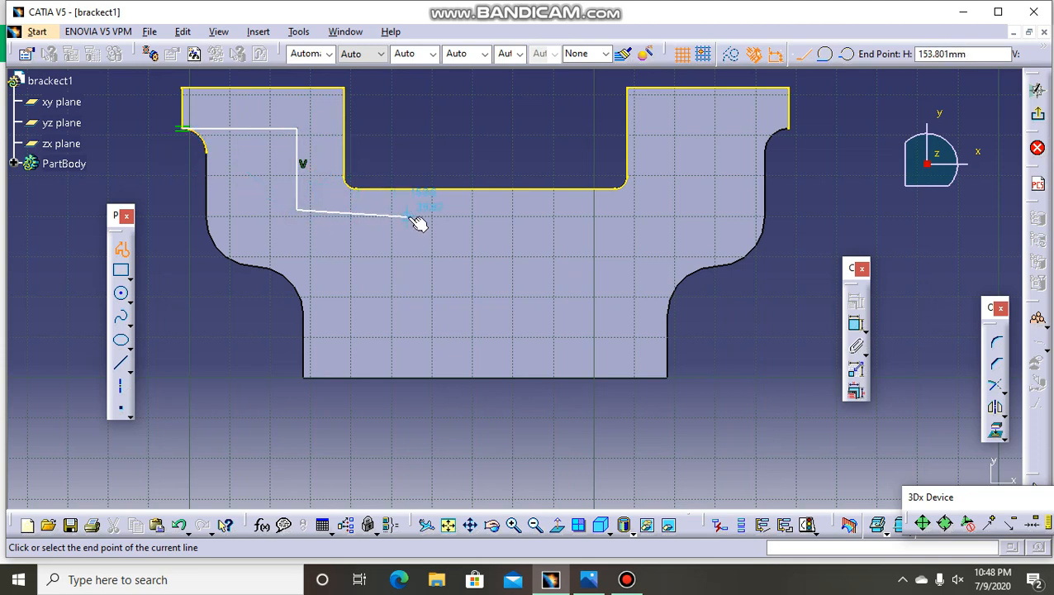
click(658, 209)
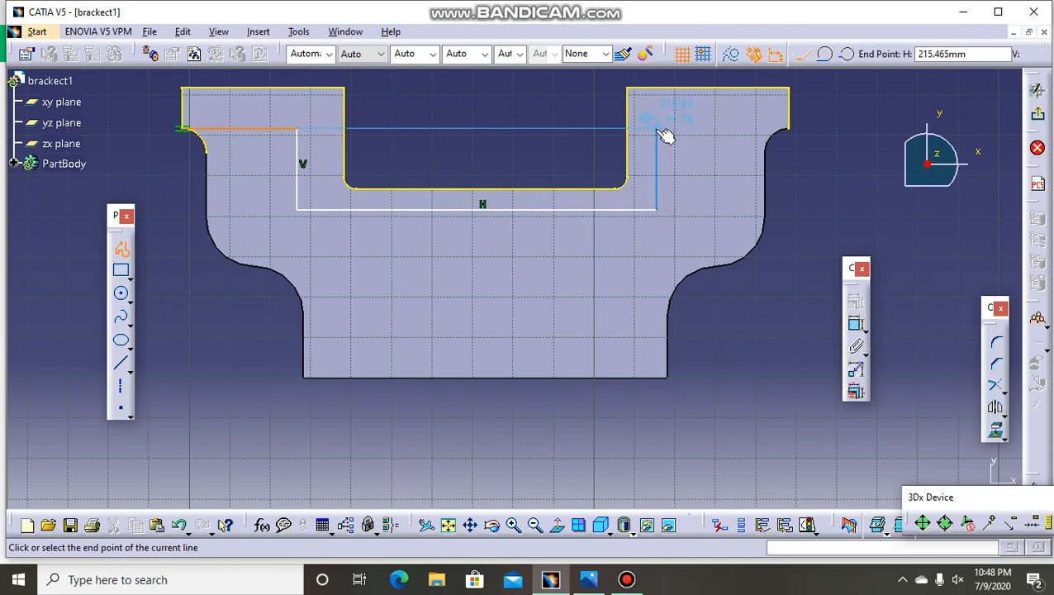
click(657, 128)
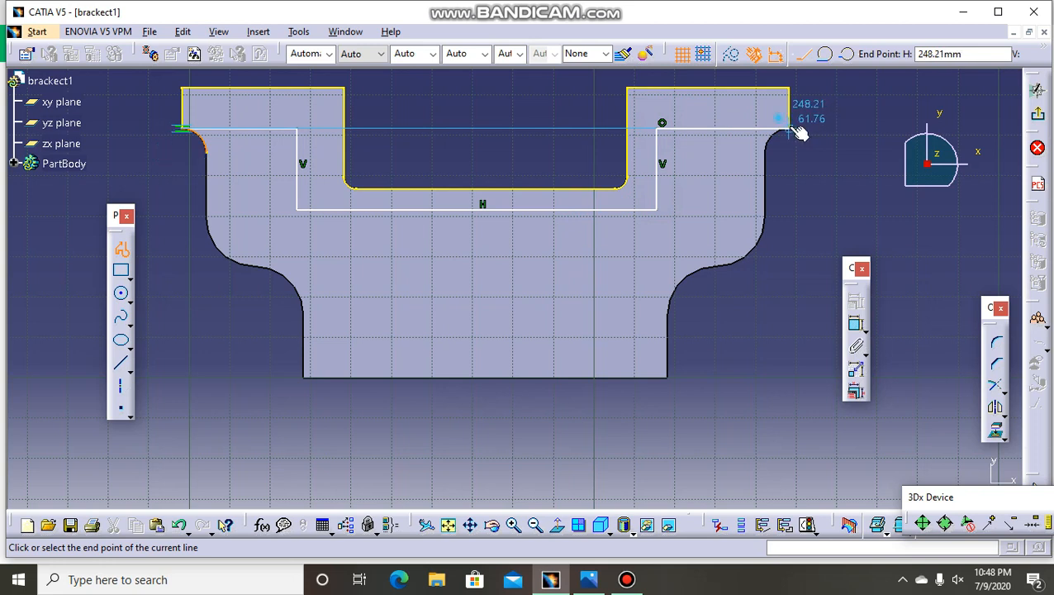
double_click(794, 132)
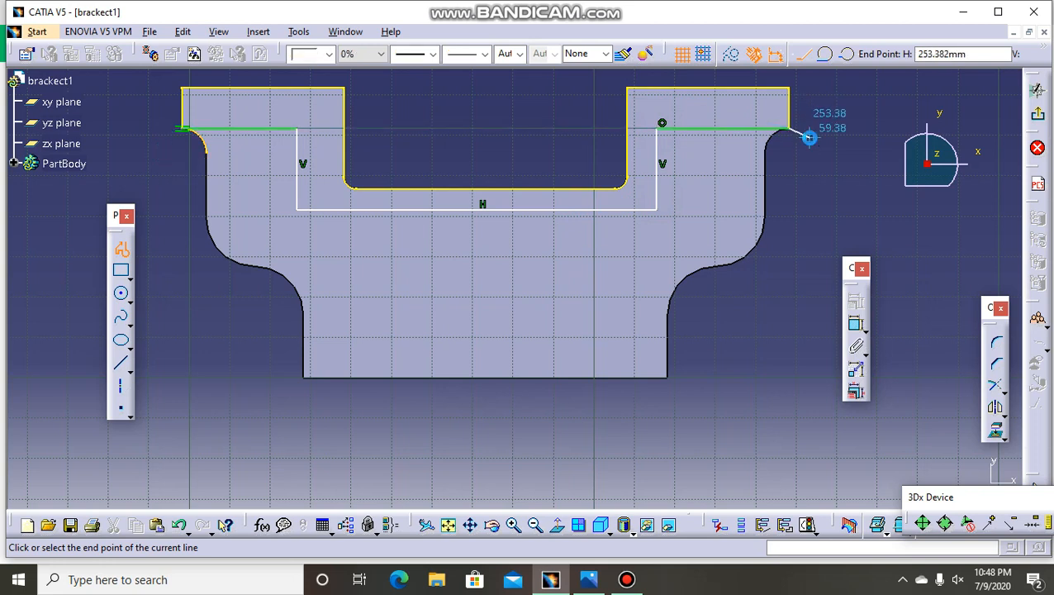
click(792, 174)
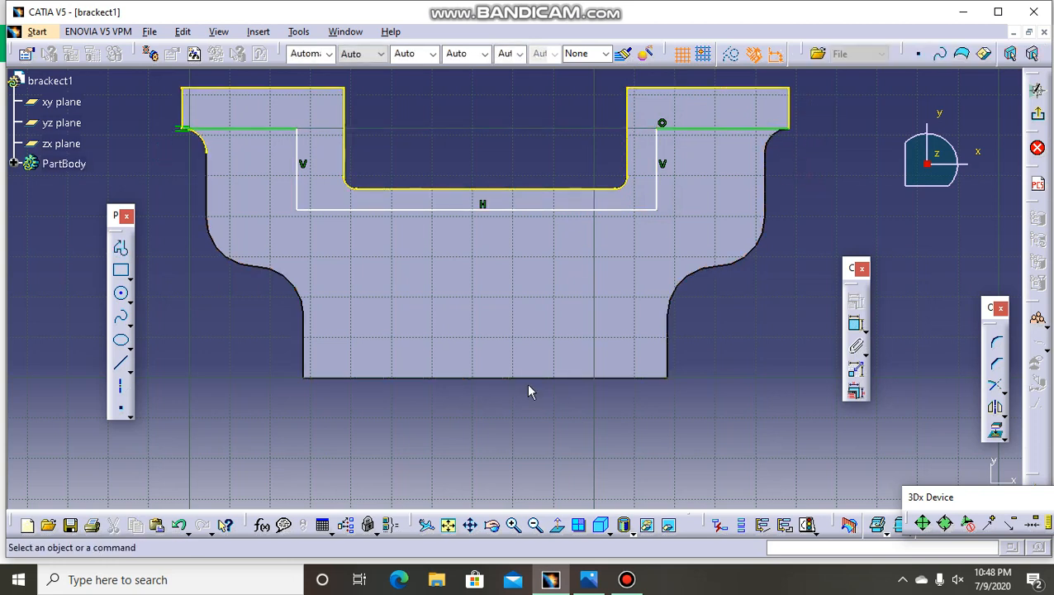
Check the inner contour's radii in the reference drawing and select the stepped profile's long horizontal line below the notch
click(976, 17)
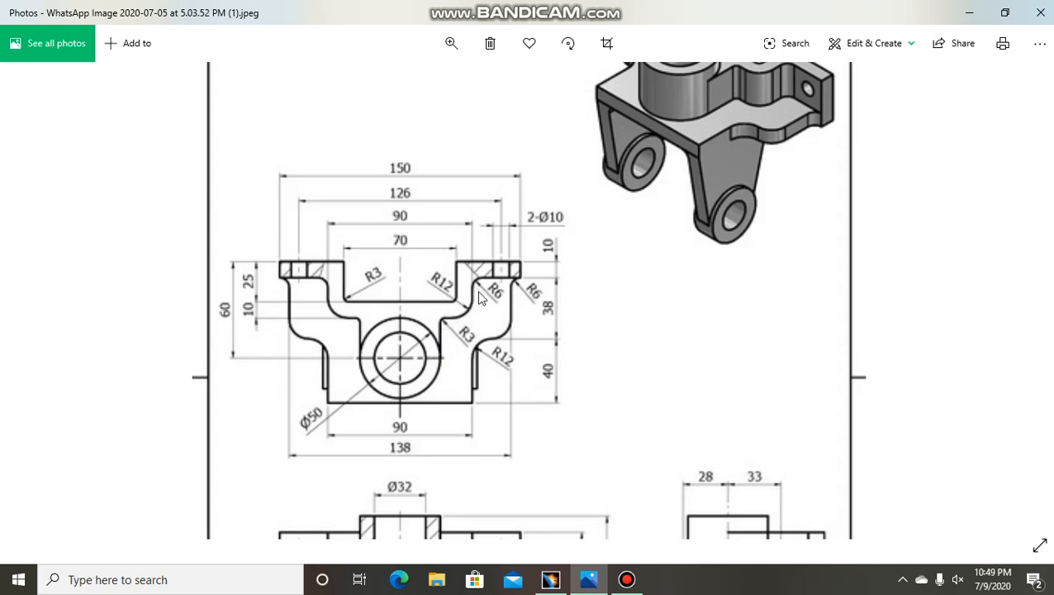
click(550, 579)
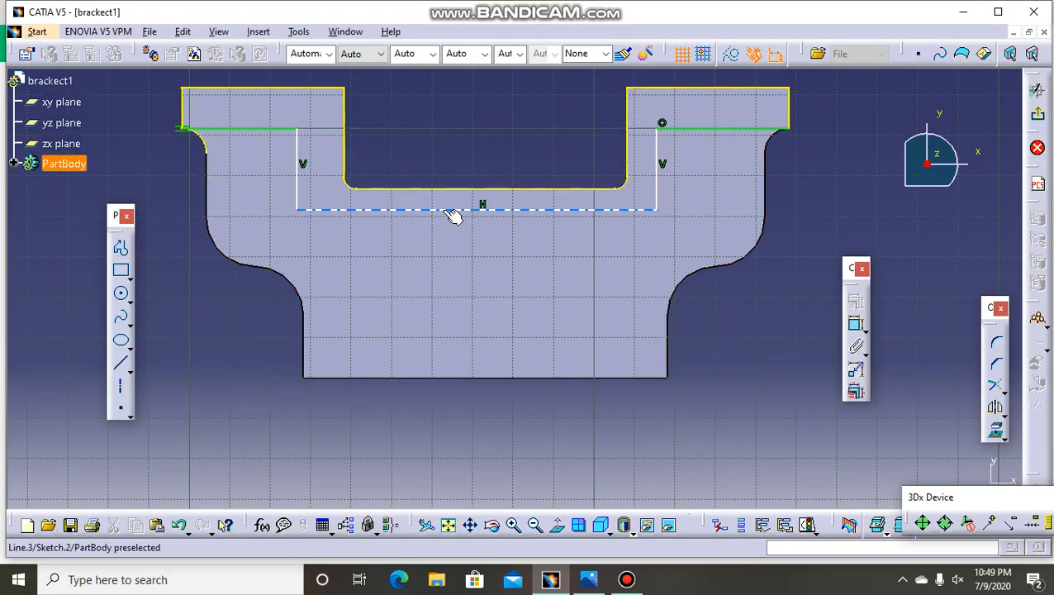
click(447, 209)
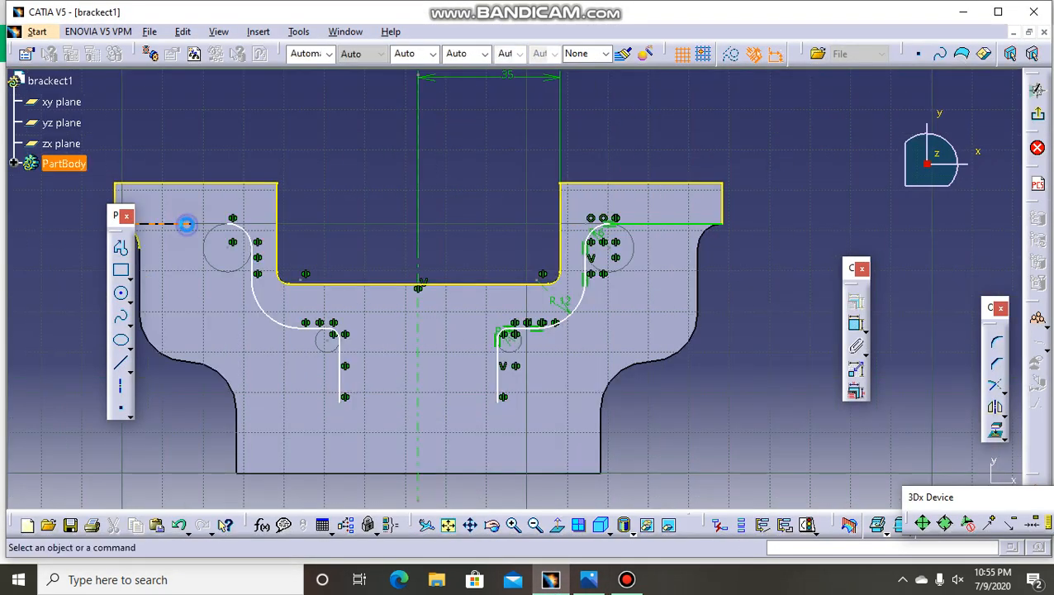
Delete the left ledge's horizontal line and redraw it from the plate's outer corner to the upper end of the left arc
click(187, 224)
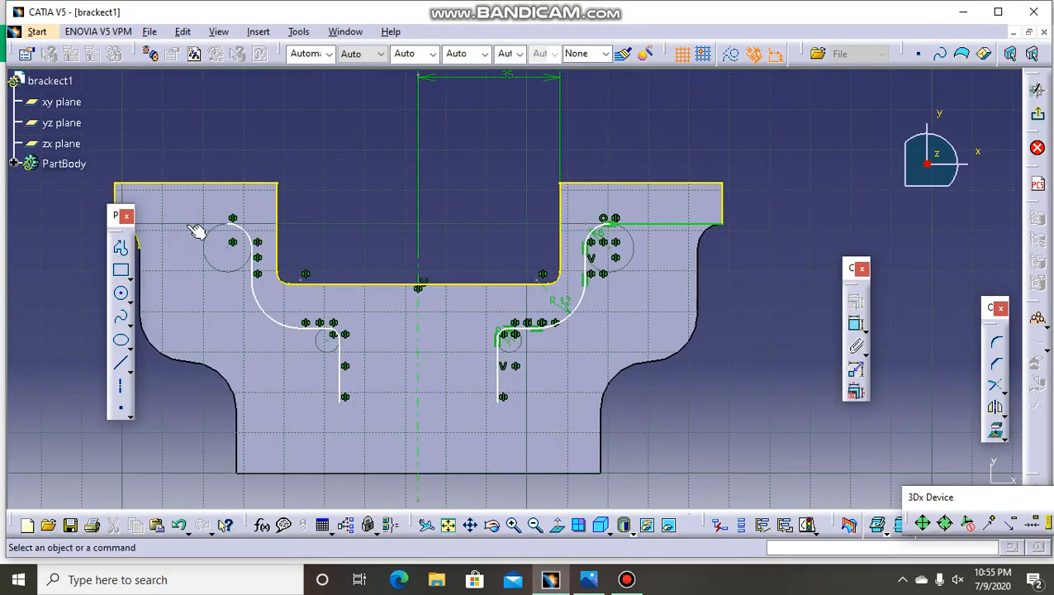
click(118, 249)
drag(120, 214, 26, 211)
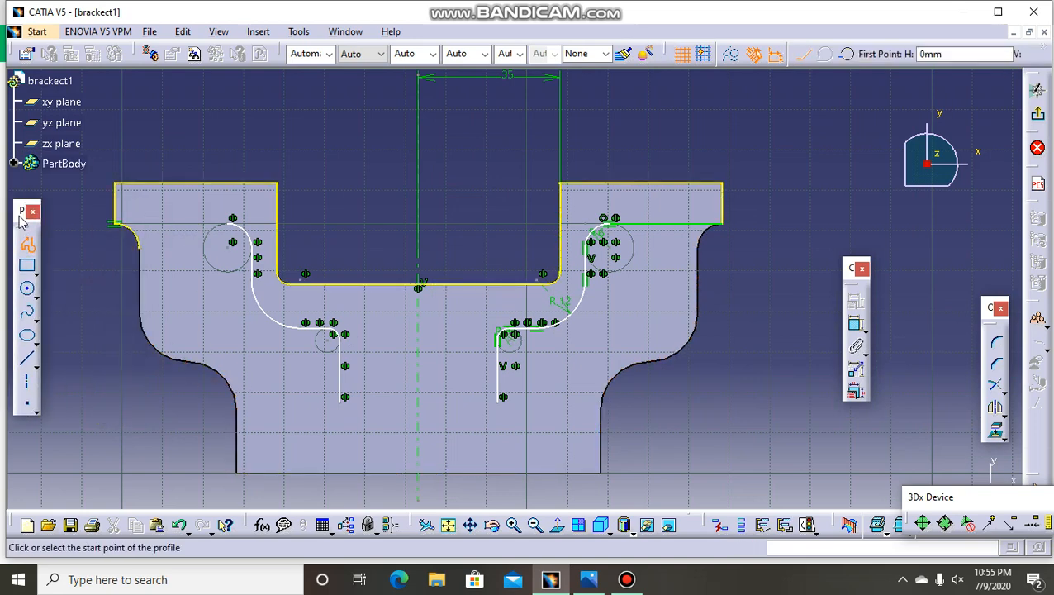
click(117, 222)
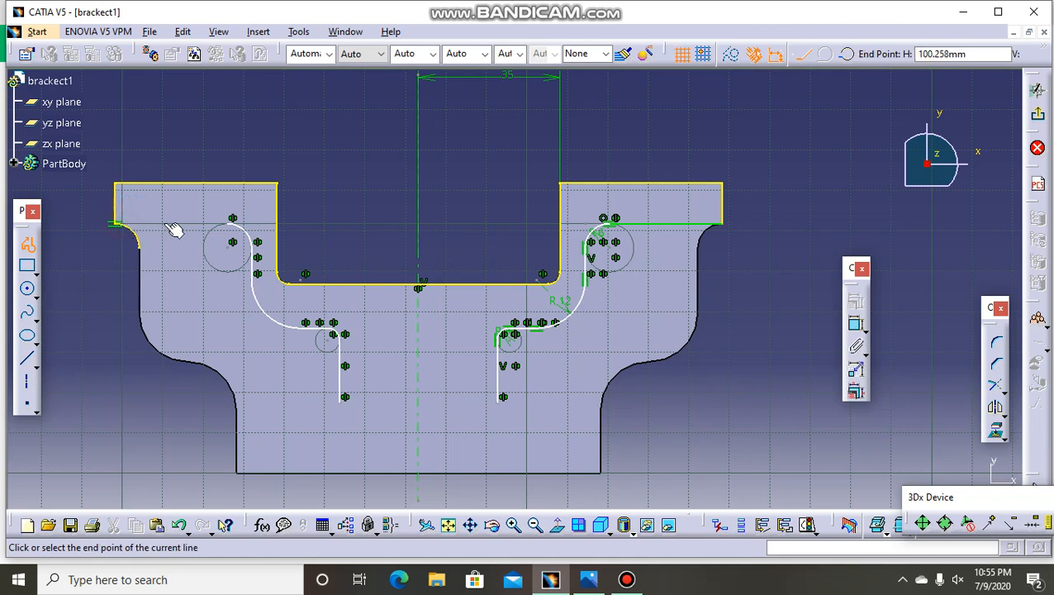
double_click(233, 225)
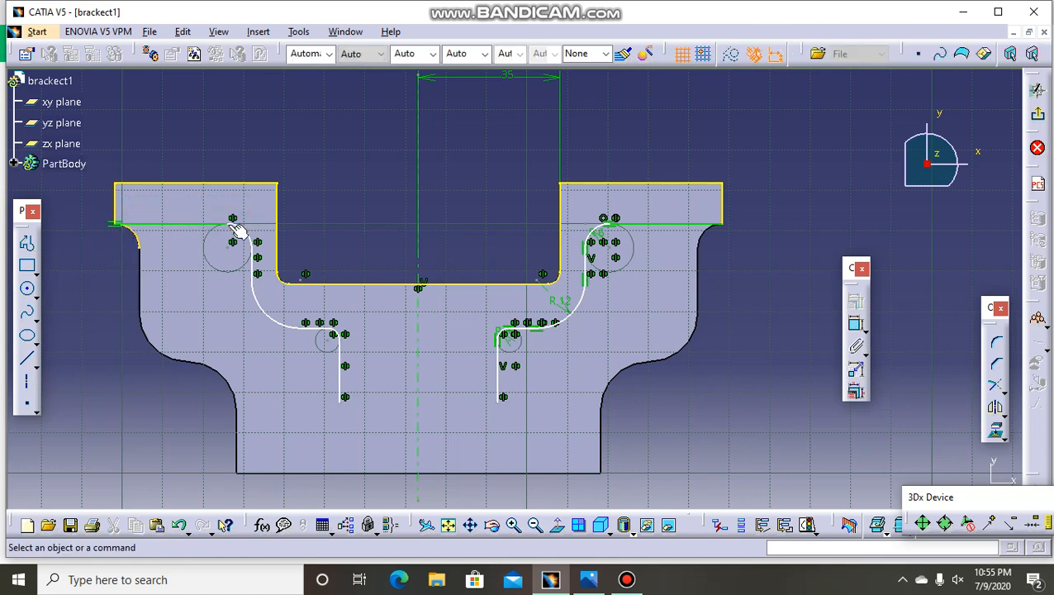
click(115, 224)
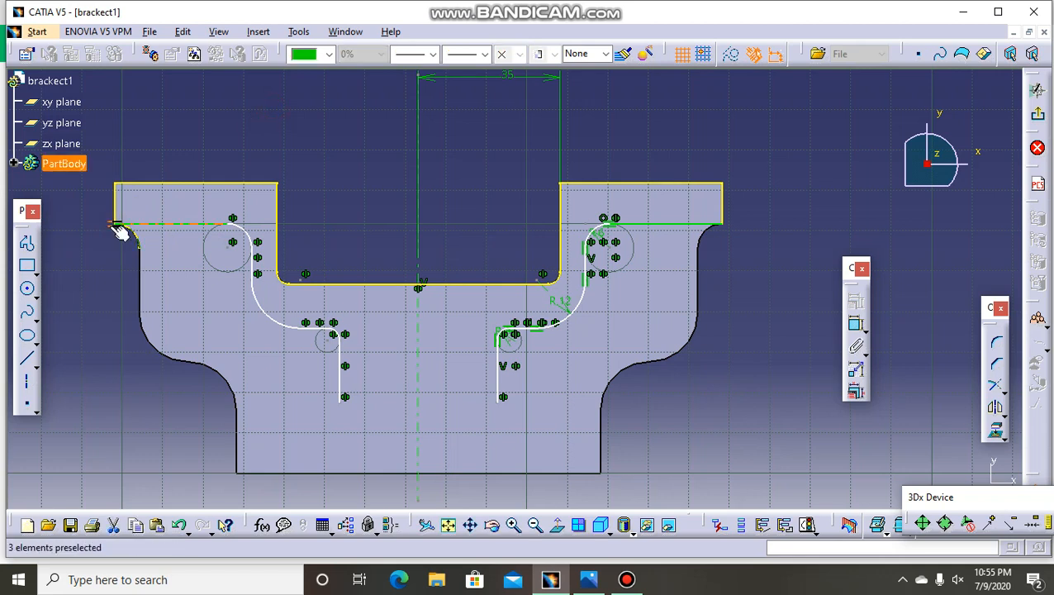
Constrain the distance between the profile's two upper vertical lines, on either side of the slot, to 90 mm
click(496, 190)
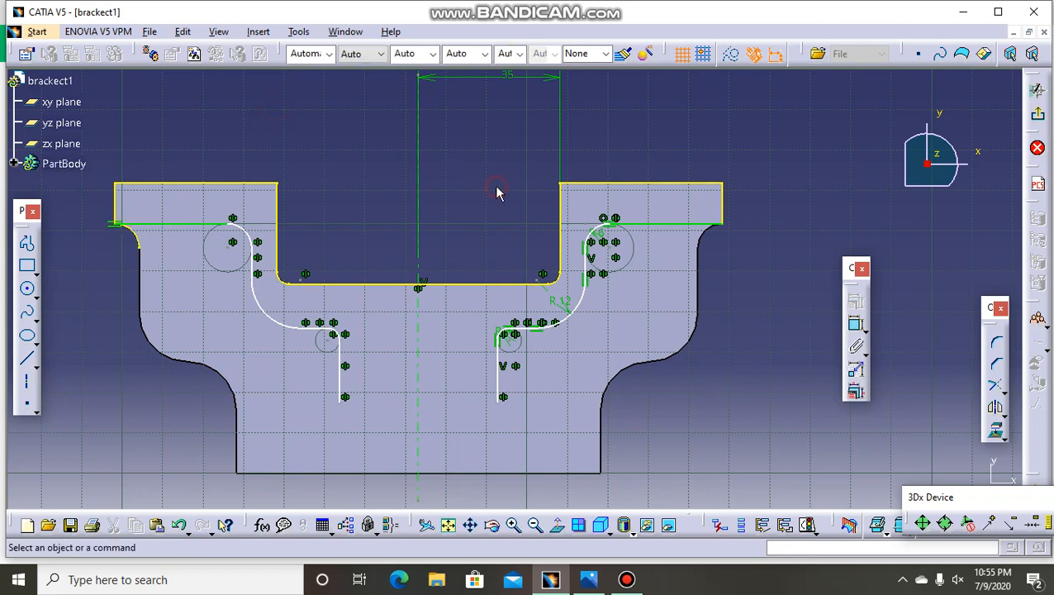
click(256, 268)
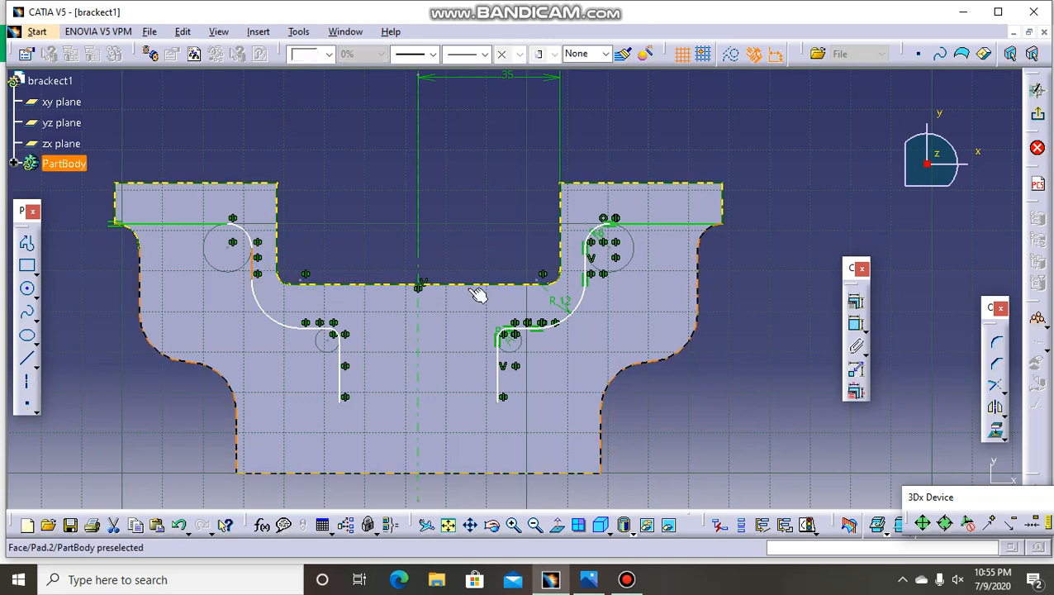
ctrl+click(586, 273)
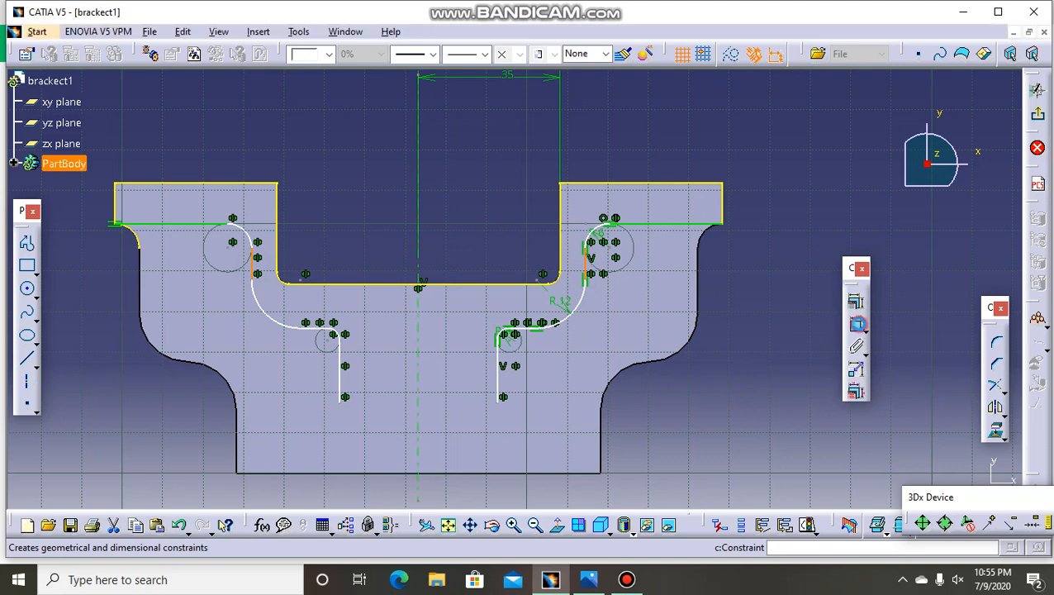
click(857, 324)
click(743, 141)
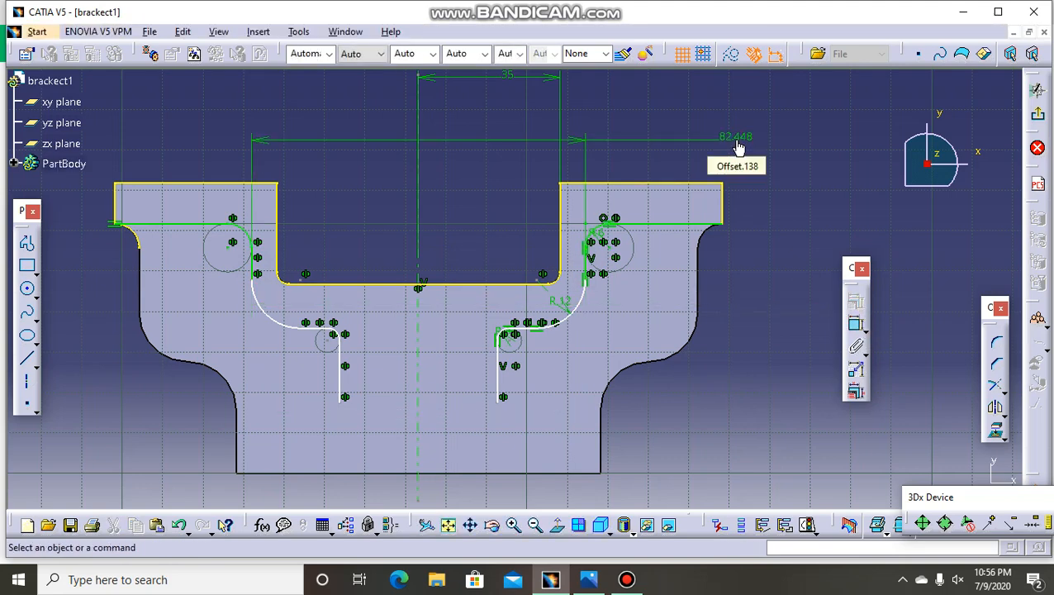
double_click(739, 140)
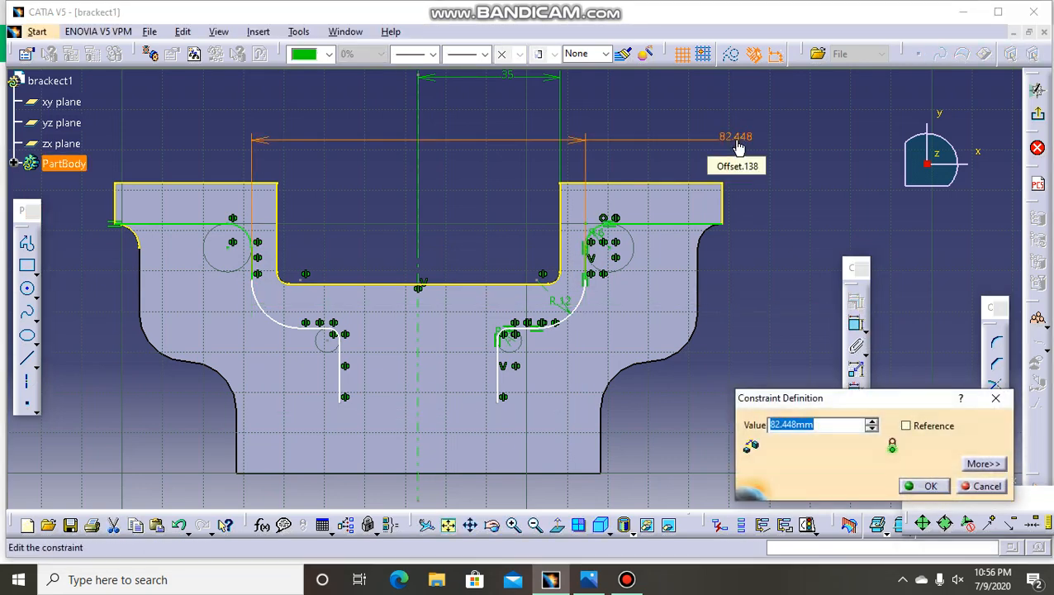
text(90)
key(Return)
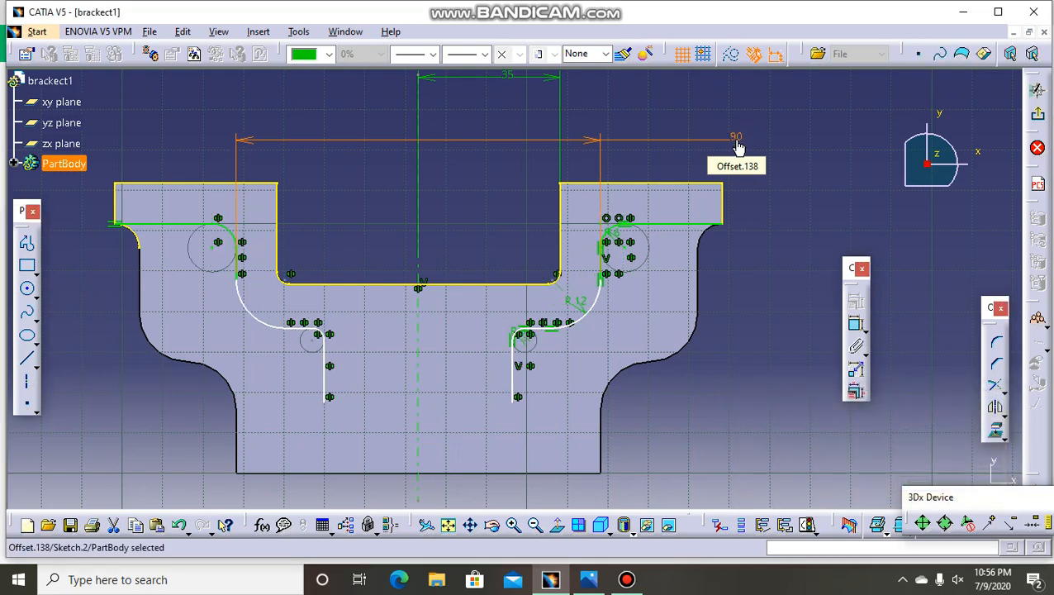
click(758, 283)
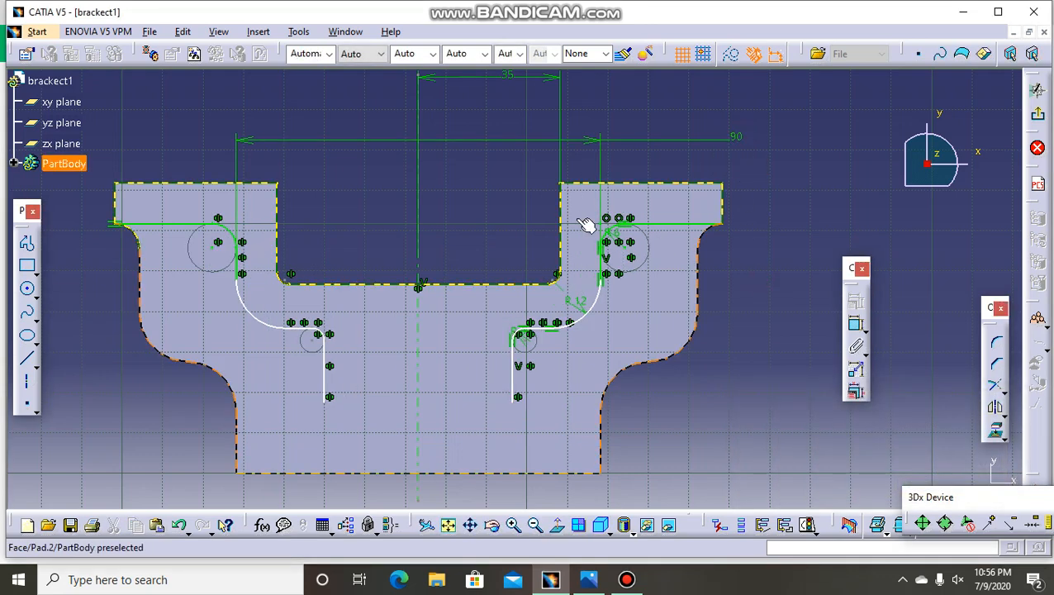
Constrain the vertical distance between the slot's bottom edge and the large lower-left arc of the profile to 10 mm
click(299, 329)
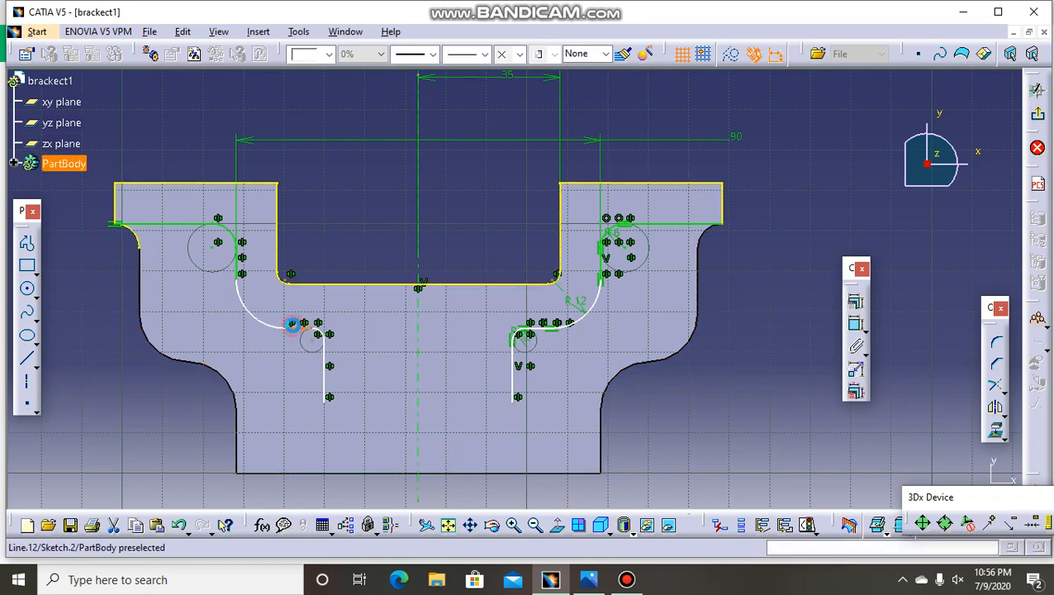
click(295, 283)
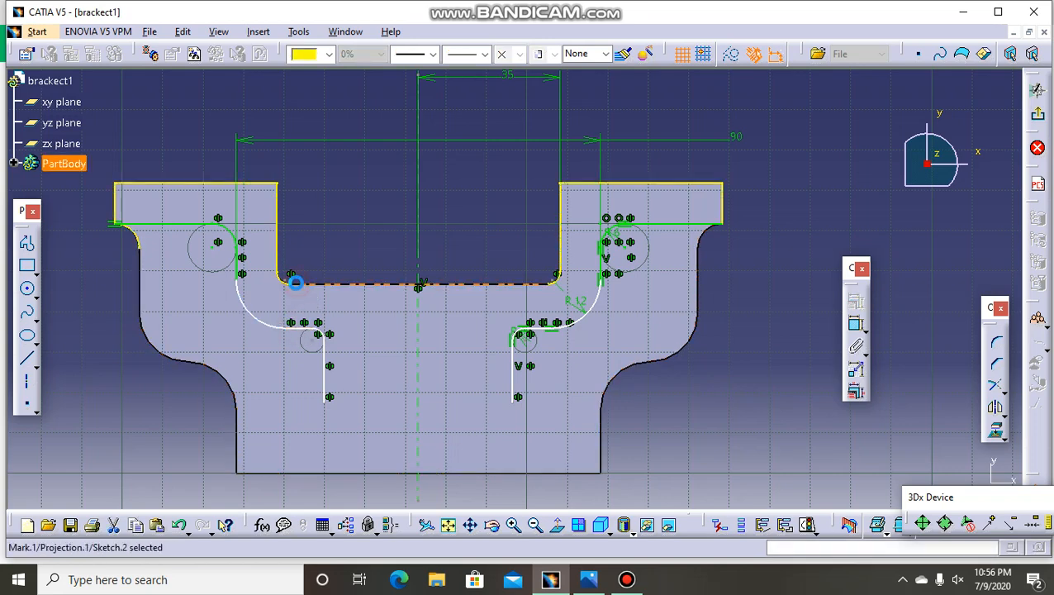
click(338, 235)
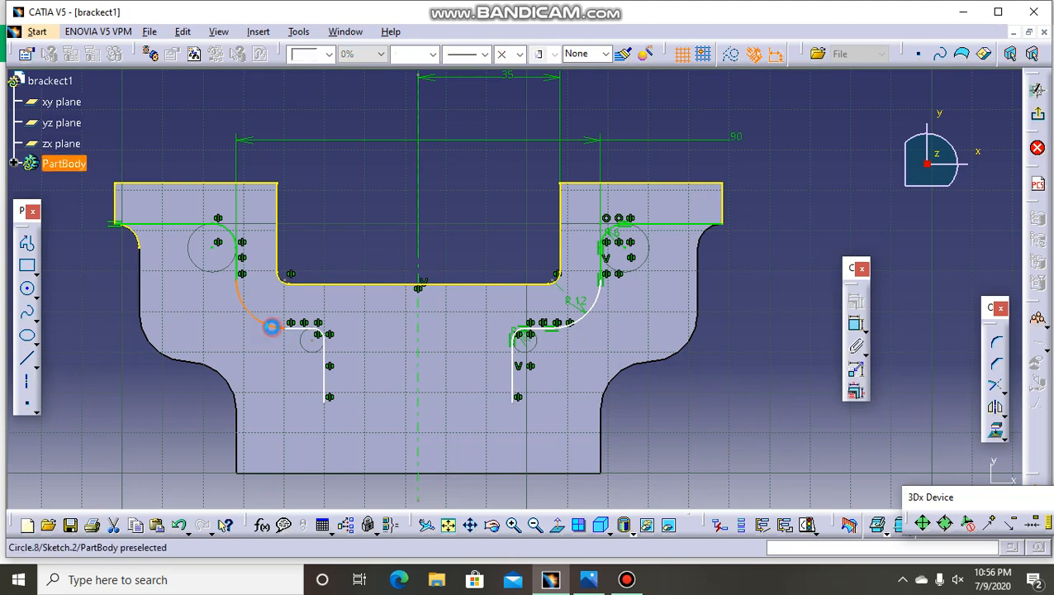
click(271, 326)
ctrl+click(299, 282)
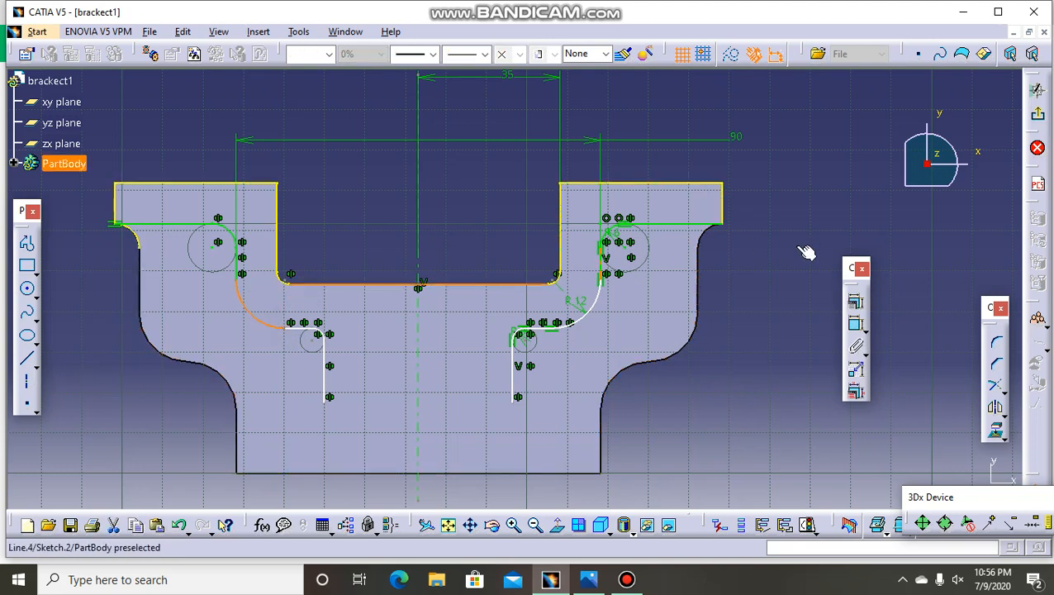
click(855, 324)
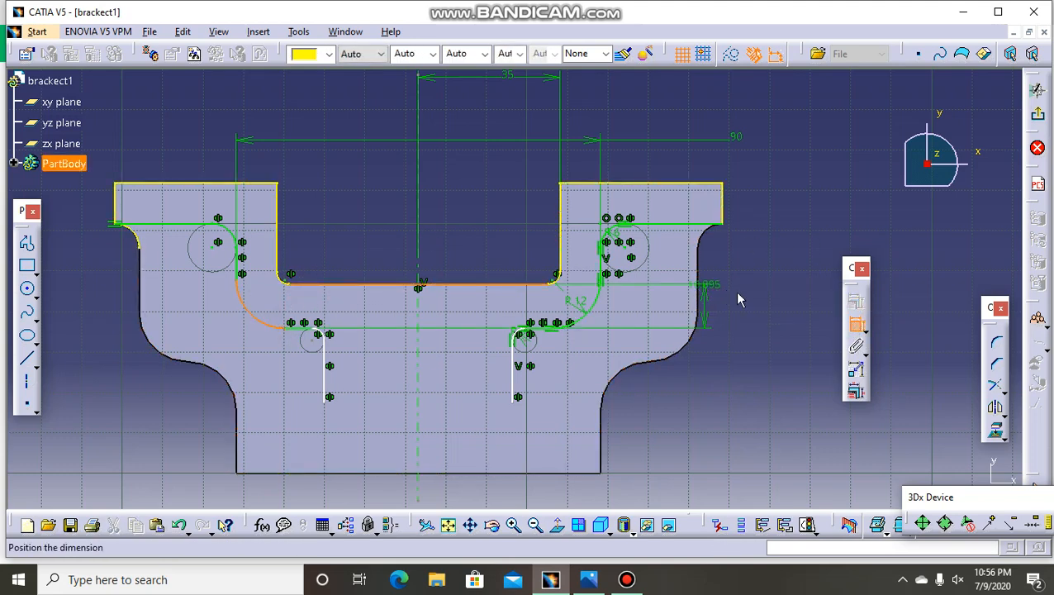
click(773, 305)
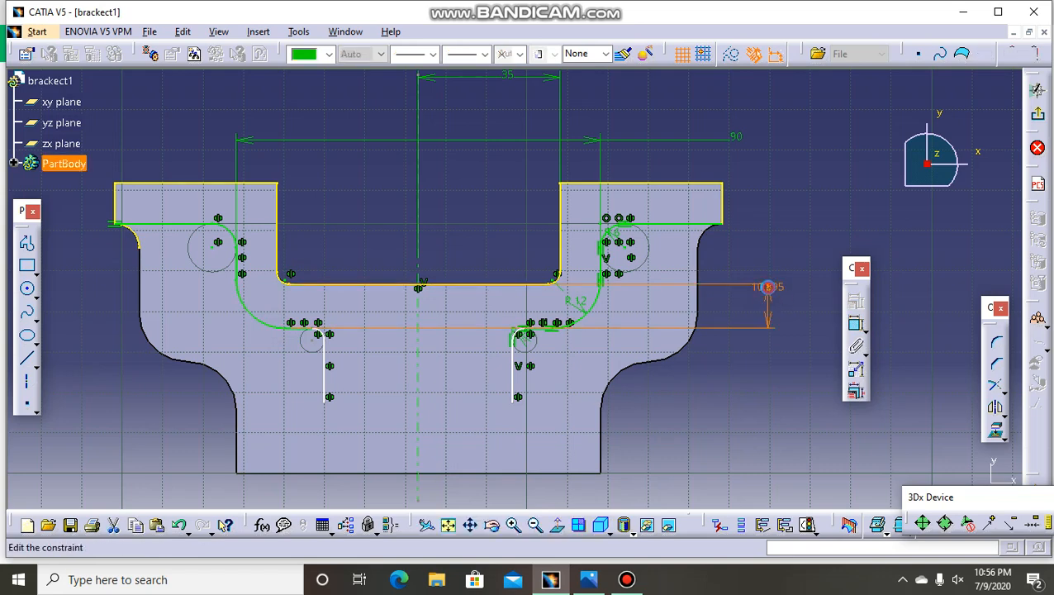
double_click(767, 286)
text(10)
key(Return)
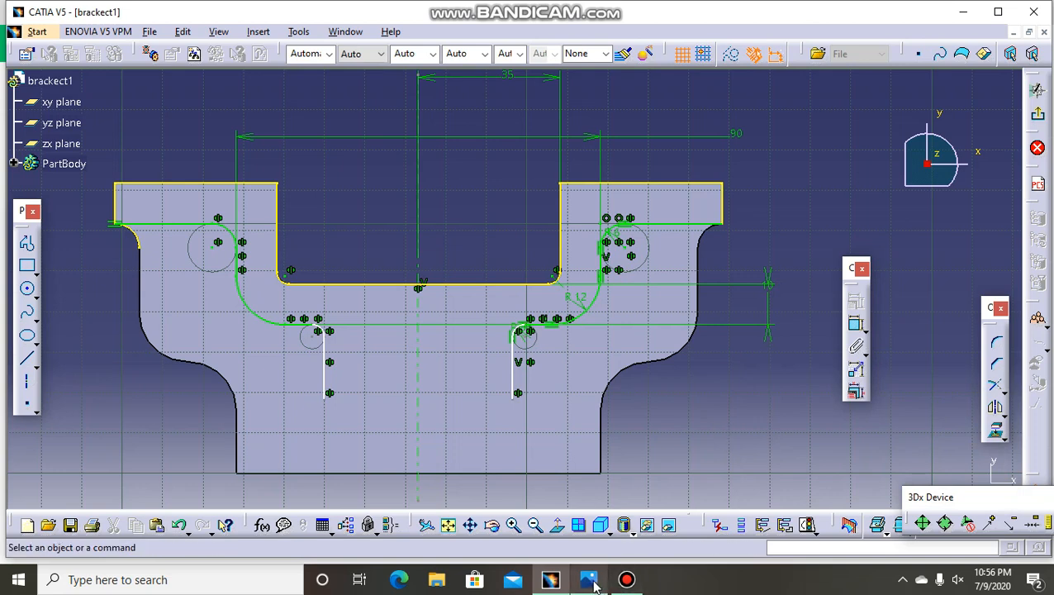
Check the reference drawing, and sketch a circle about 30 mm in diameter centred on the vertical axis below the slot
click(973, 23)
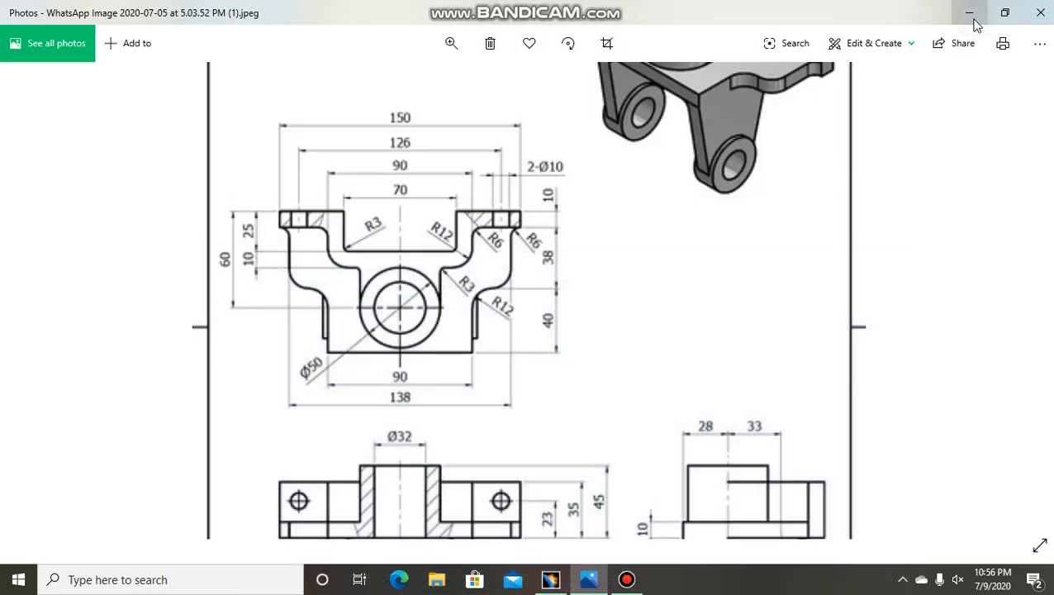
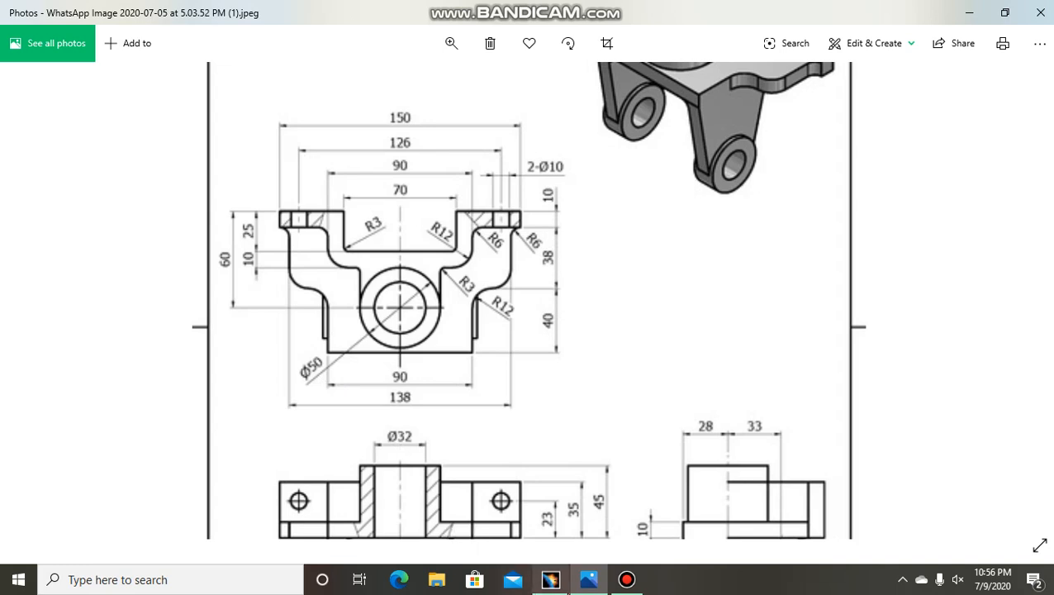
click(550, 581)
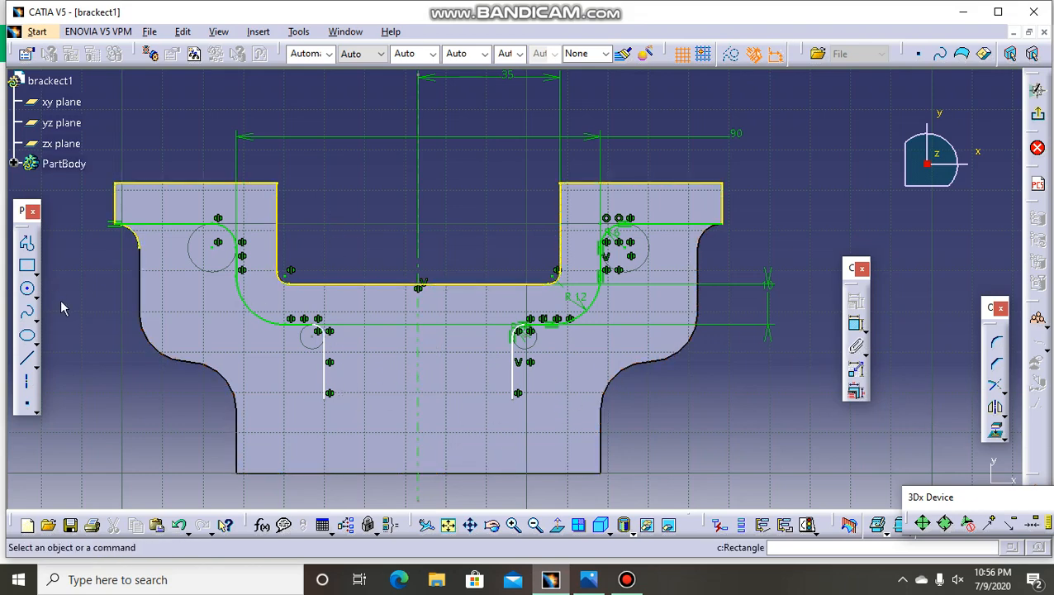
click(27, 290)
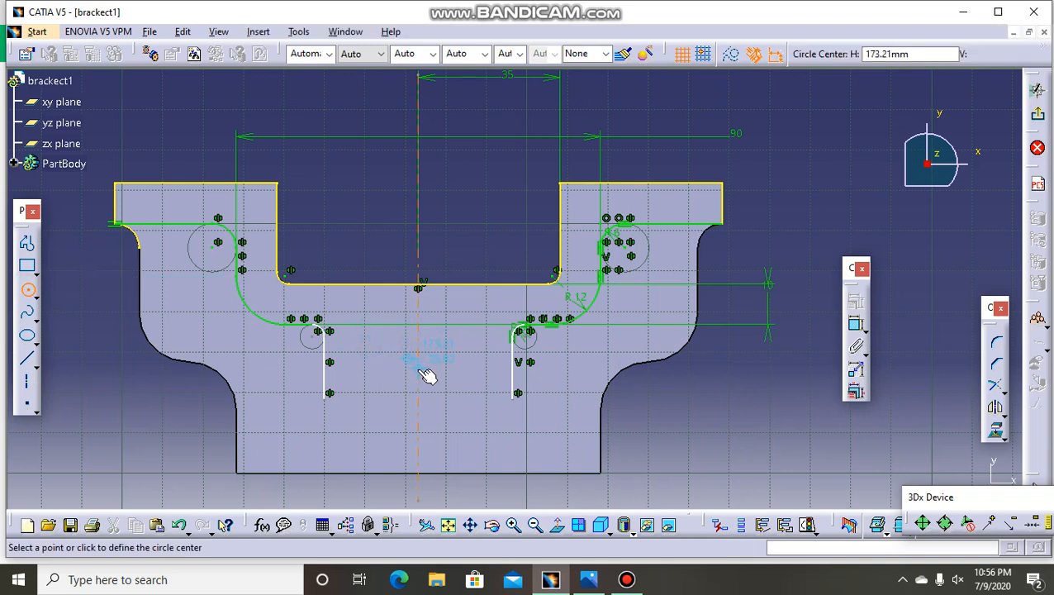
click(418, 421)
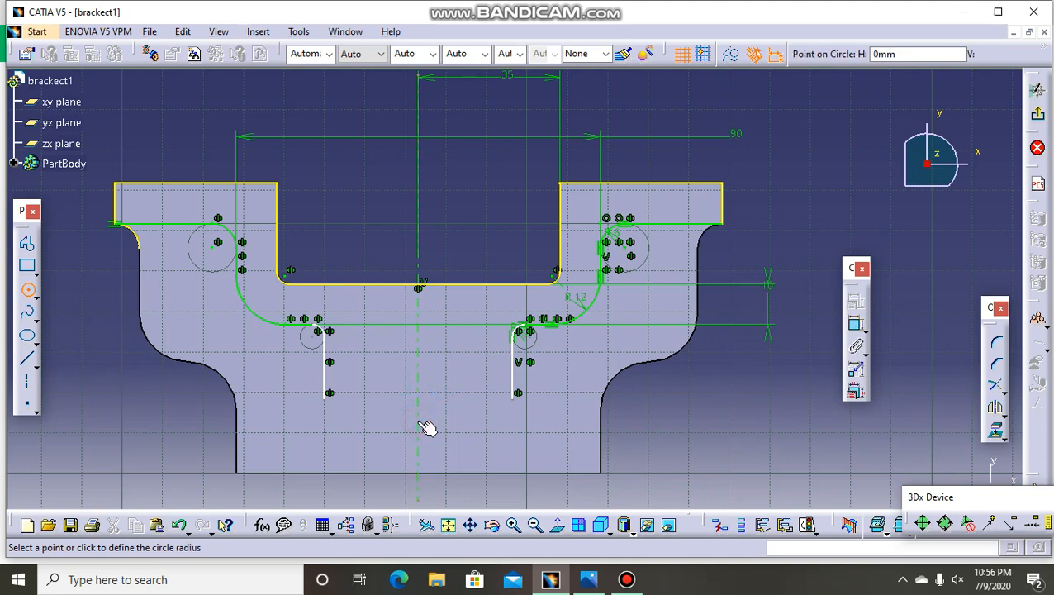
click(478, 412)
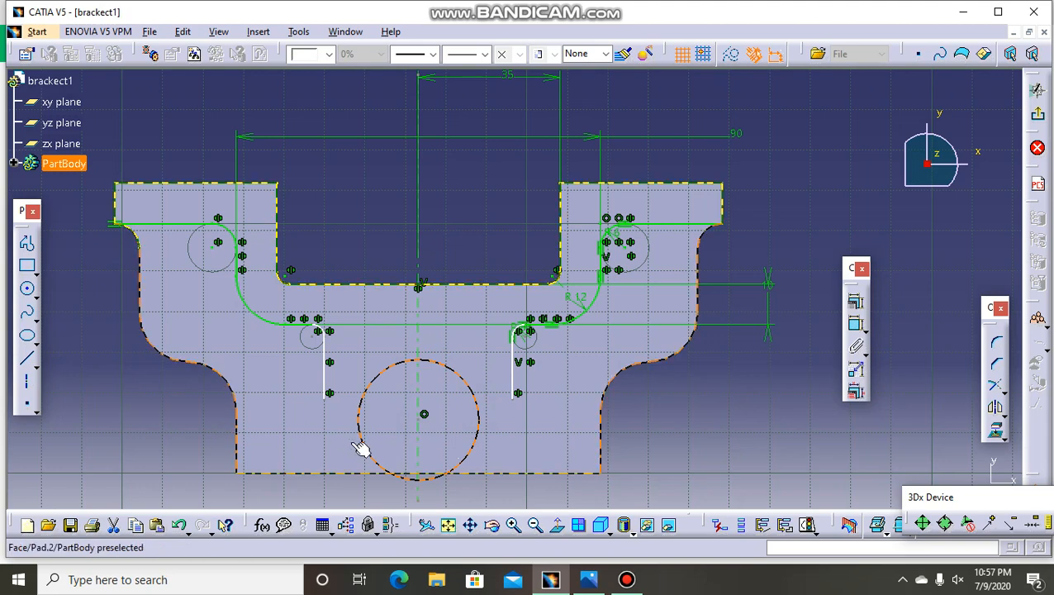
click(143, 422)
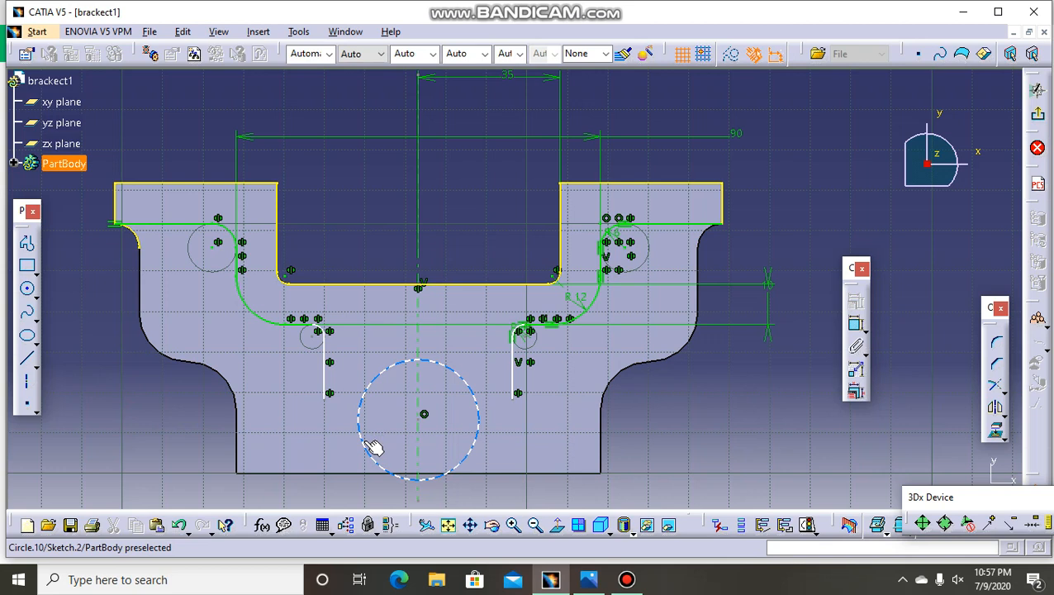
click(372, 446)
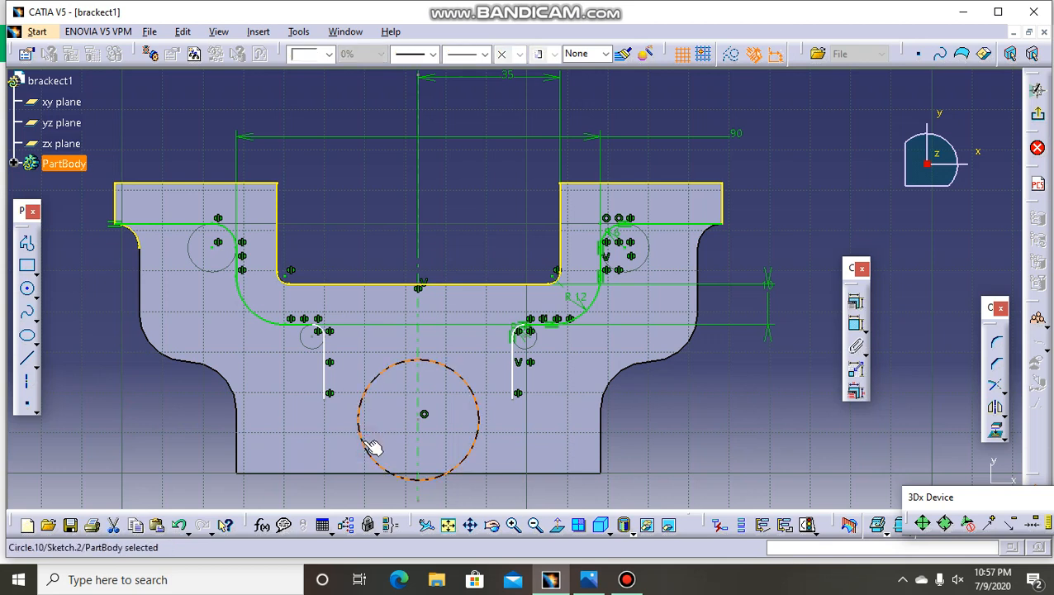
ctrl+click(330, 367)
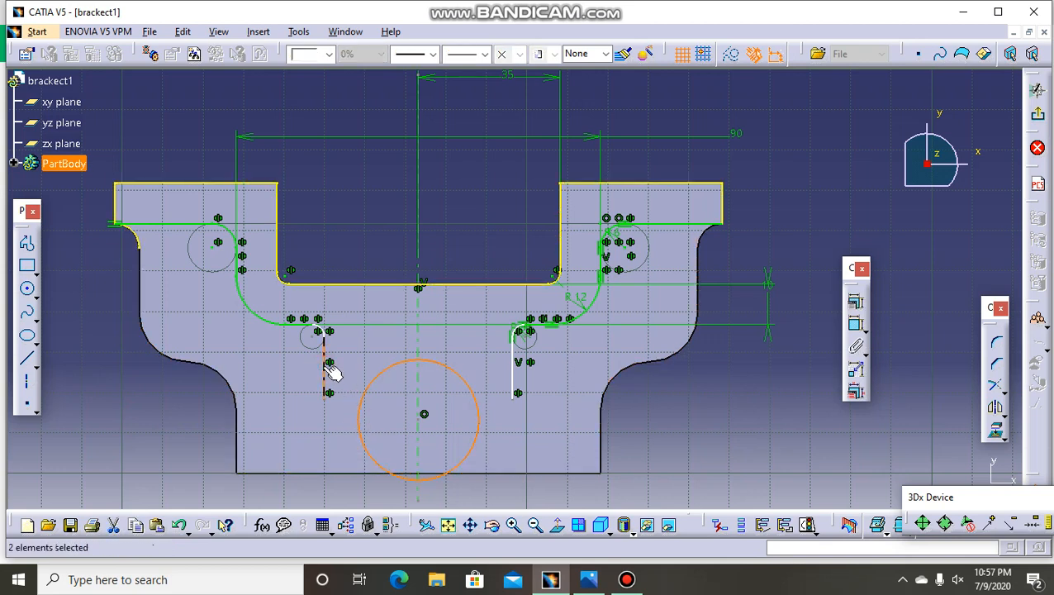
click(723, 418)
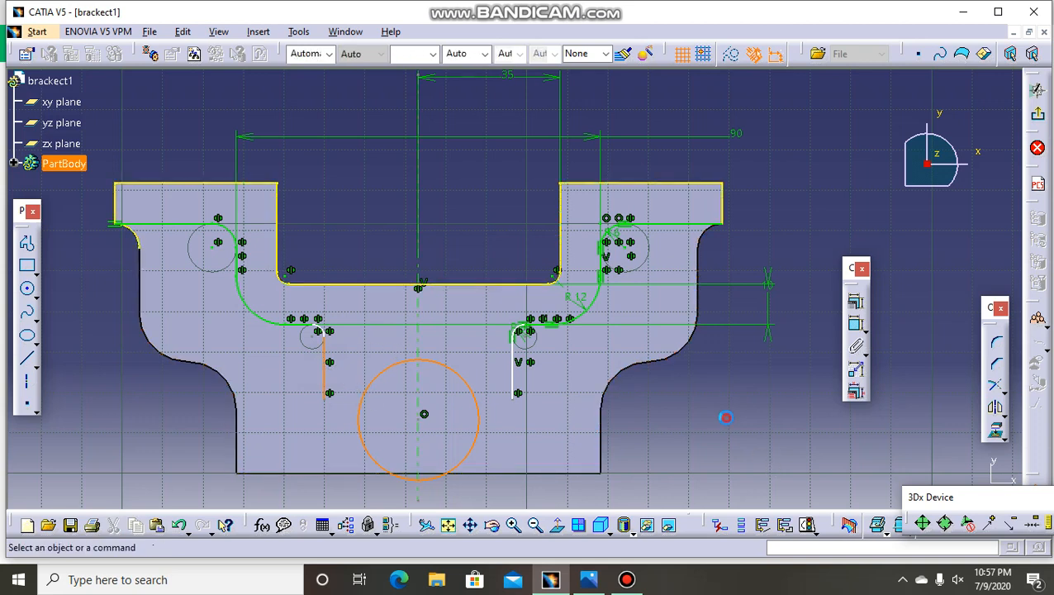
Check the reference drawing, and constrain the circle's centre to 60 mm below the bracket's top edge
click(964, 16)
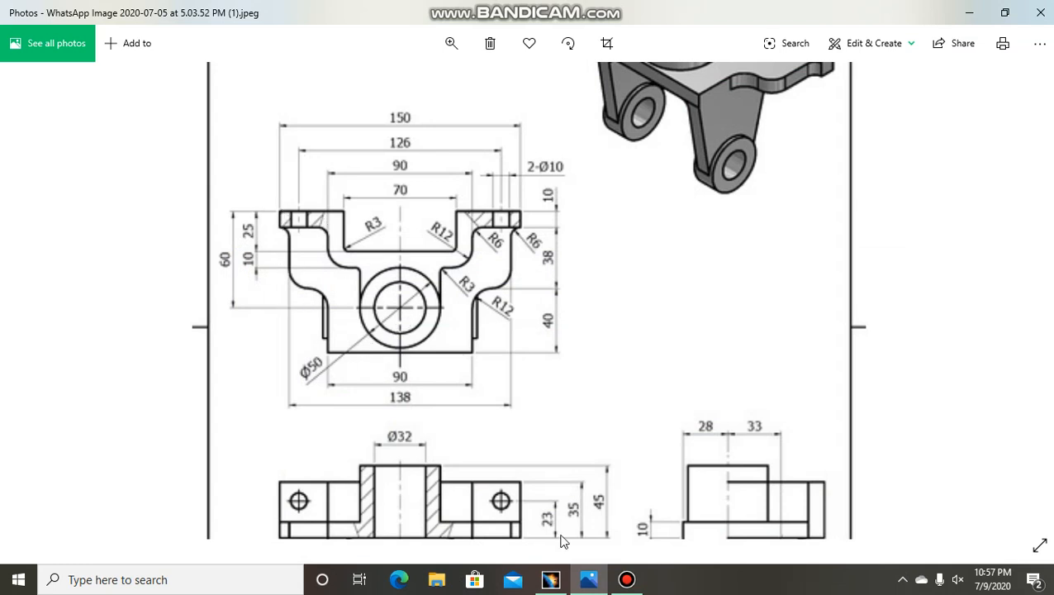
click(551, 581)
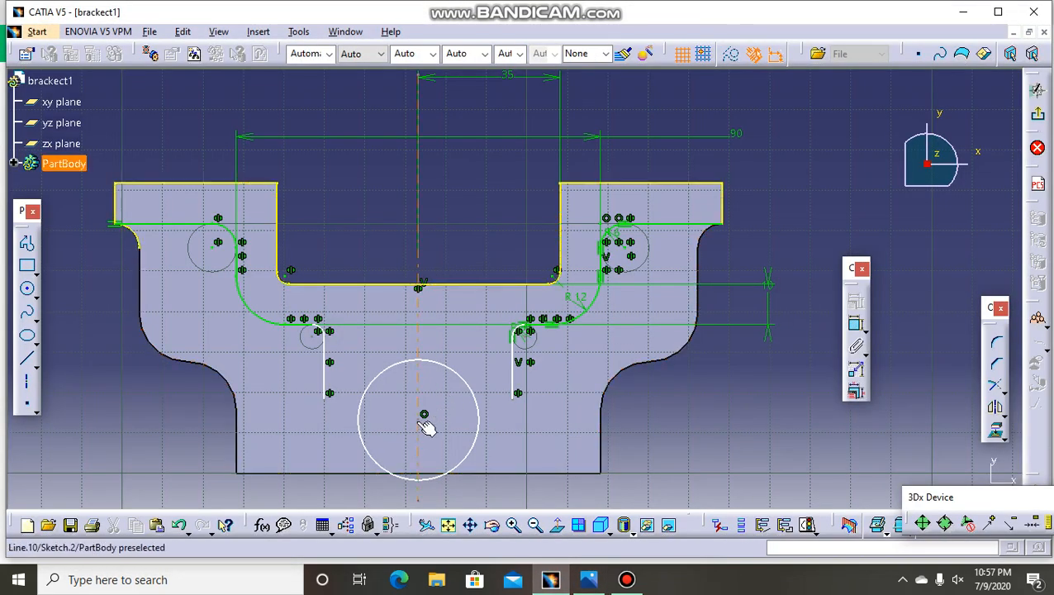
click(424, 415)
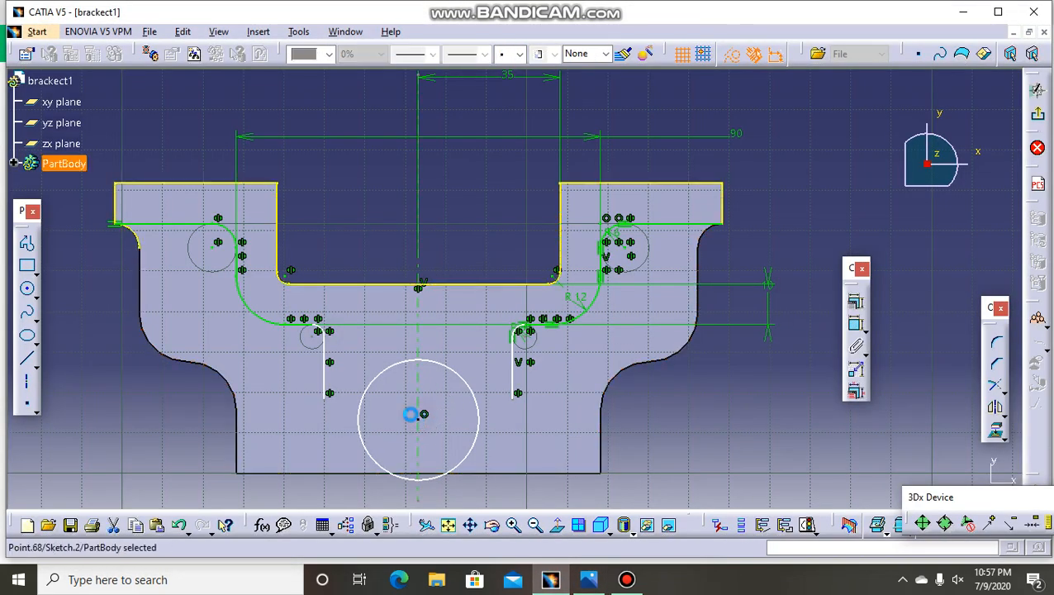
ctrl+click(252, 183)
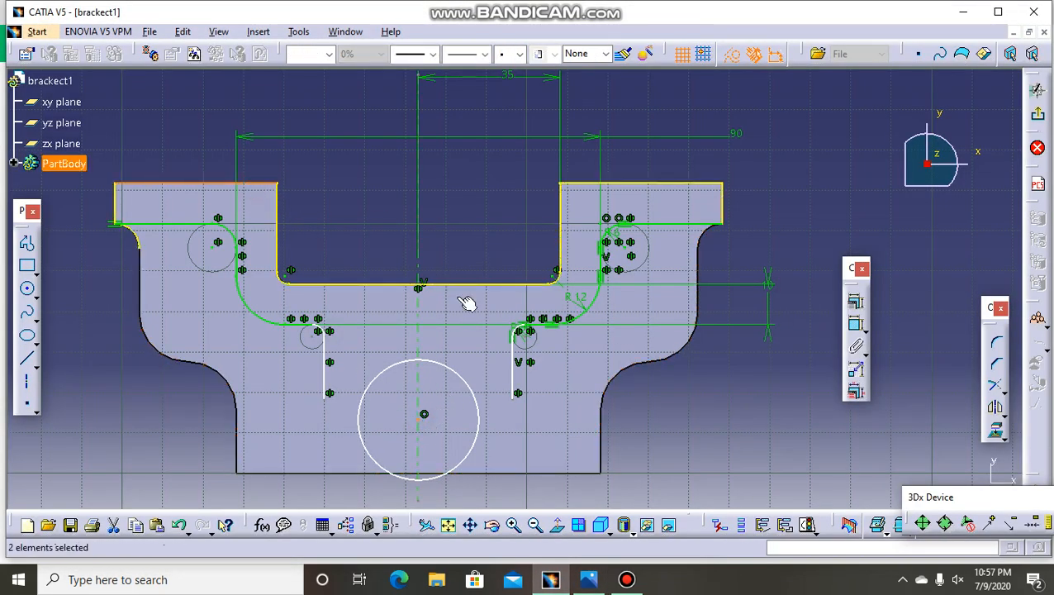
click(856, 327)
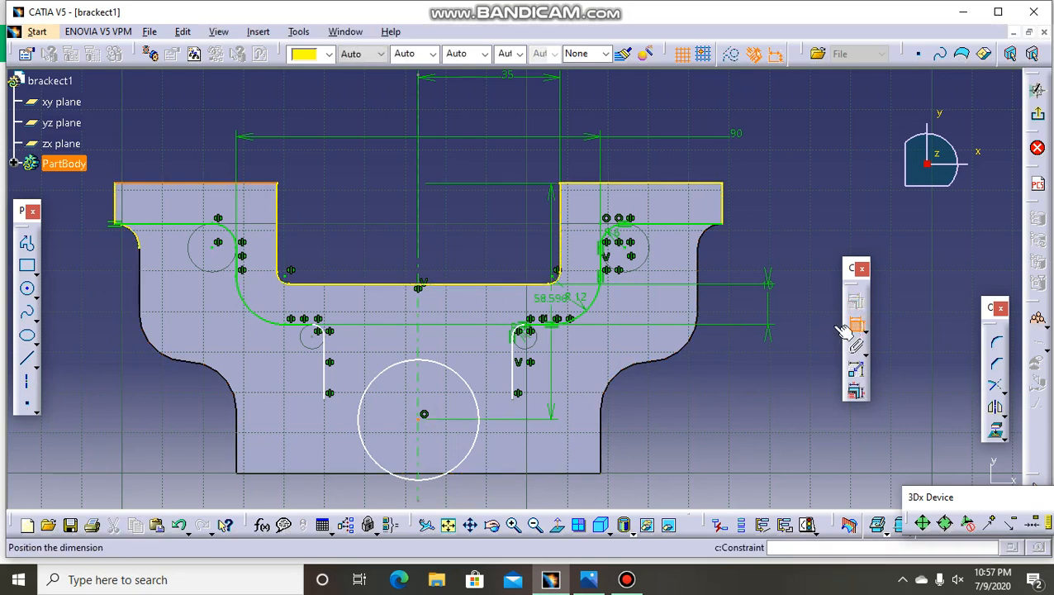
click(807, 323)
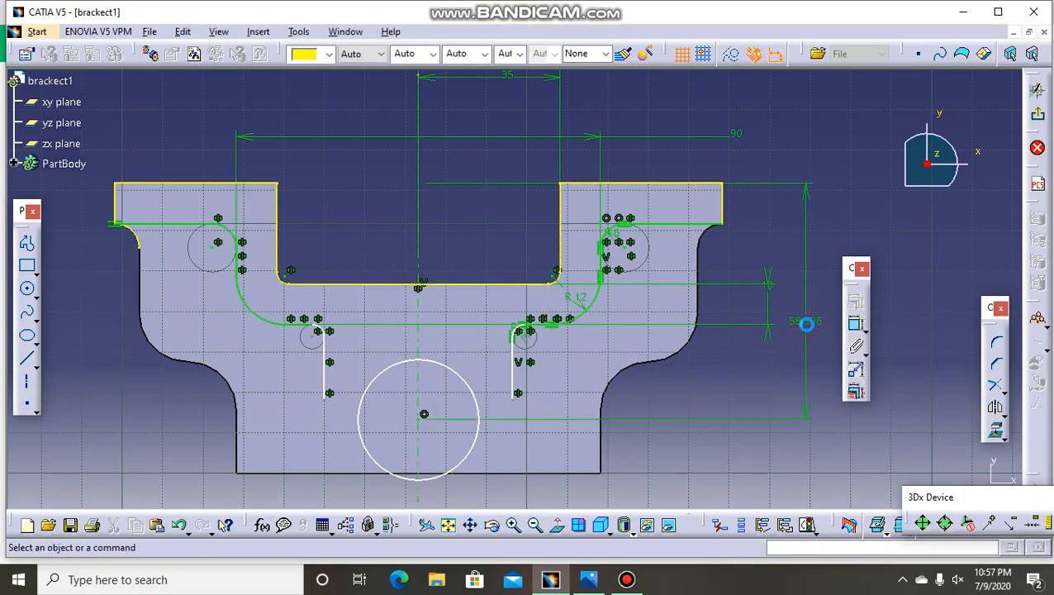
click(805, 319)
double_click(805, 319)
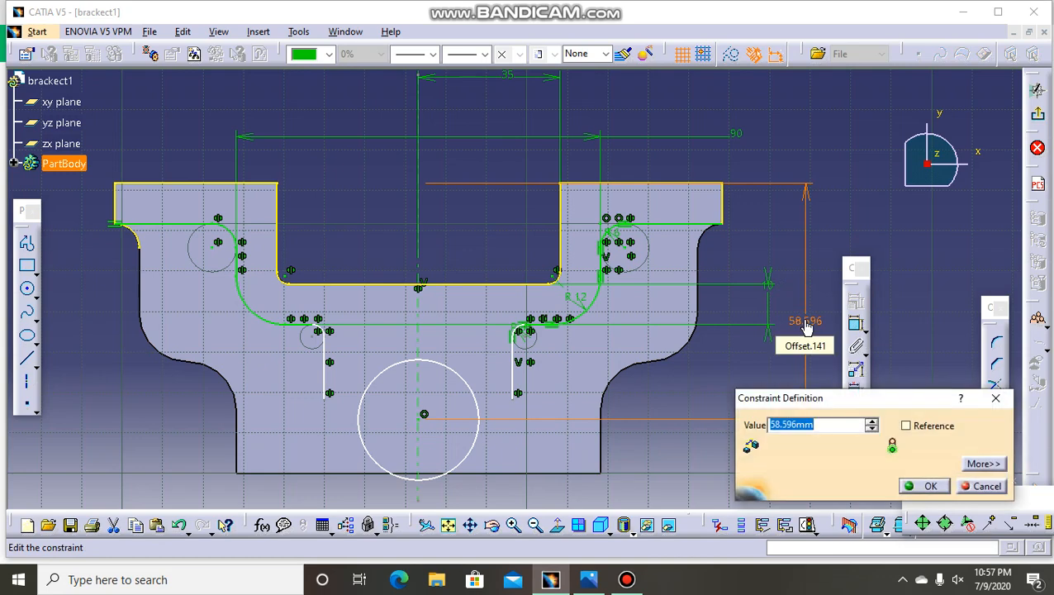
text(60)
key(Return)
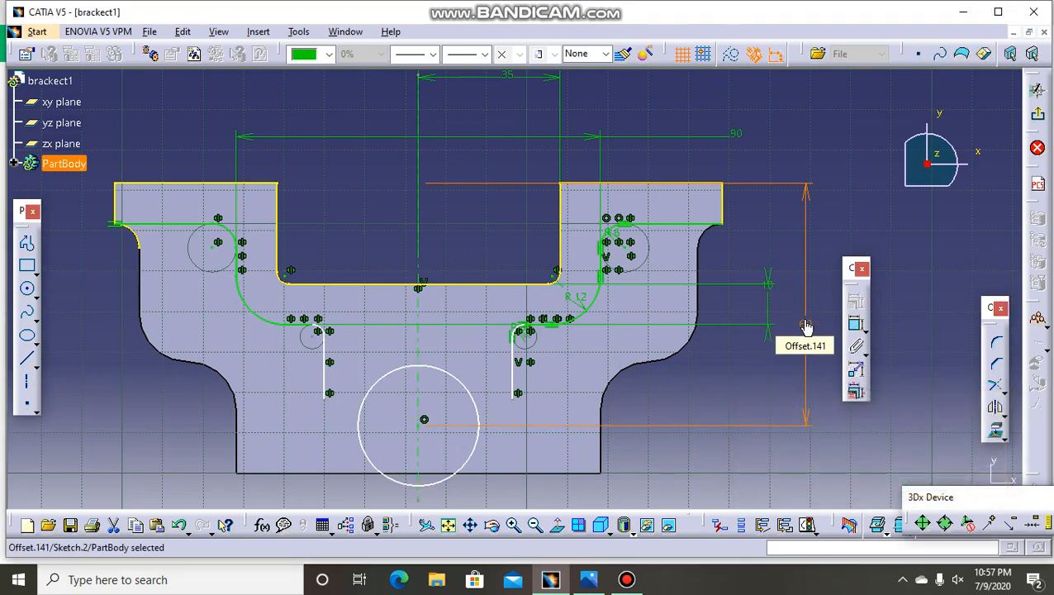
click(743, 458)
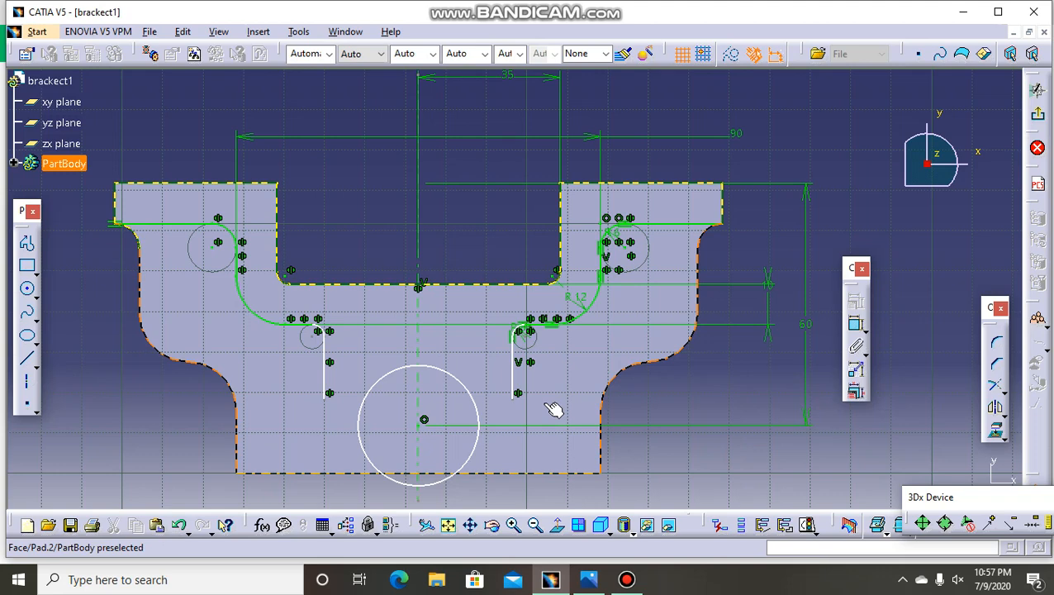
Dimension the diameter of the circle below the slot and set it to 50 mm
click(471, 399)
click(856, 324)
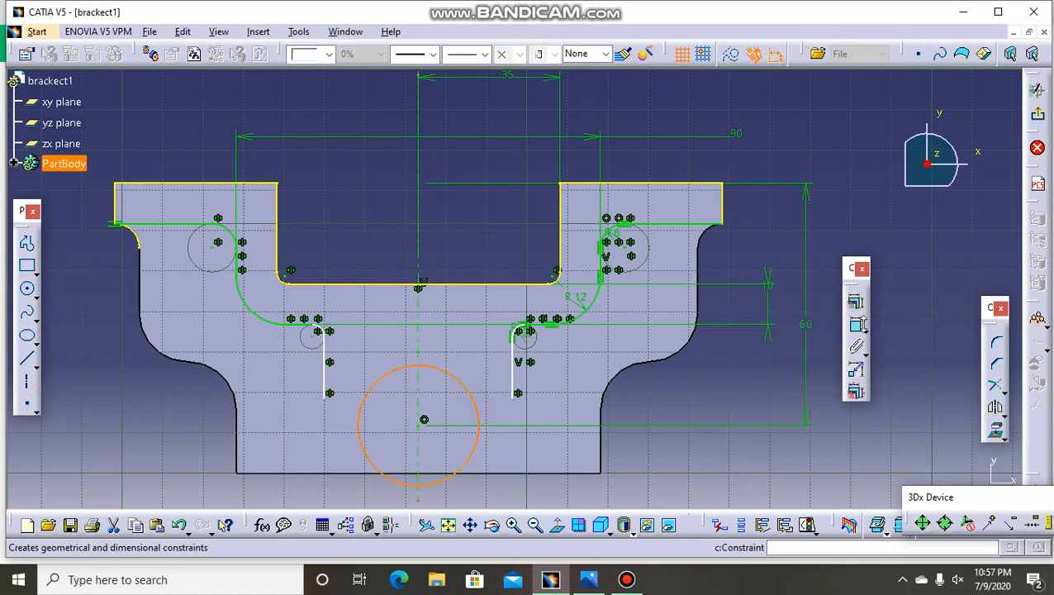
click(857, 325)
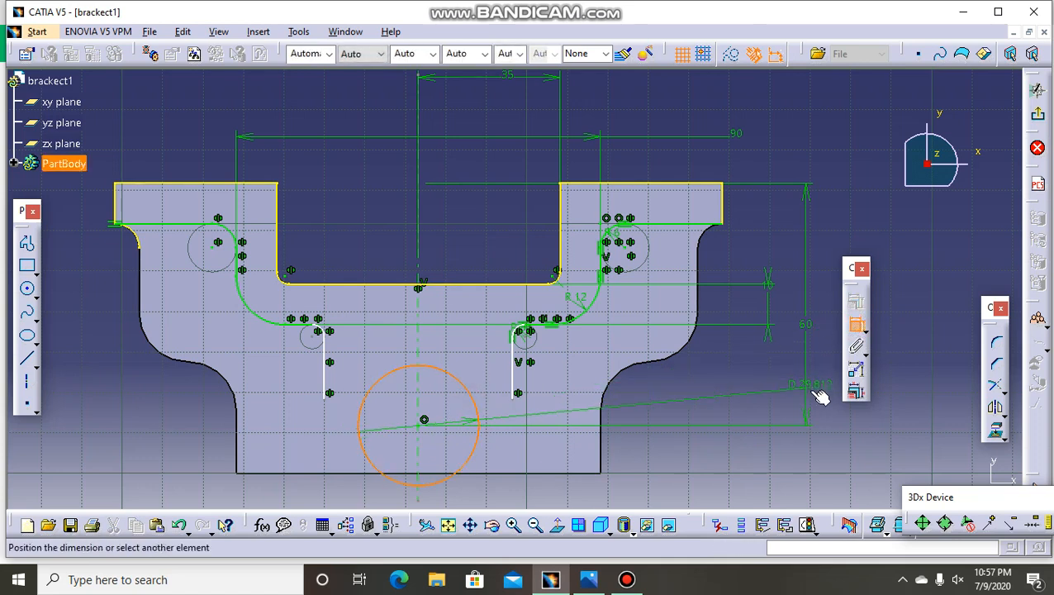
click(826, 357)
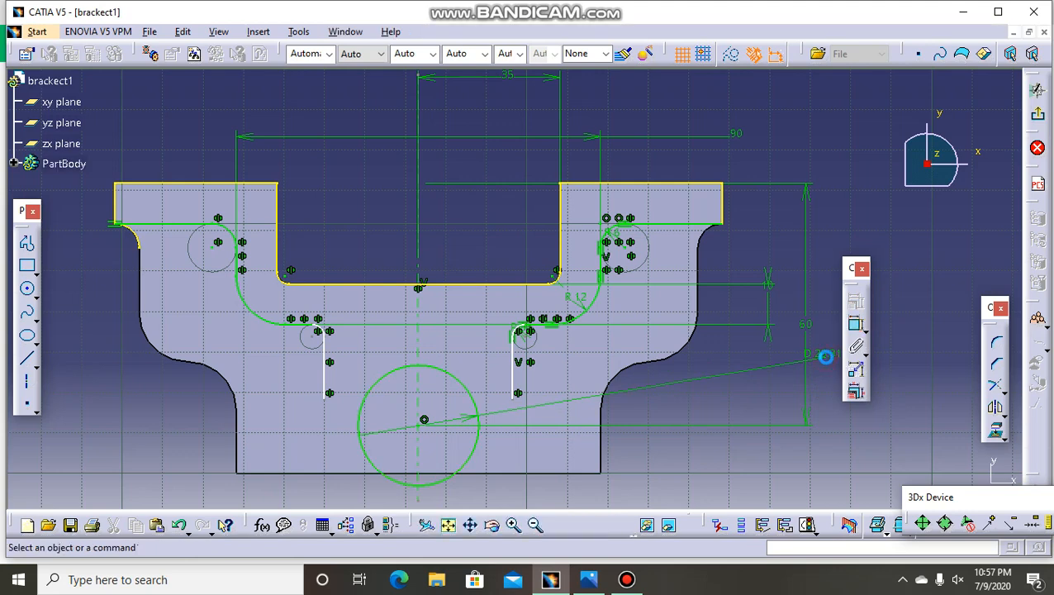
double_click(826, 358)
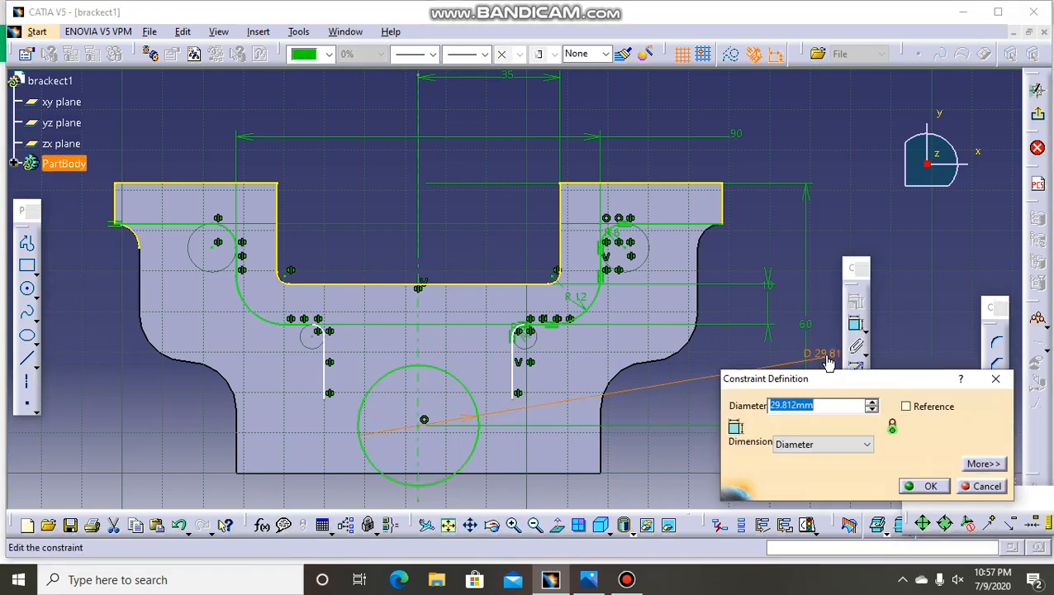
text(50)
key(Return)
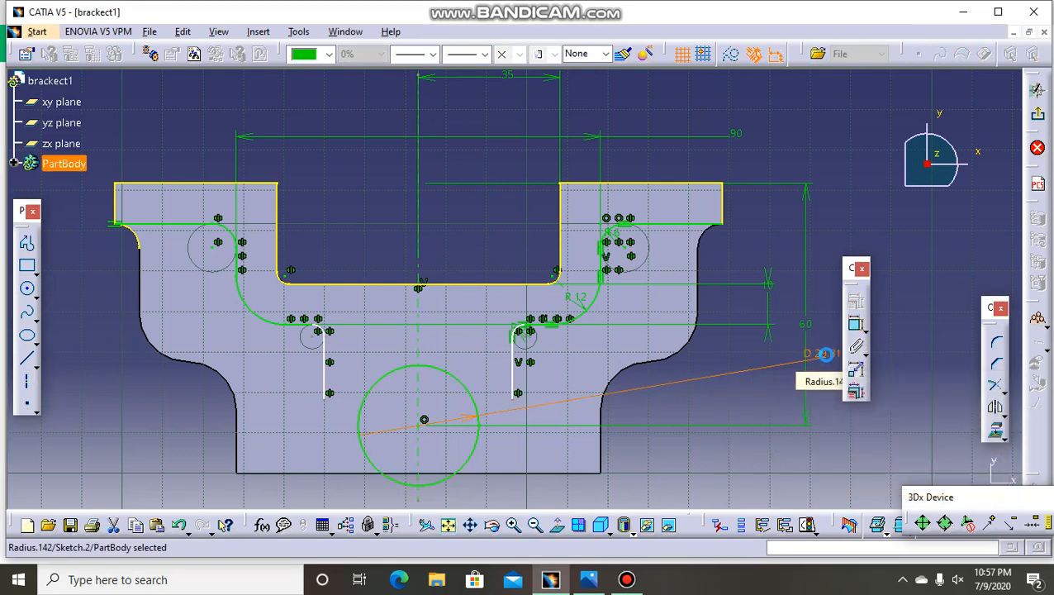
click(761, 406)
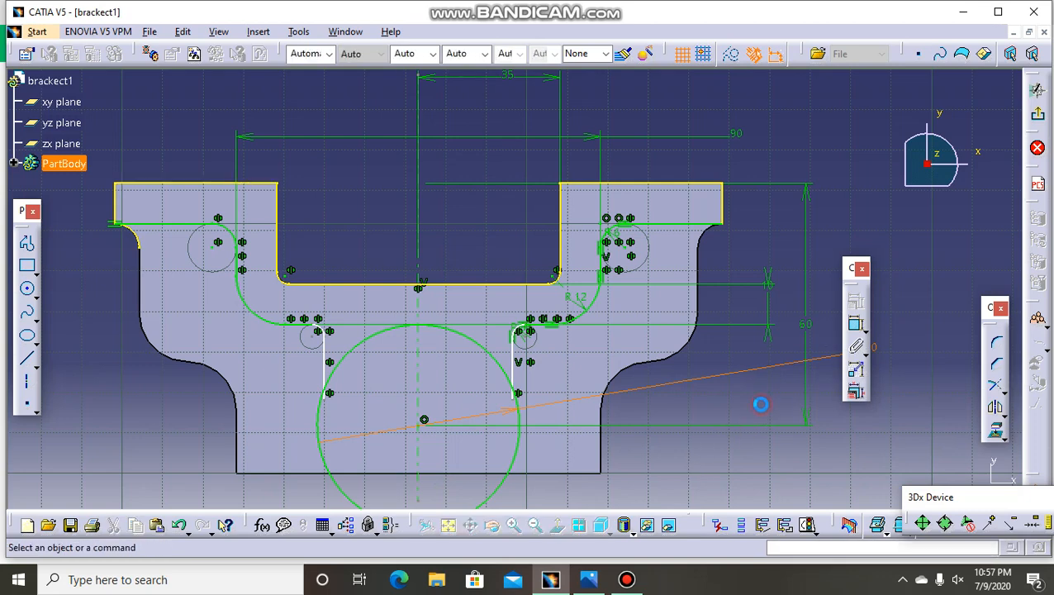
click(535, 525)
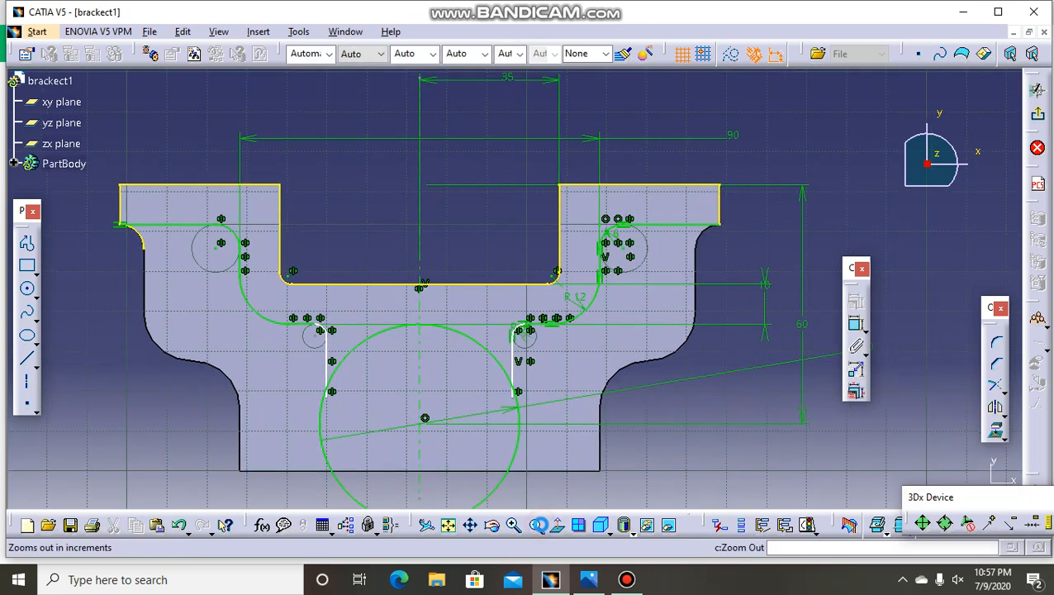
click(535, 526)
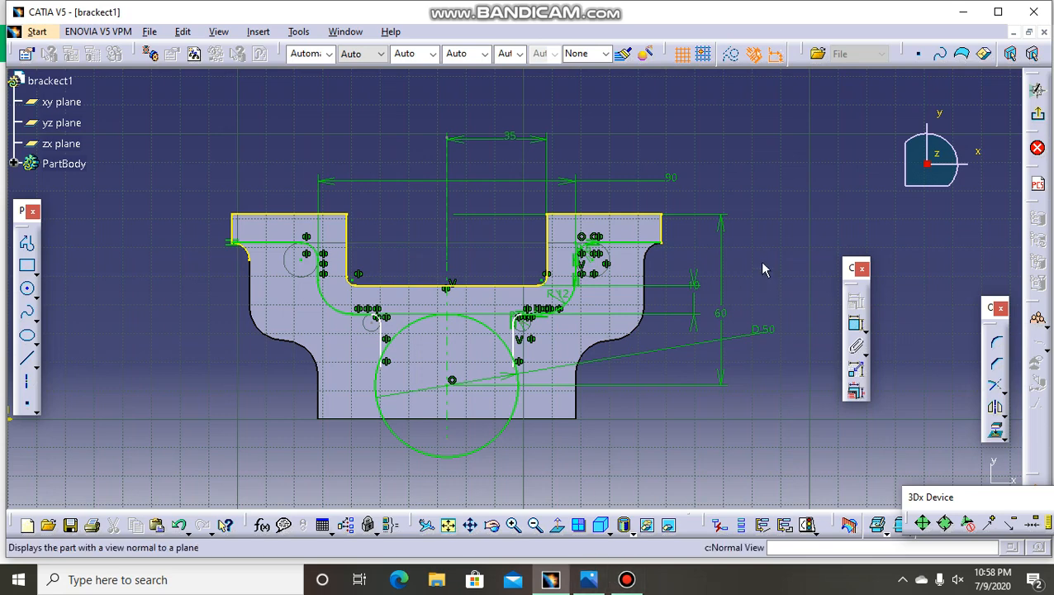
click(963, 13)
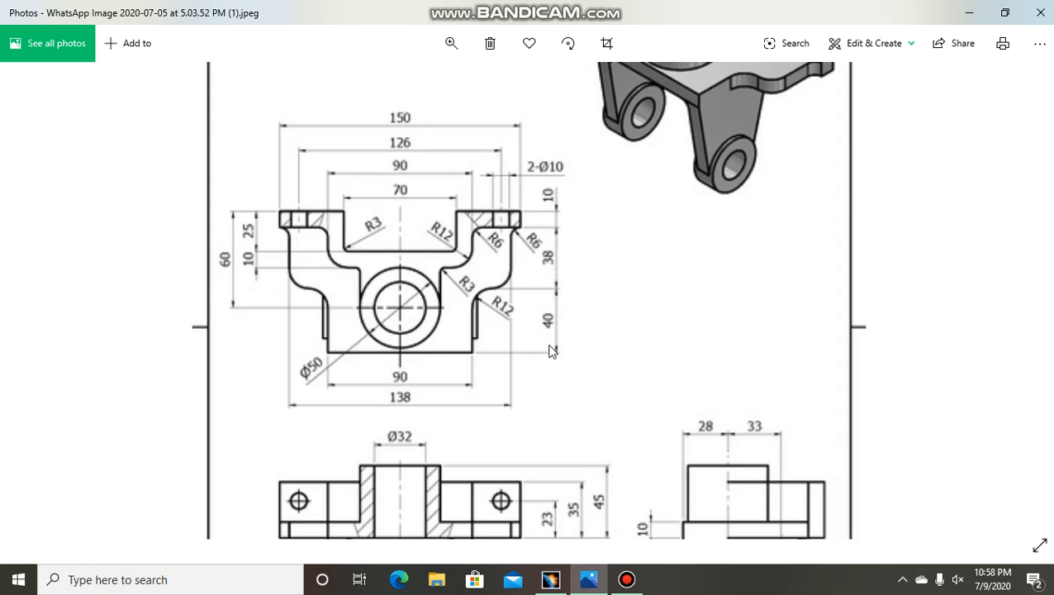
click(968, 13)
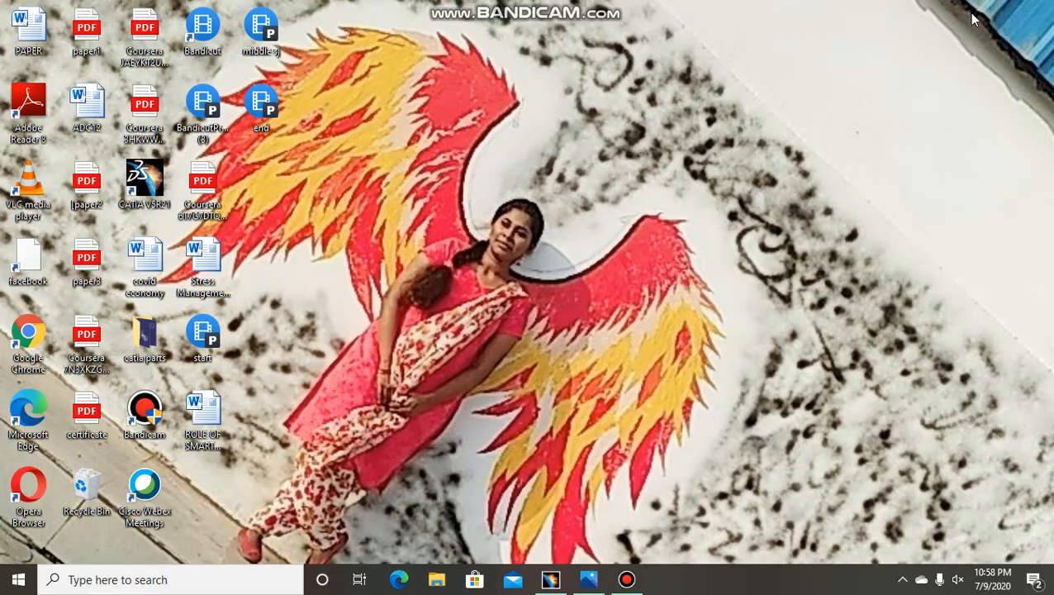
mouse_move(626, 579)
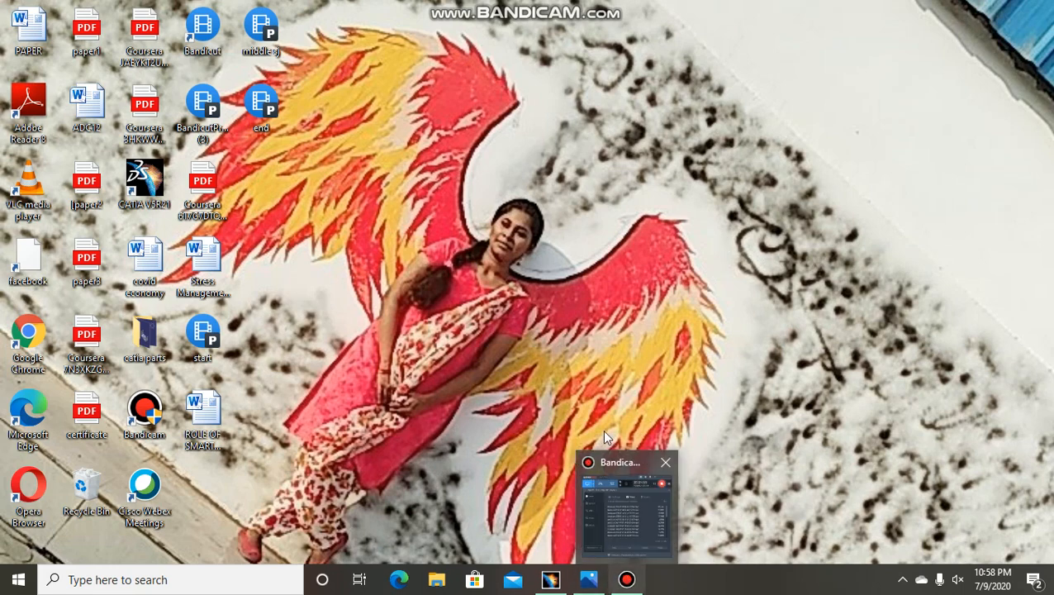
click(548, 580)
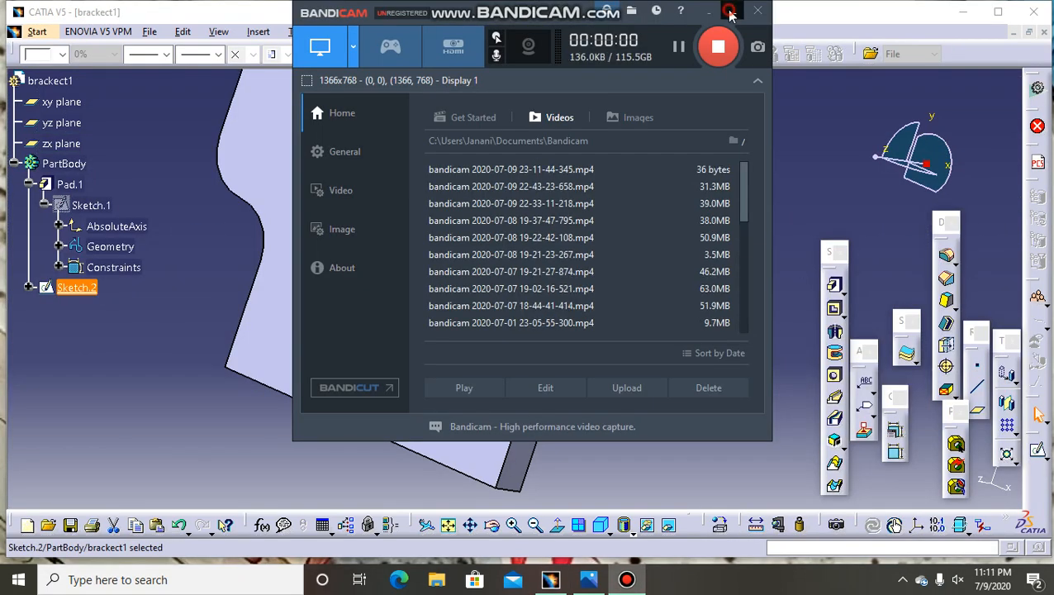
click(730, 13)
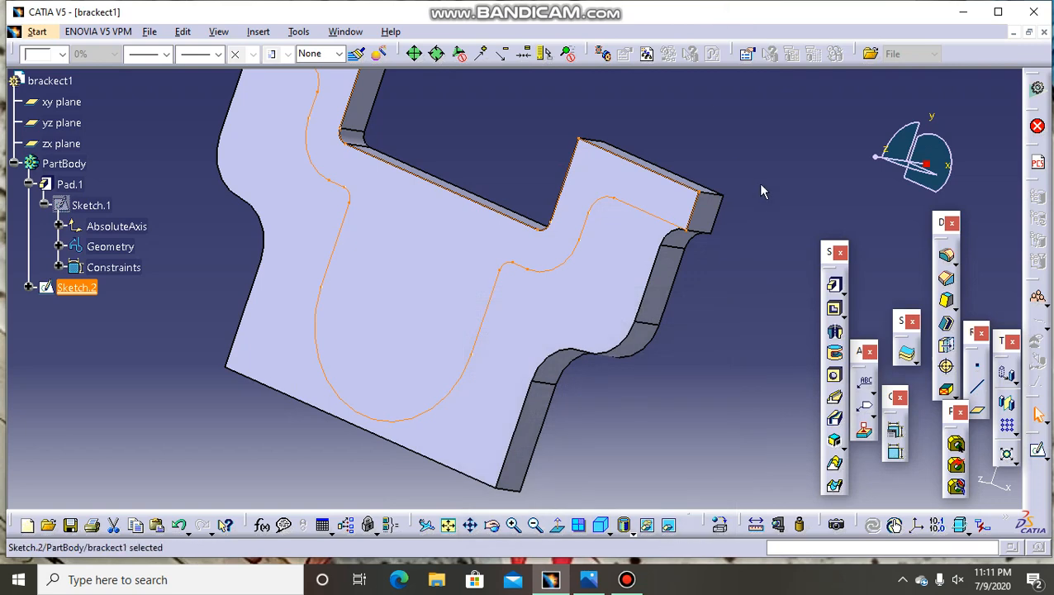
Check the height dimensions in the reference drawing, and extrude the inner profile sketch 35 mm from the bracket face with Pad
click(535, 522)
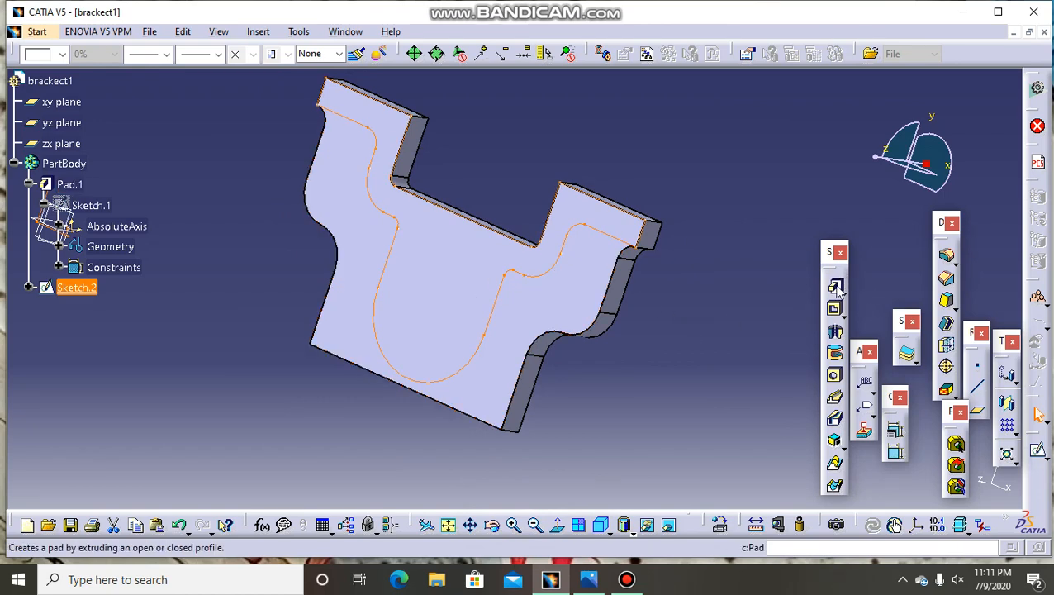
click(834, 284)
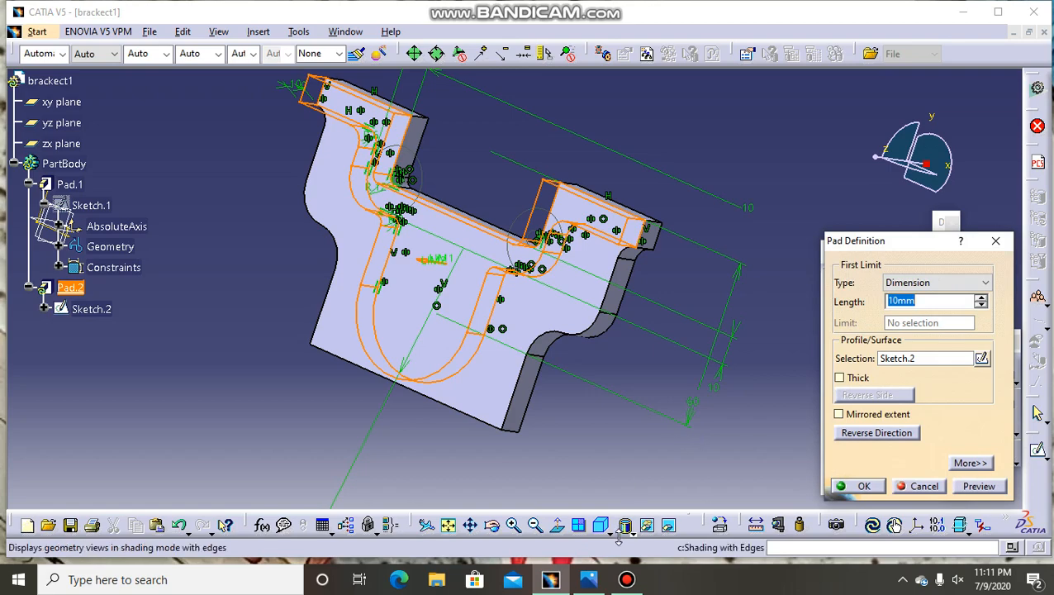
click(975, 23)
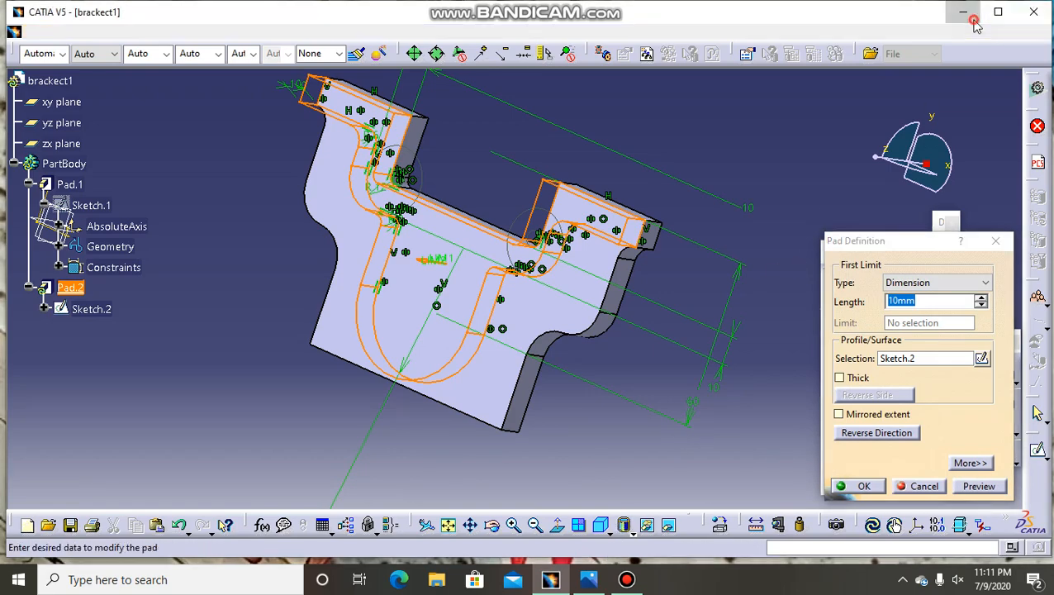
click(589, 579)
ctrl+scroll(459, 283, up, 3)
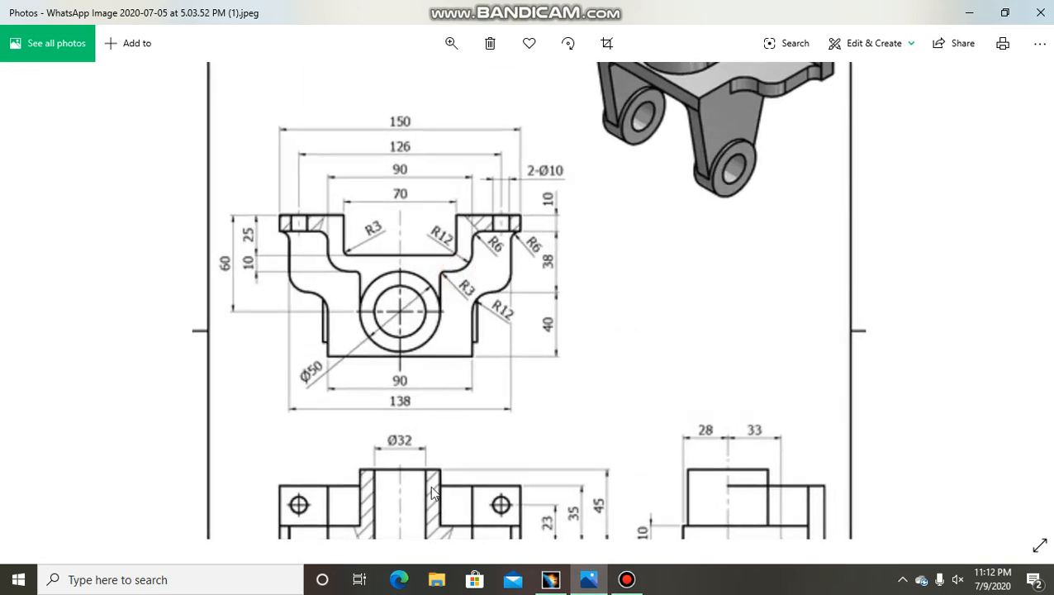
scroll(452, 309, down, 3)
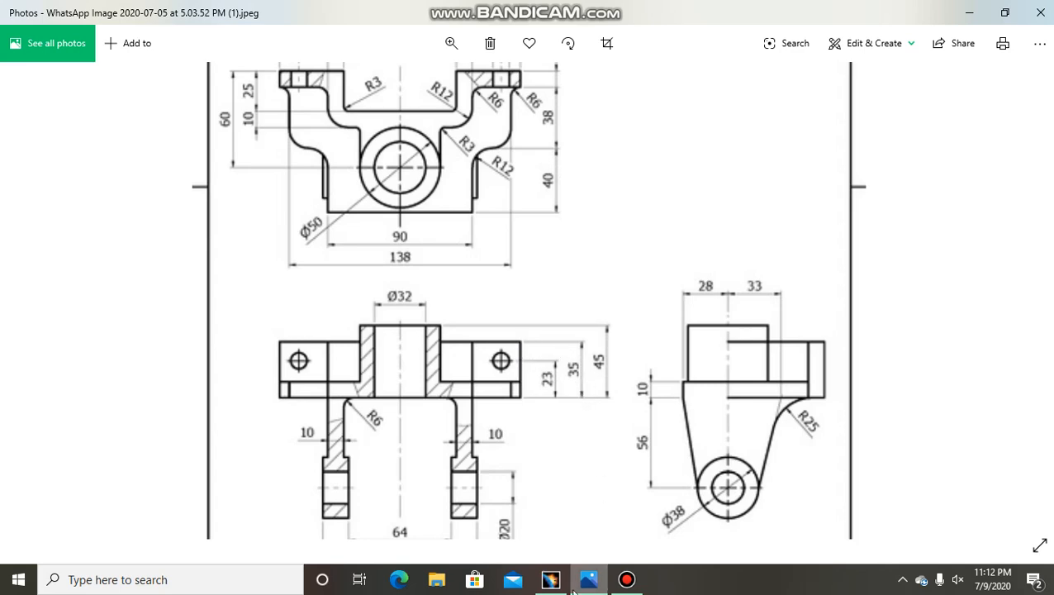
click(550, 578)
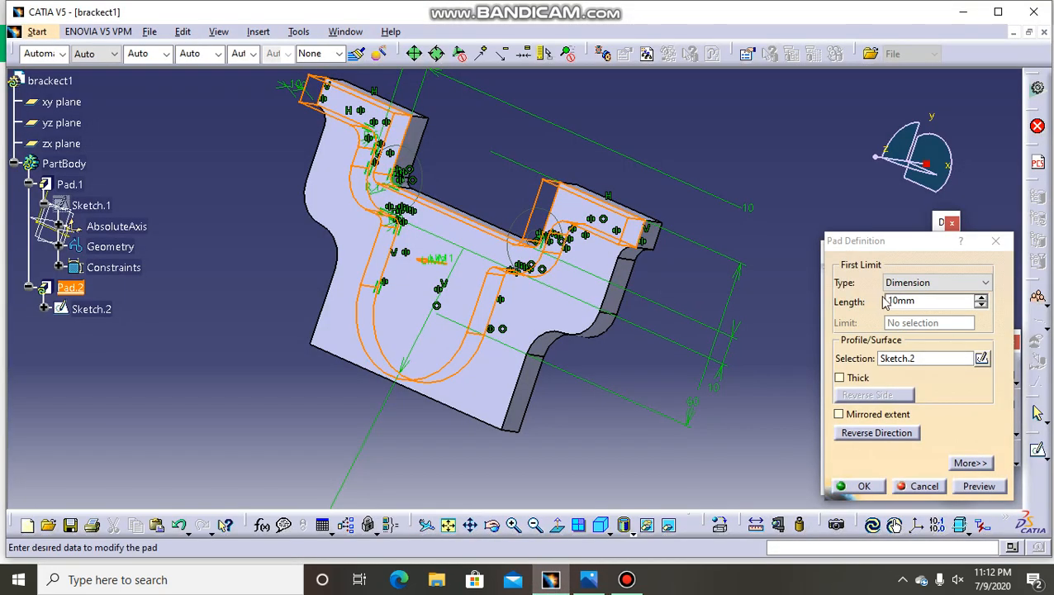
click(925, 300)
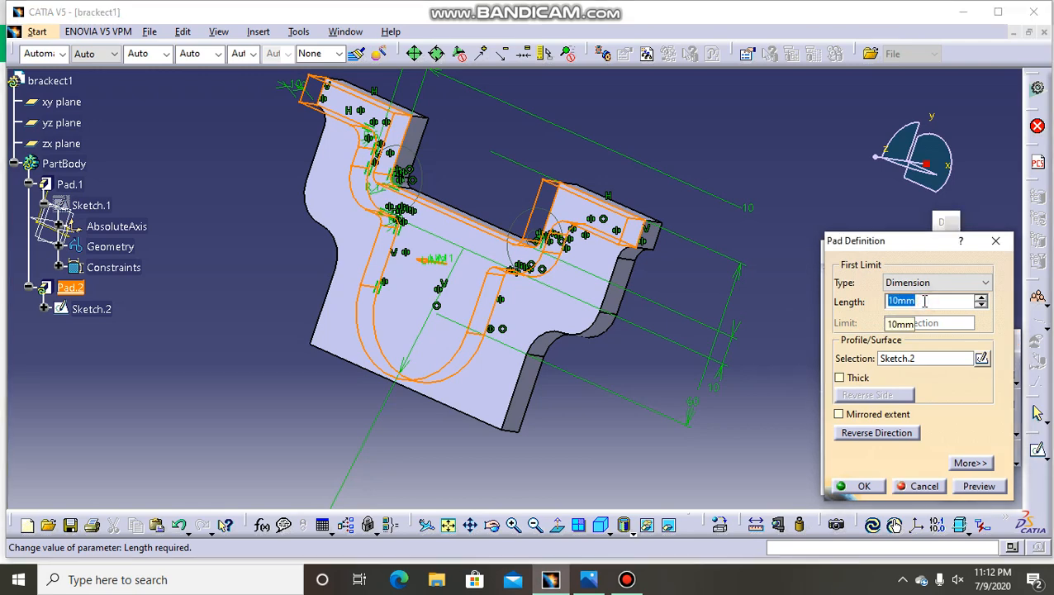
text(35)
key(Return)
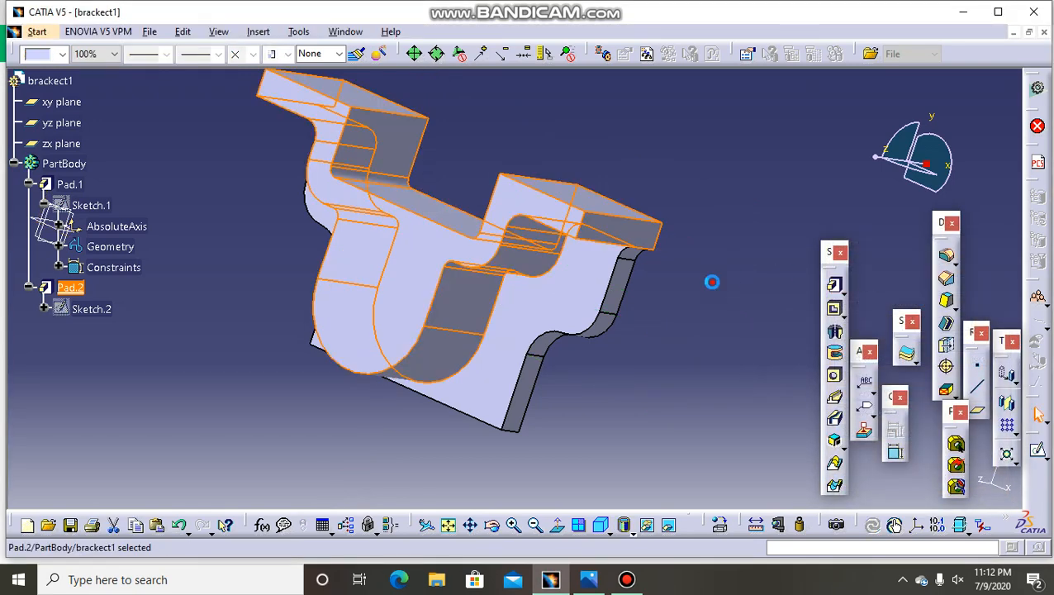
Inspect the raised pad from an oblique view and review its extrusion length in its definition without changing it
click(493, 525)
mouse_move(504, 312)
mouse_down()
mouse_move(441, 310)
mouse_move(510, 321)
mouse_up()
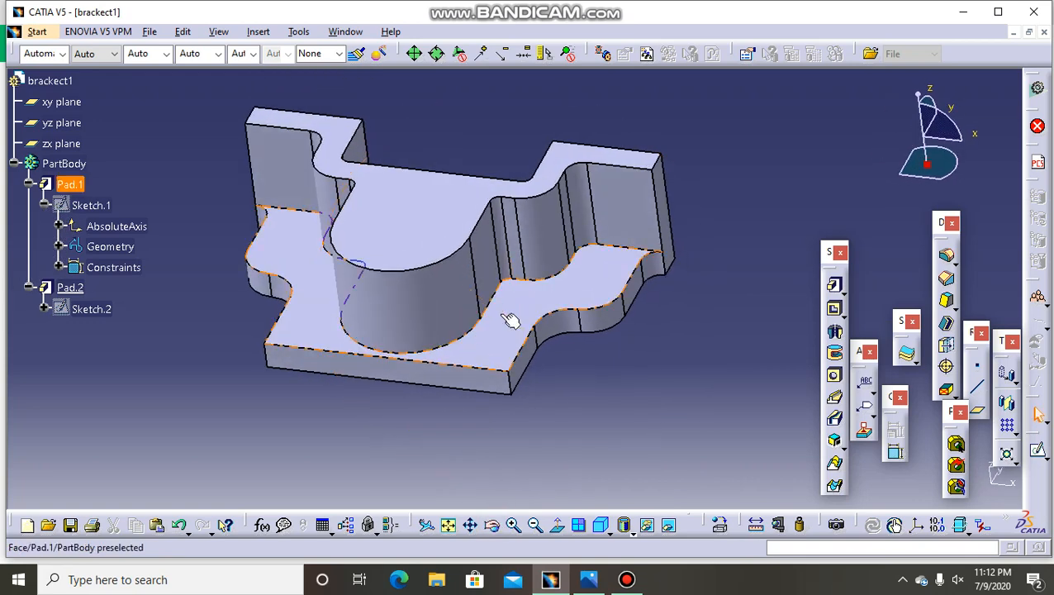
double_click(462, 279)
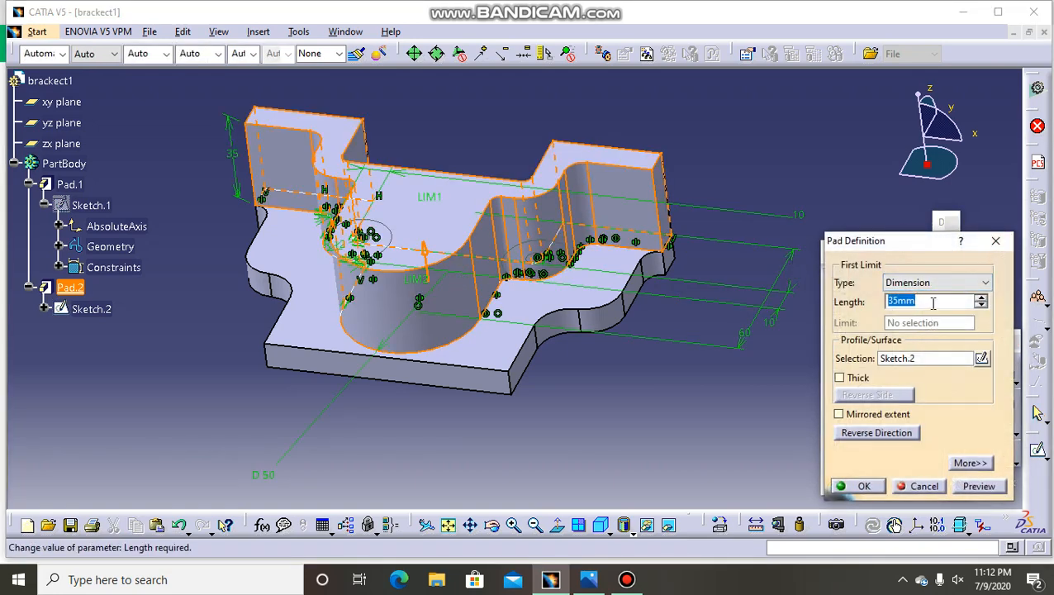
click(996, 241)
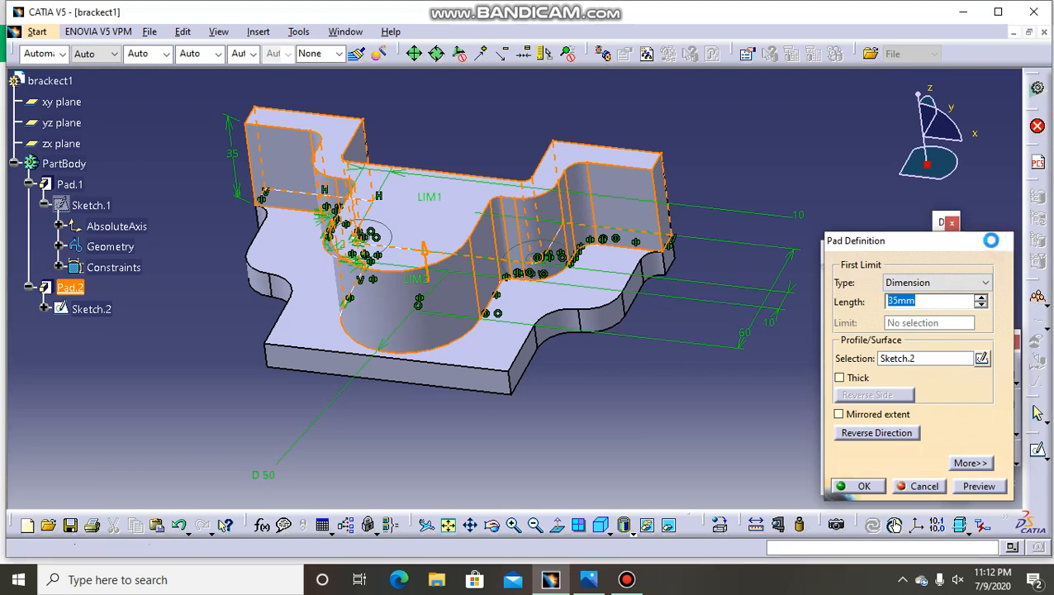
Start a sketch on the raised pad's top face, and draw a vertical axis through the middle of the slot
click(383, 235)
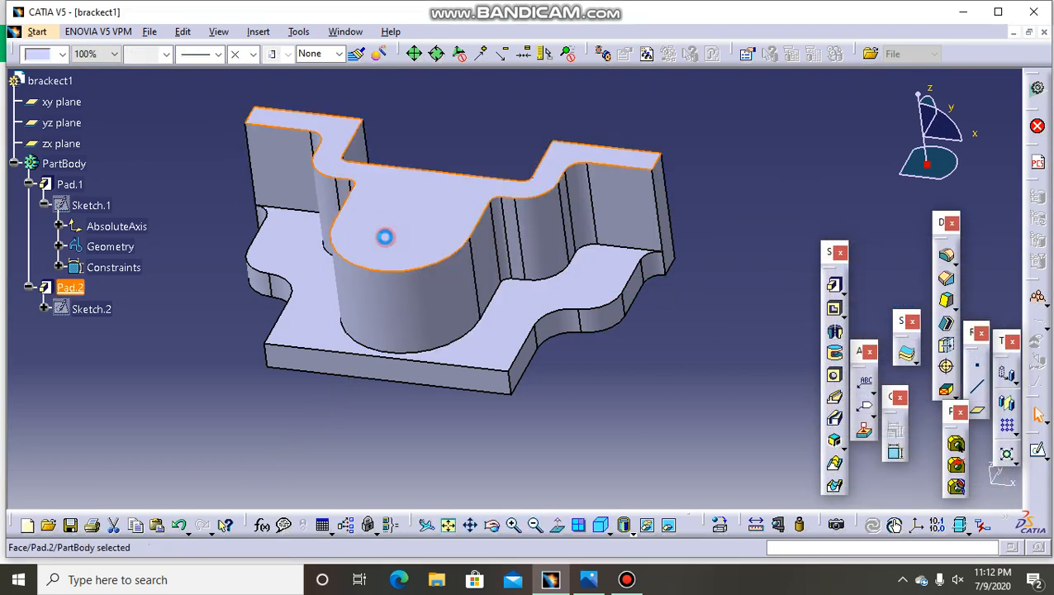
click(1038, 448)
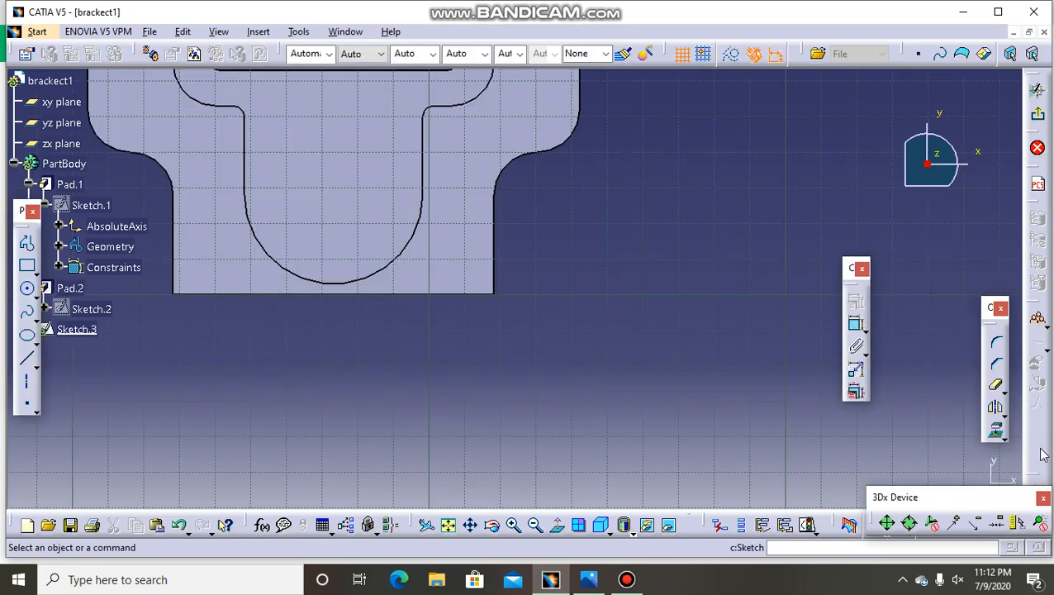
click(557, 526)
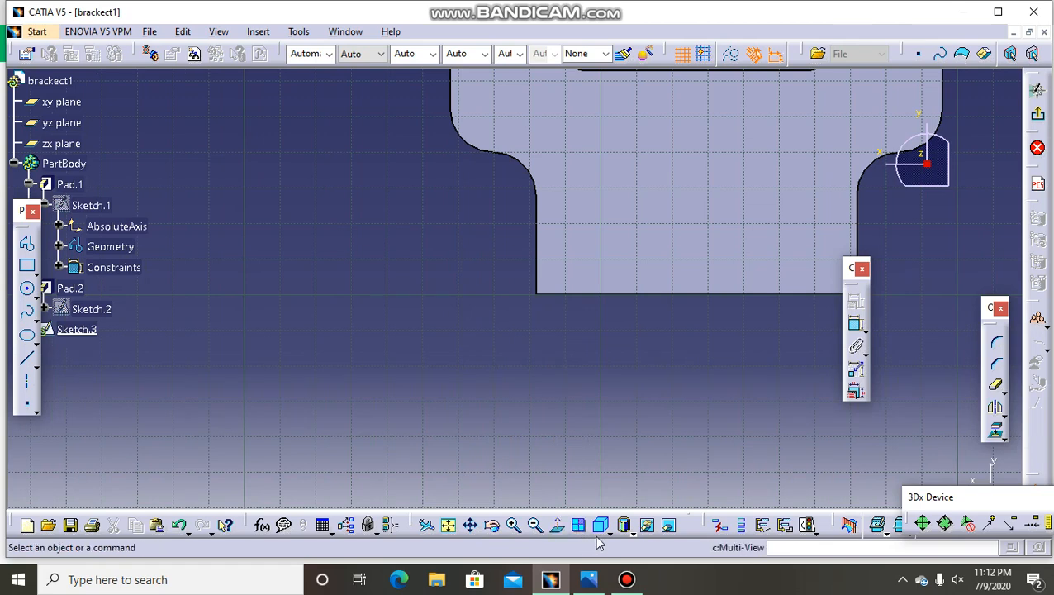
click(557, 526)
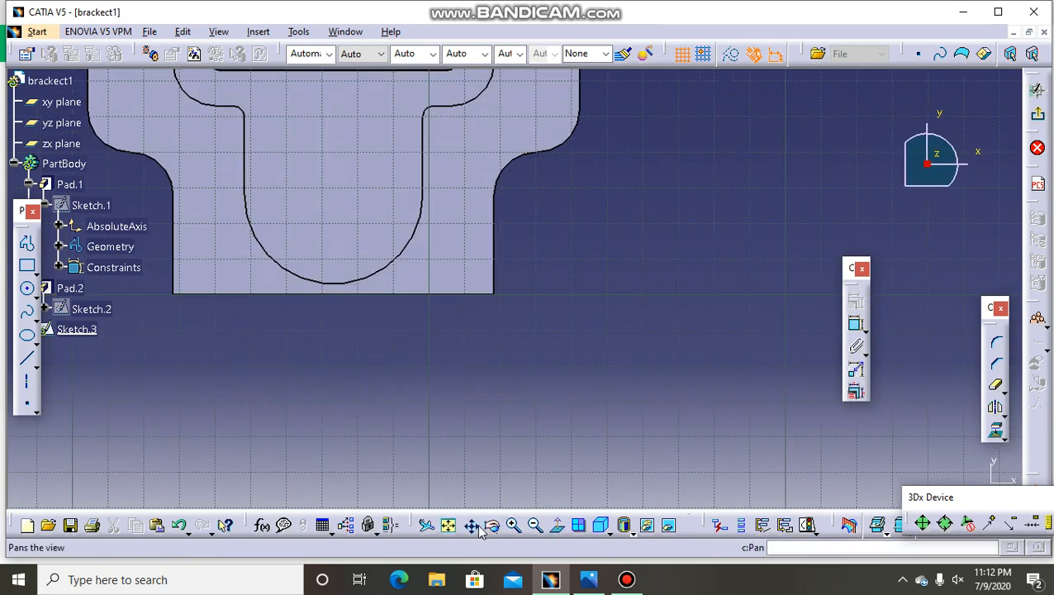
click(470, 525)
drag(541, 332, 614, 441)
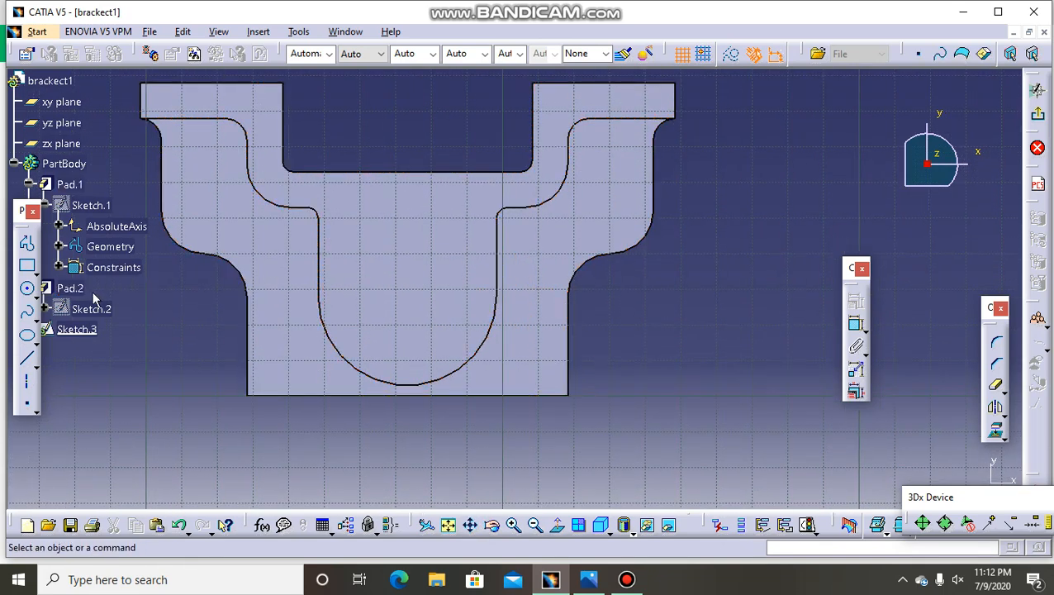
click(28, 384)
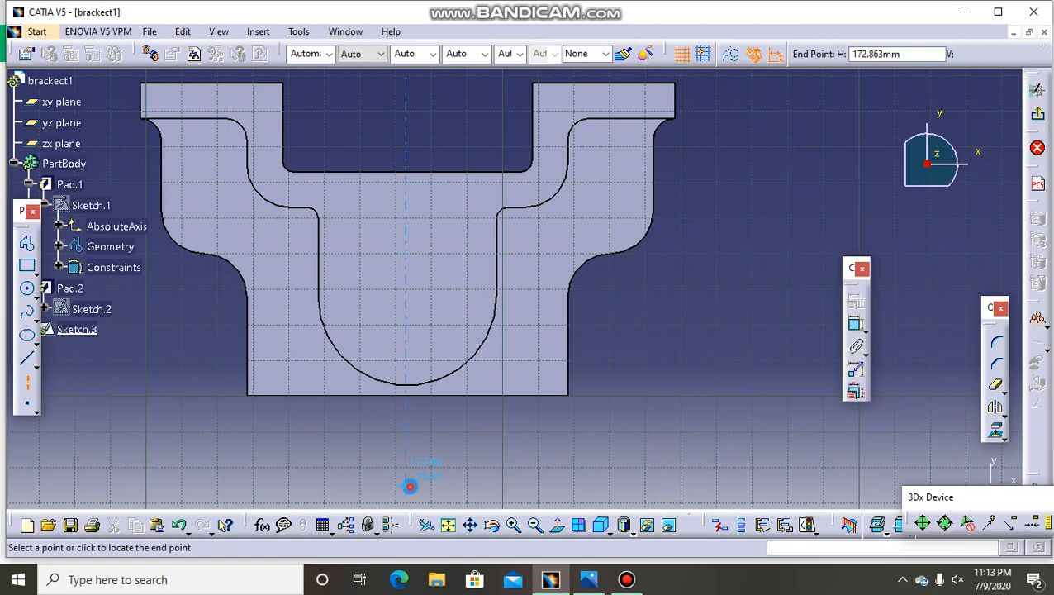
click(410, 486)
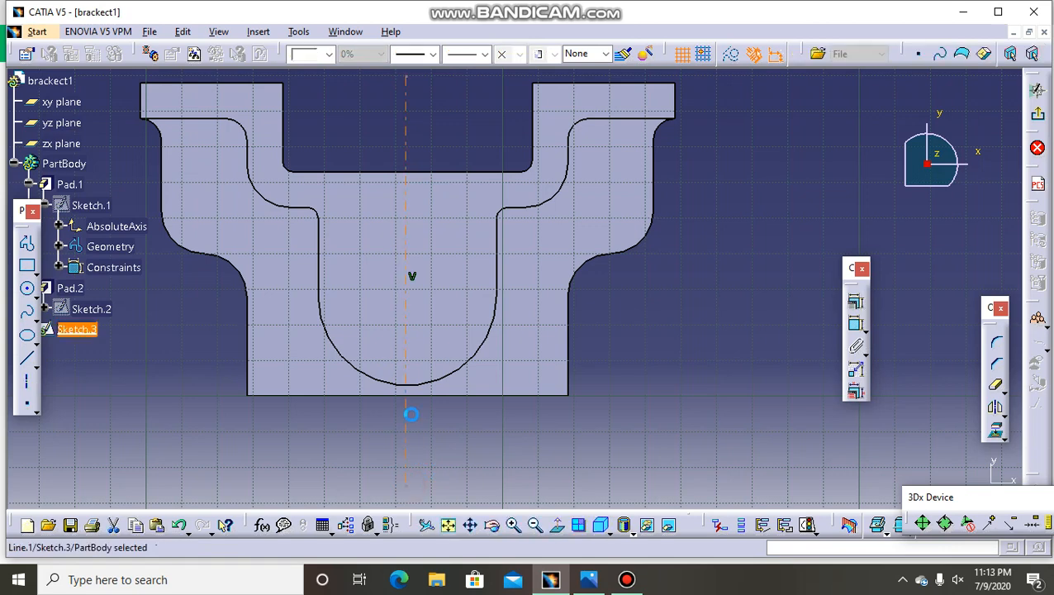
Dimension the distance from the vertical axis to the slot's right edge and set it to 35 mm
click(407, 143)
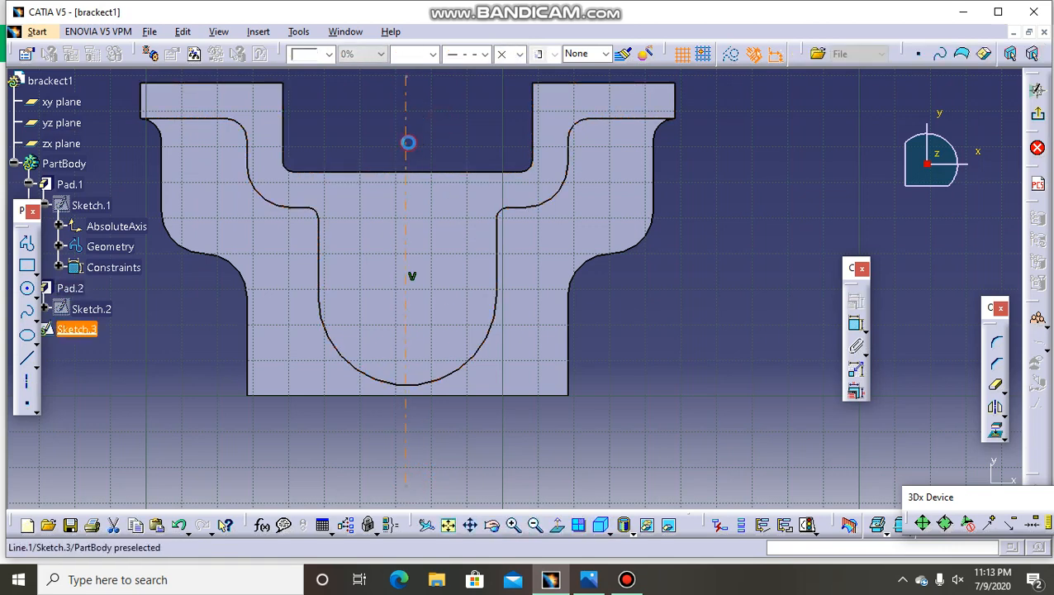
ctrl+click(531, 132)
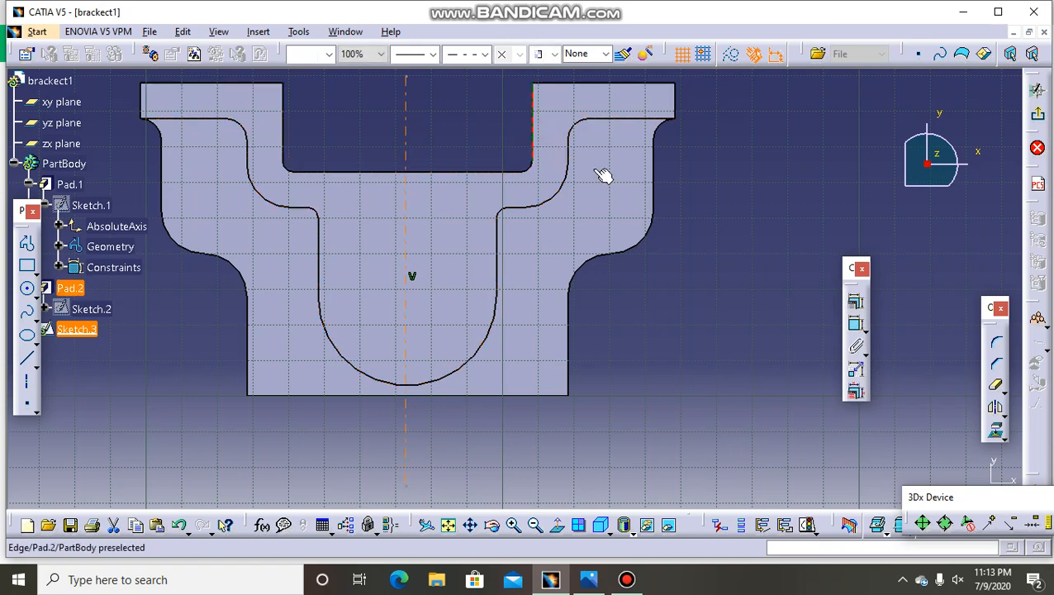
click(853, 324)
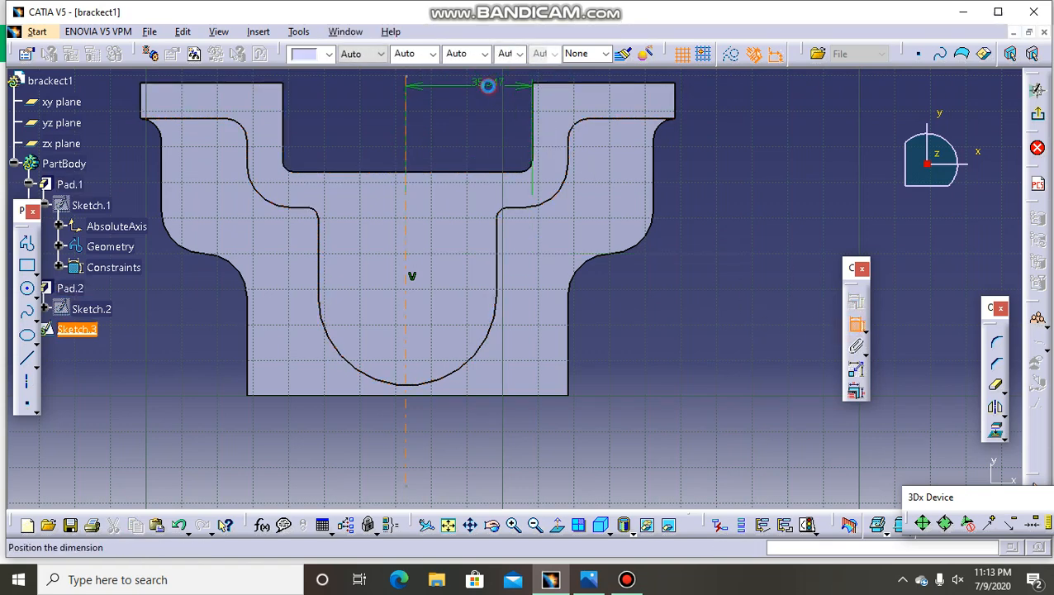
click(488, 82)
double_click(488, 80)
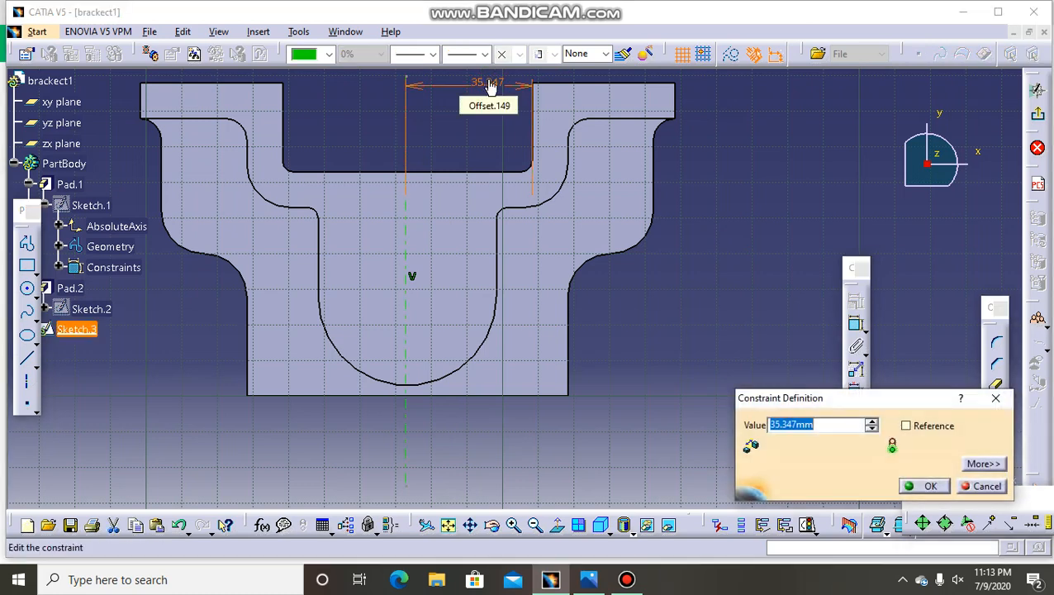
text(35)
key(Return)
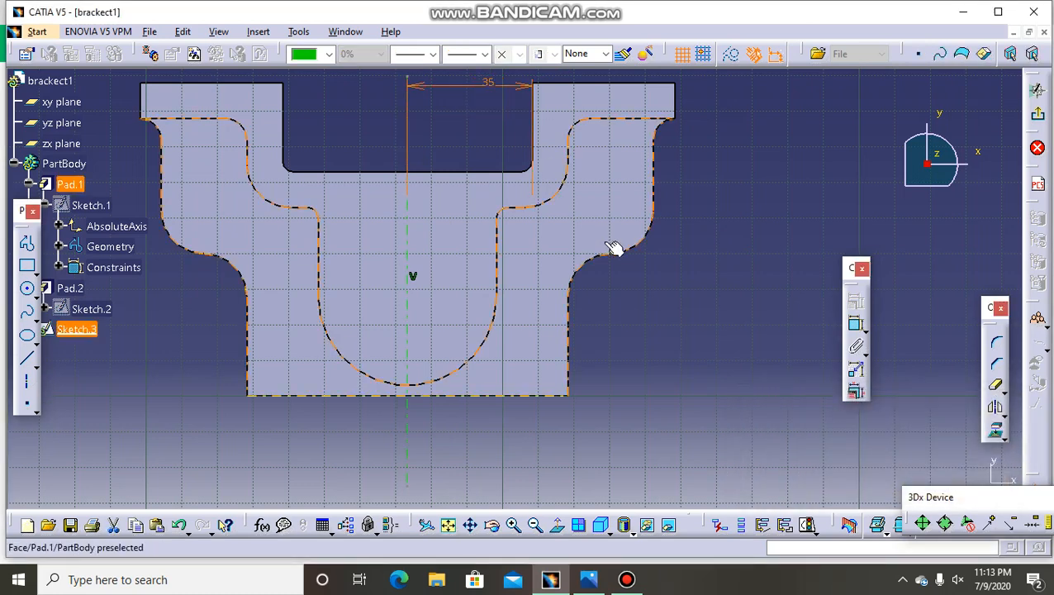
click(681, 353)
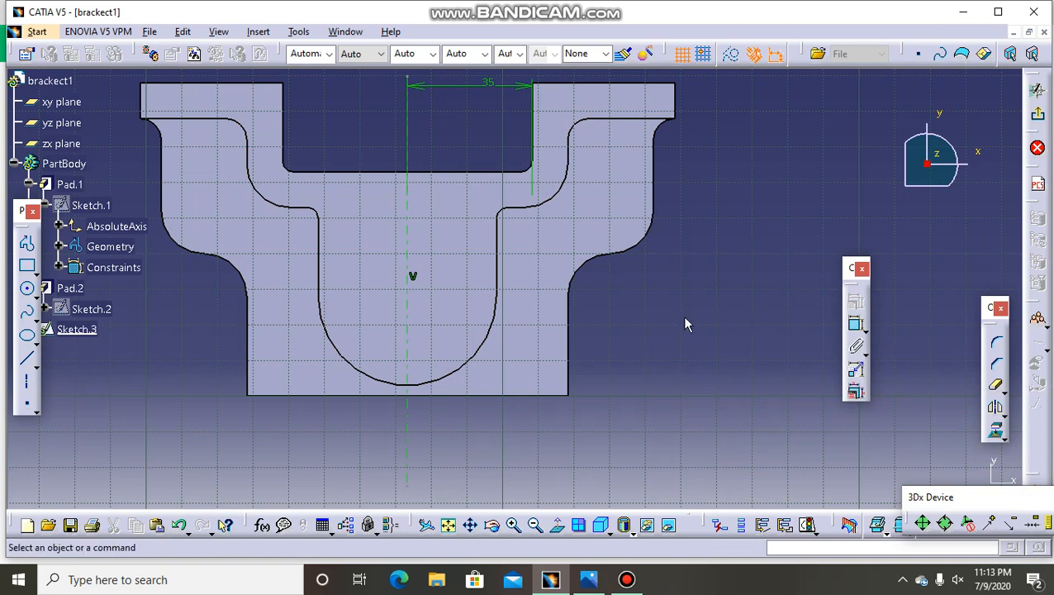
Draw two concentric circles centred on the vertical axis over the rounded boss, about 53 mm and 38 mm in diameter
click(28, 291)
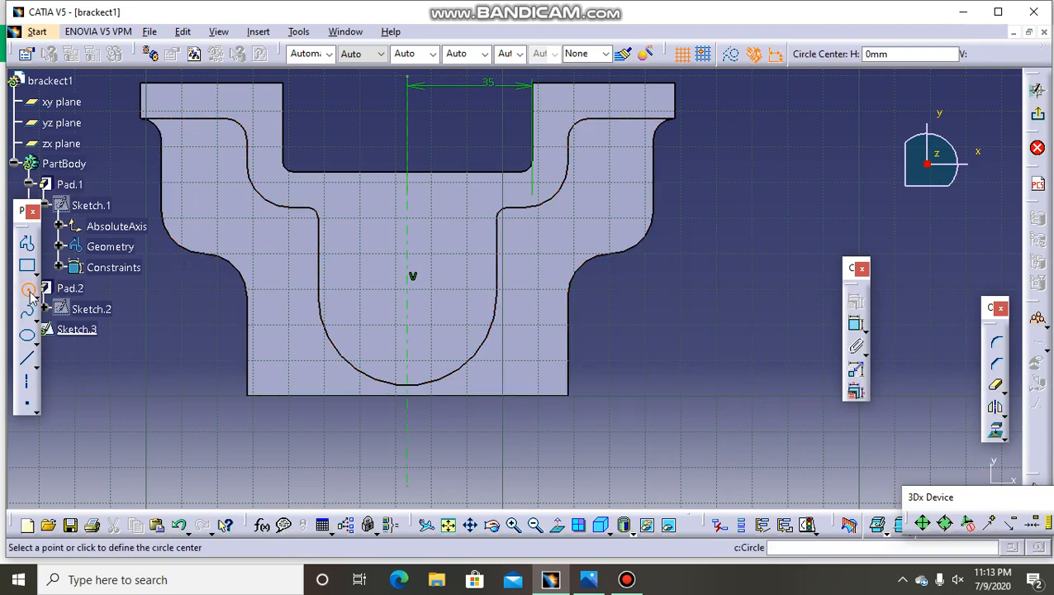
click(407, 289)
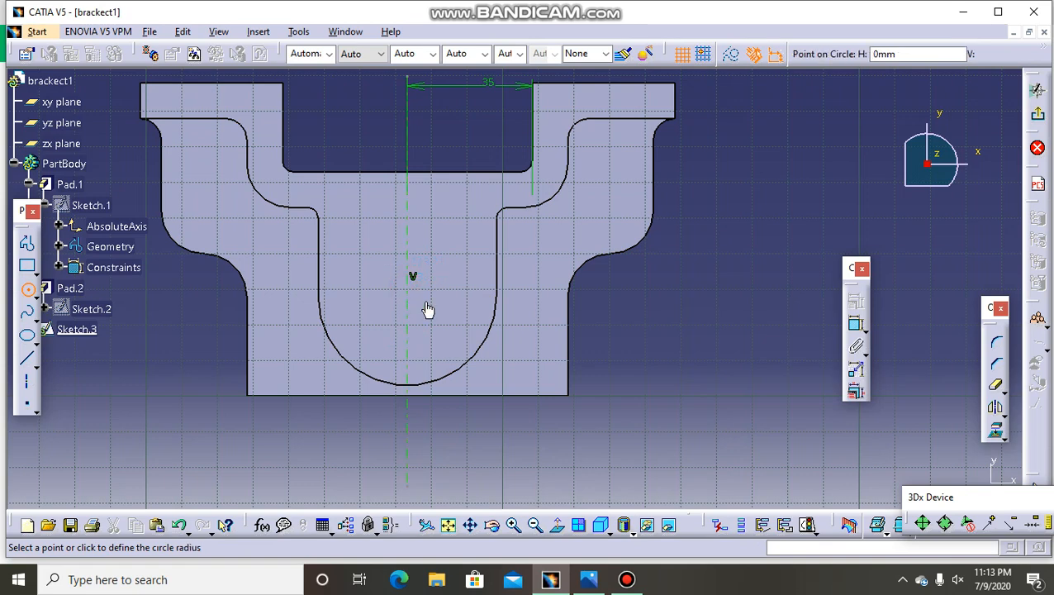
click(480, 349)
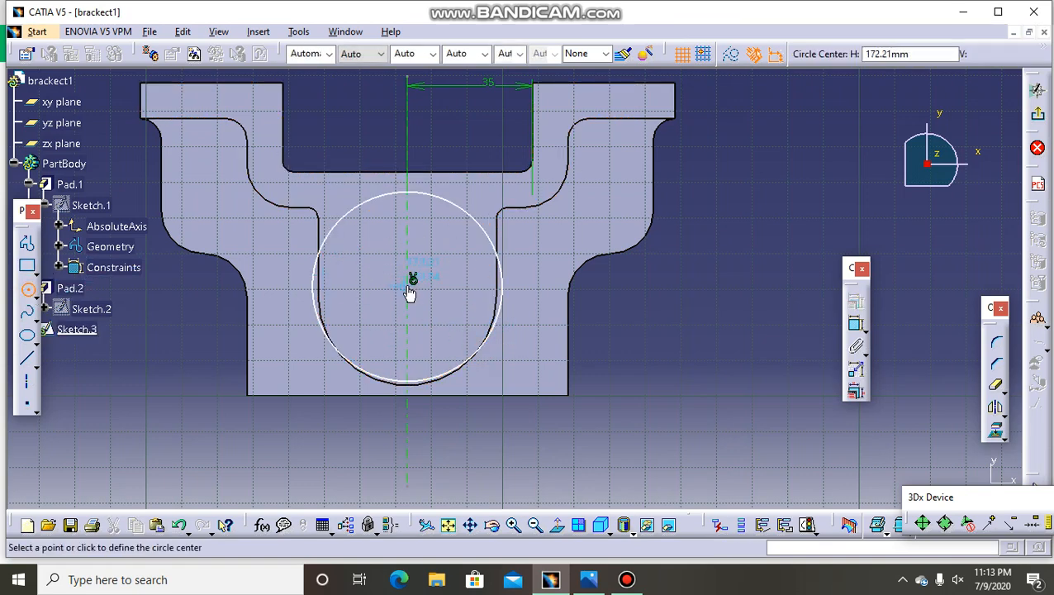
click(407, 287)
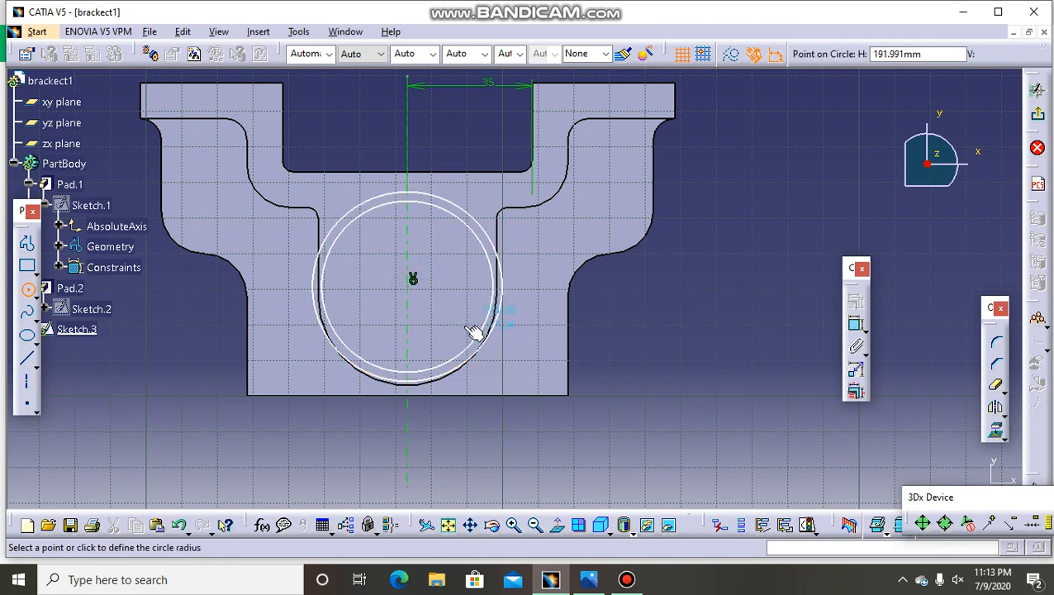
click(459, 325)
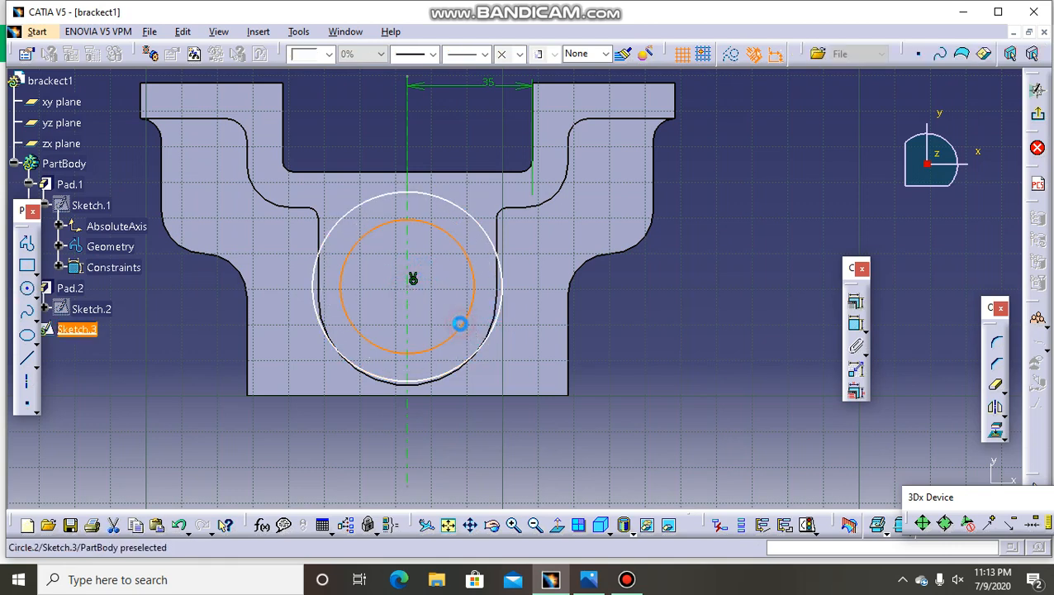
Dimension the outer circle's diameter and set it to 50 mm
click(467, 212)
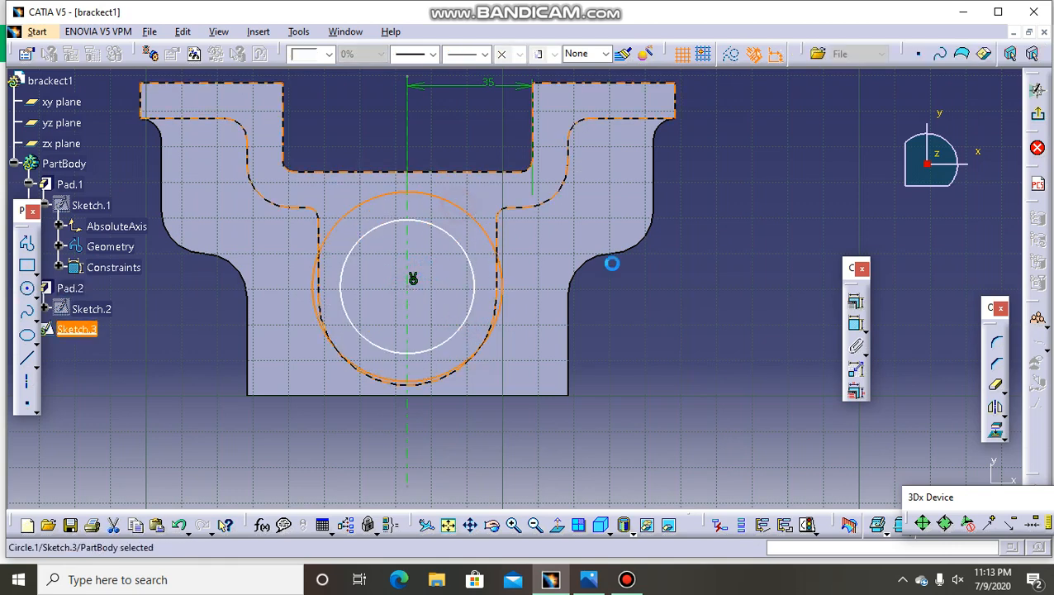
click(856, 325)
click(707, 323)
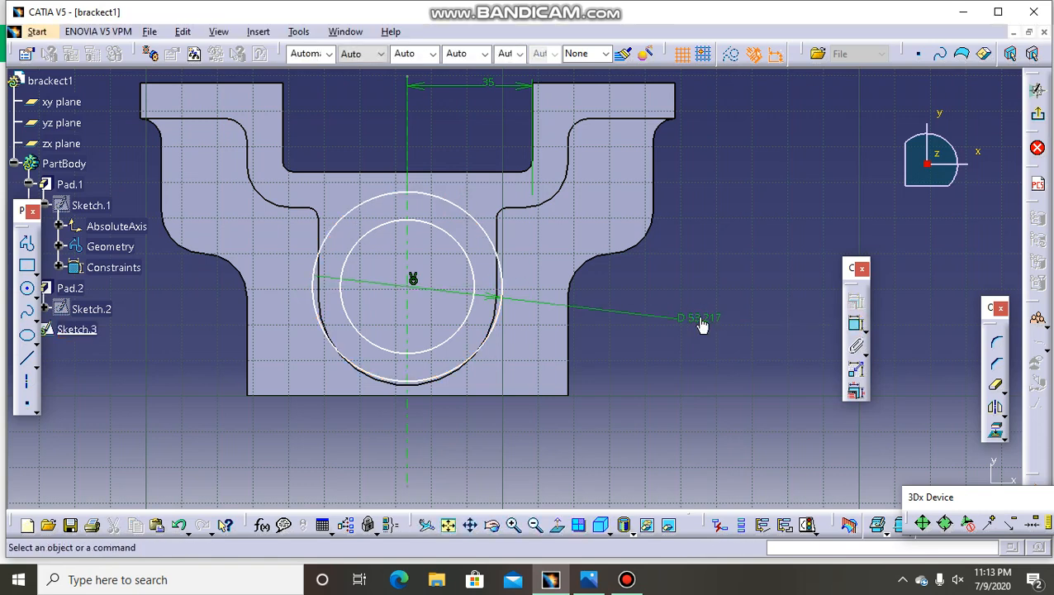
double_click(700, 322)
text(50)
key(Return)
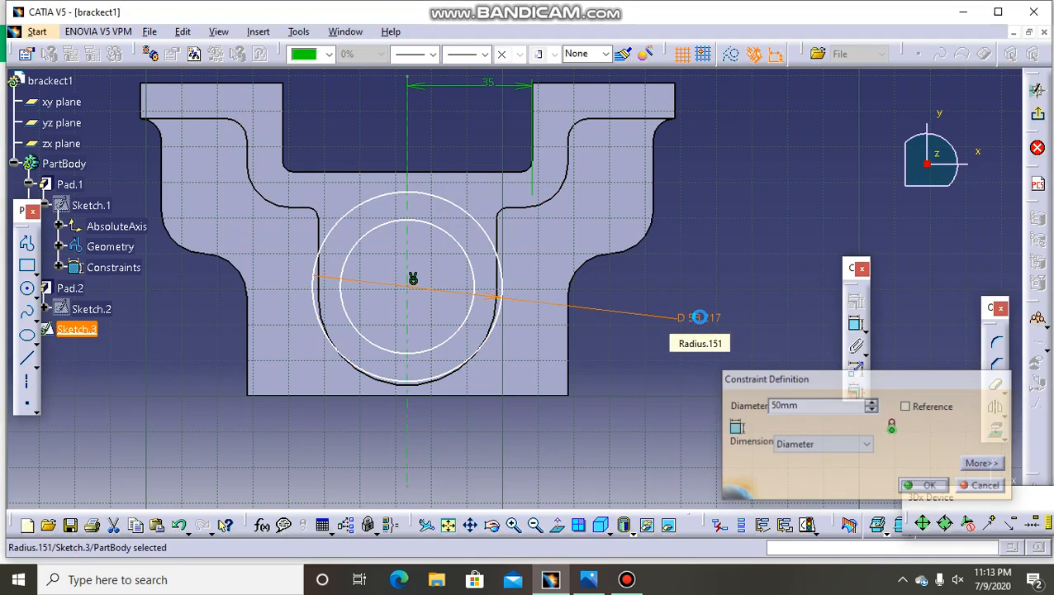
Dimension the inner circle's diameter, check the bore size in the reference drawing, and set the diameter to 32 mm
click(472, 303)
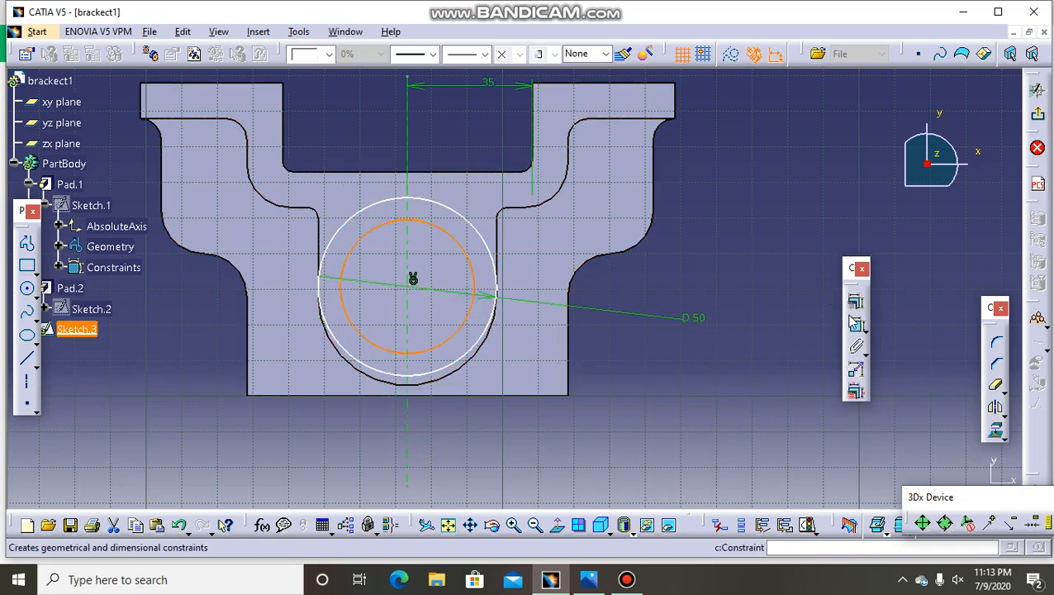
click(856, 324)
click(734, 216)
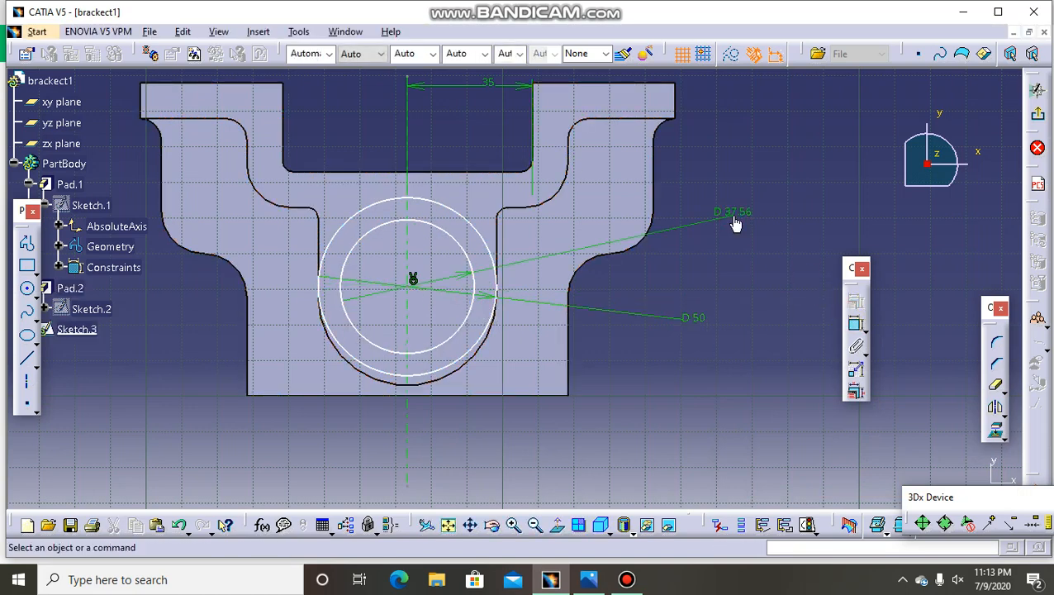
click(964, 12)
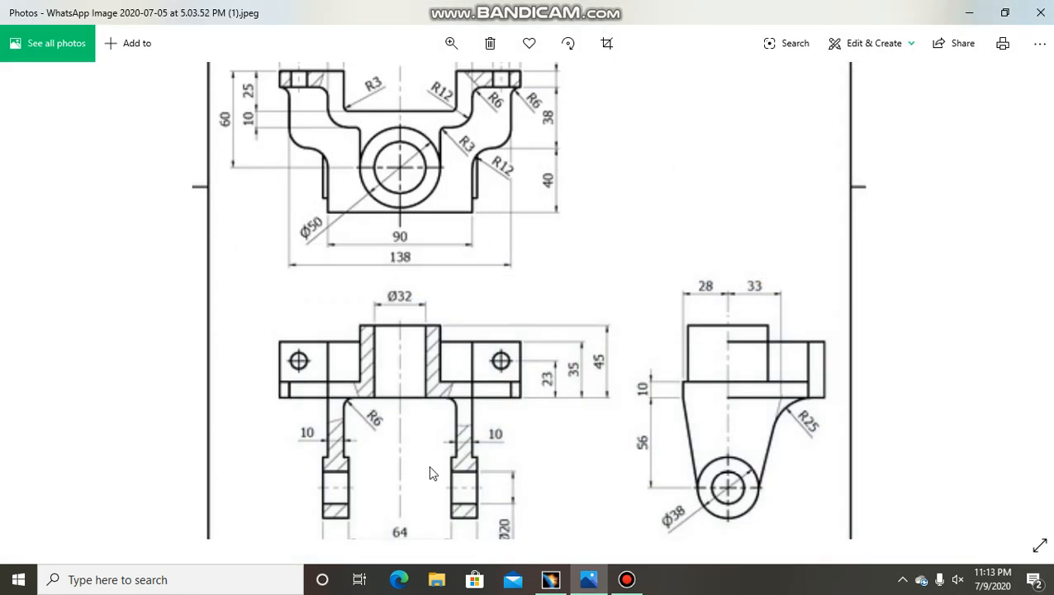
click(552, 582)
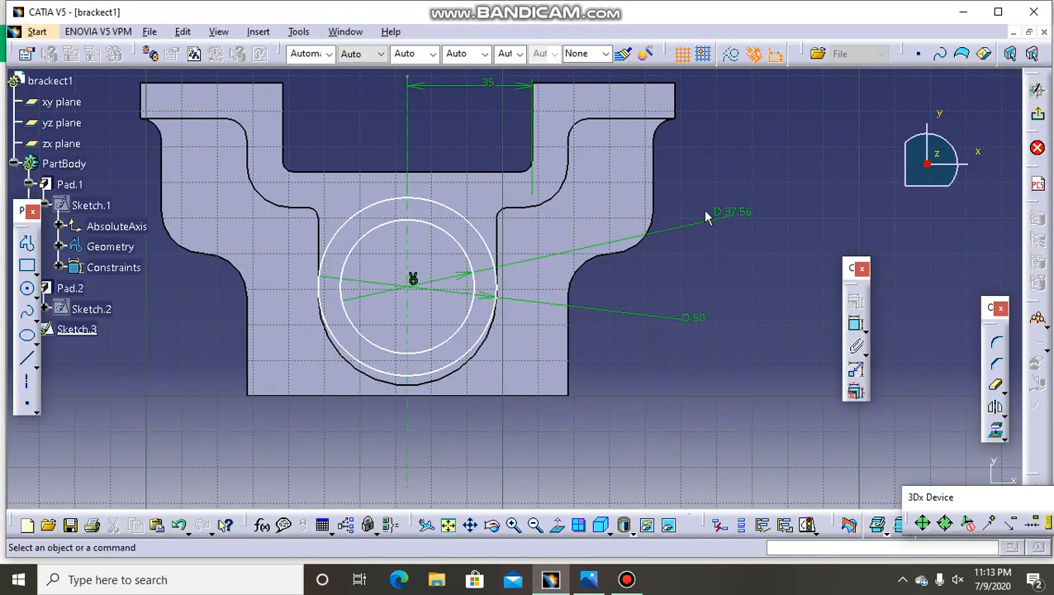
double_click(734, 215)
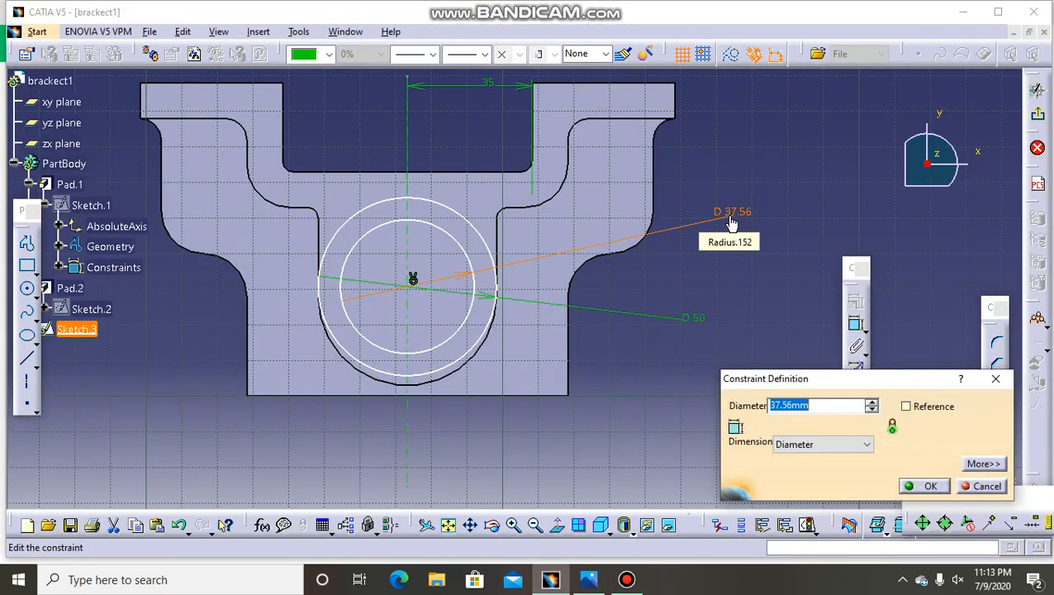
text(32)
key(Return)
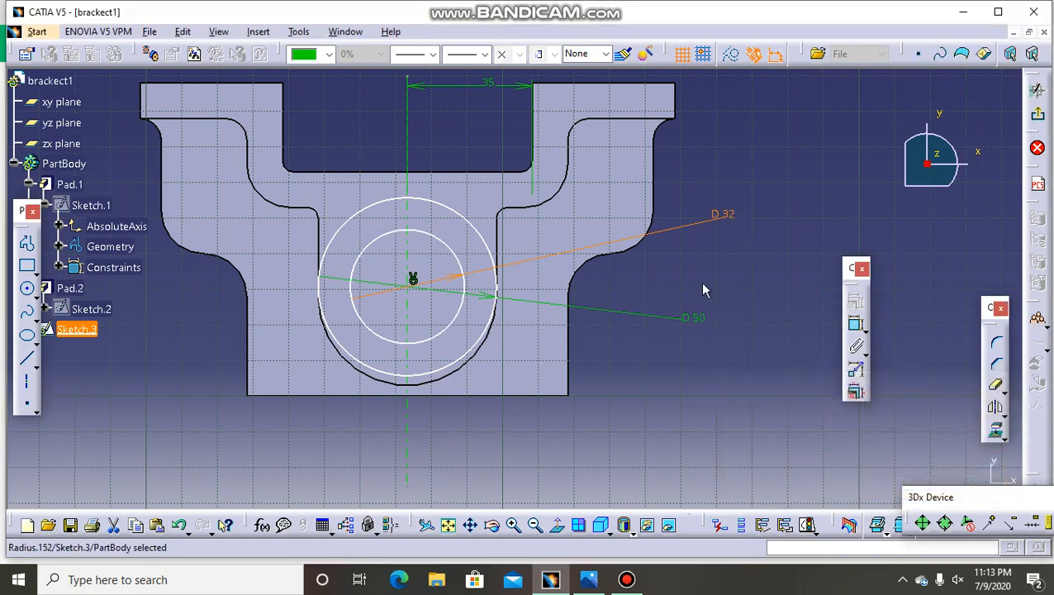
click(679, 265)
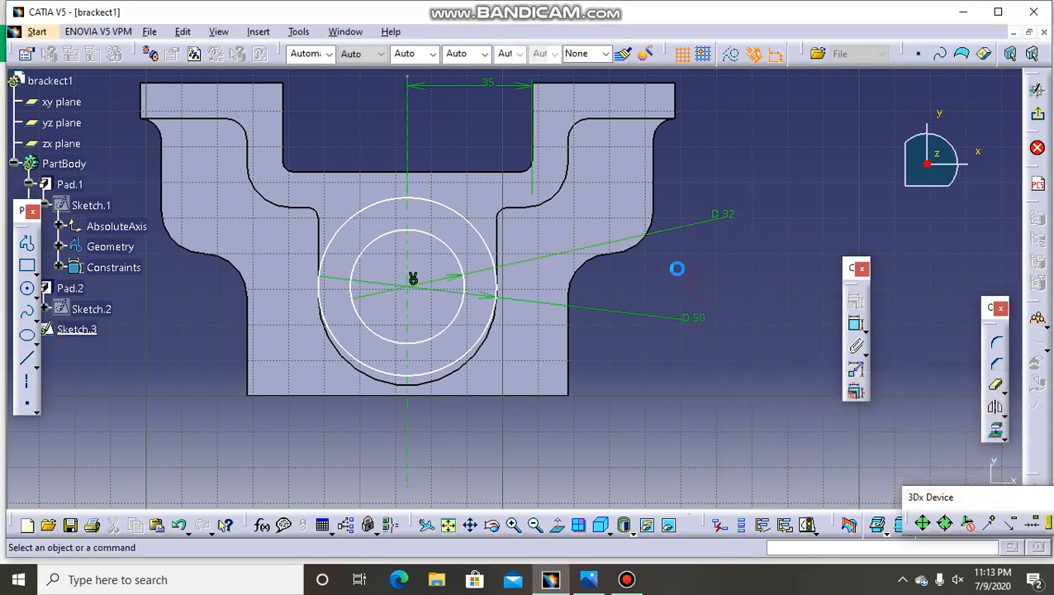
Dimension the vertical distance from the circles' centre to the bracket's upper edge and set it to 60 mm
click(411, 286)
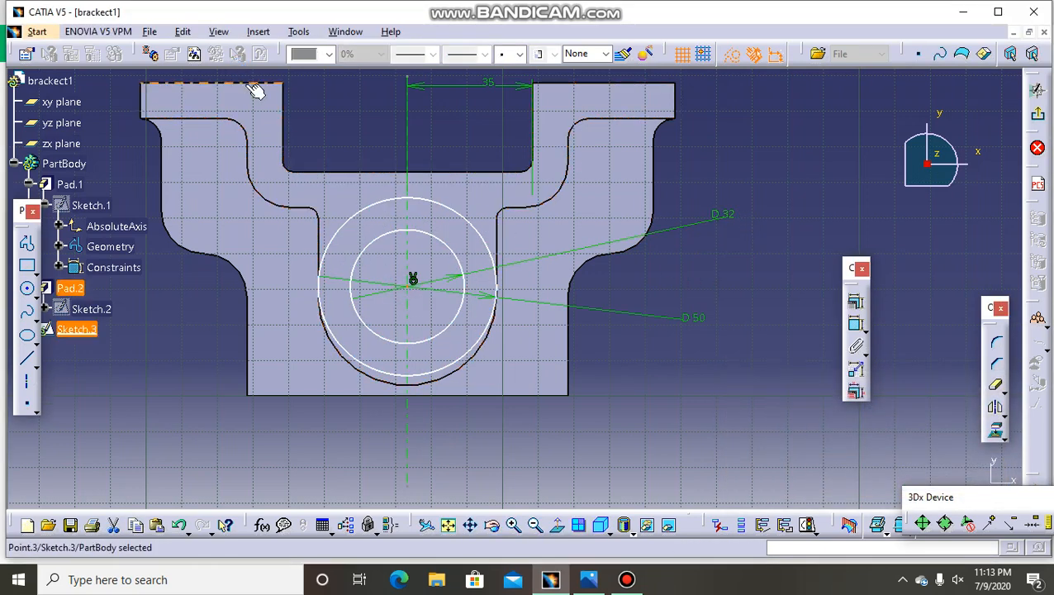
ctrl+click(199, 83)
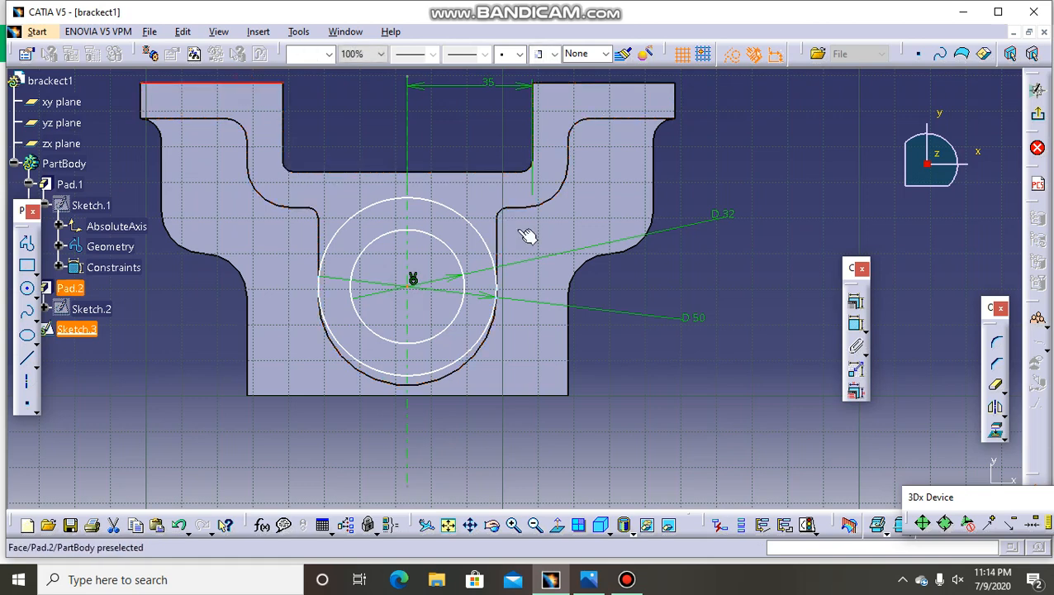
click(856, 327)
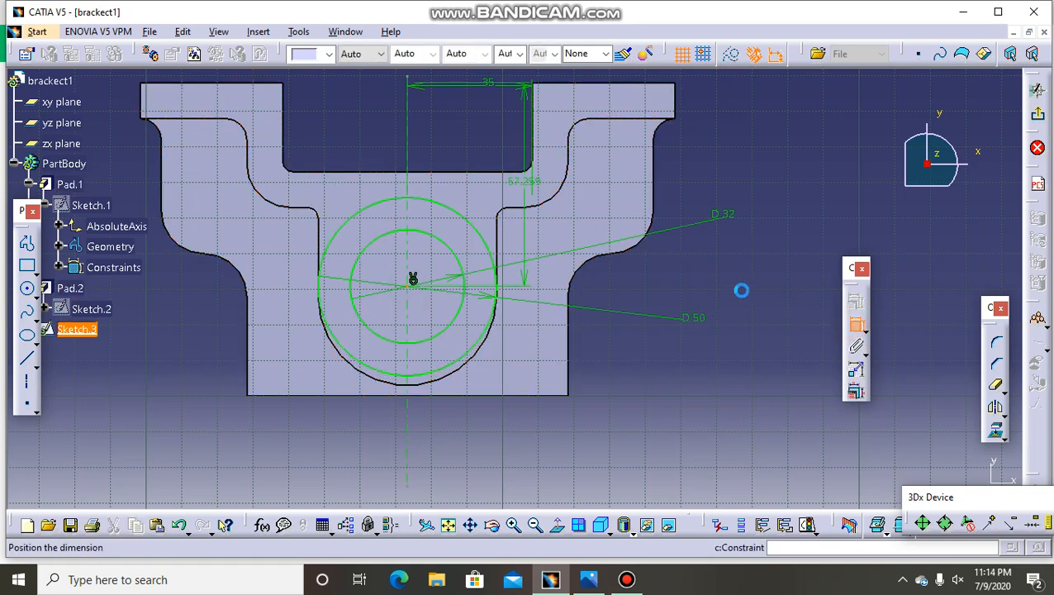
click(748, 291)
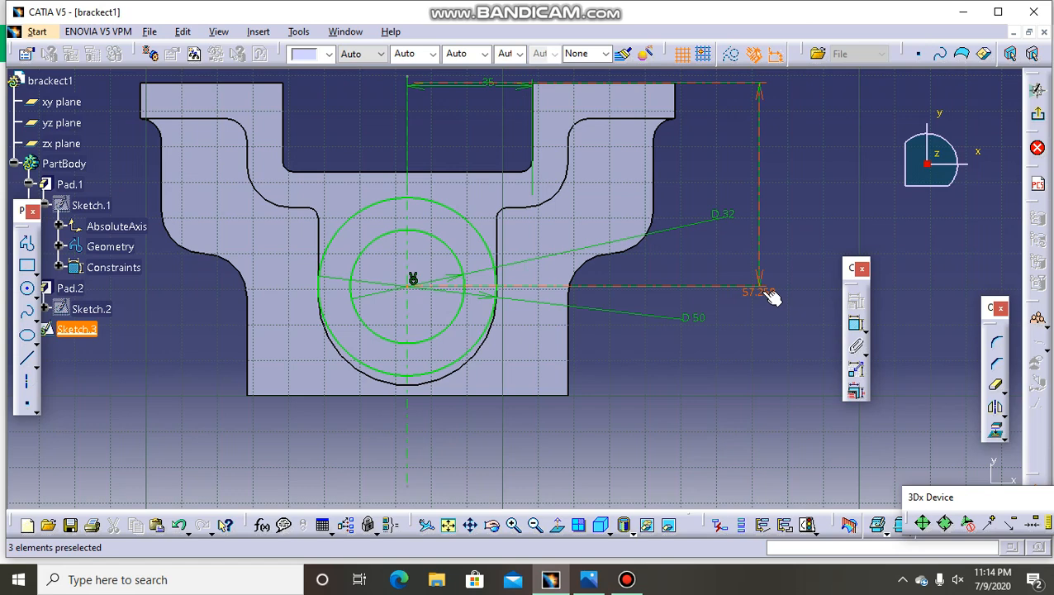
double_click(768, 293)
text(60)
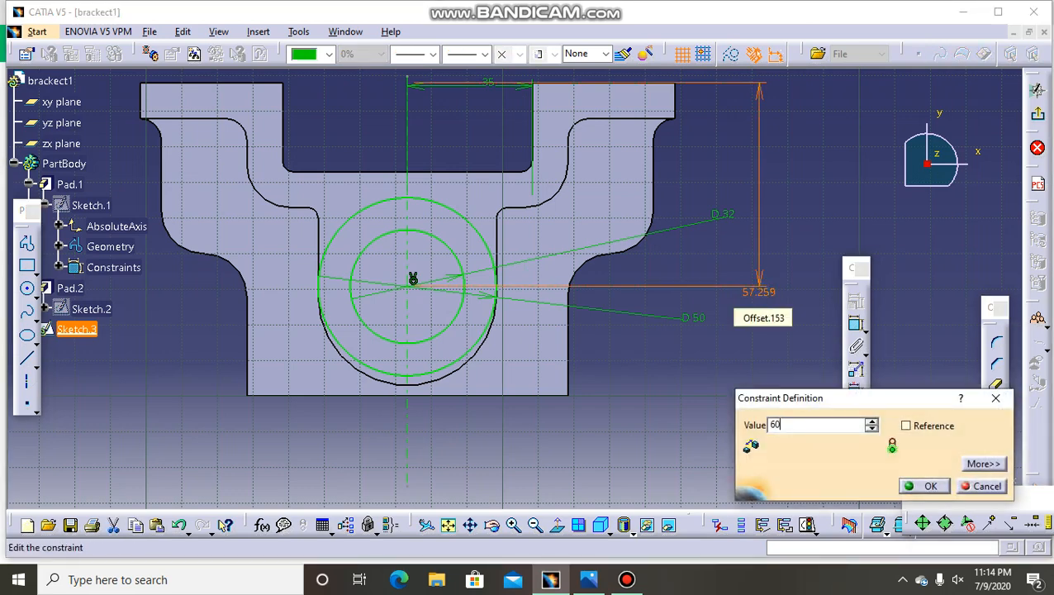
key(Return)
click(750, 344)
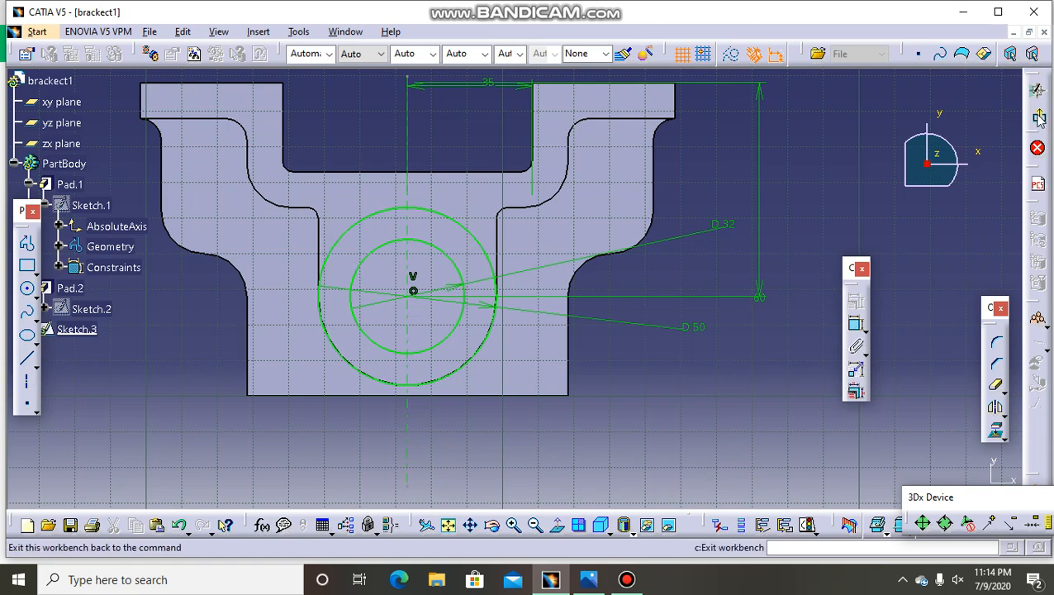
Finish the sketch and extrude the ring profile 5 mm upward from the boss's top face with Pad
click(1038, 117)
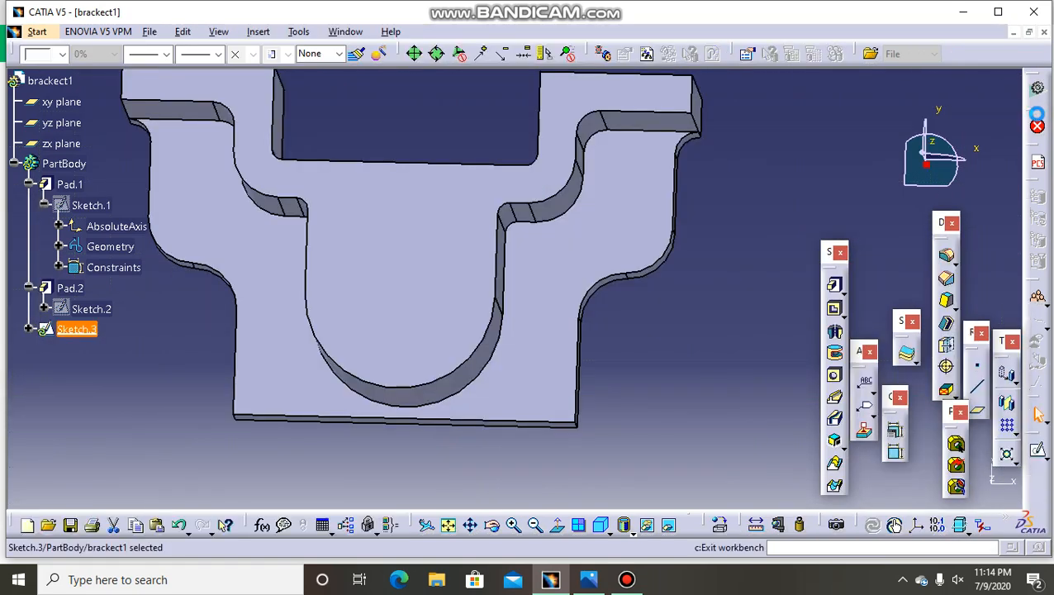
click(834, 286)
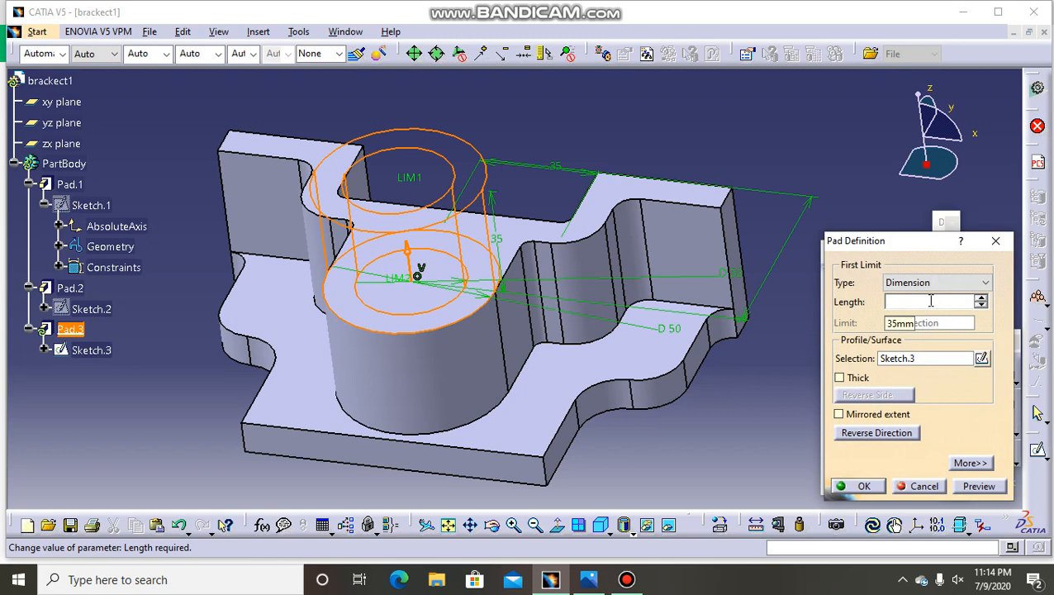
key(Return)
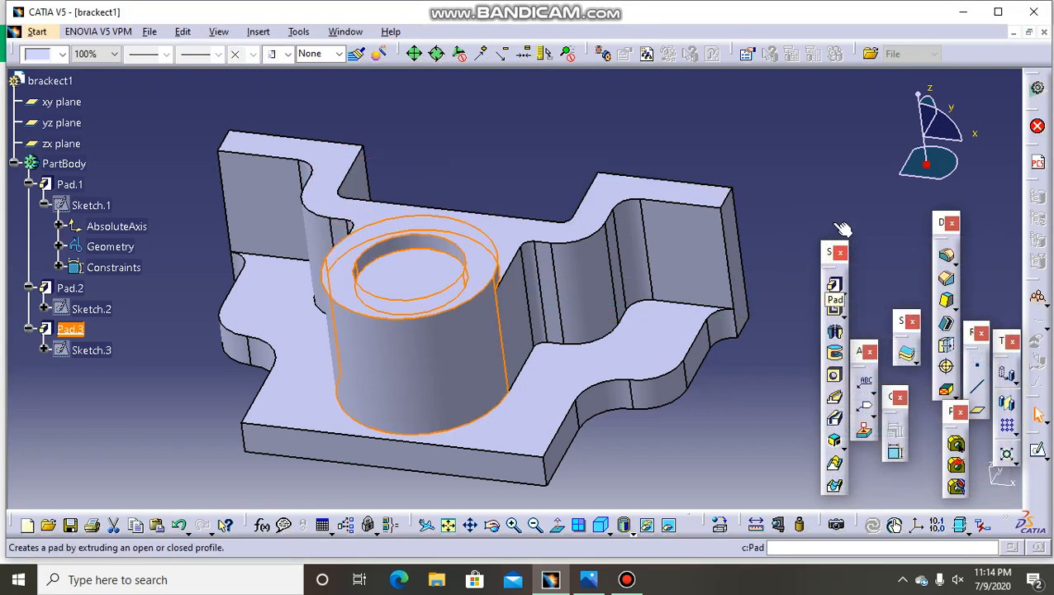
click(831, 209)
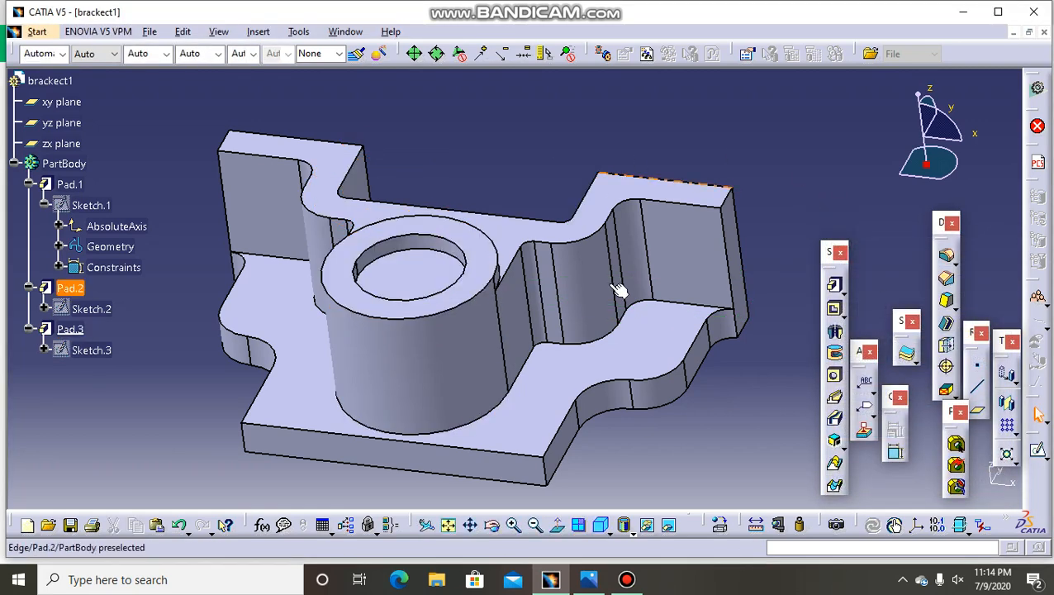
Check the boss height in the reference drawing, and set the ring pad's length to 10 mm
click(962, 12)
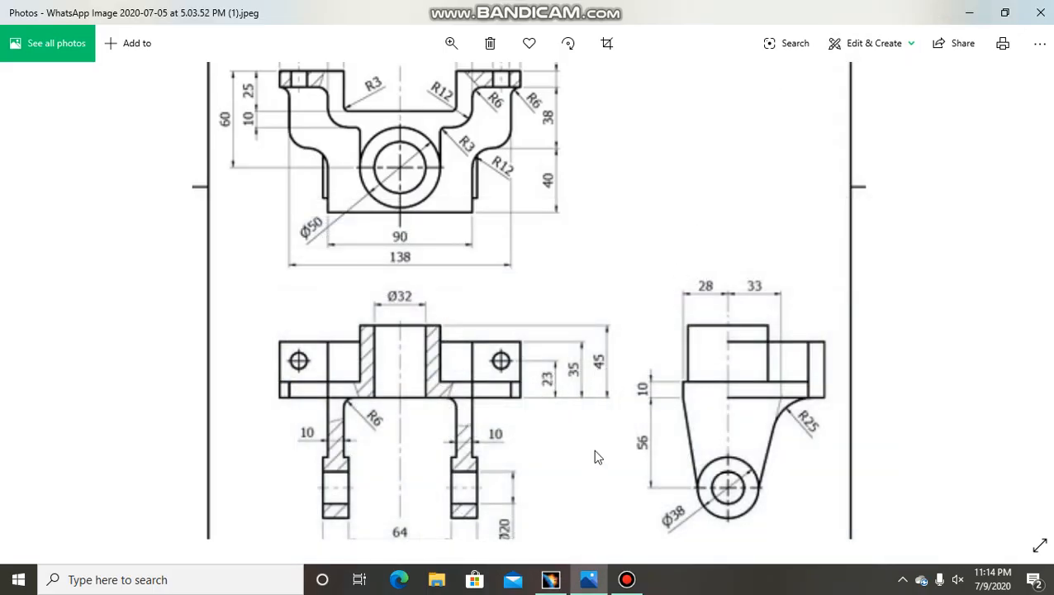
click(550, 579)
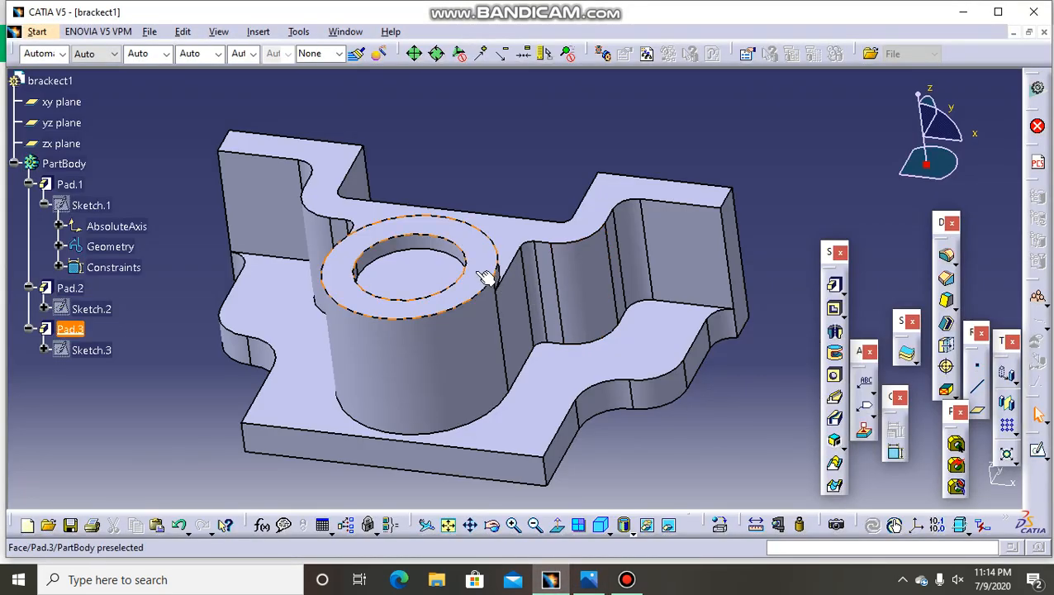
double_click(485, 277)
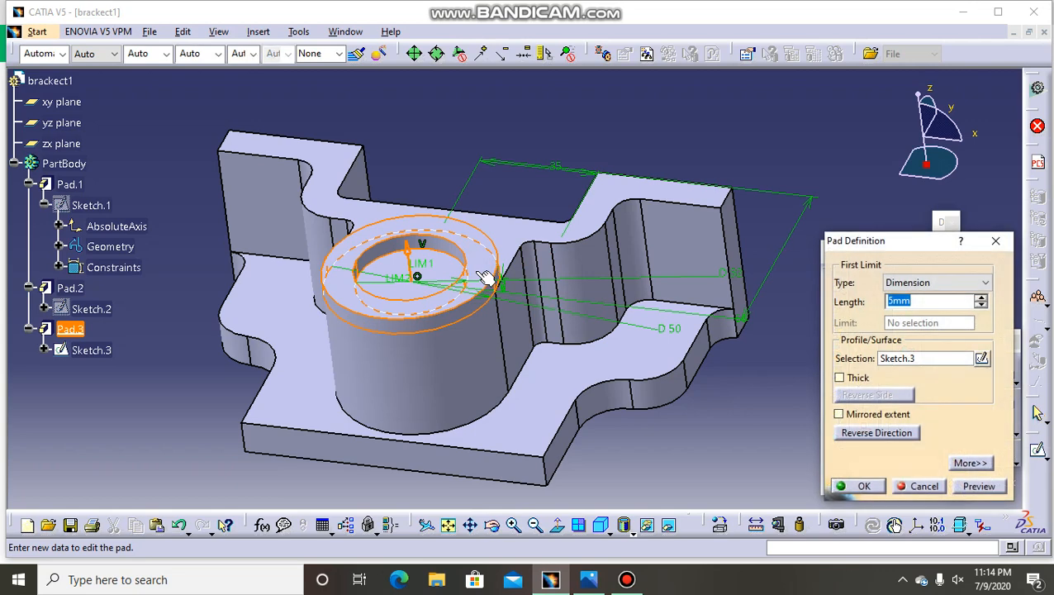
text(10)
key(Return)
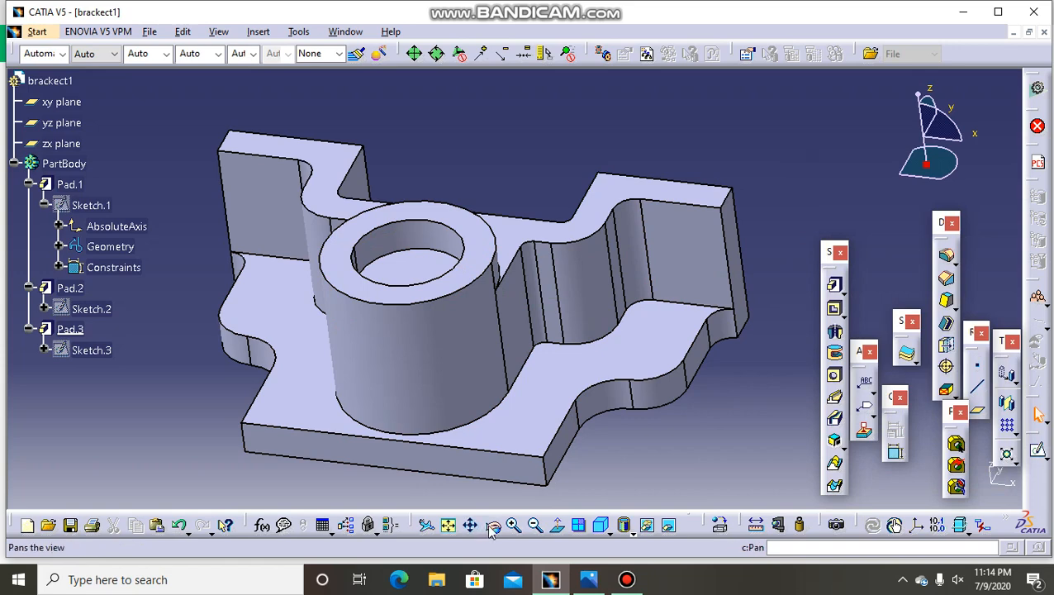
Start a hole on the front face of the bracket's right-hand lug and open its positioning sketch
click(491, 526)
mouse_move(640, 442)
mouse_down()
mouse_move(435, 405)
mouse_move(552, 403)
mouse_move(520, 463)
mouse_move(532, 489)
mouse_up()
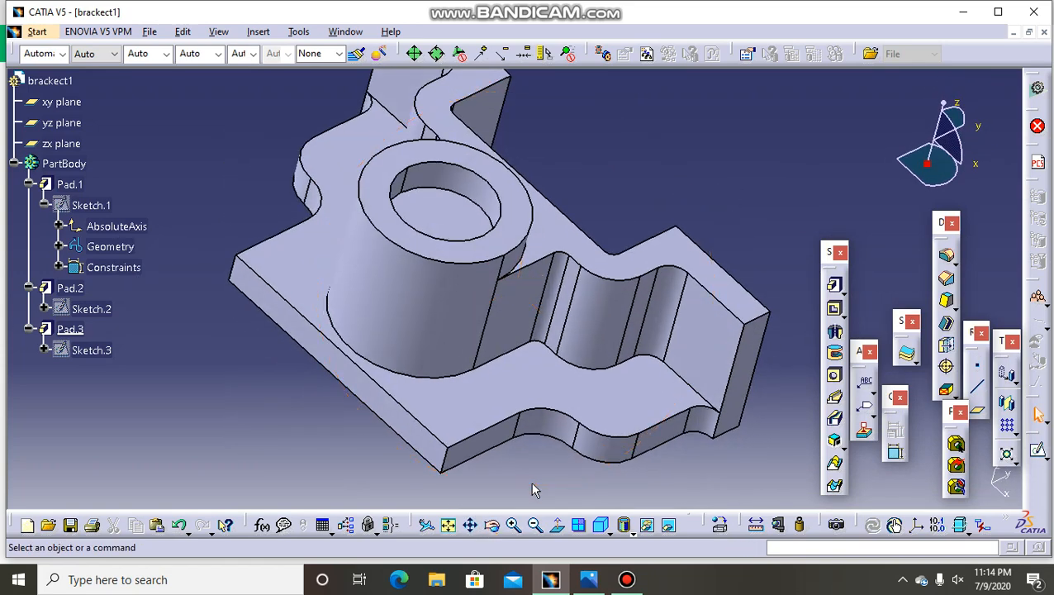
mouse_move(584, 588)
click(719, 351)
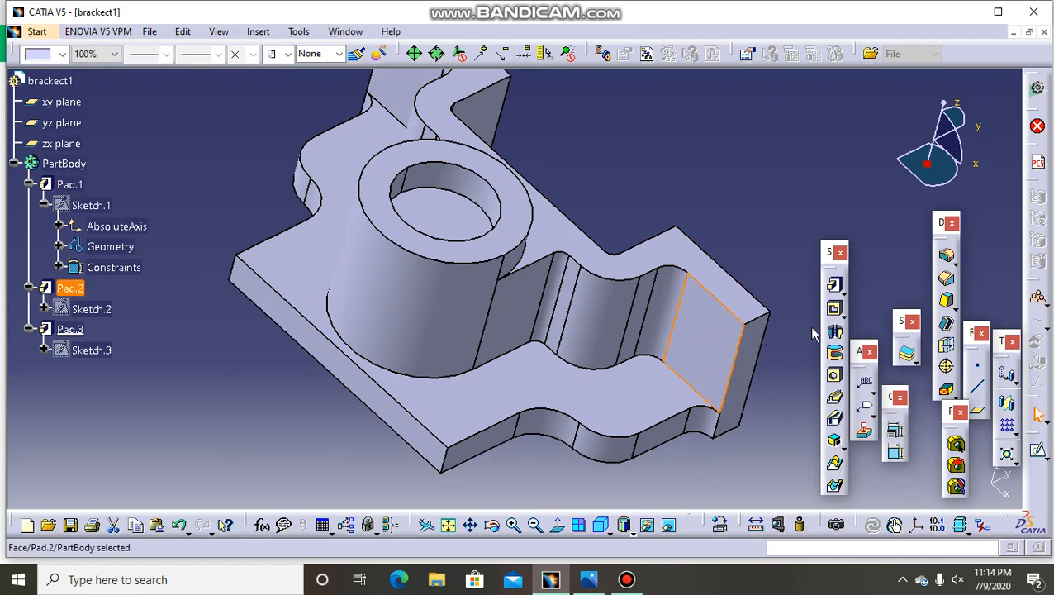
click(836, 376)
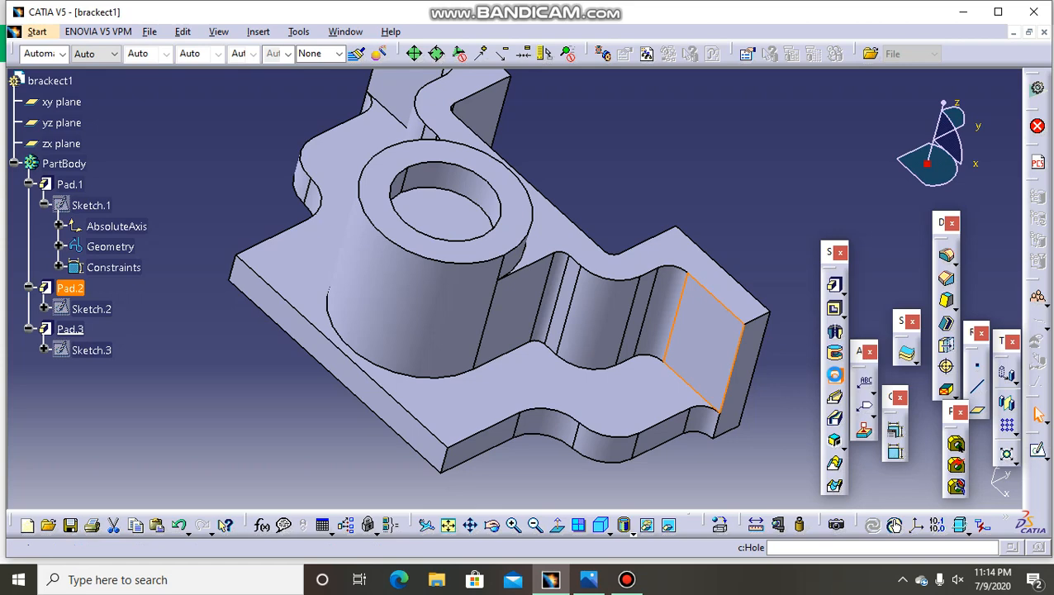
click(717, 351)
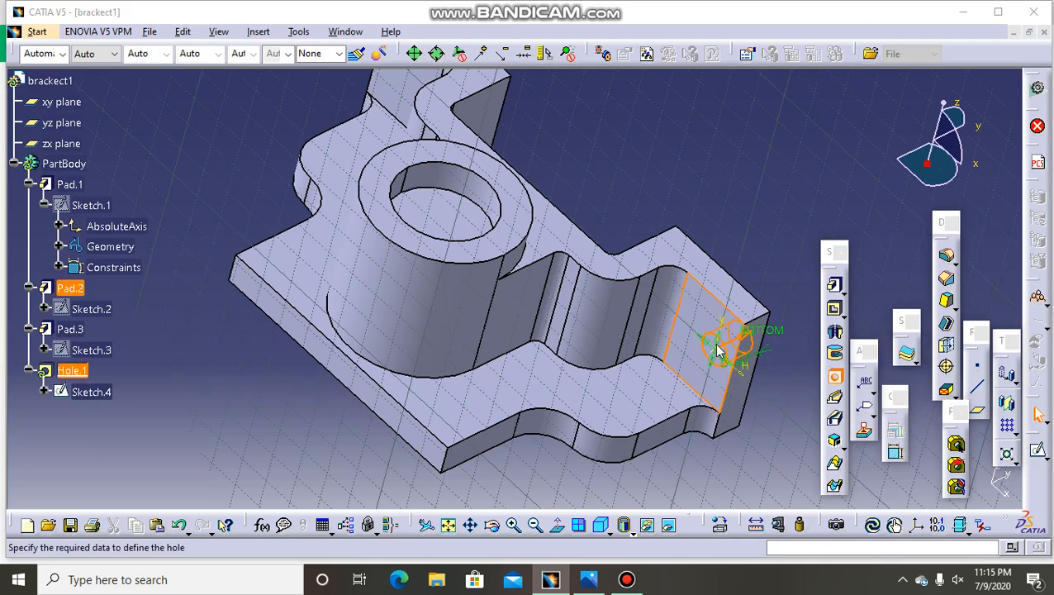
click(929, 352)
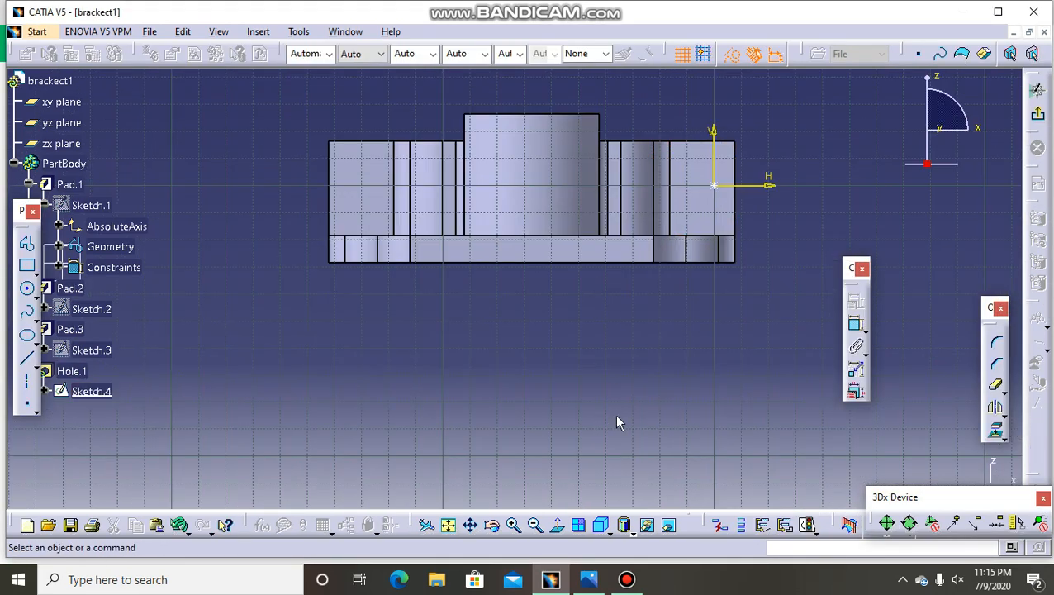
Check the lug holes' diameter and position in the reference drawing, and return to CATIA
click(971, 15)
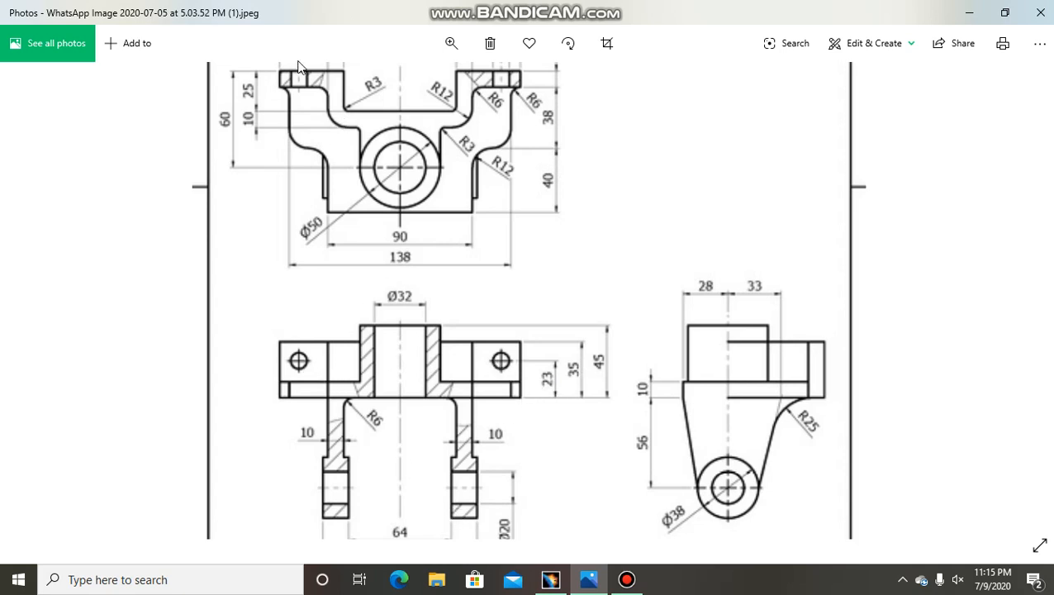
drag(423, 170, 430, 335)
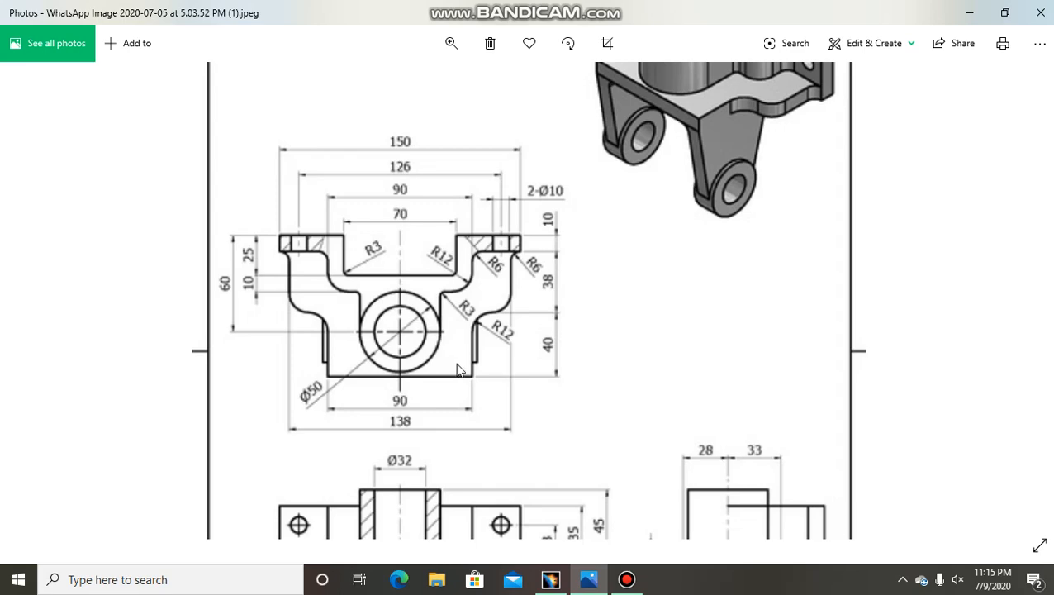
click(551, 579)
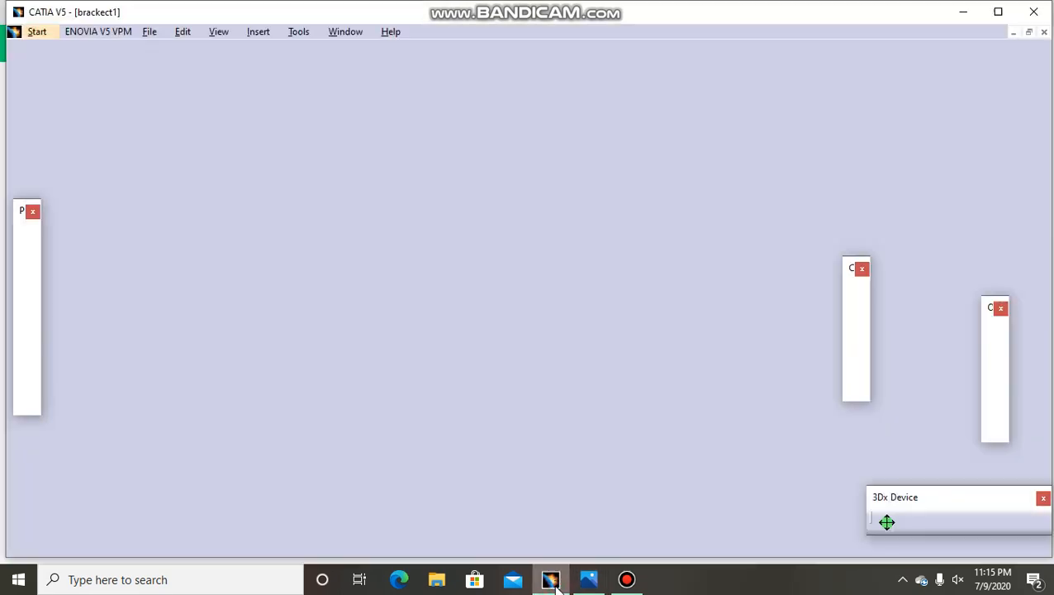
click(545, 330)
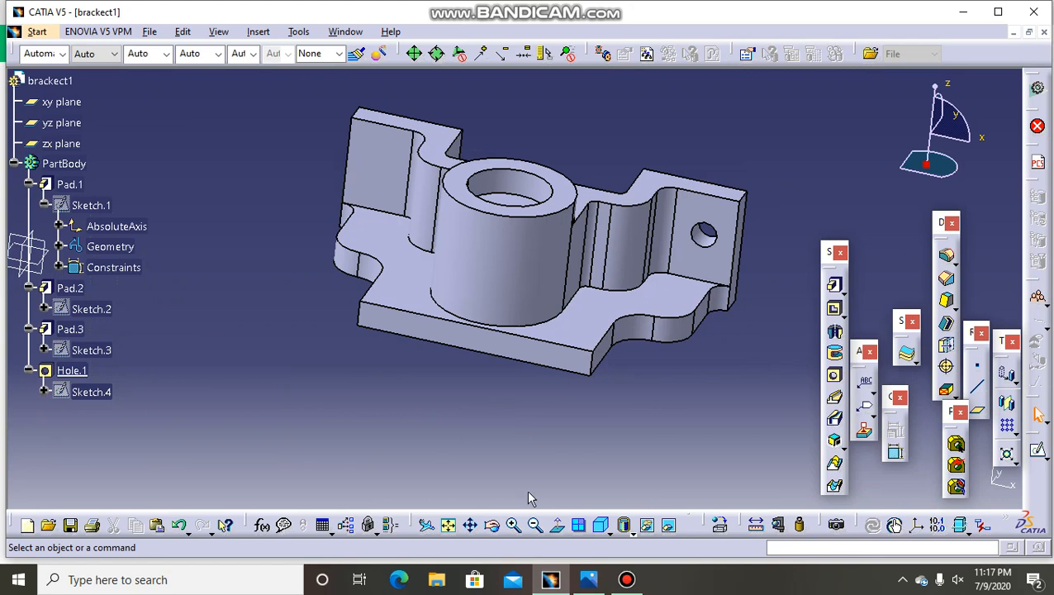
click(626, 579)
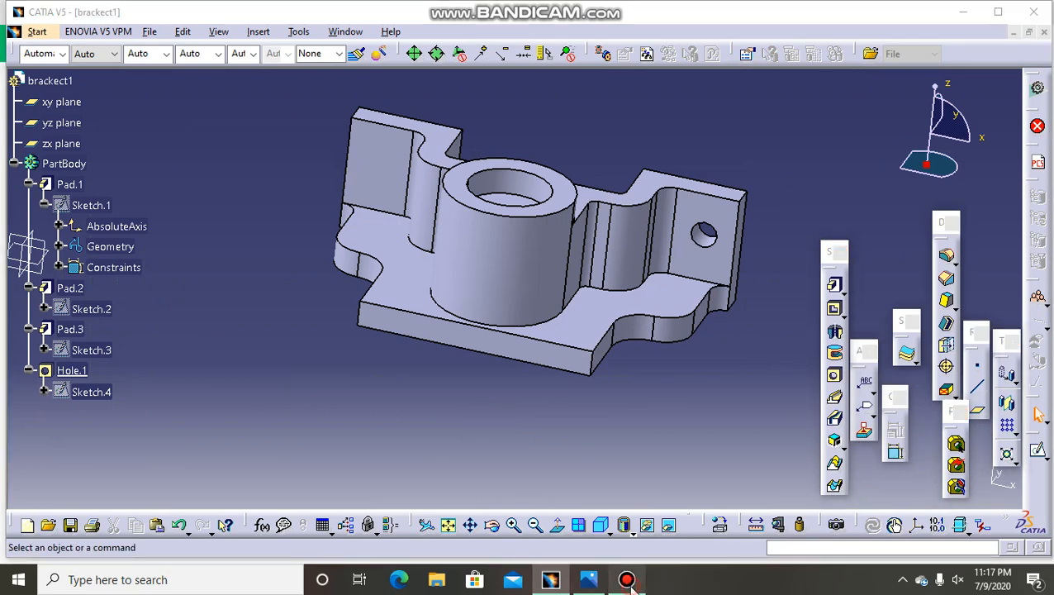
click(628, 580)
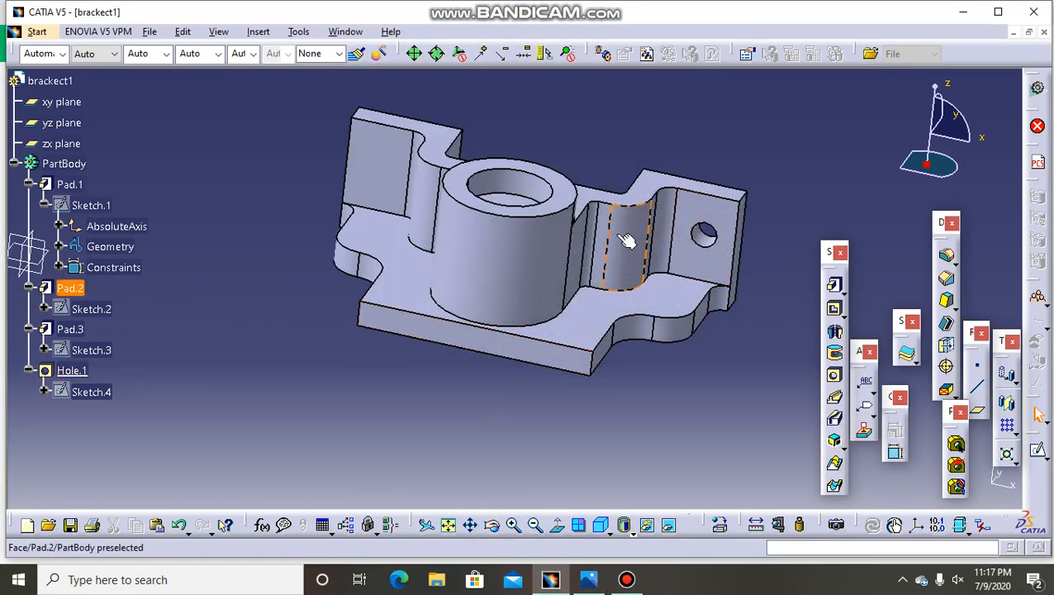
Place a blind hole 10 mm in diameter and 10 mm deep on the left-hand lug's front face, and open its positioning sketch
click(376, 171)
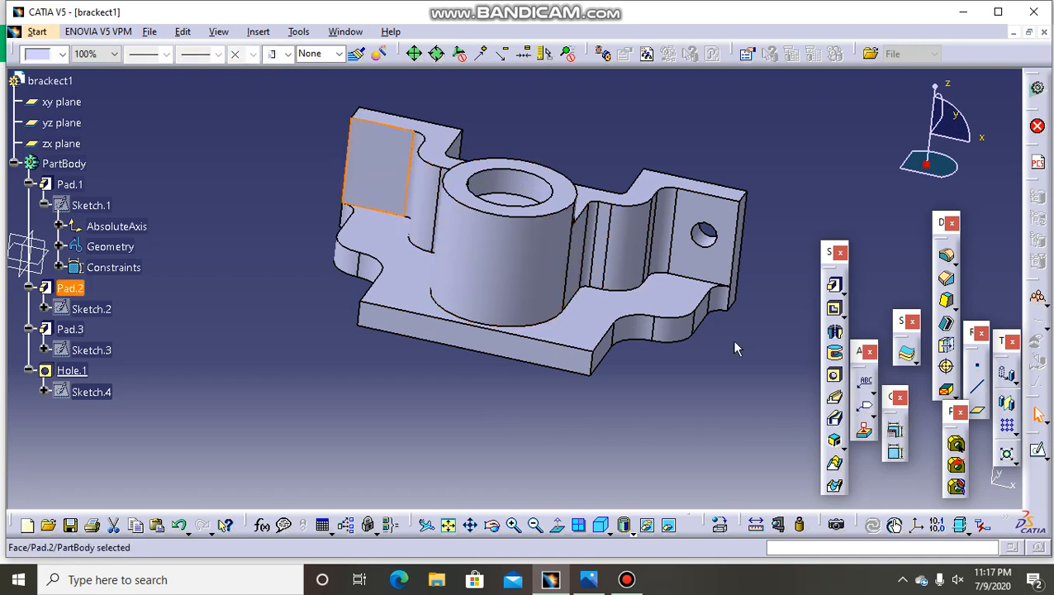
click(834, 376)
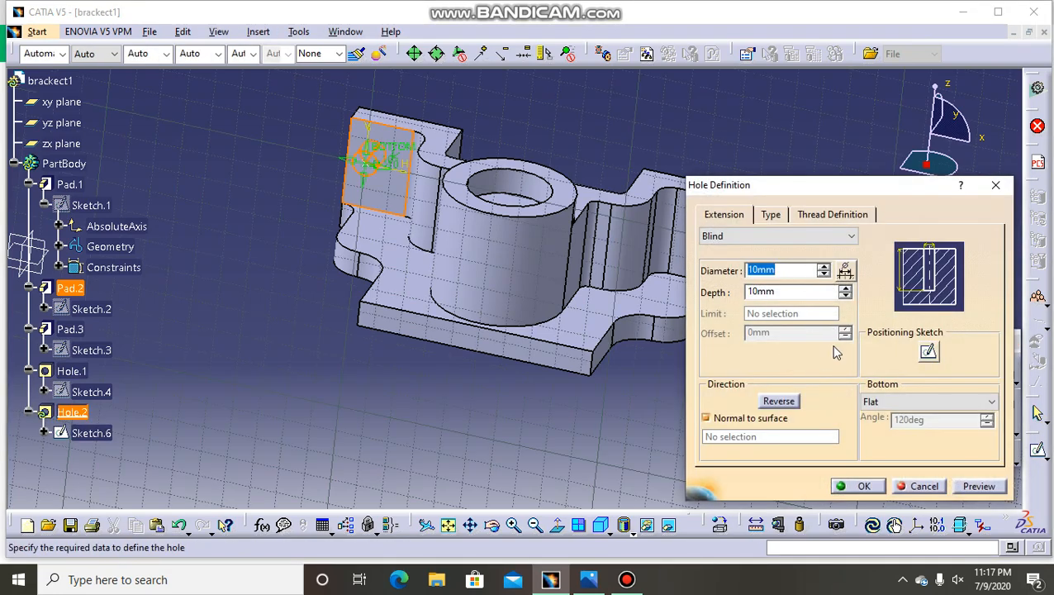
click(928, 353)
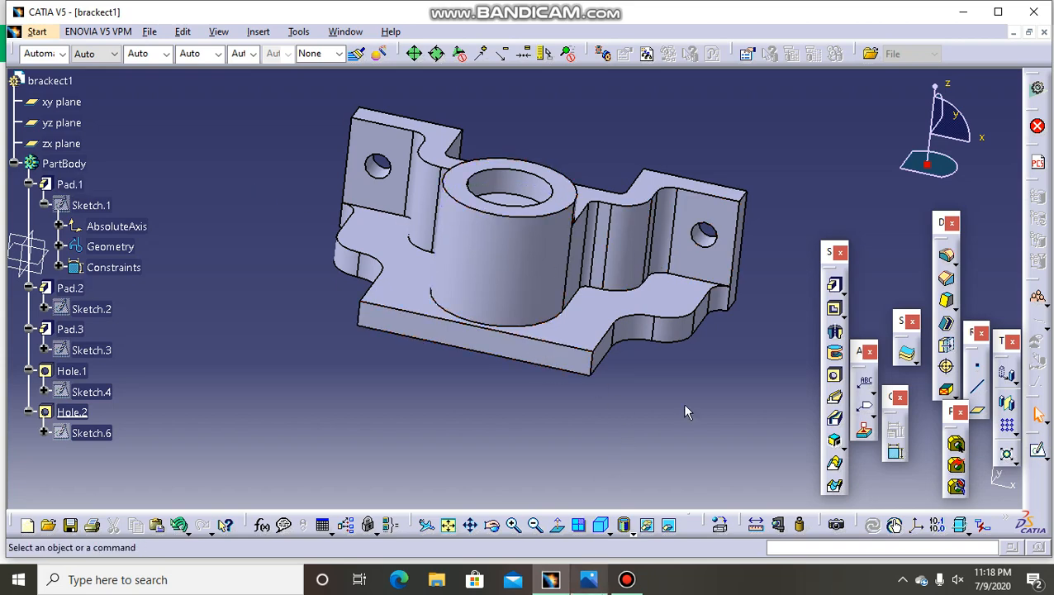
Check the support arm's side profile and dimensions in the reference drawing, and return to CATIA
click(955, 17)
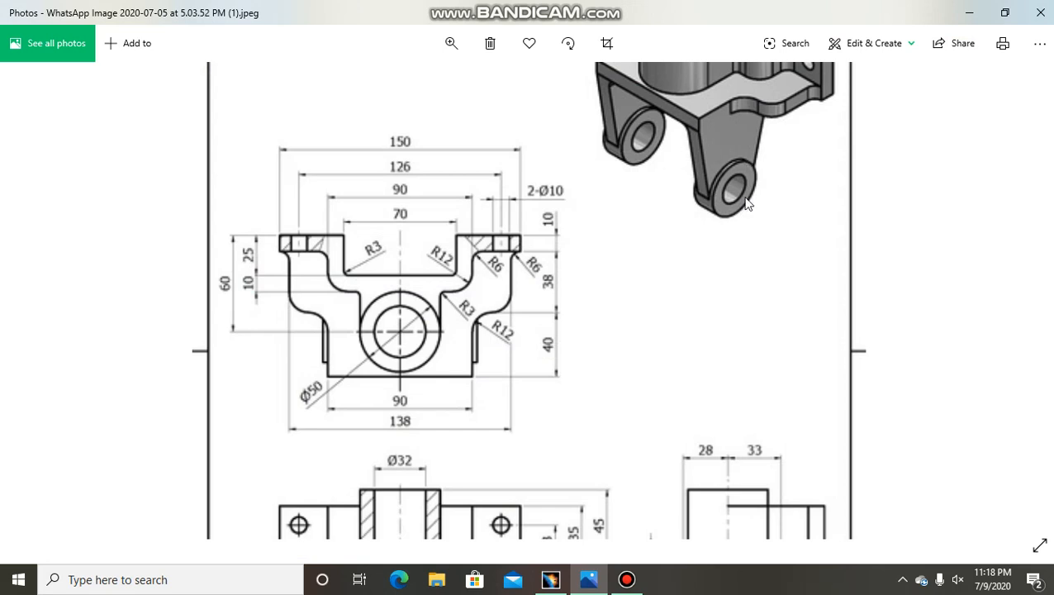
drag(554, 452, 434, 214)
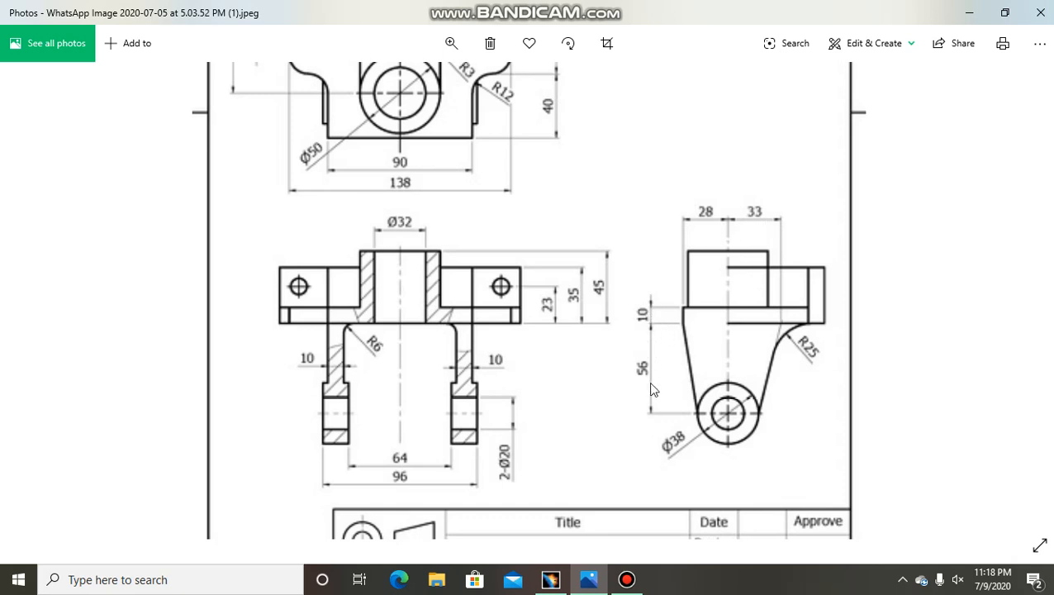
click(550, 579)
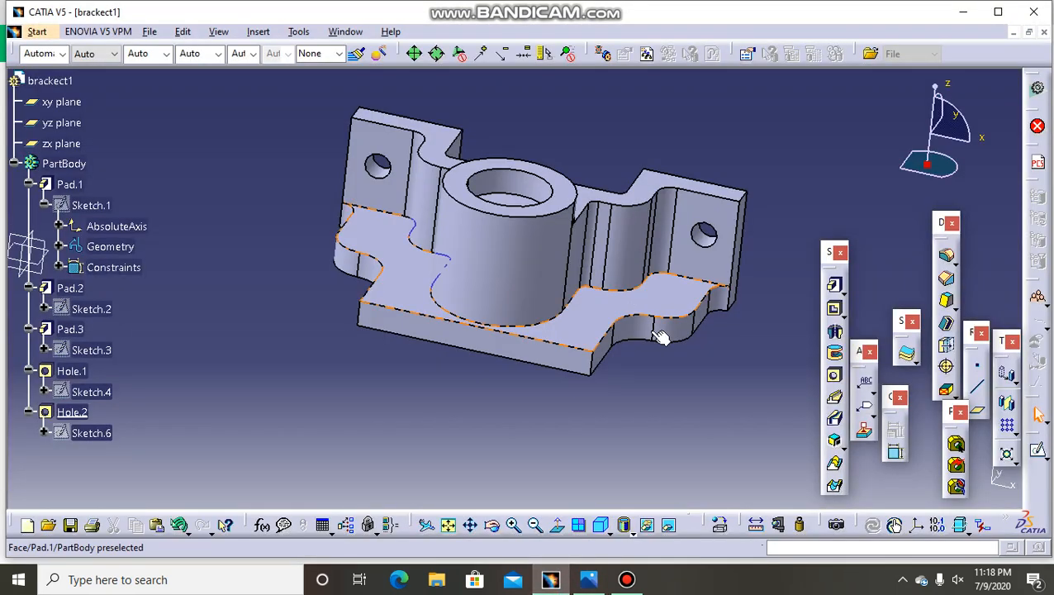
Start a sketch on the base plate's narrow side face at the right end, leaving room below the bracket for the arm profile
click(611, 353)
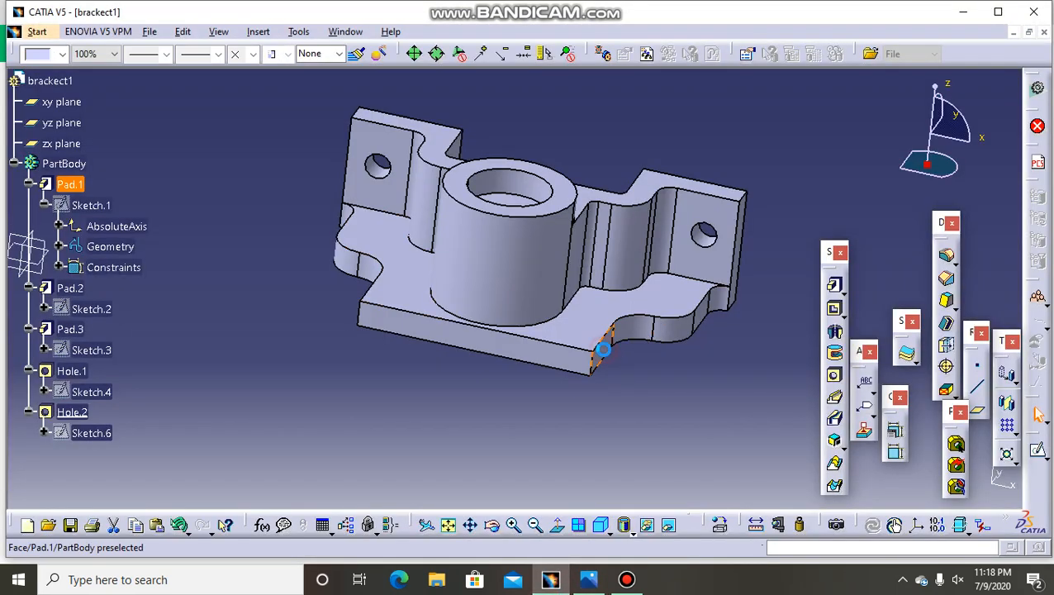
click(1038, 453)
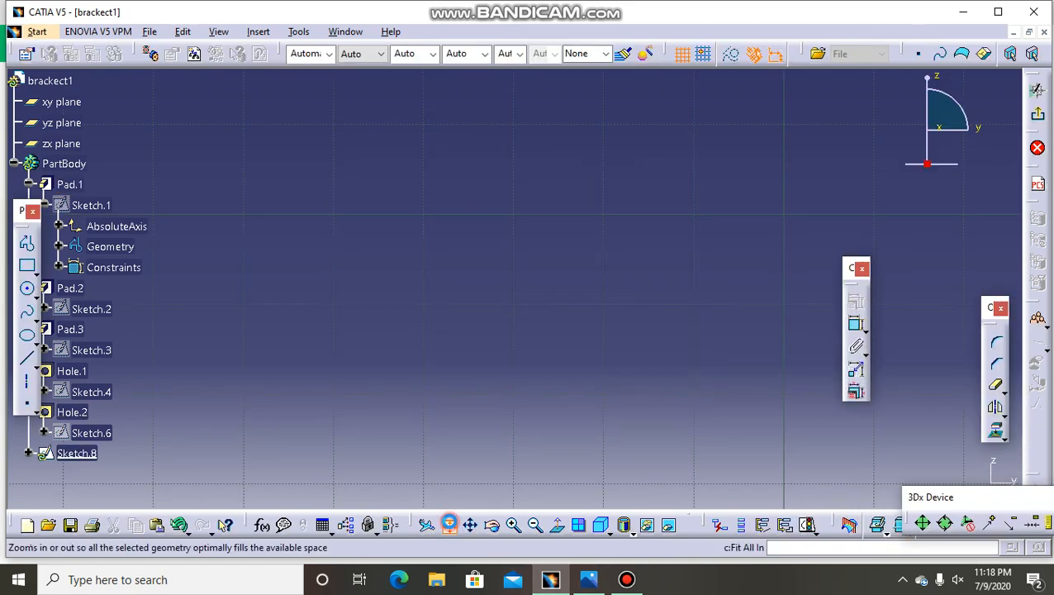
click(448, 523)
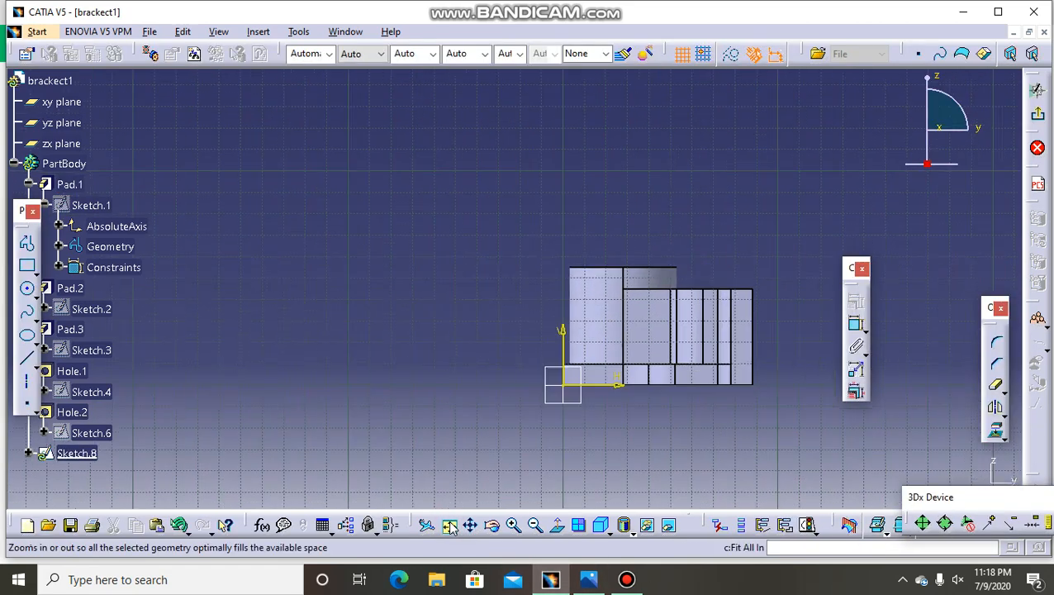
click(512, 524)
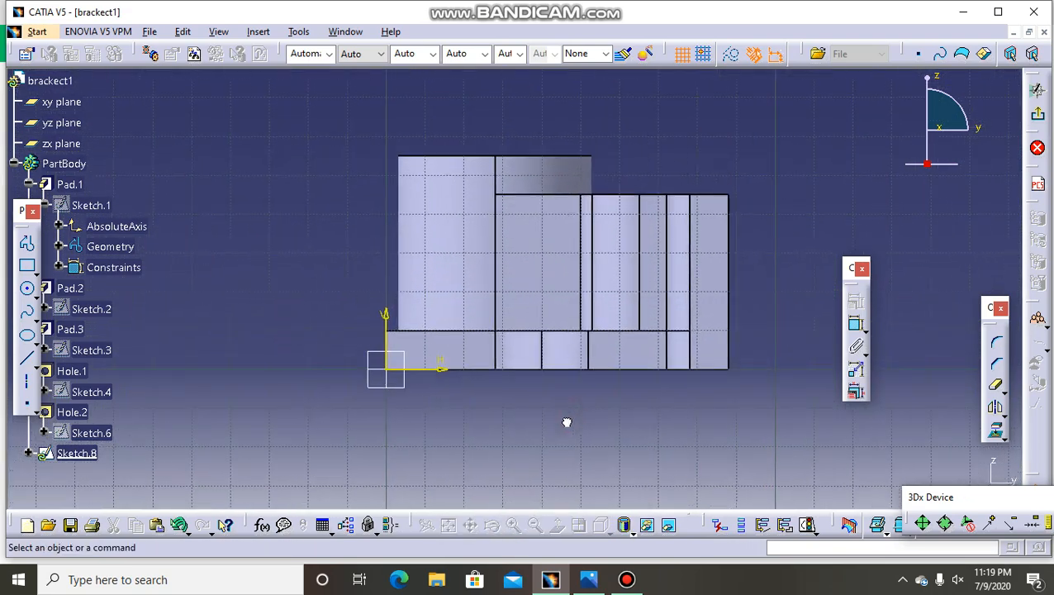
click(475, 529)
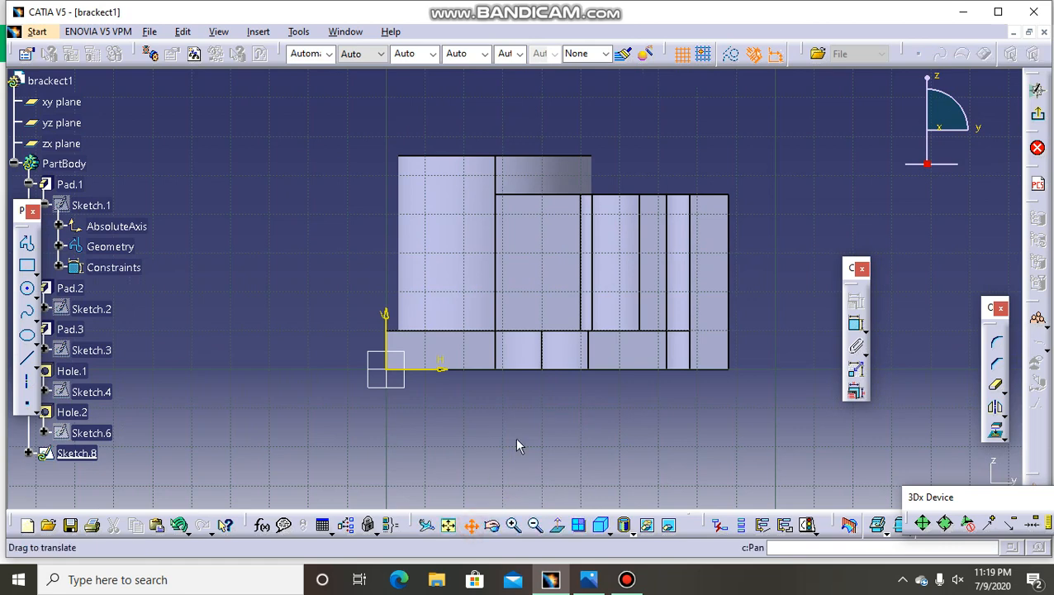
drag(560, 402, 533, 322)
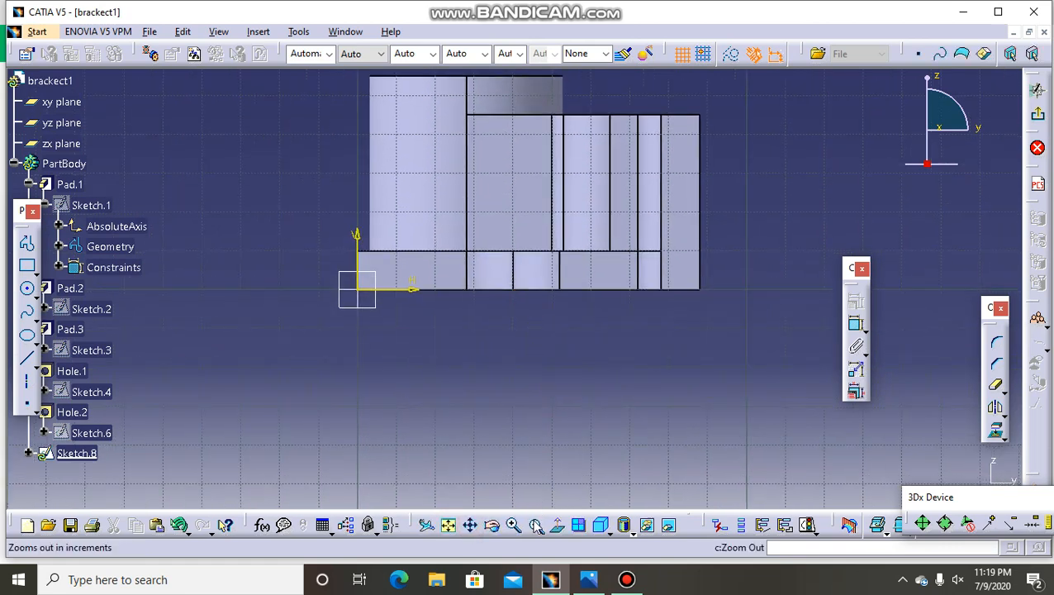
click(534, 525)
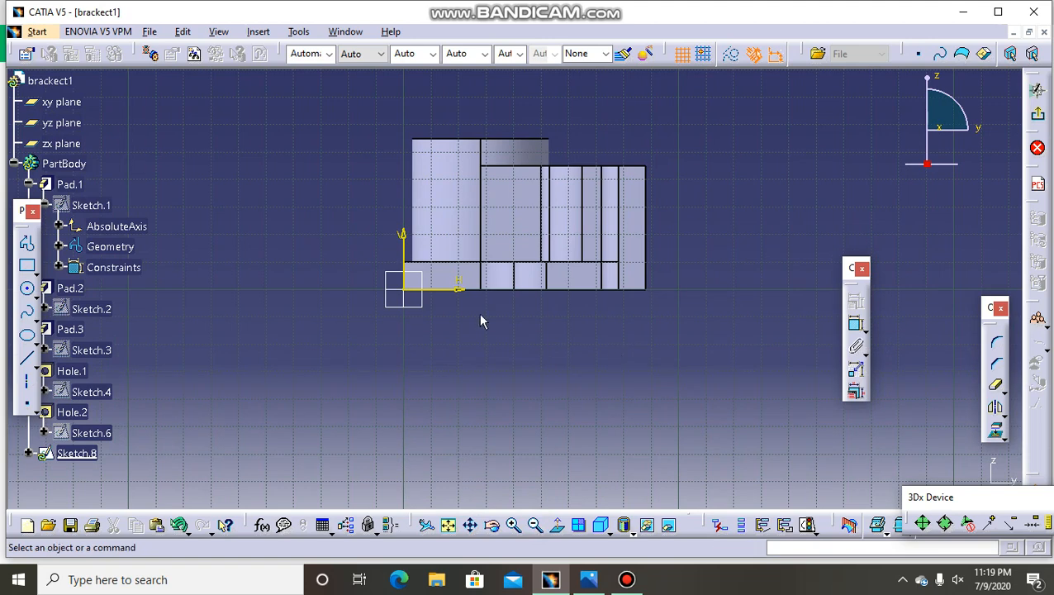
Recheck the arm in the reference drawing, and project the upper edge of the base plate's side face into the sketch
click(960, 12)
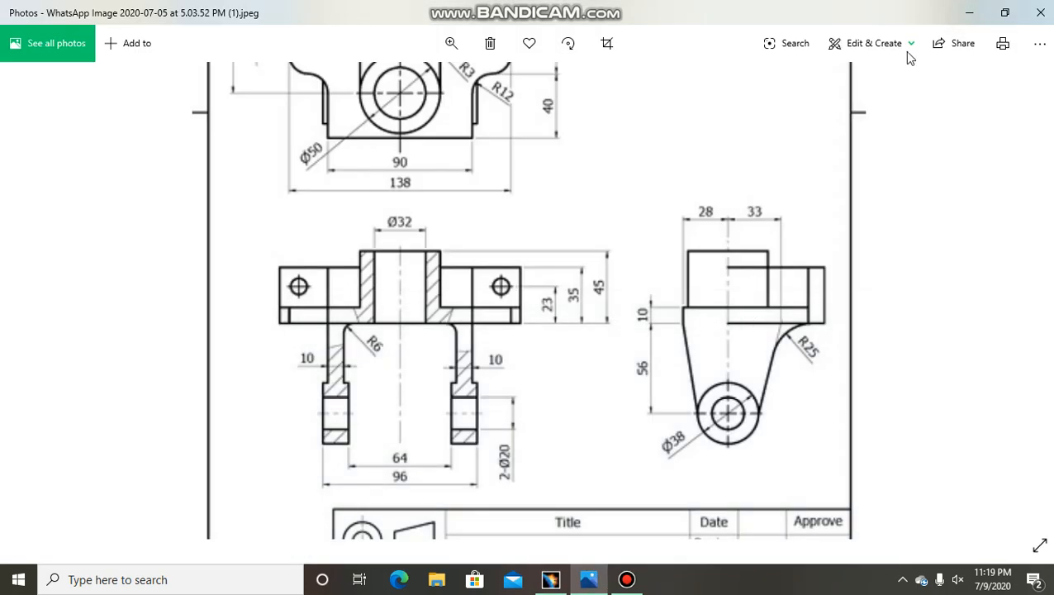
click(970, 18)
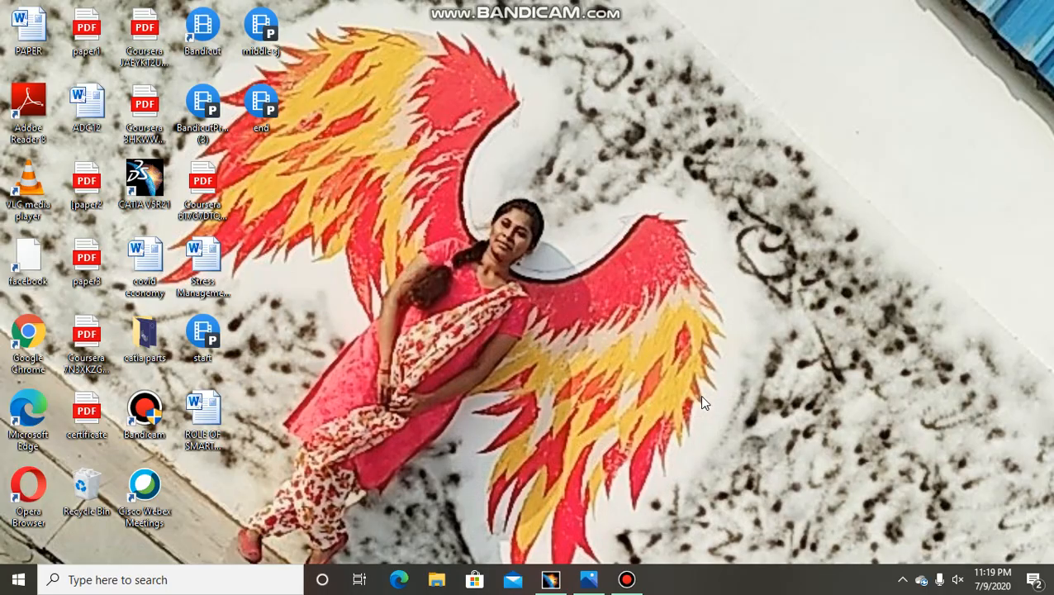
click(551, 576)
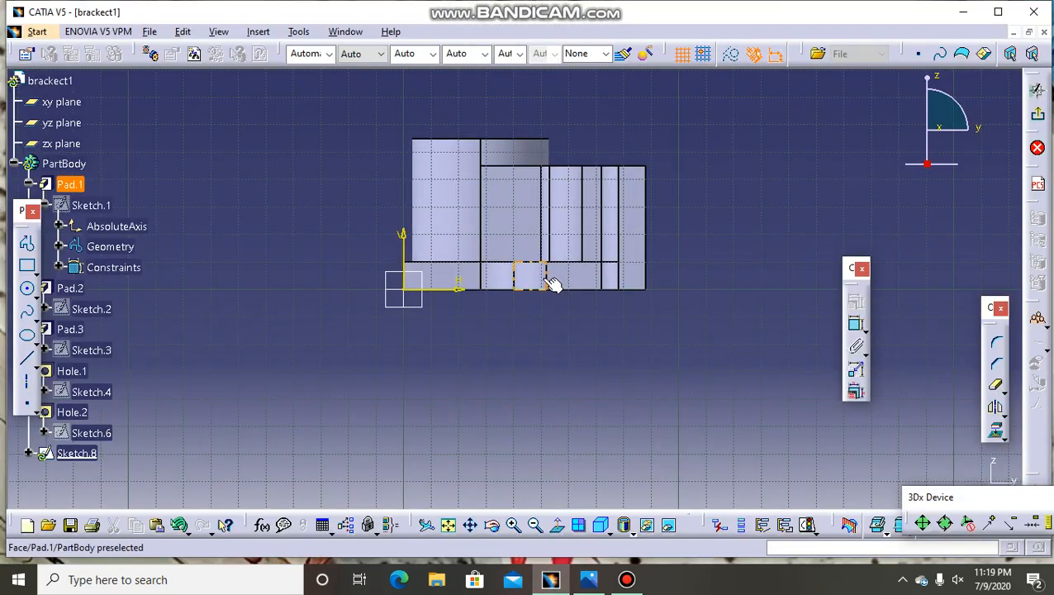
click(434, 267)
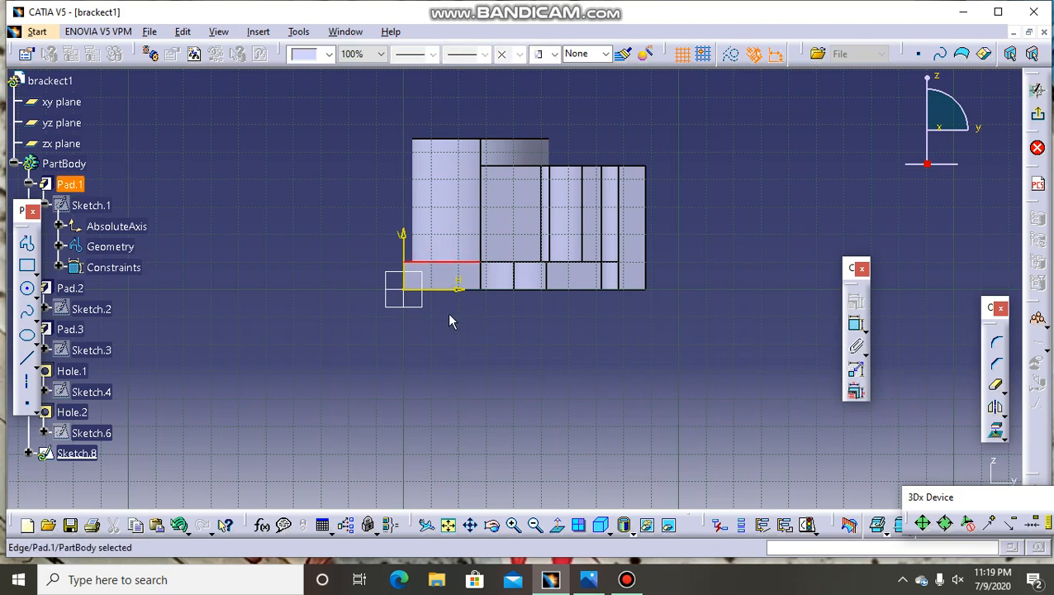
click(995, 429)
click(734, 364)
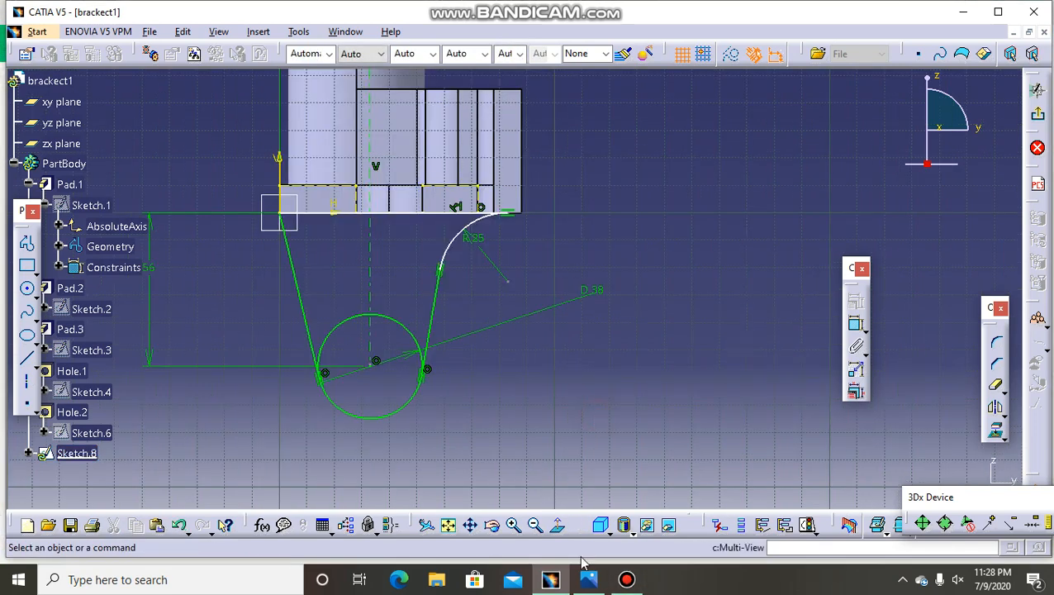
Compare the arm's rounded end with the reference drawing, and trim away the upper arc of the 38 mm circle between the arm's sides with Quick Trim
click(588, 579)
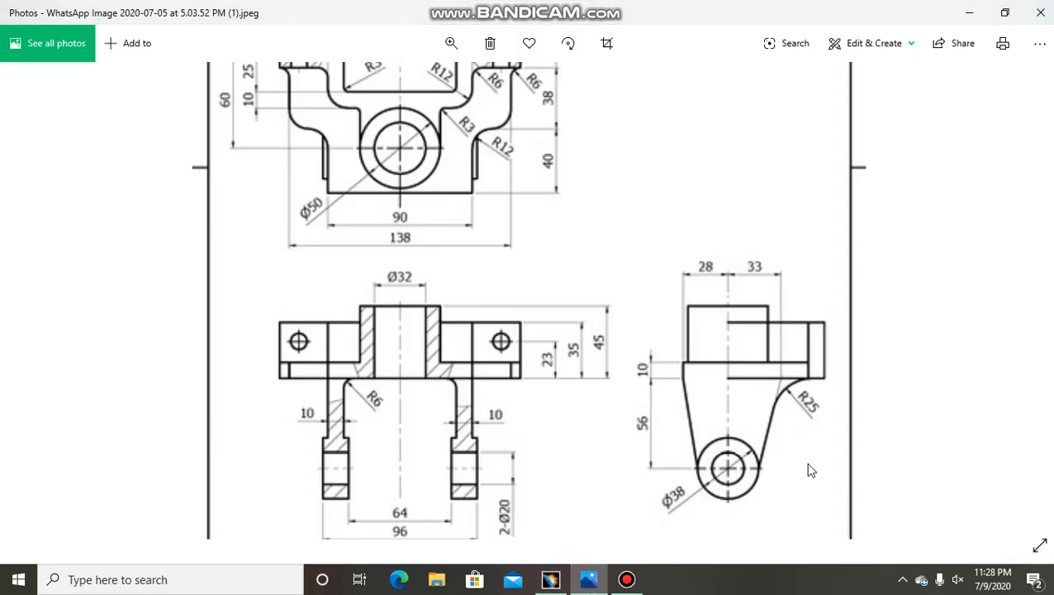
click(550, 579)
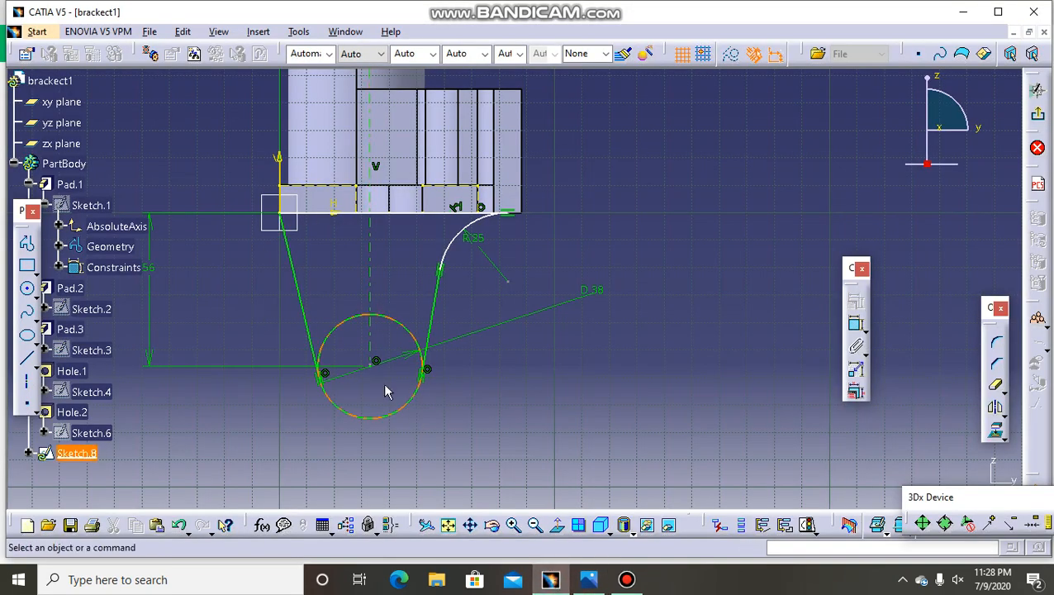
click(997, 386)
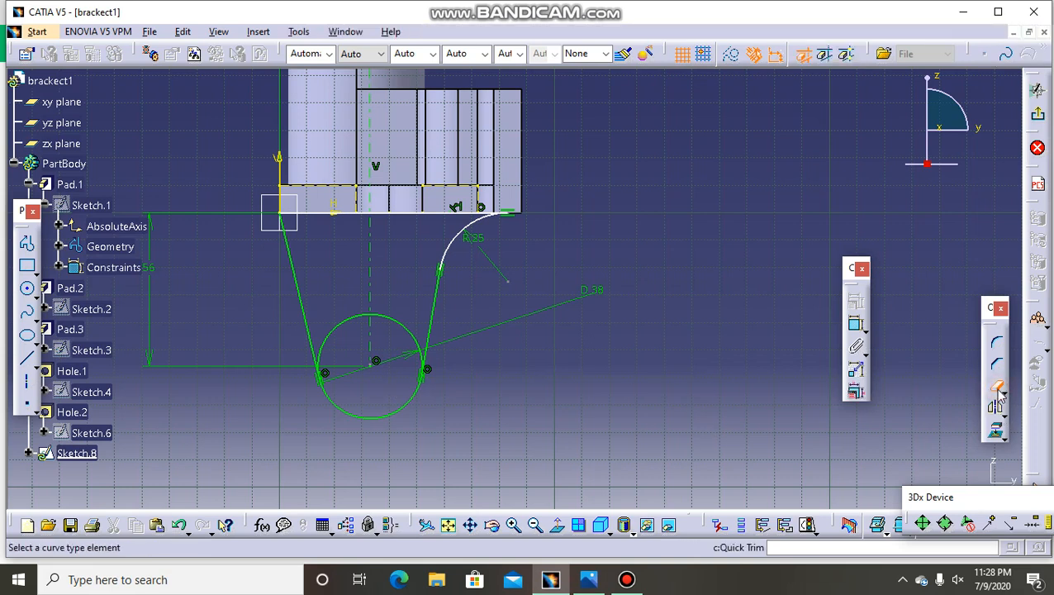
click(394, 323)
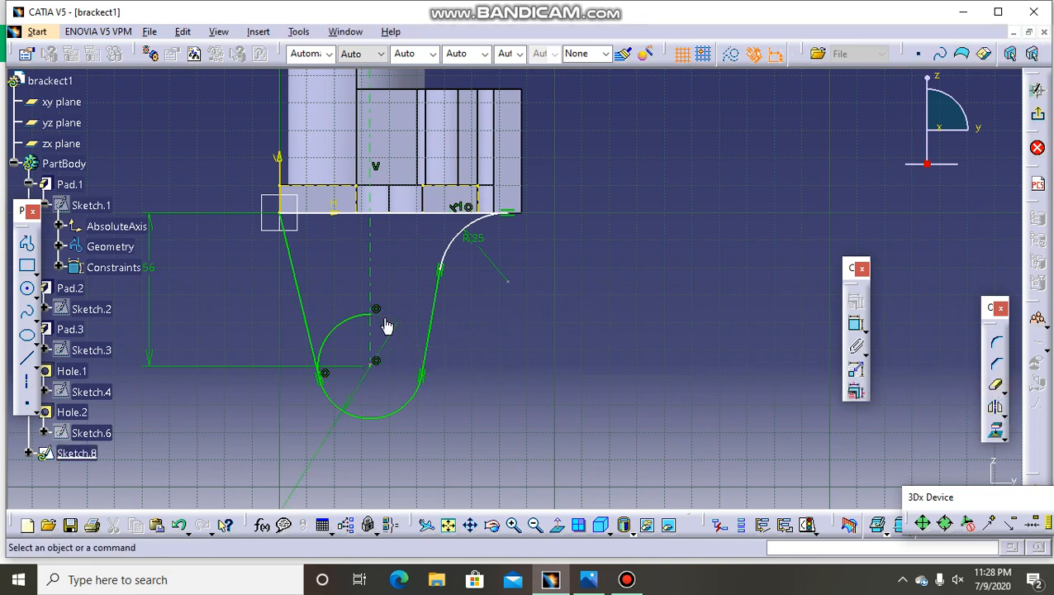
click(997, 389)
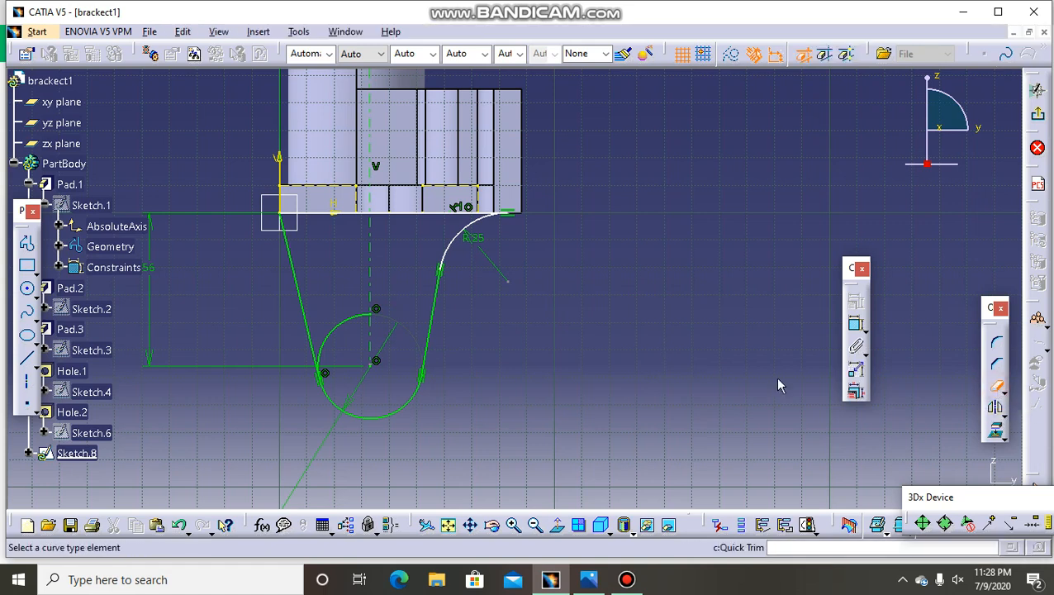
click(334, 337)
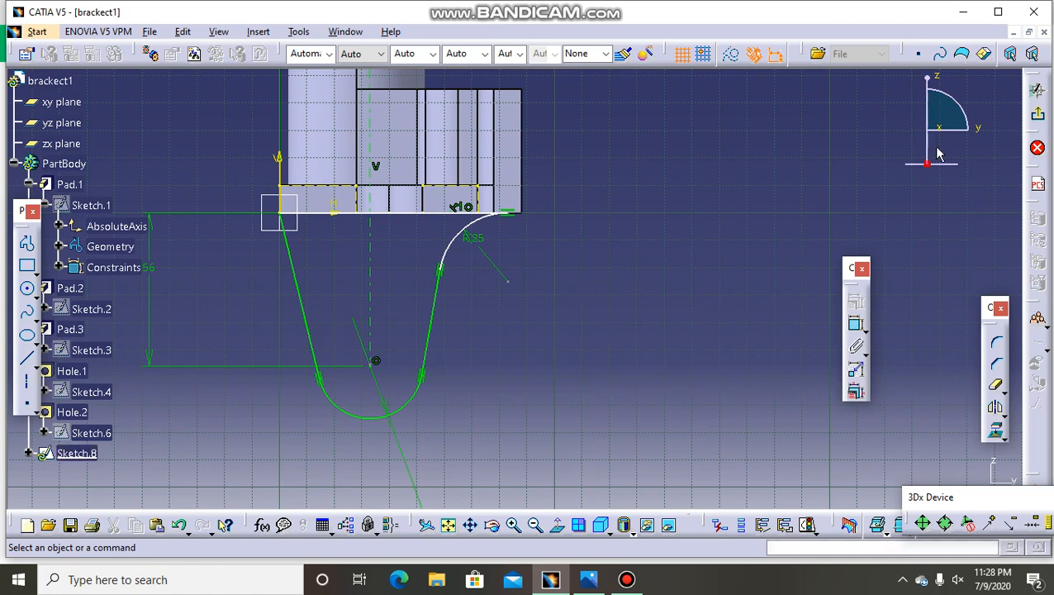
Finish the arm profile sketch and pad it 10 mm in the reversed direction, inward under the base plate
click(1038, 118)
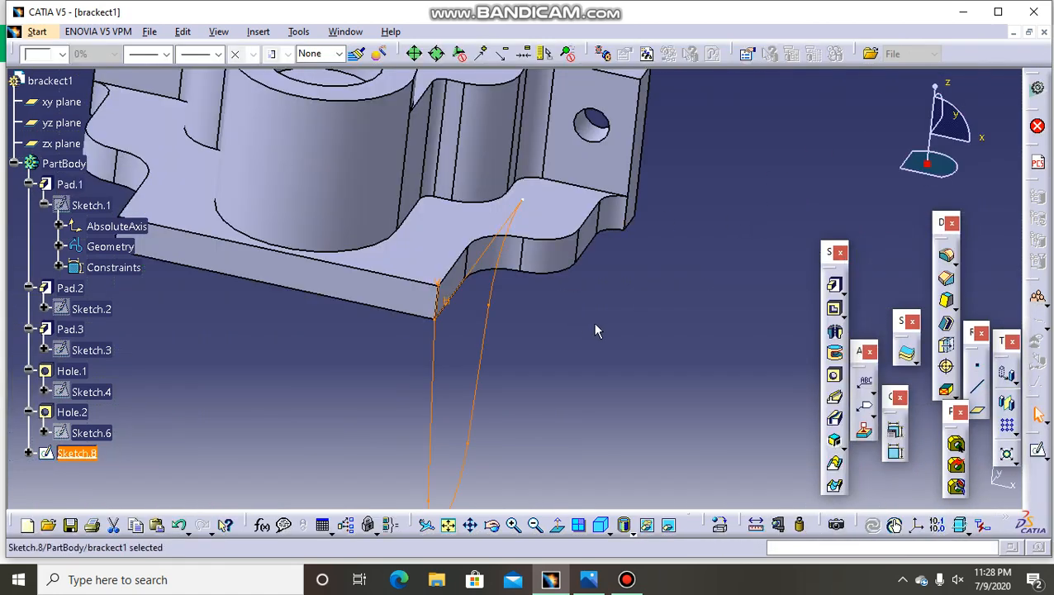
click(835, 285)
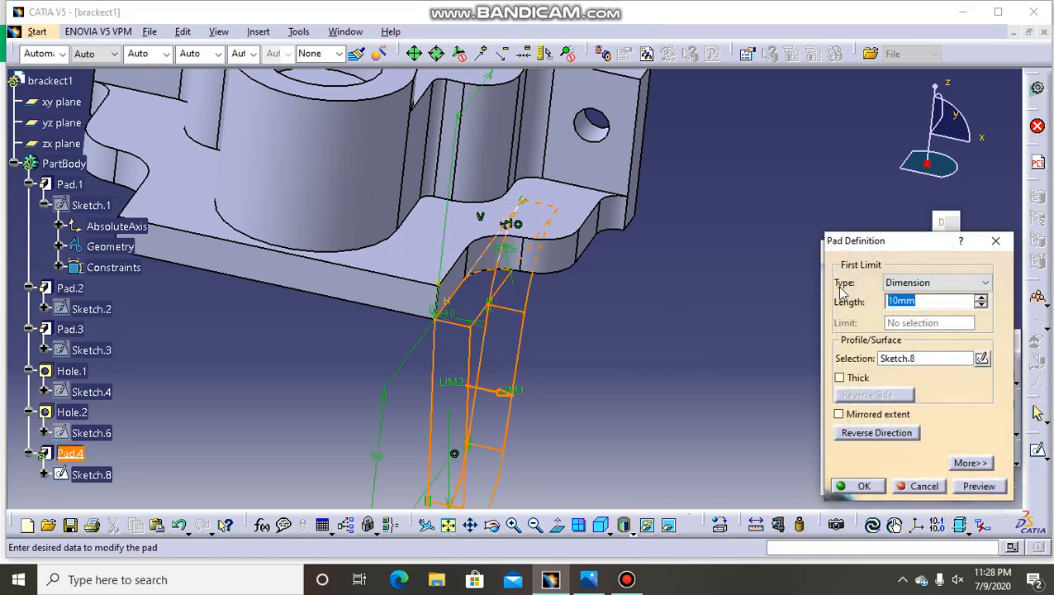
click(877, 433)
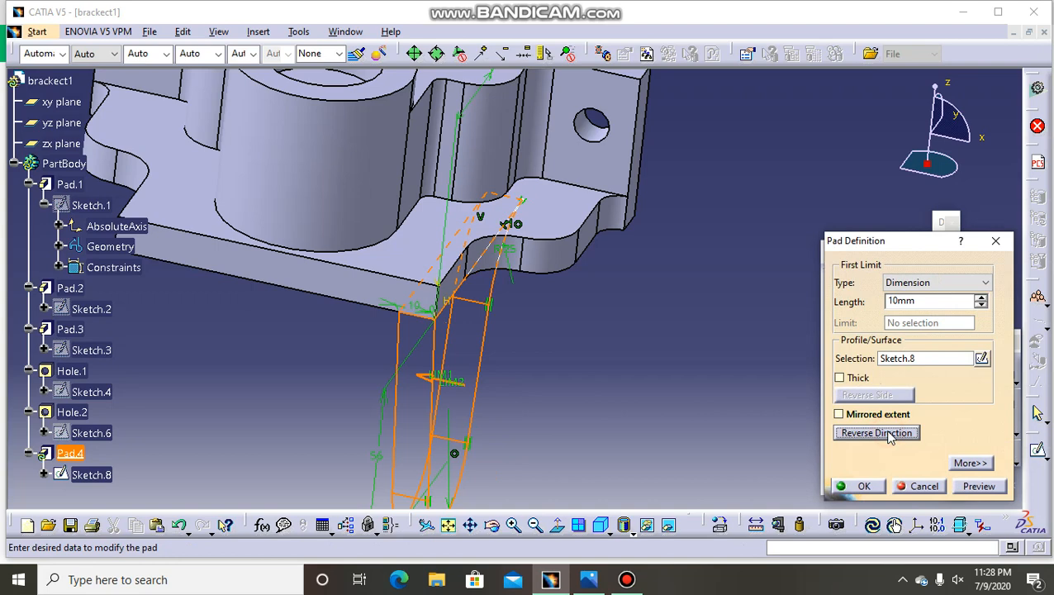
click(862, 487)
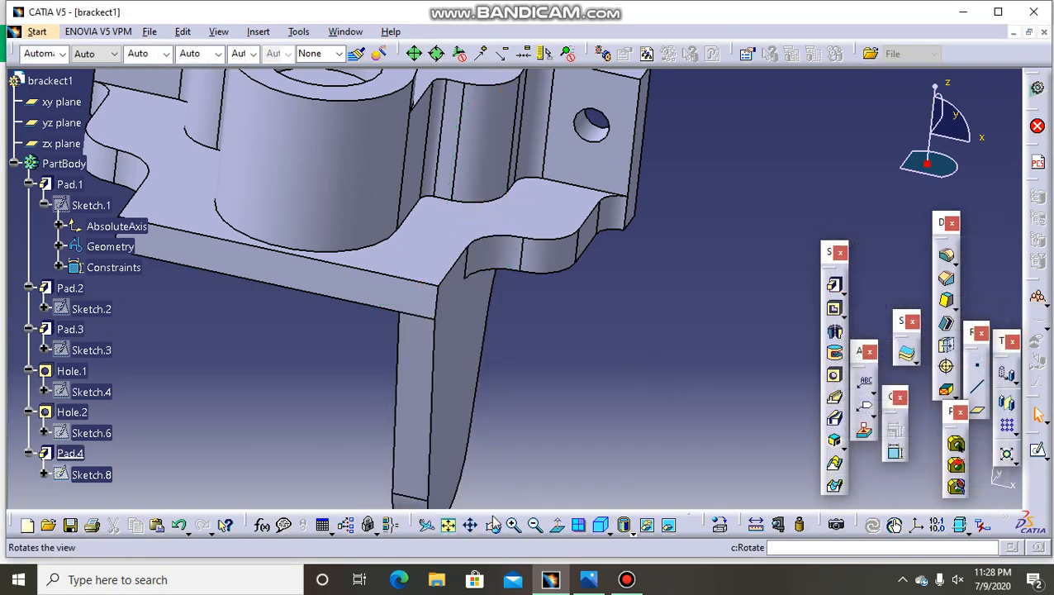
Start a sketch on the outer flat face of the support arm, with the whole arm in view
click(493, 533)
drag(570, 401, 462, 401)
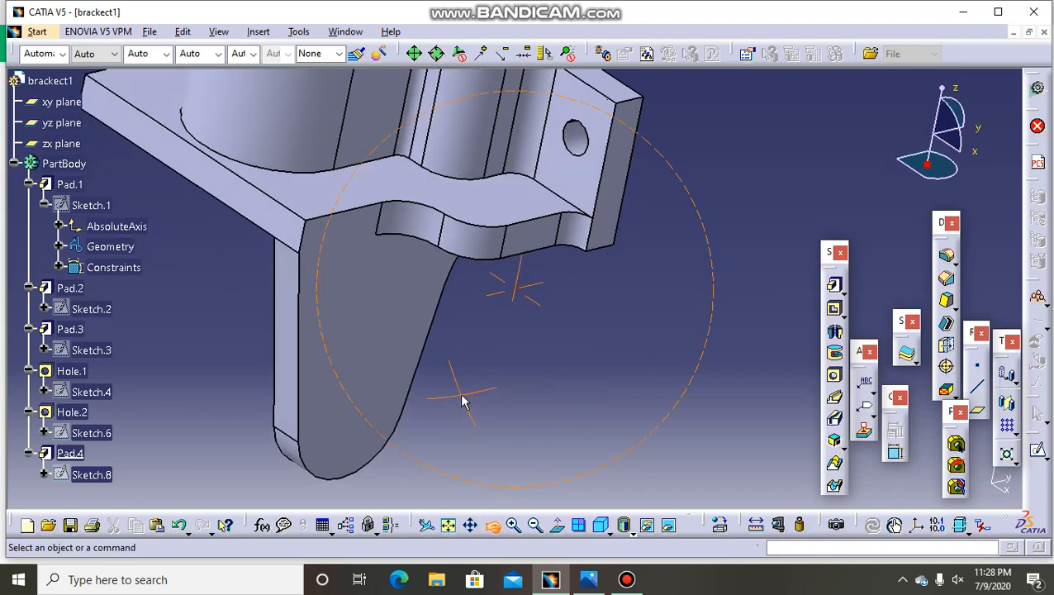
click(369, 424)
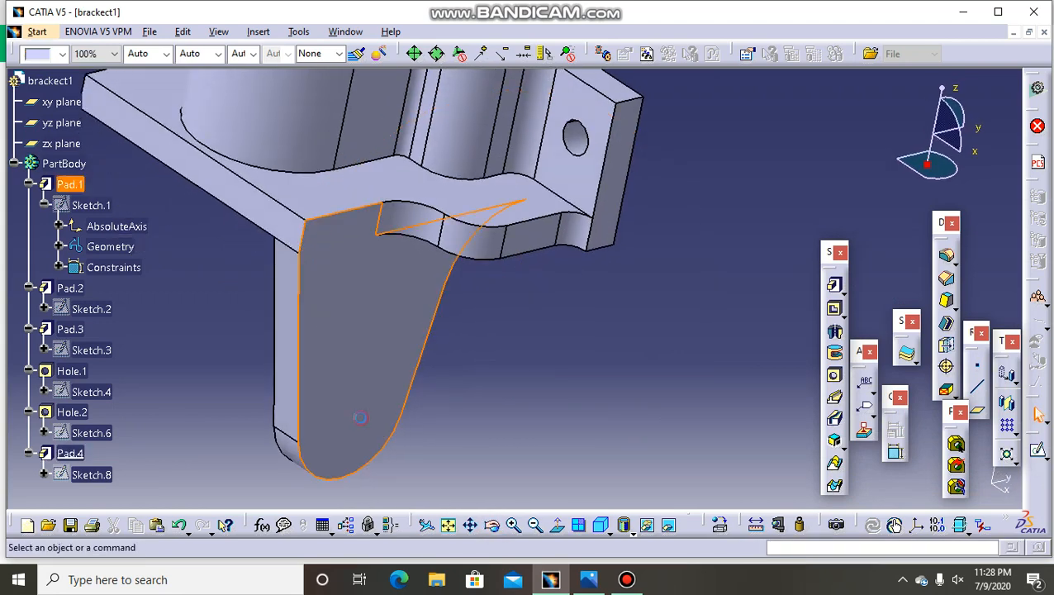
click(1034, 449)
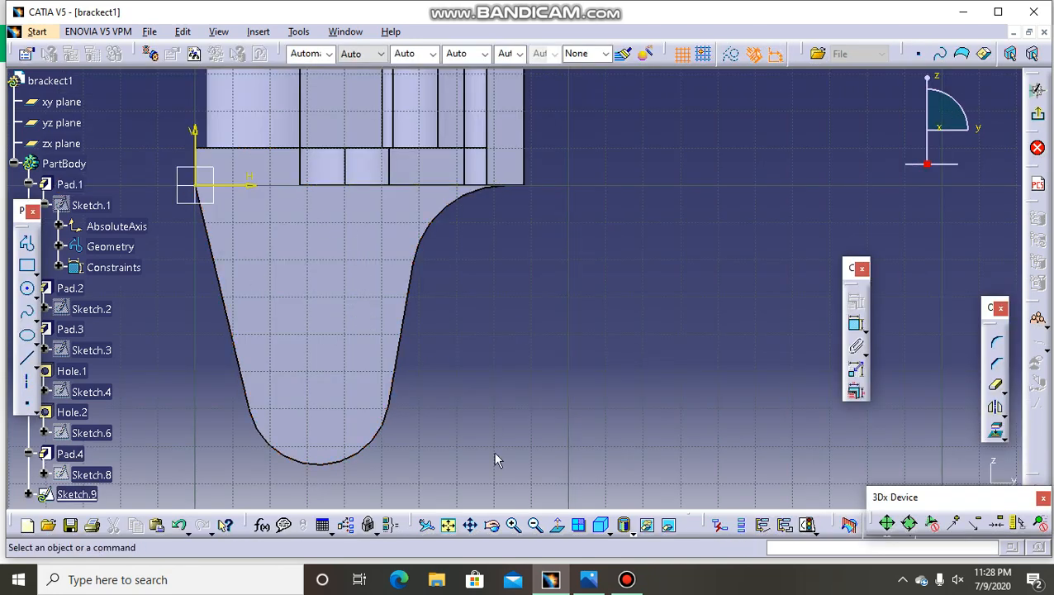
click(534, 525)
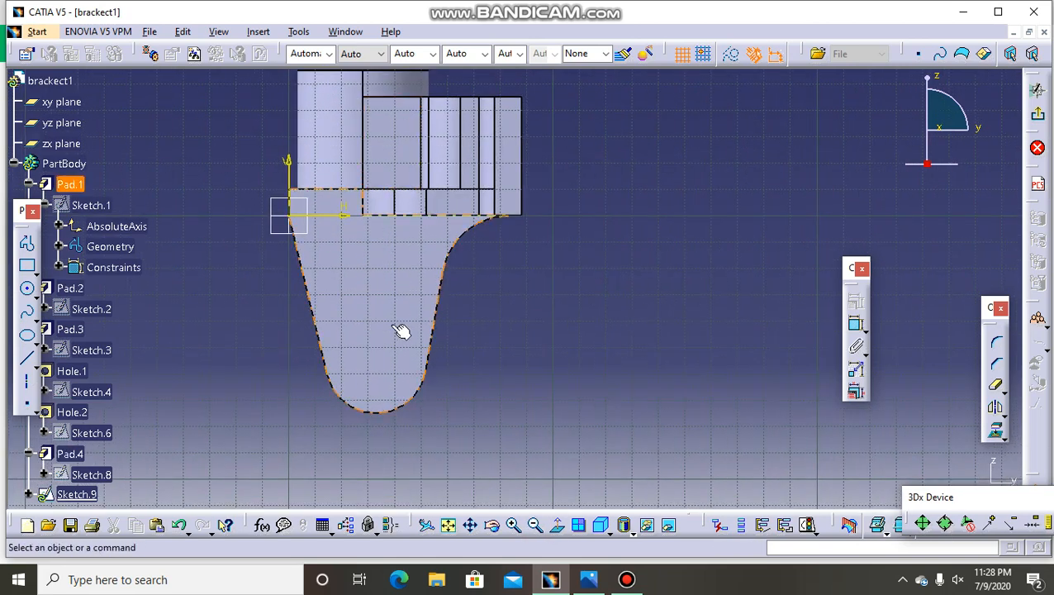
Draw a vertical axis line through the arm and constrain it 33 mm from the sketch's vertical axis
click(27, 385)
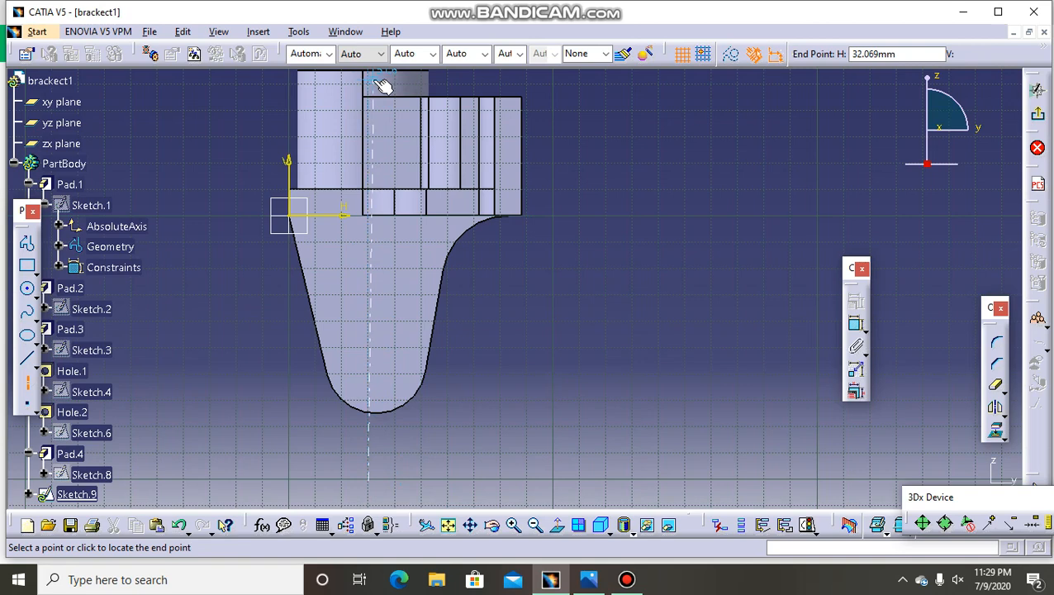
click(376, 83)
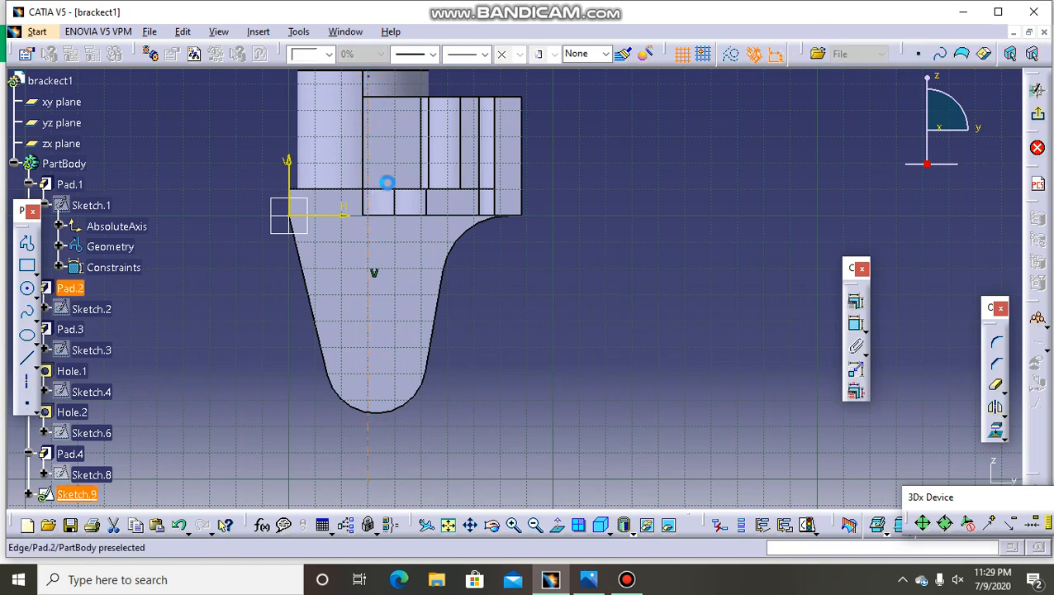
ctrl+click(288, 203)
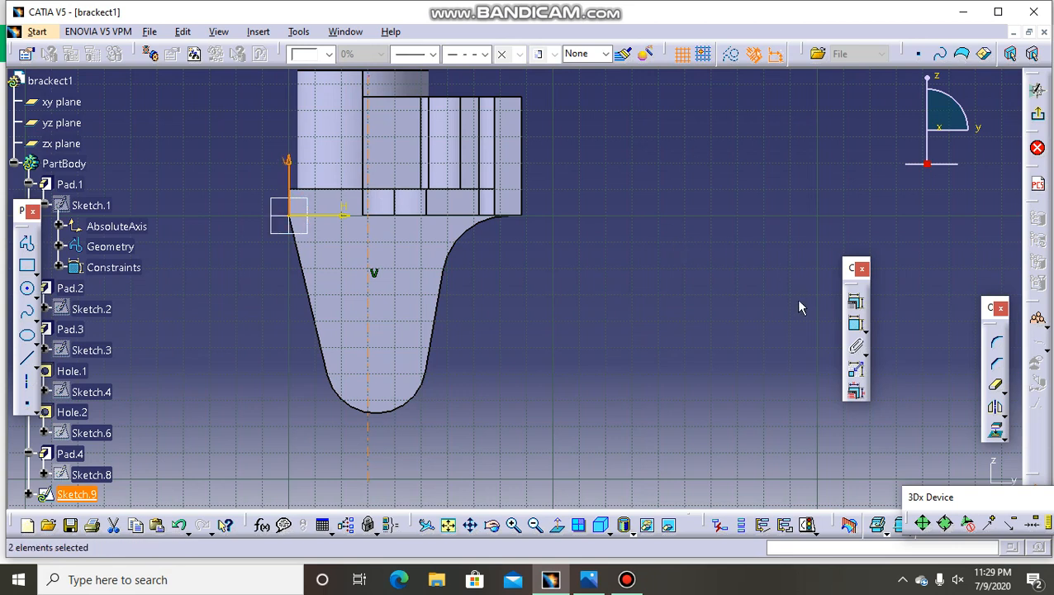
click(855, 324)
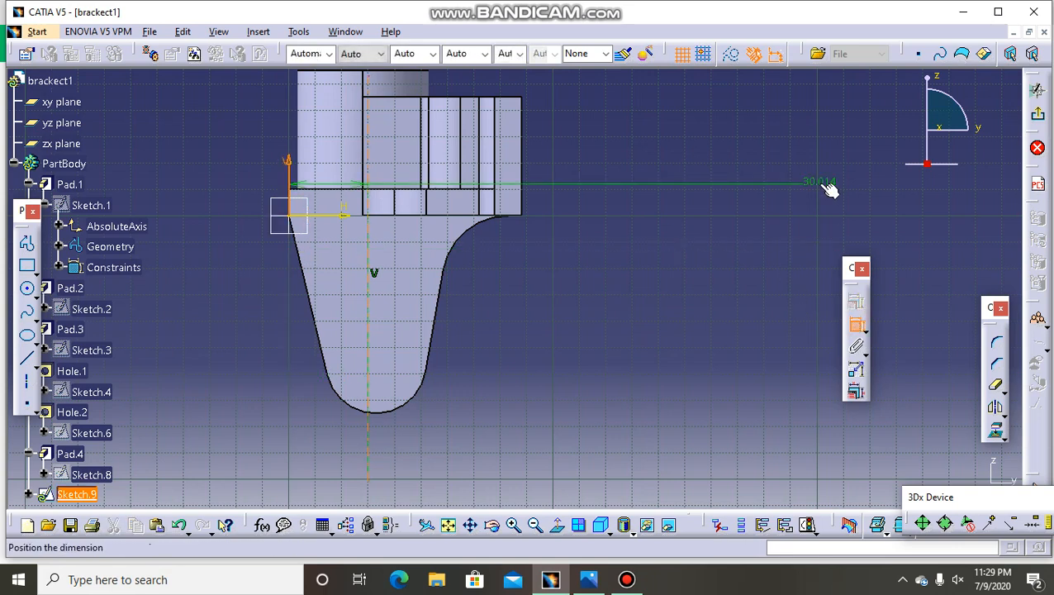
click(816, 105)
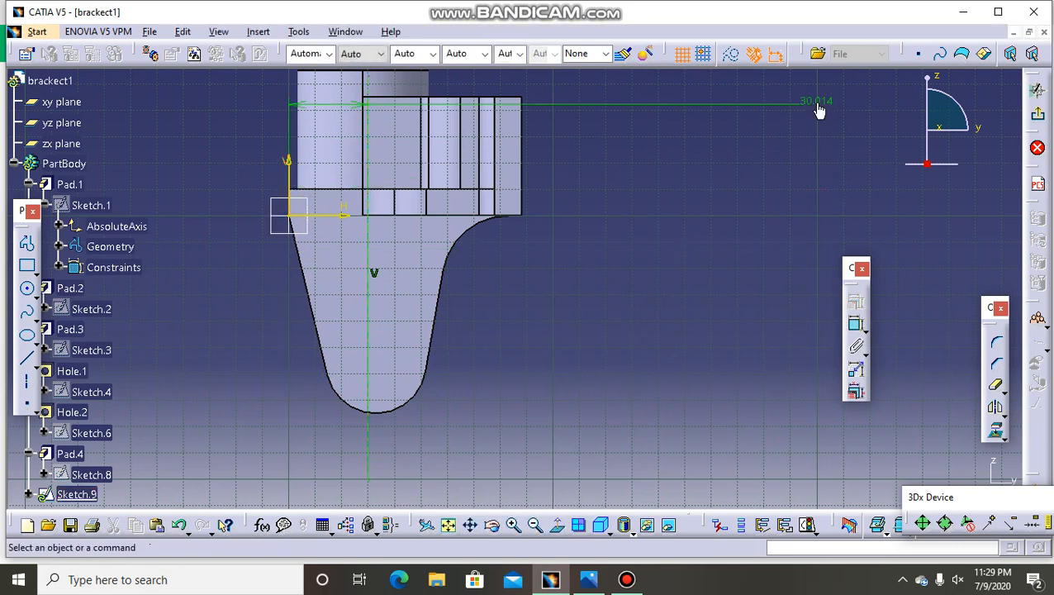
double_click(817, 104)
text(33)
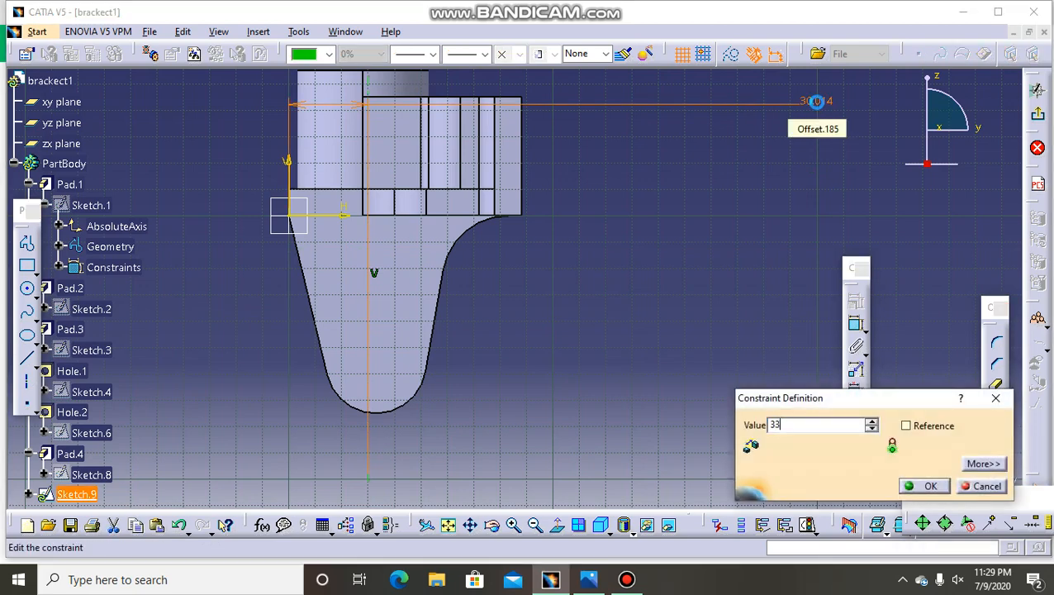
key(Return)
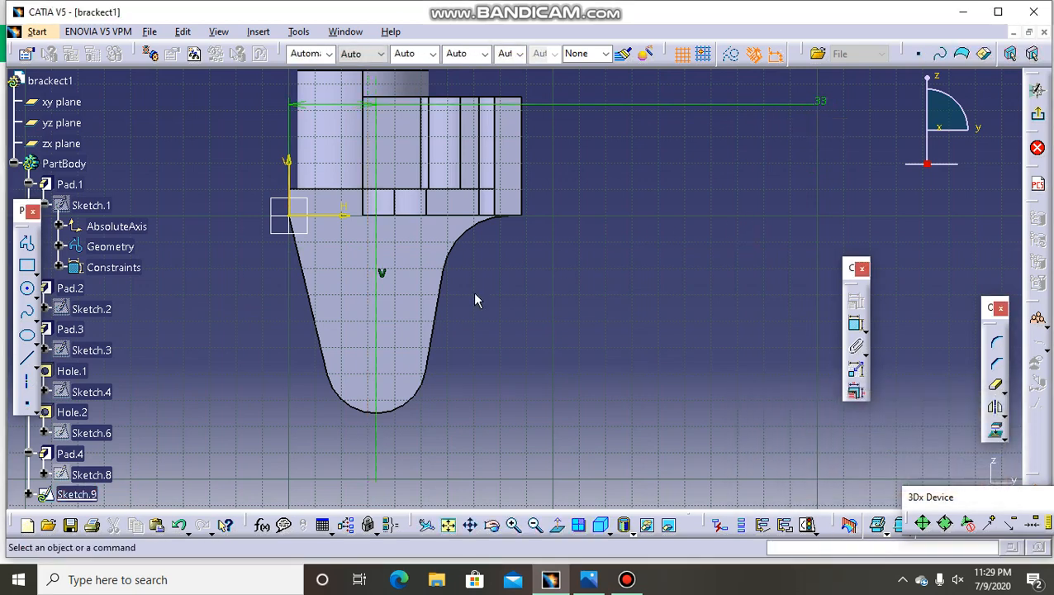
Draw two concentric circles centred on the arm's axis line, about 76 mm and 31 mm in diameter
click(28, 289)
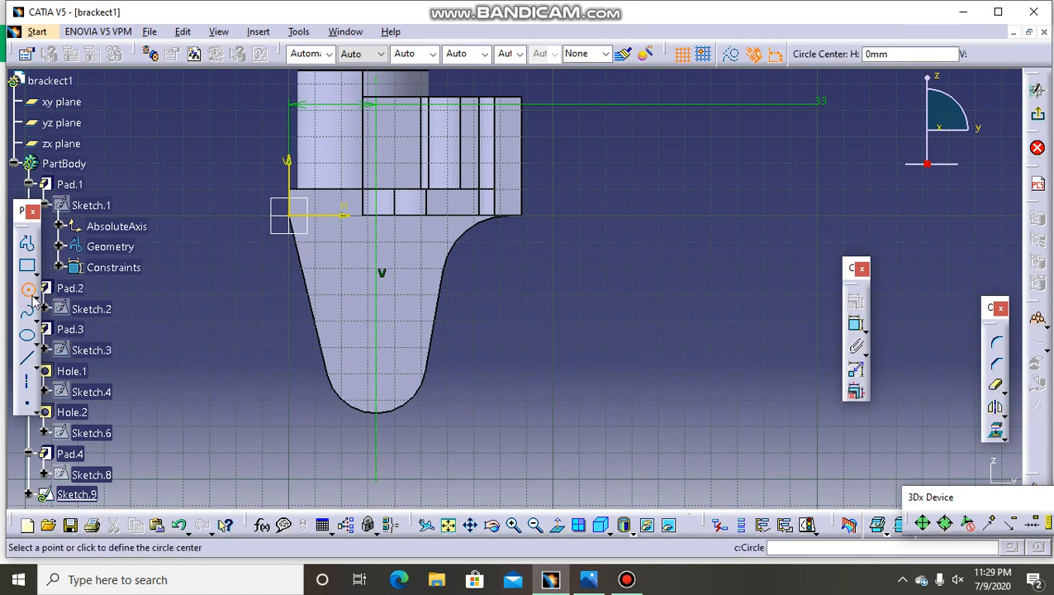
click(381, 338)
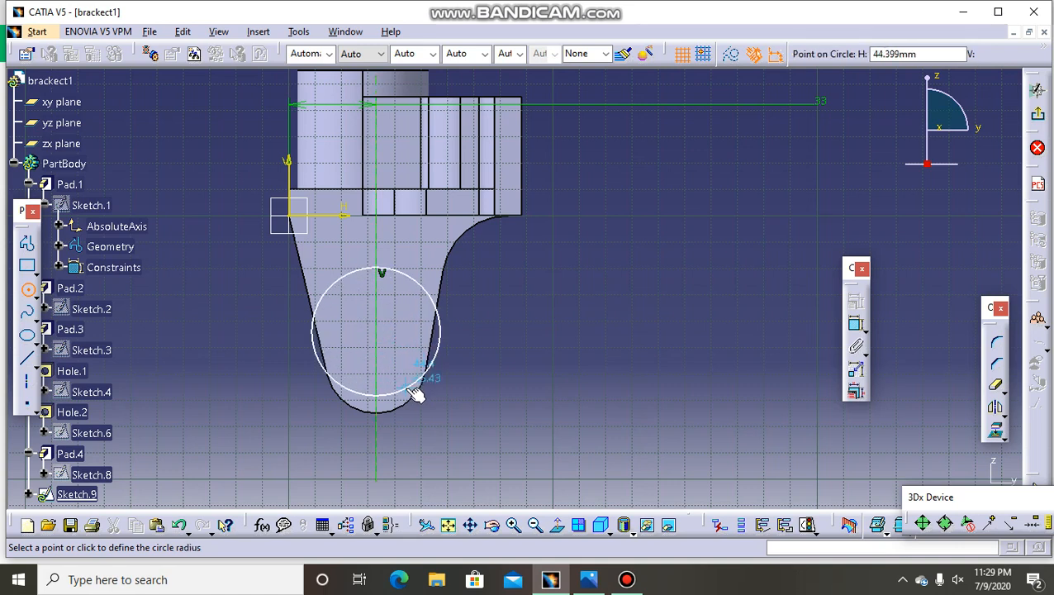
click(426, 421)
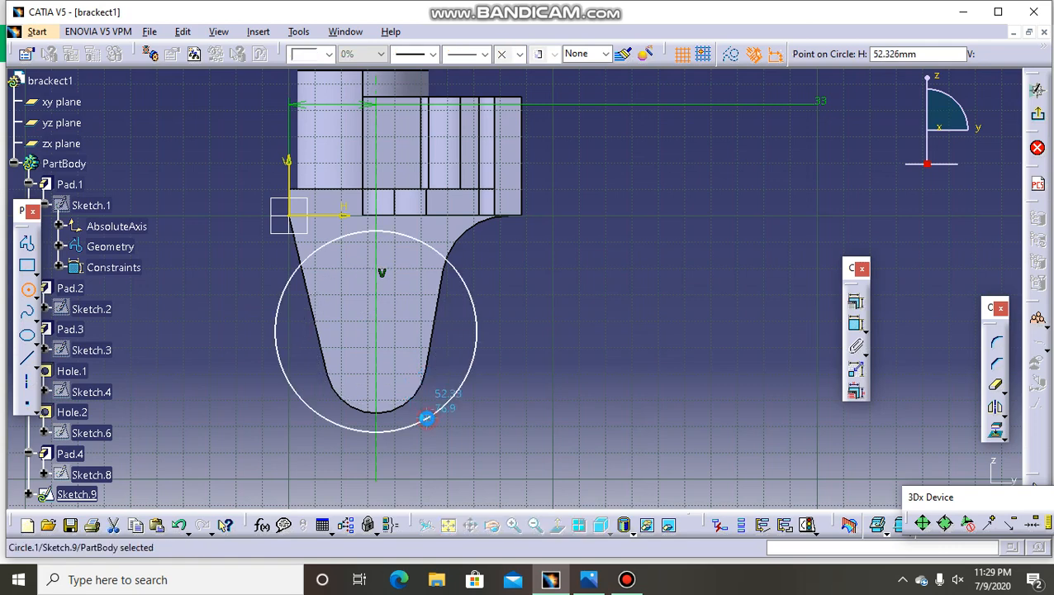
click(27, 292)
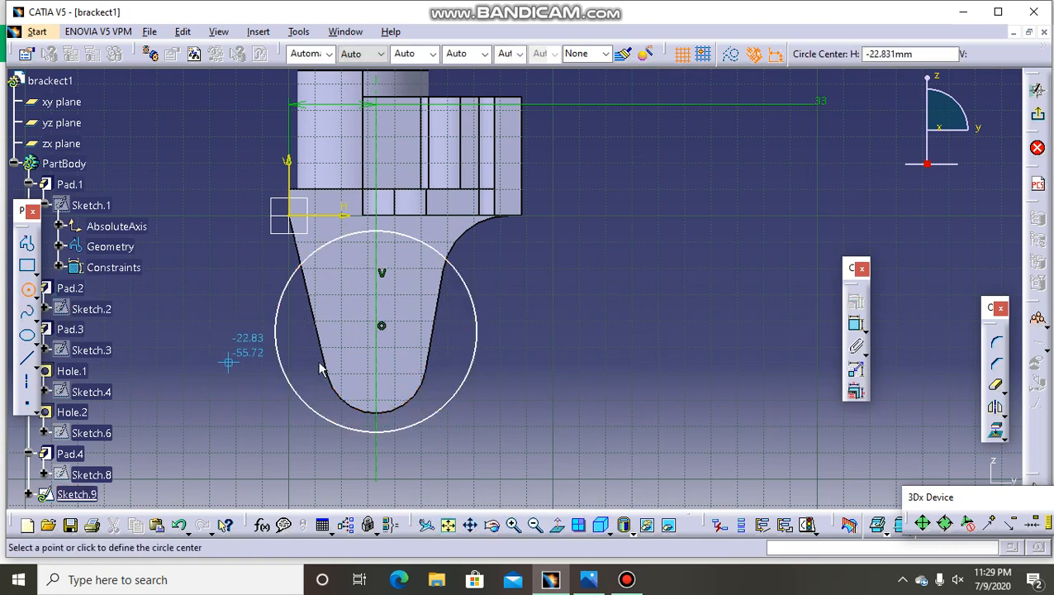
click(381, 325)
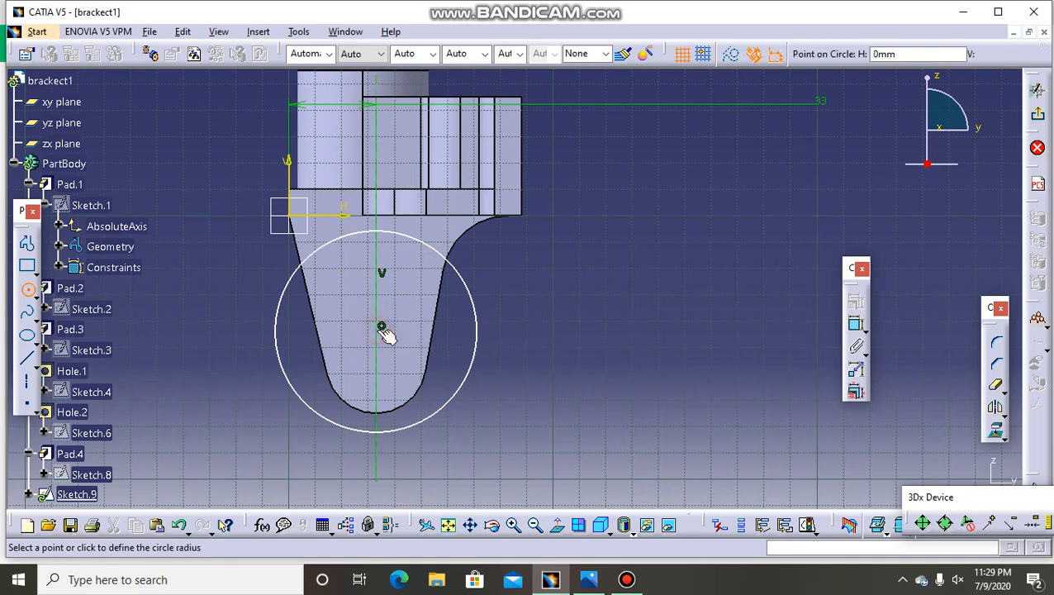
click(416, 365)
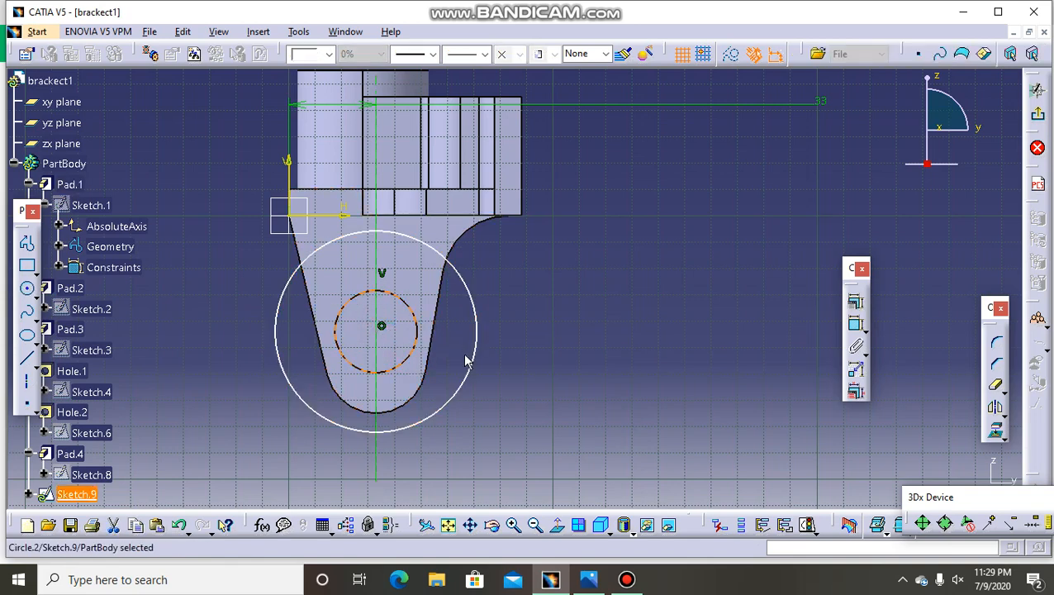
Constrain the circles' common centre 56 mm below the sketch's horizontal axis
click(375, 331)
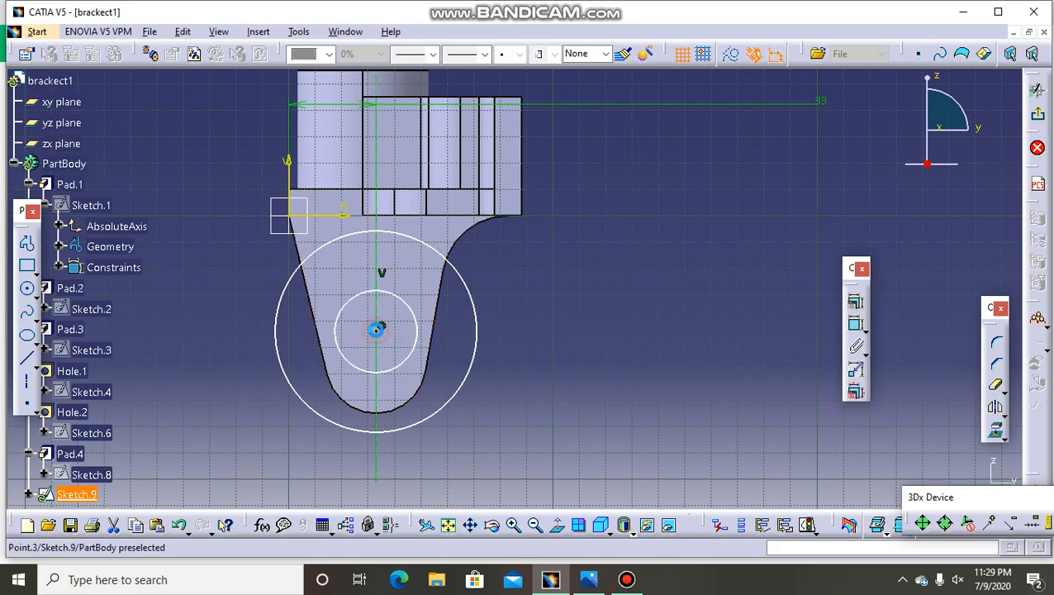
click(312, 216)
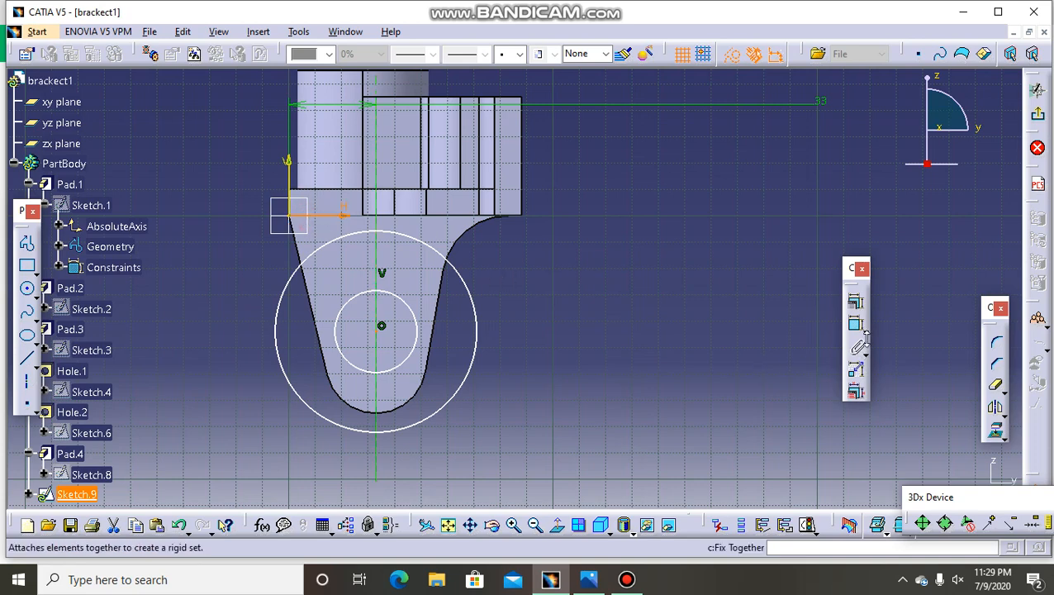
click(855, 324)
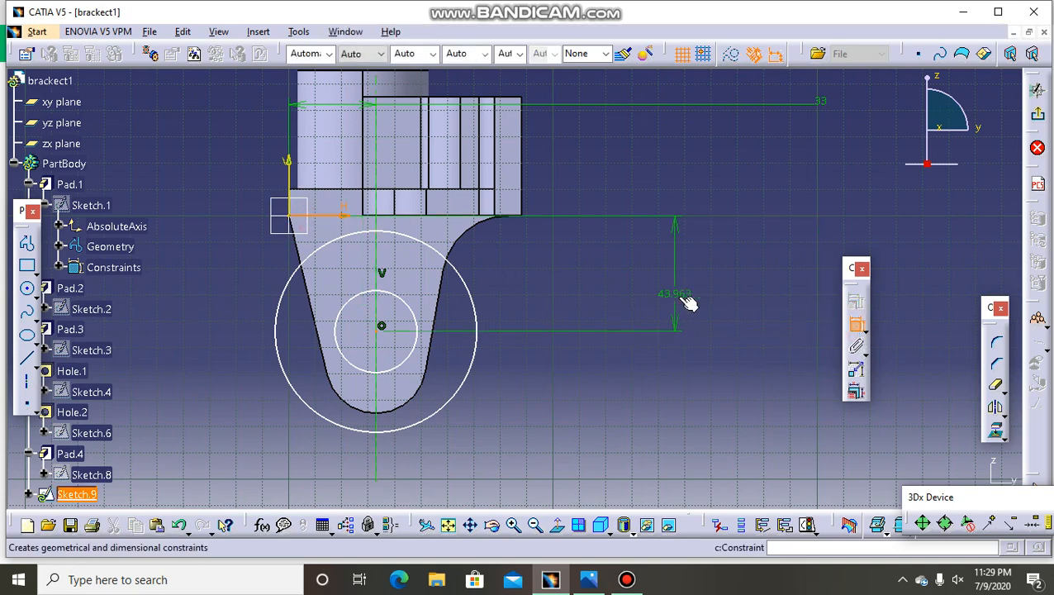
click(675, 296)
double_click(677, 299)
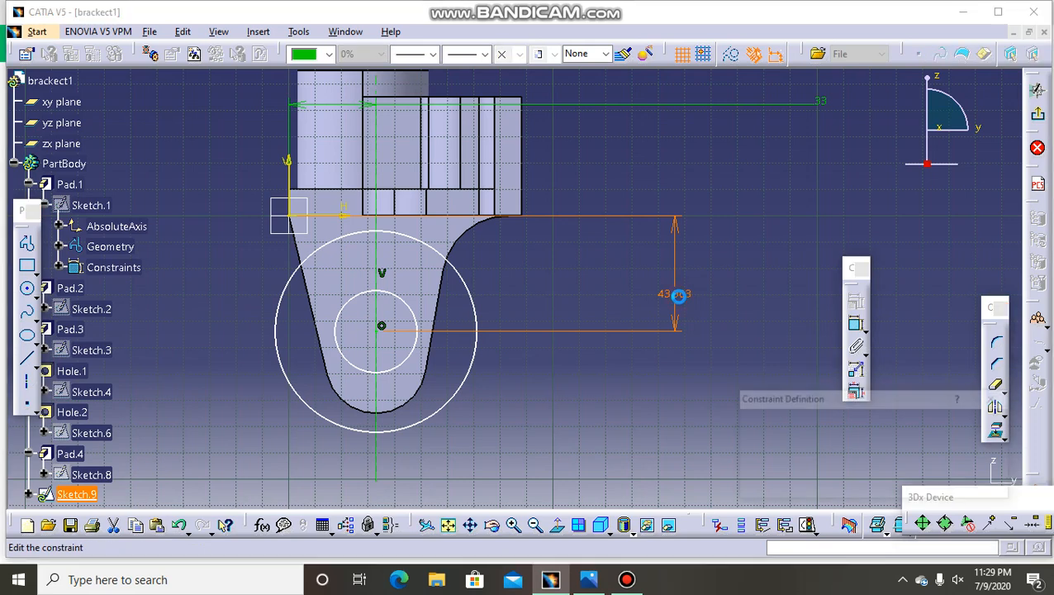
text(56mm)
key(Return)
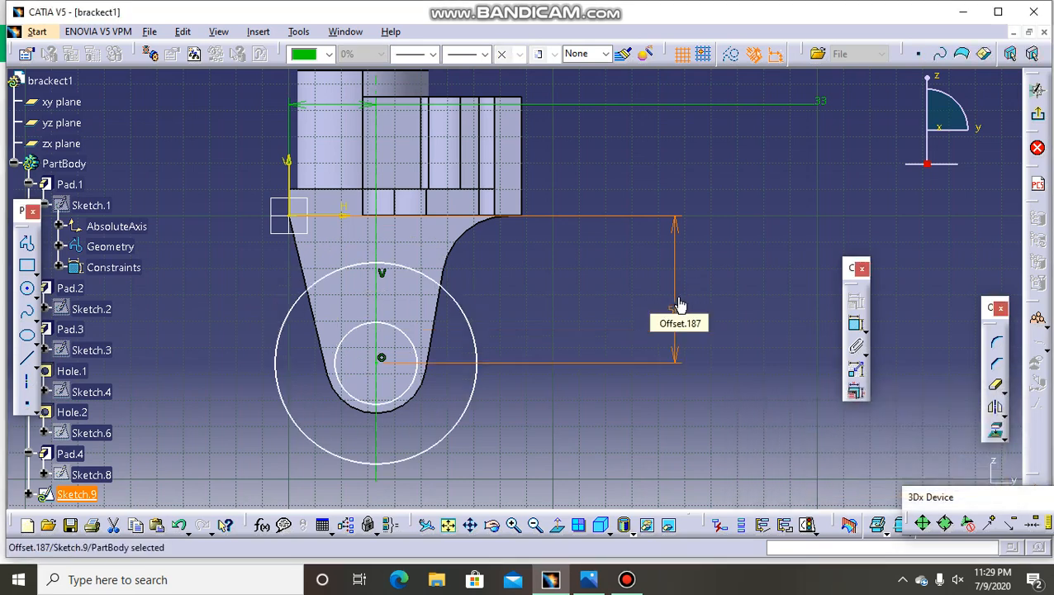
Dimension the outer circle with a diameter of 38 mm
click(472, 388)
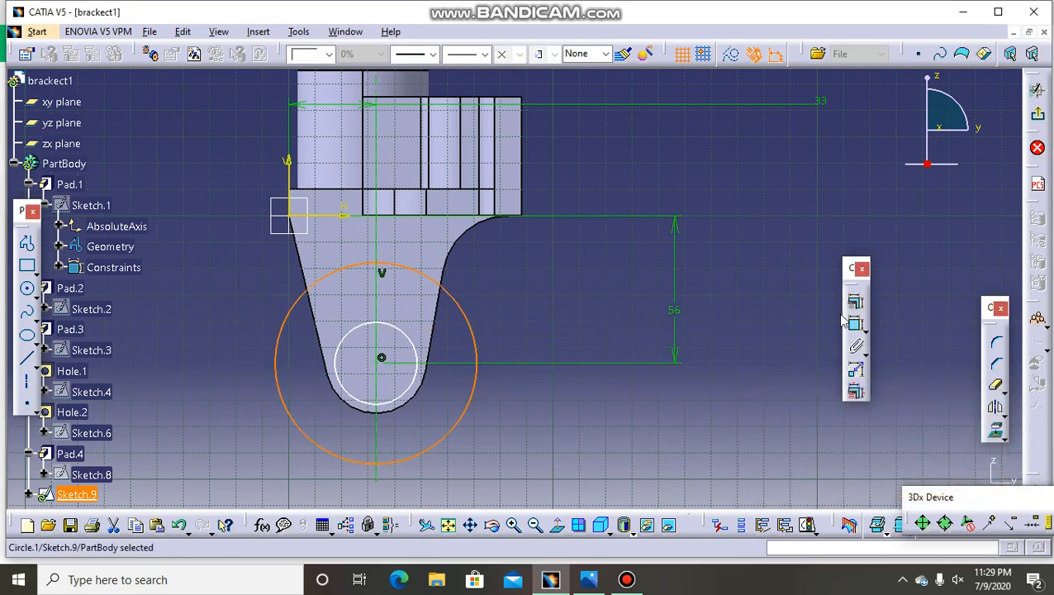
click(856, 323)
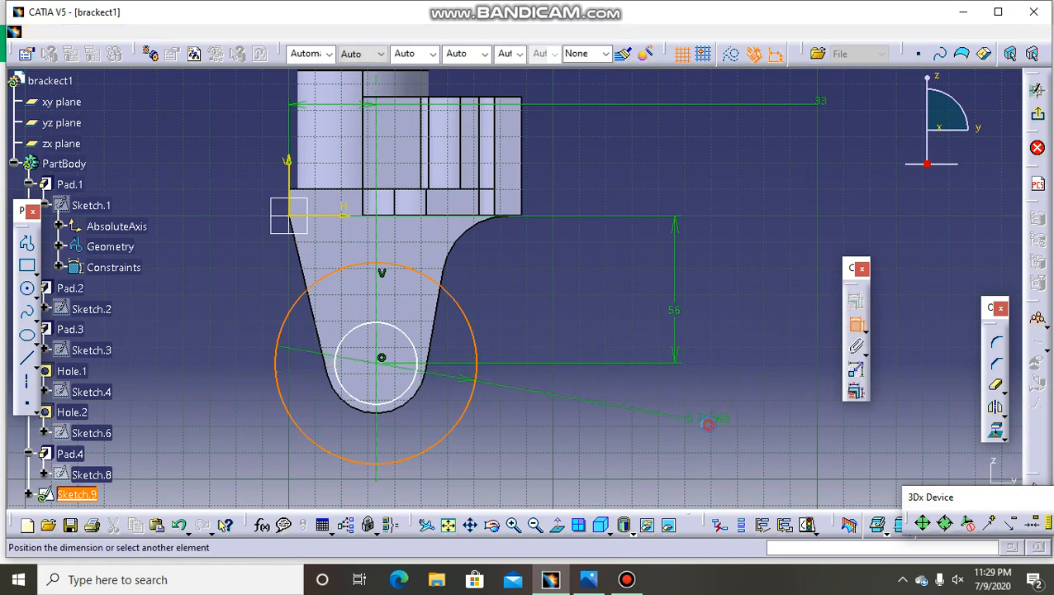
double_click(708, 417)
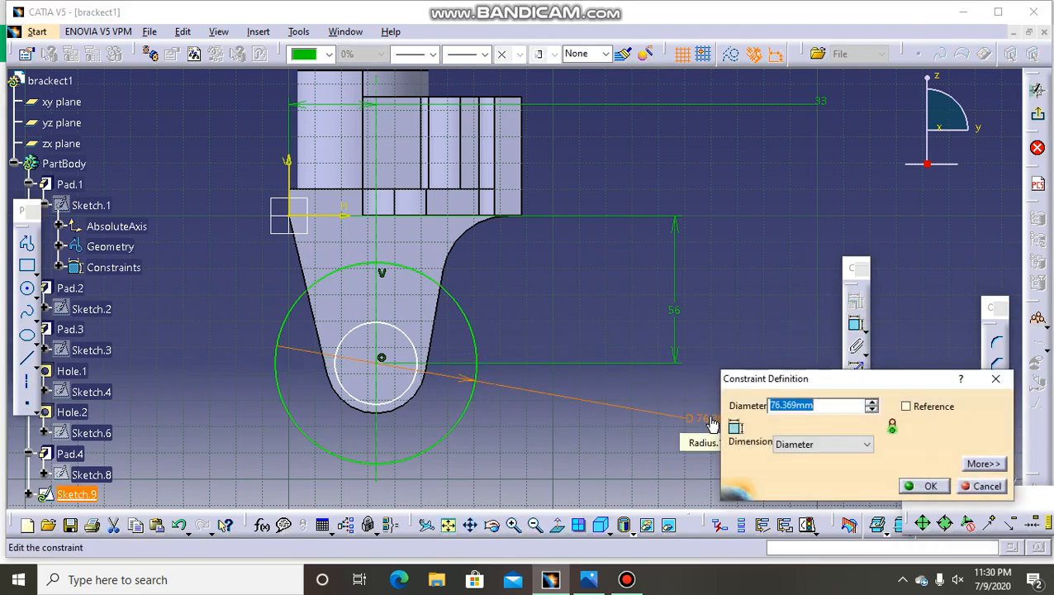
text(38)
key(Return)
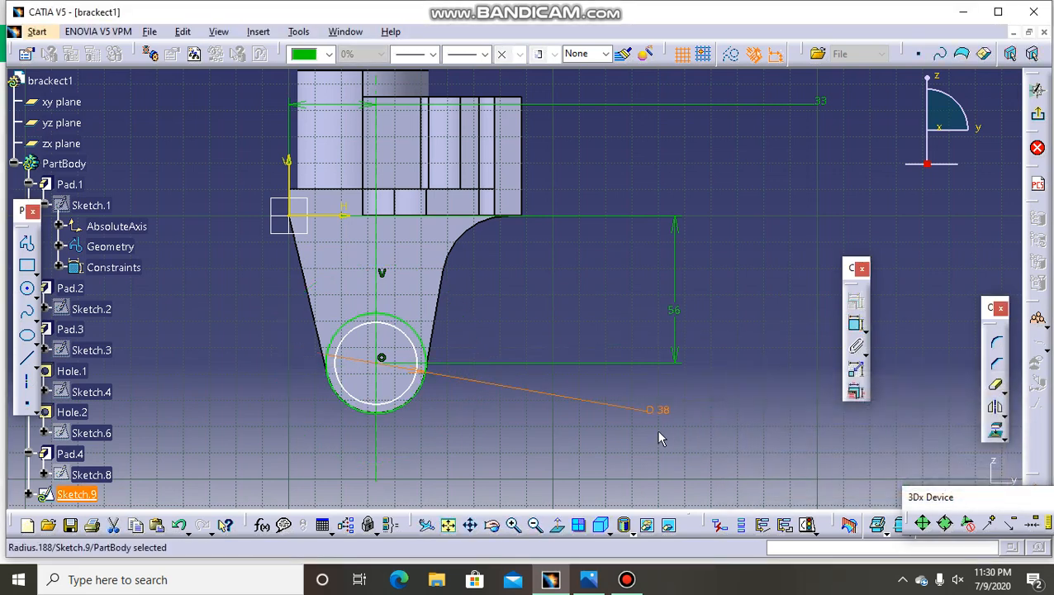
Dimension the inner circle and set its diameter to 20 mm, as given in the reference drawing
click(410, 379)
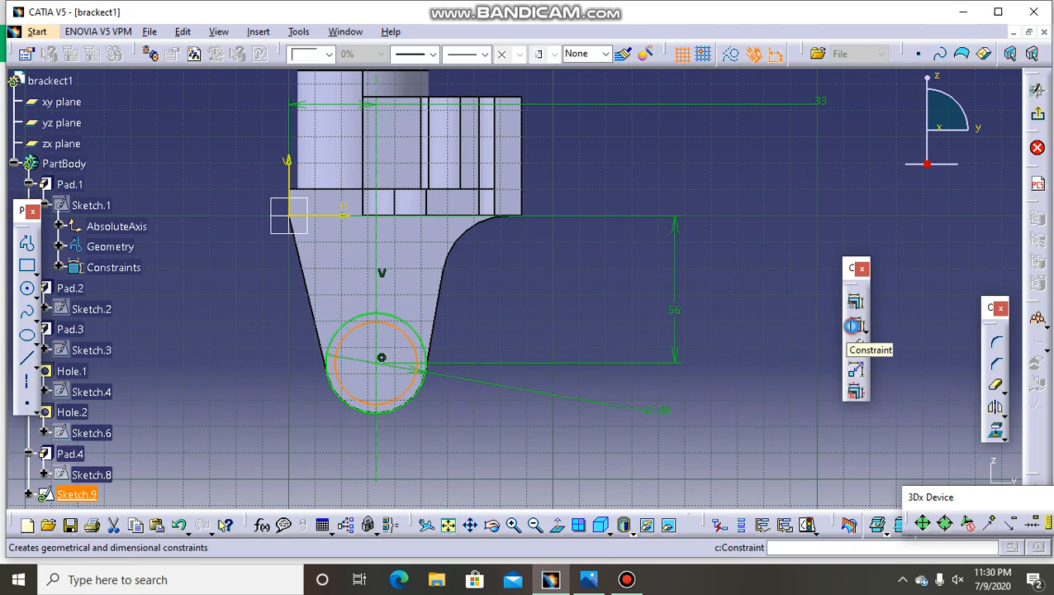
click(855, 326)
click(749, 437)
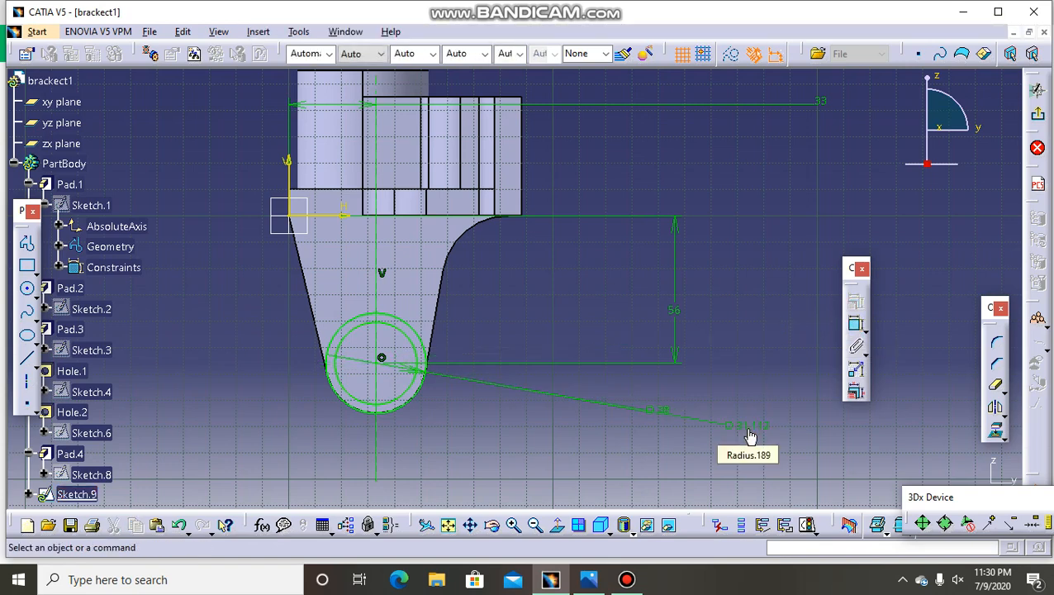
click(962, 11)
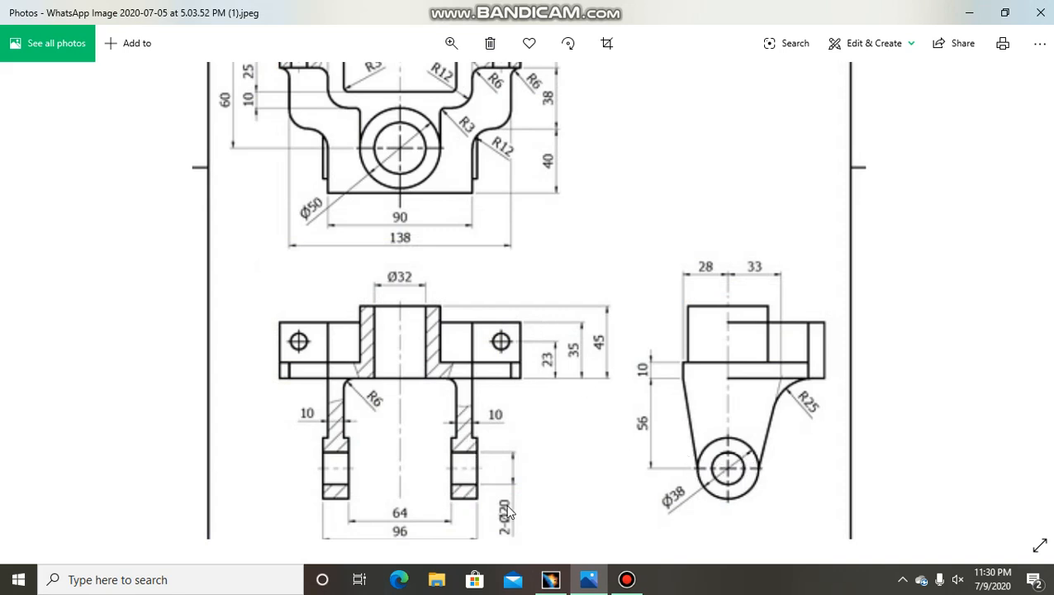
click(549, 579)
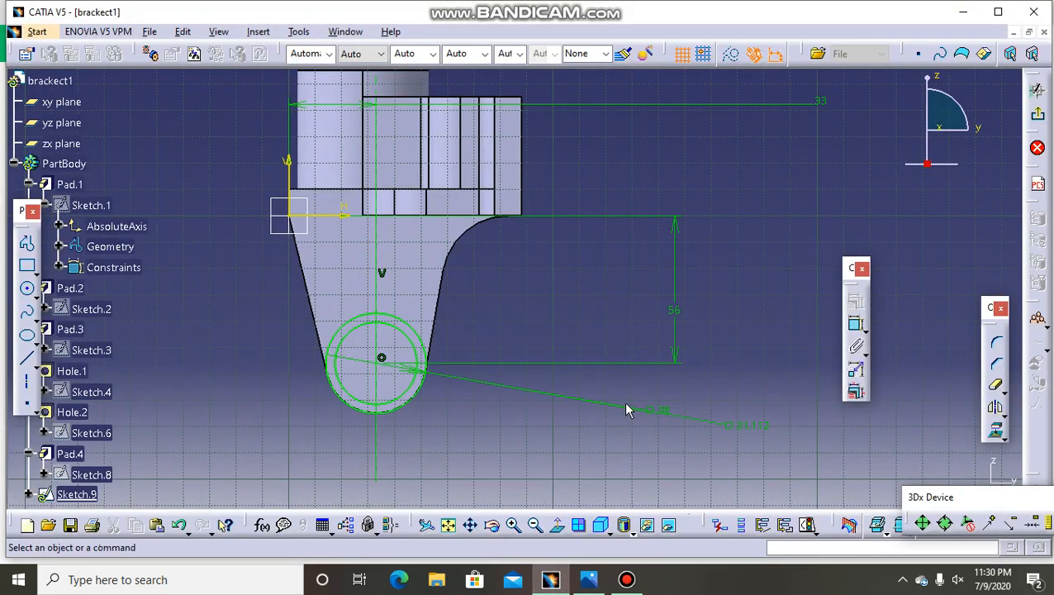
click(755, 424)
double_click(756, 425)
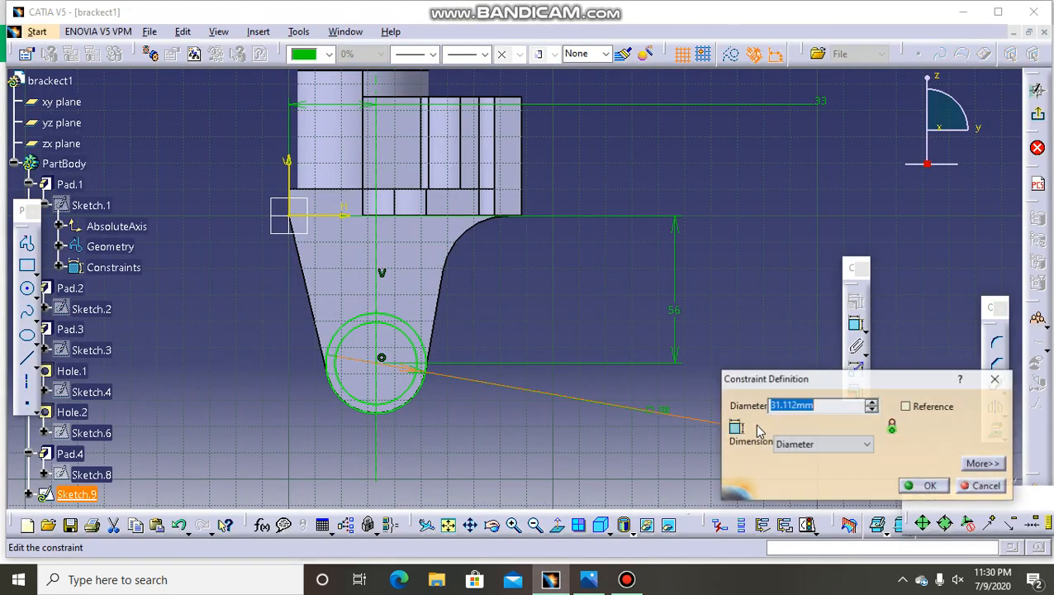
text(20)
key(Return)
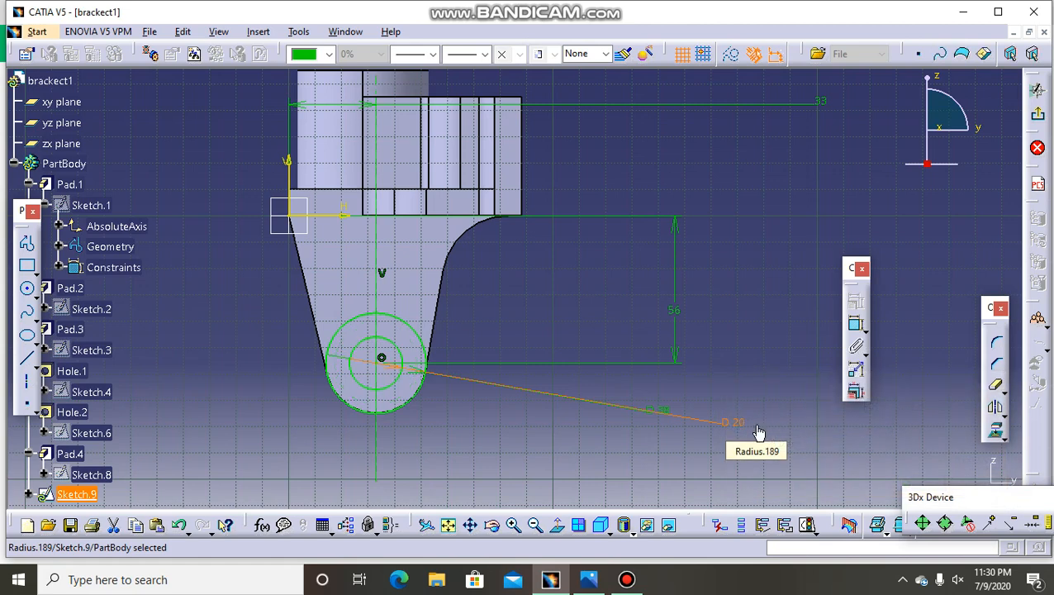
click(742, 357)
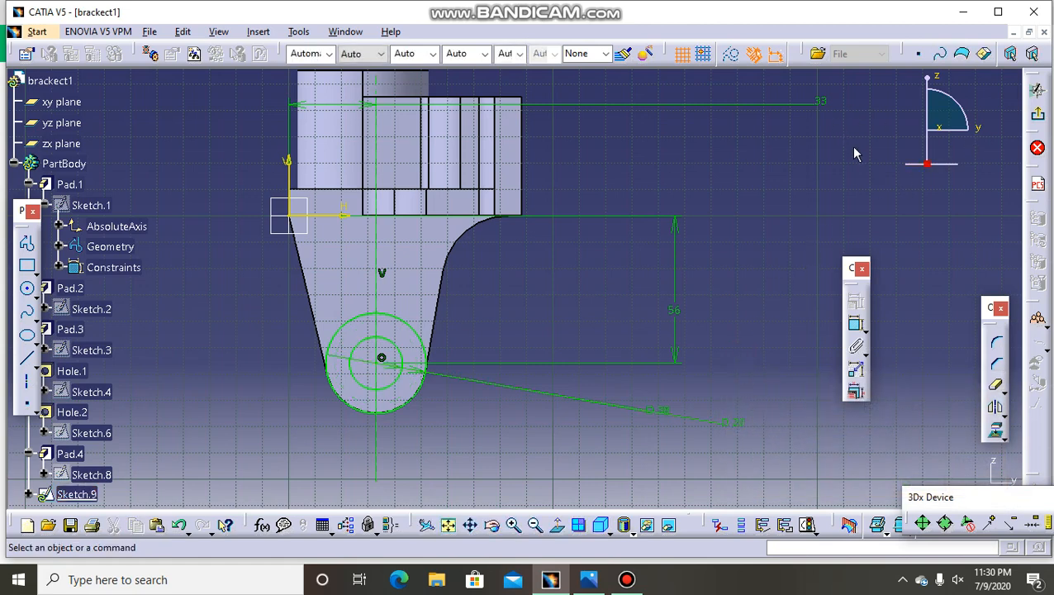
Exit the sketch and start a pad from the two concentric circles with a first limit of 16 mm and no mirrored extent
click(1039, 120)
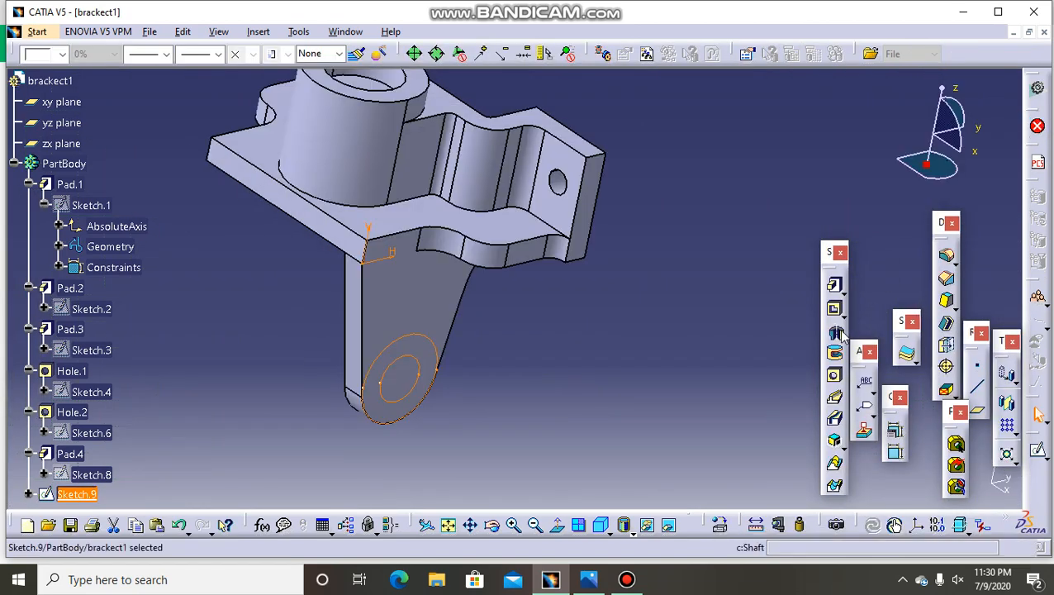
click(834, 285)
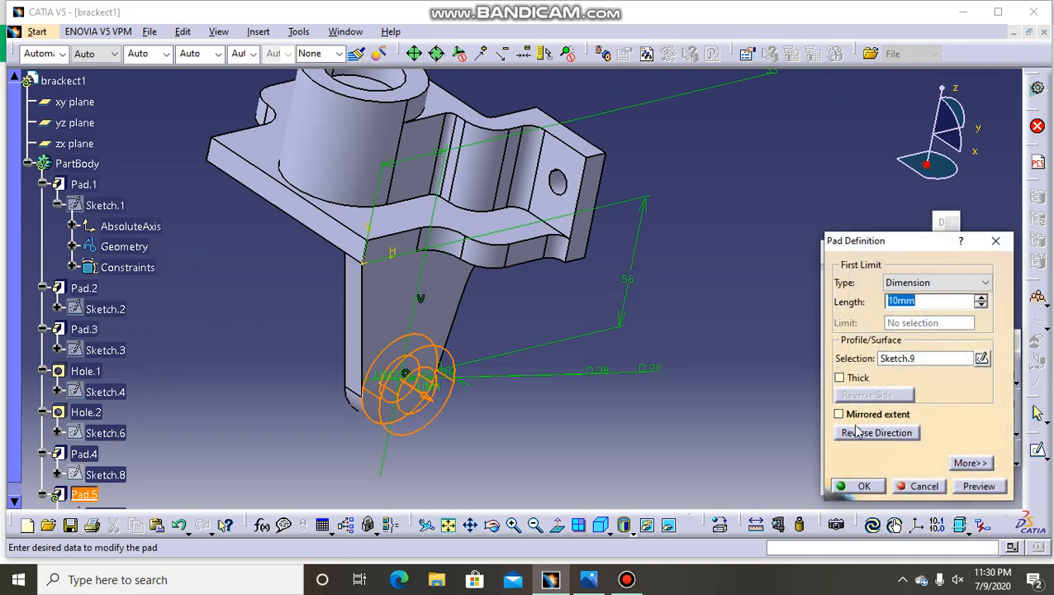
click(858, 419)
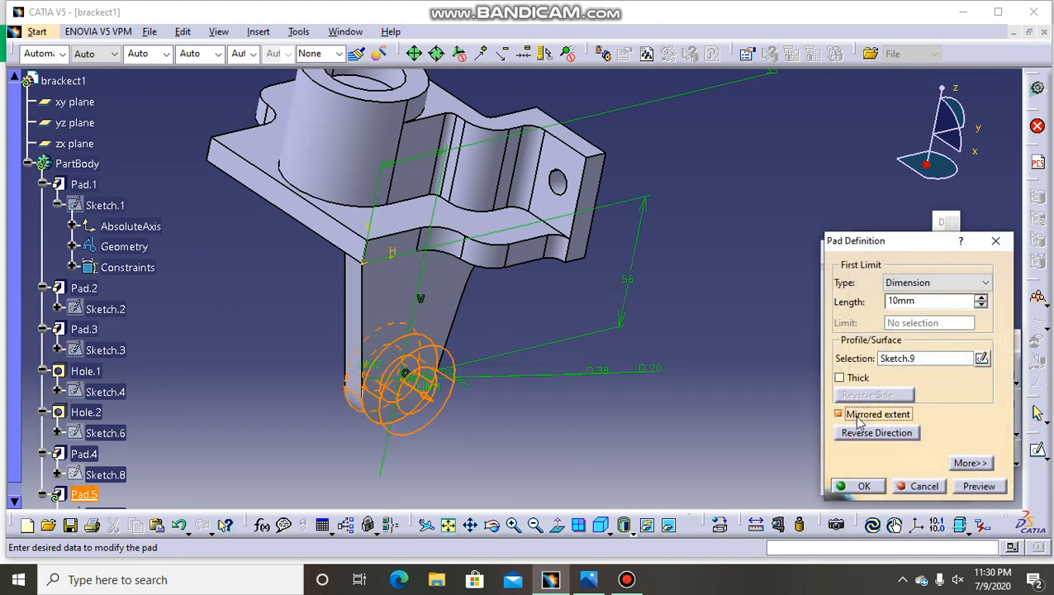
click(974, 464)
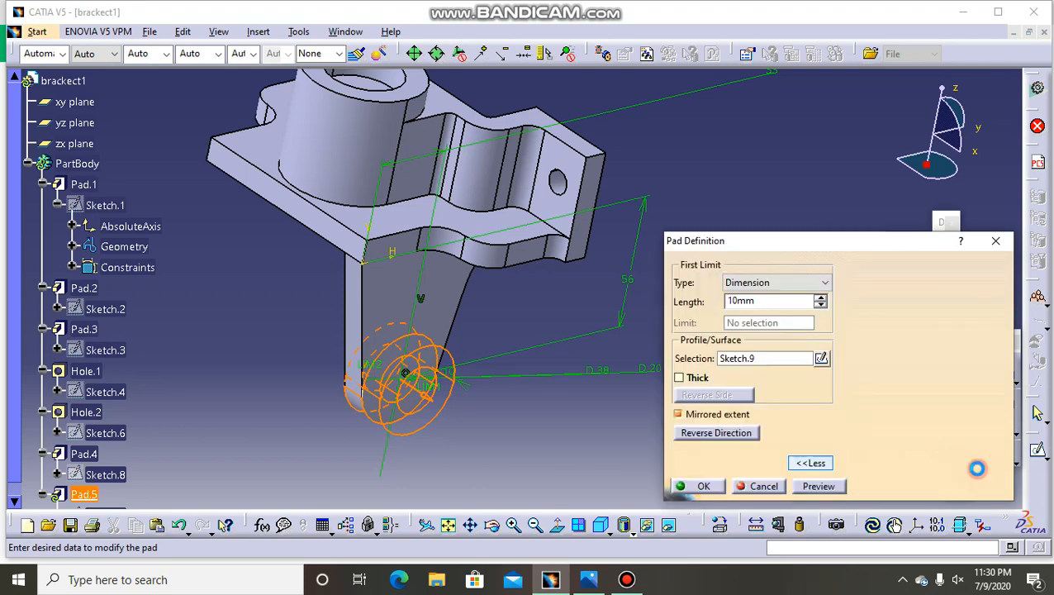
click(725, 417)
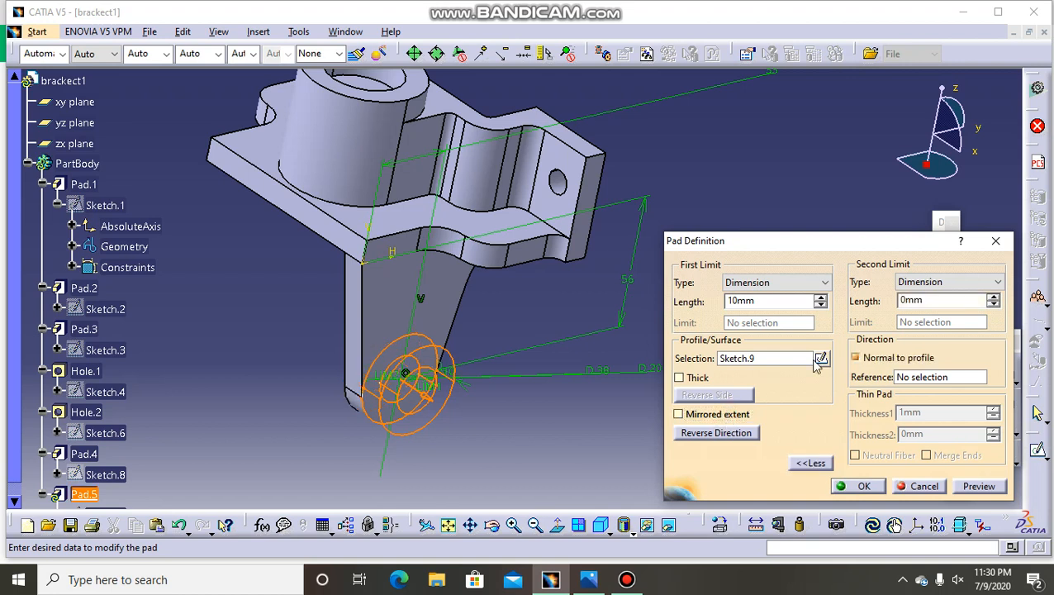
click(820, 298)
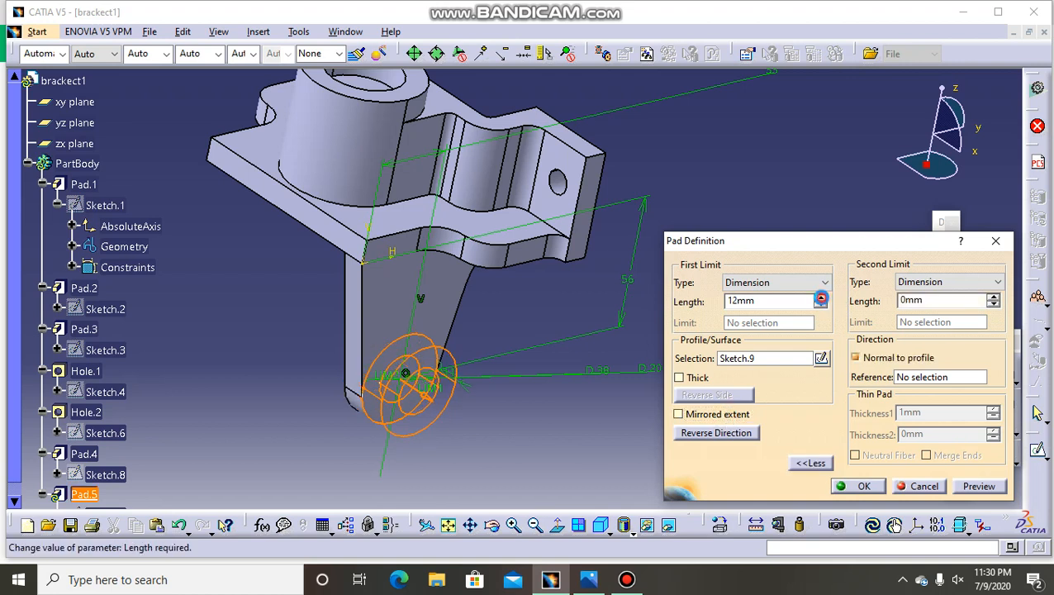
click(820, 298)
click(820, 298)
click(820, 299)
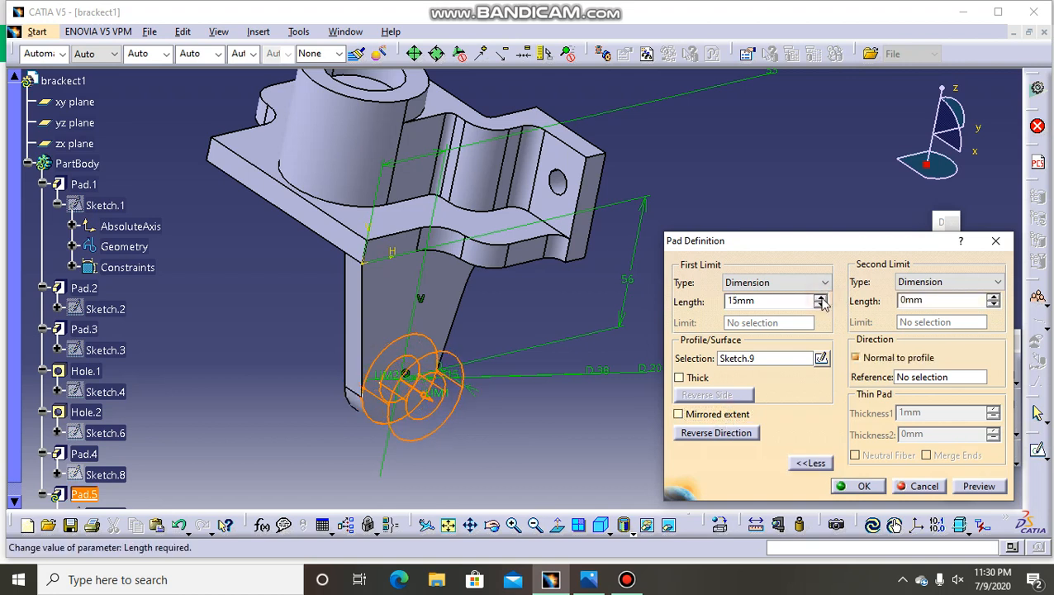
click(820, 298)
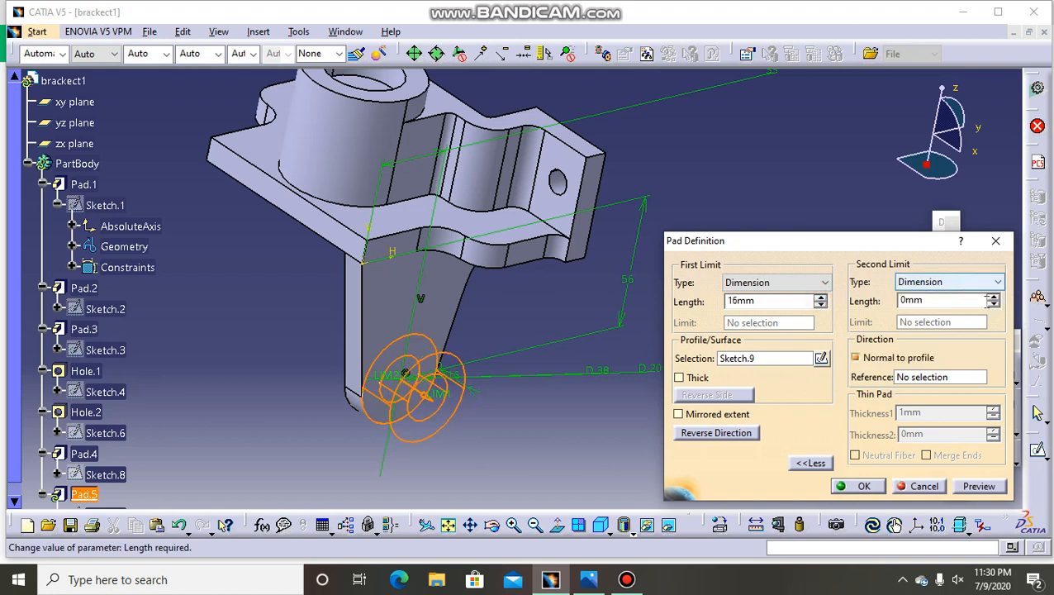
Set the boss pad's second limit to 8 mm, reverse its direction and create the pad
click(992, 304)
click(993, 305)
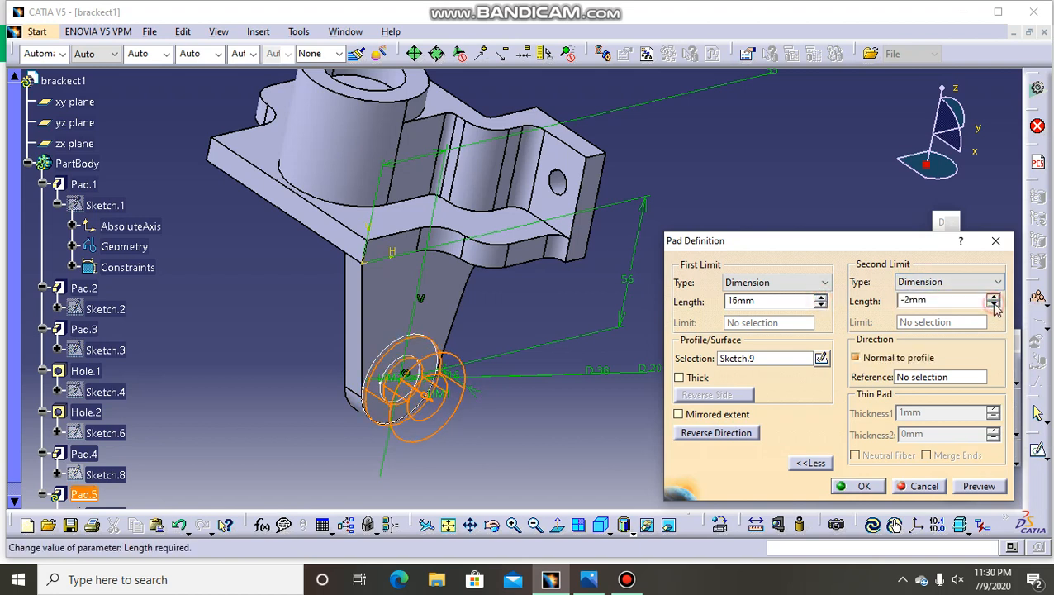
click(993, 298)
click(993, 298)
click(993, 297)
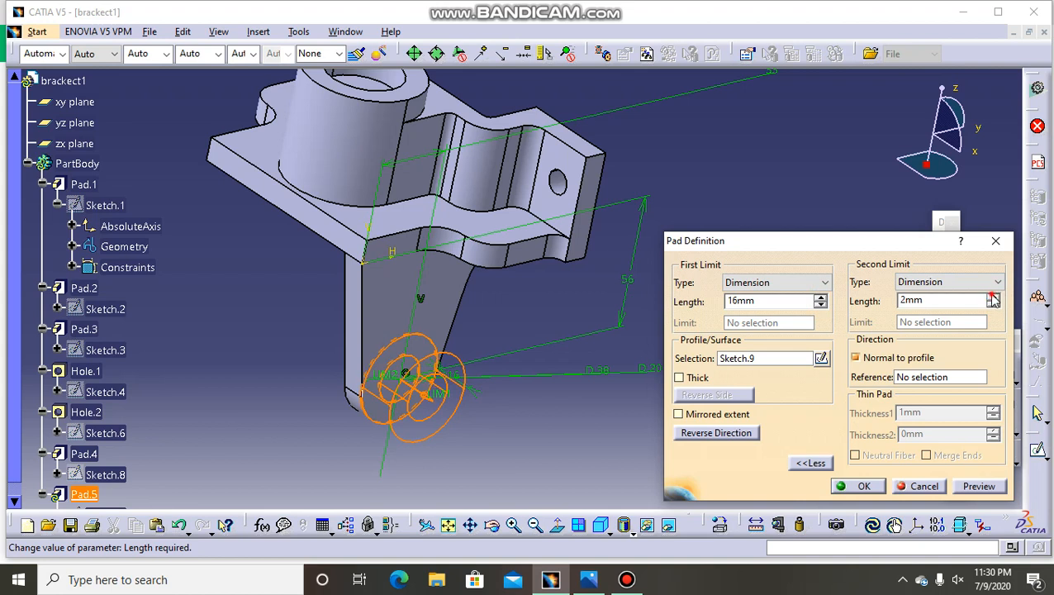
click(993, 297)
click(993, 297)
click(993, 297)
click(993, 298)
click(993, 298)
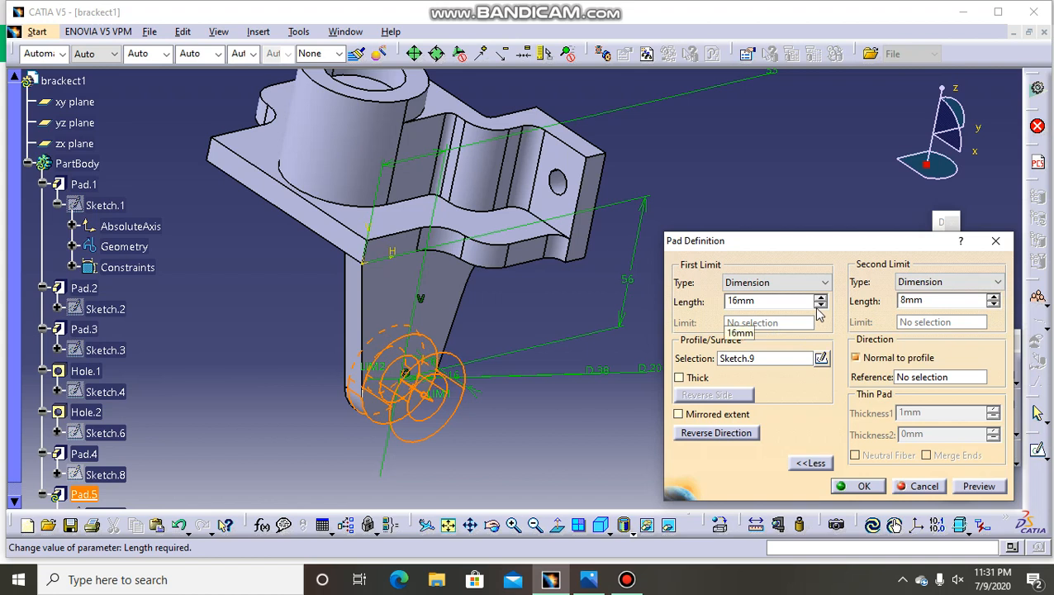
click(428, 405)
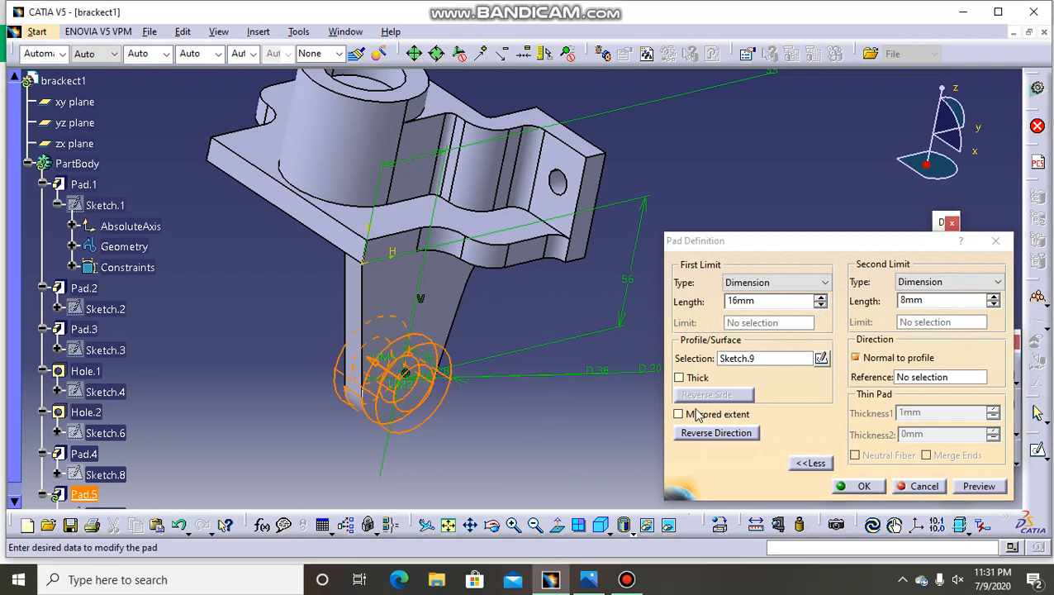
click(863, 486)
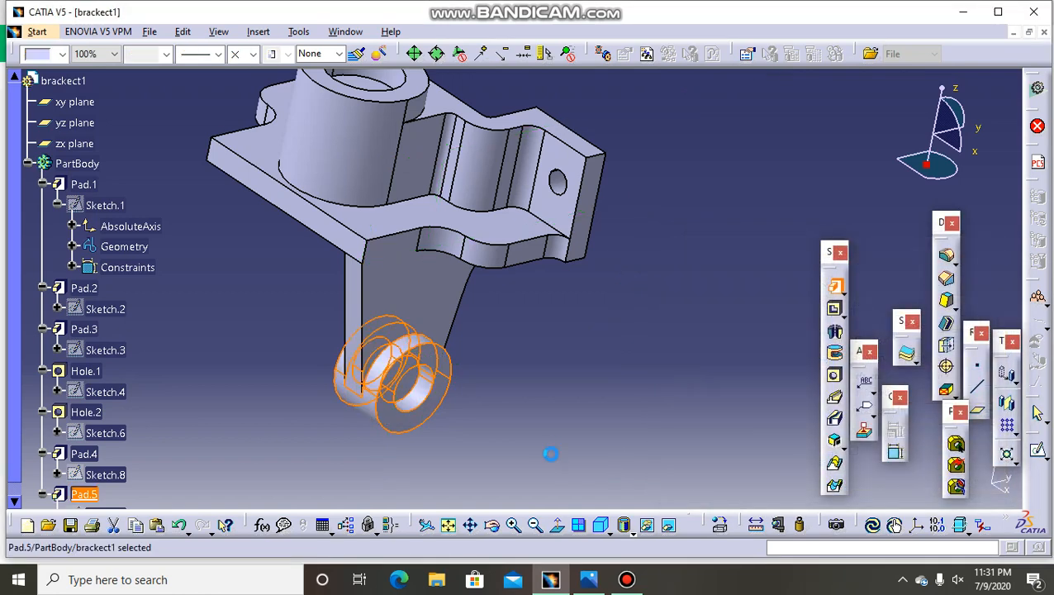
Check the boss against the reference drawing and start an offset plane referenced to the support arm's broad side face
click(532, 526)
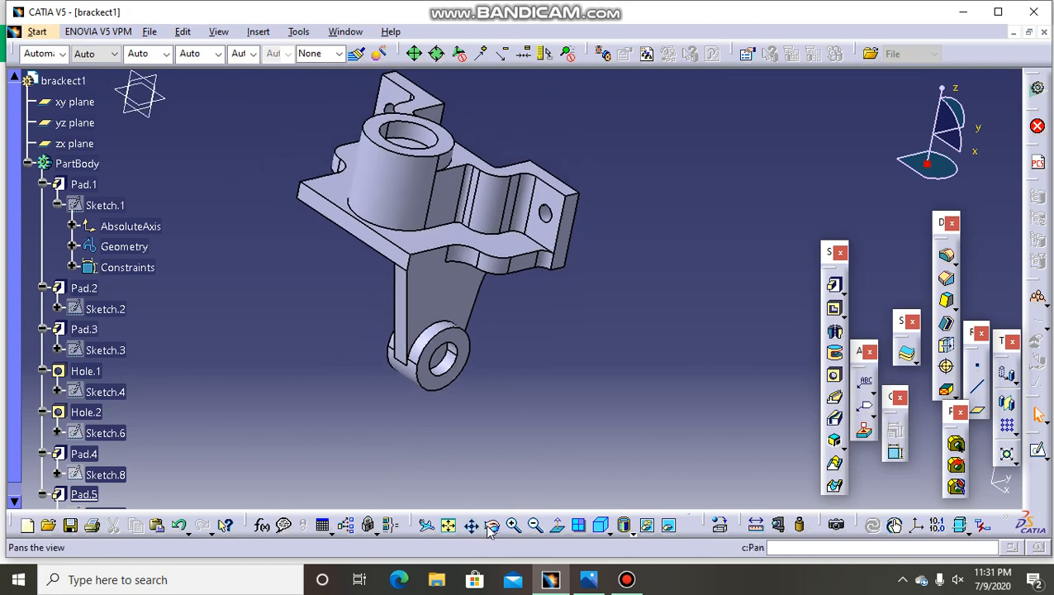
click(492, 527)
drag(332, 433, 455, 434)
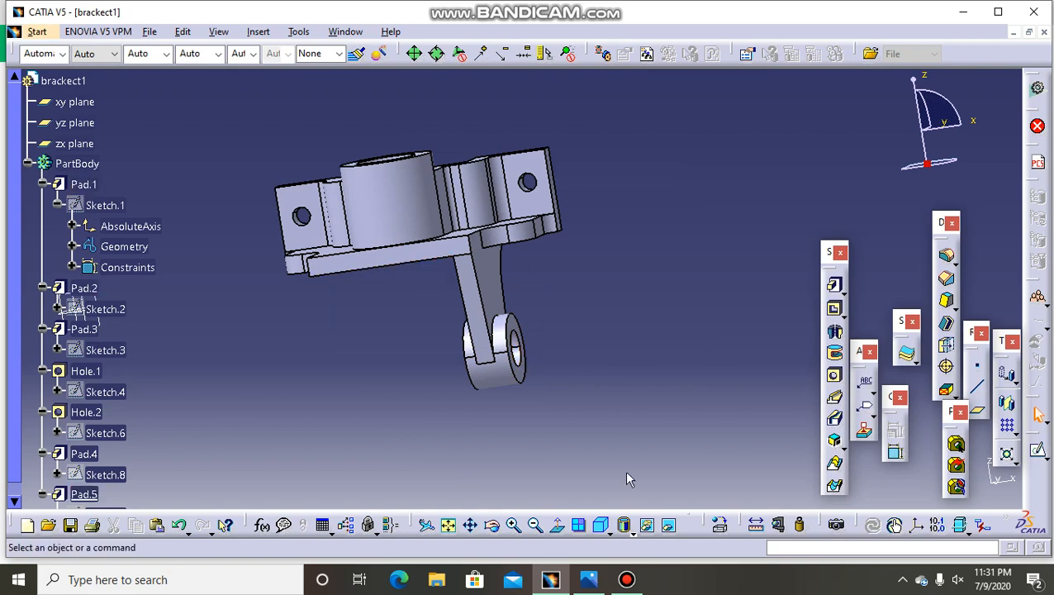
click(962, 11)
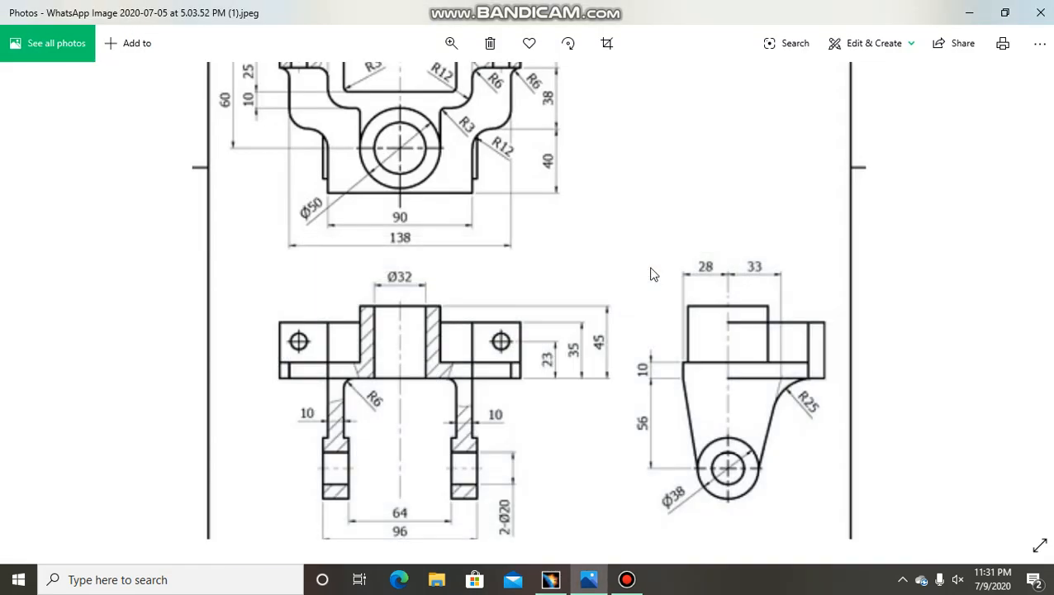
drag(545, 273, 454, 425)
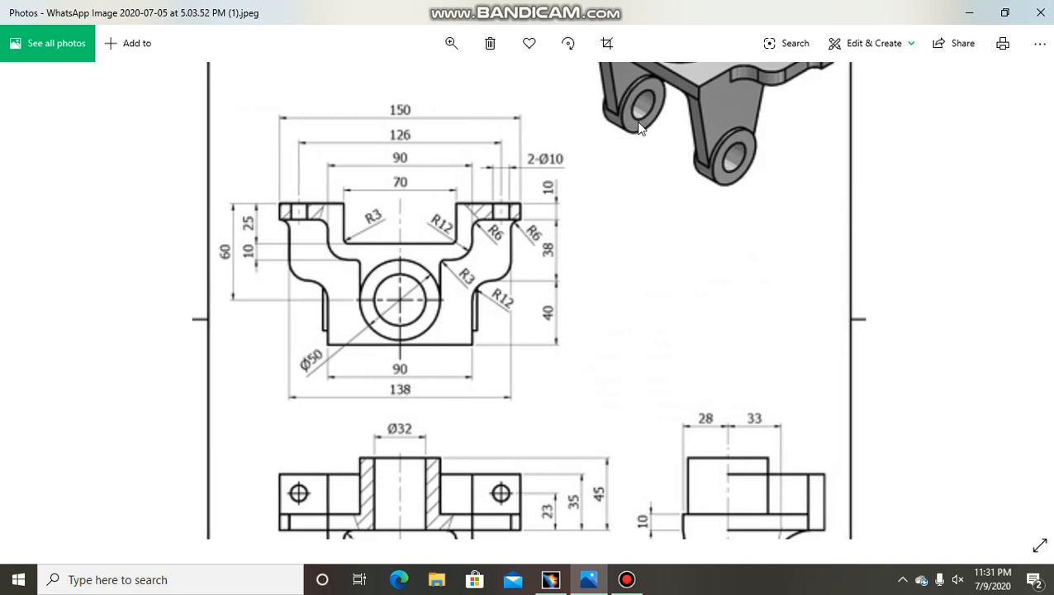
click(550, 579)
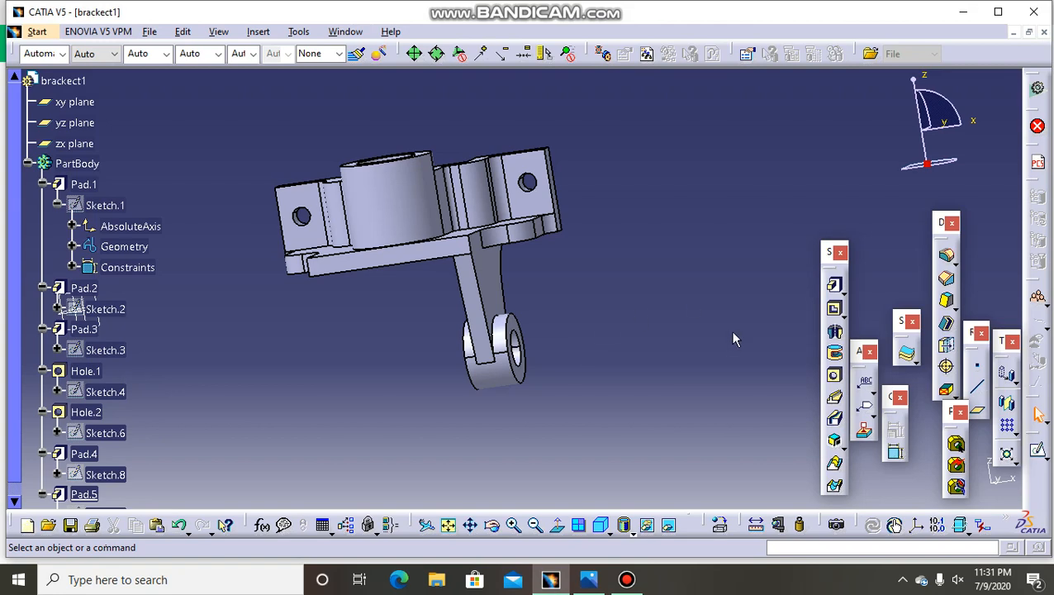
click(977, 410)
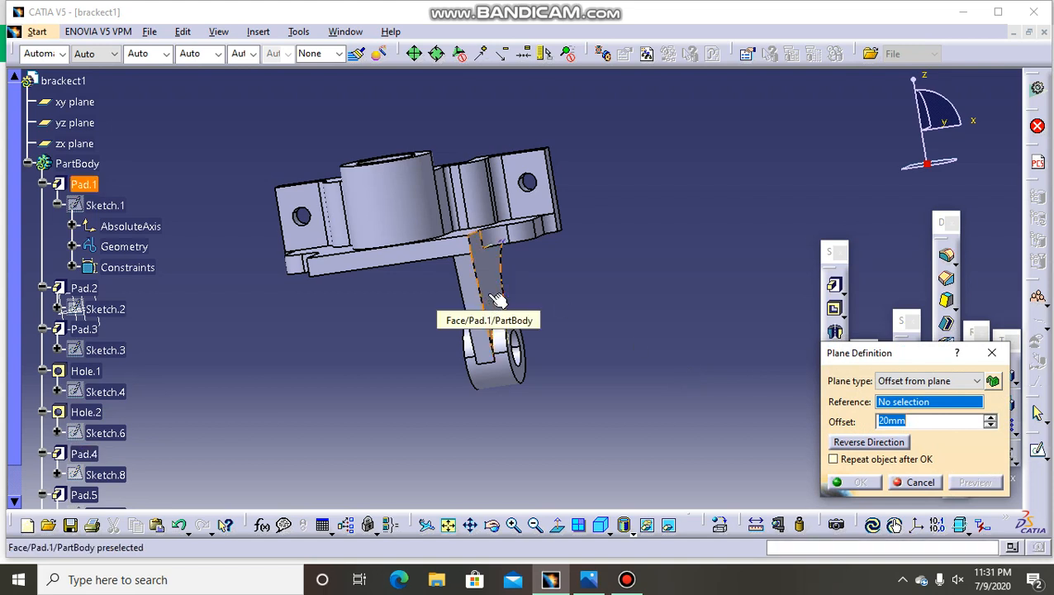
click(492, 301)
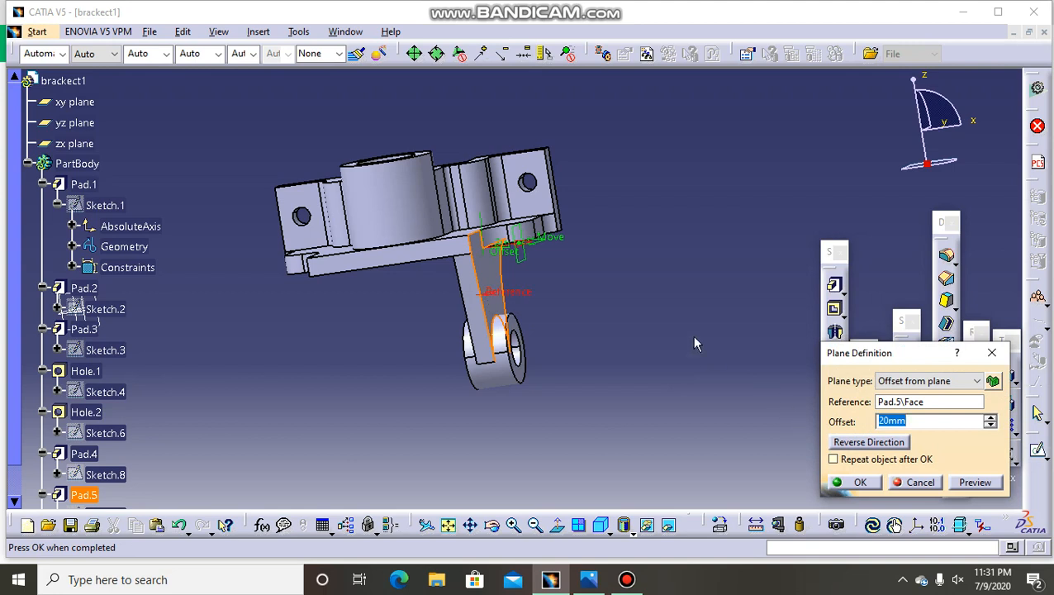
click(546, 243)
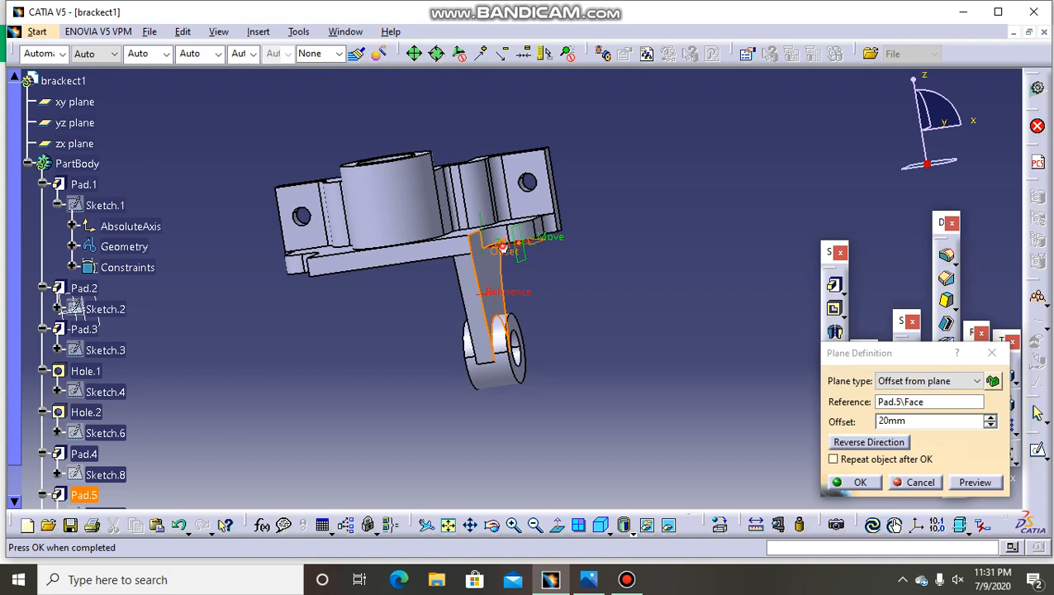
Reverse the offset plane's direction and set its offset from the support arm's side face to 9 mm
click(991, 424)
click(991, 424)
click(991, 423)
click(991, 424)
click(991, 424)
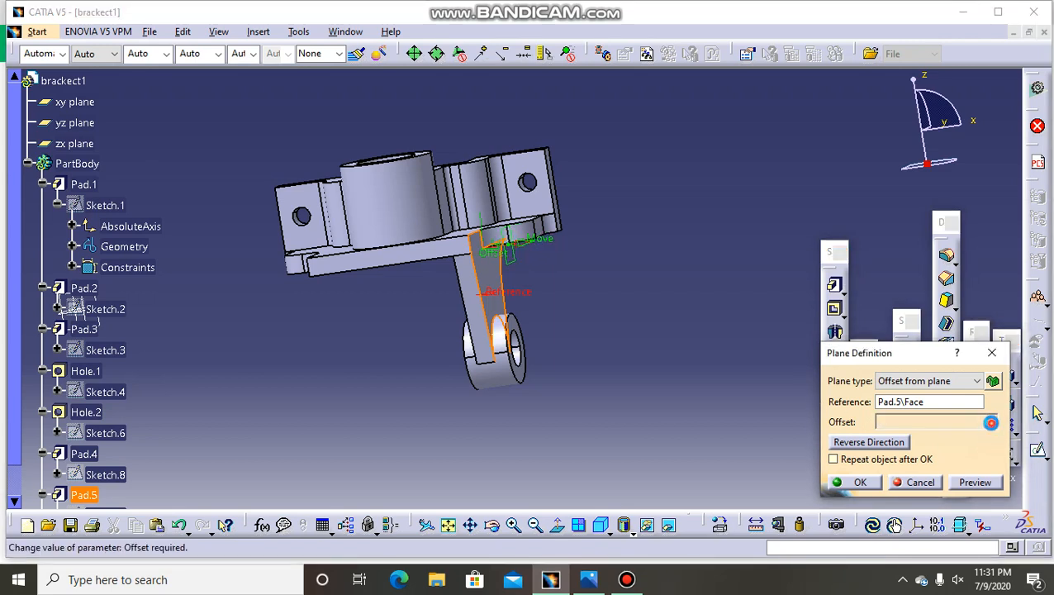
click(991, 424)
click(991, 423)
click(991, 424)
click(991, 424)
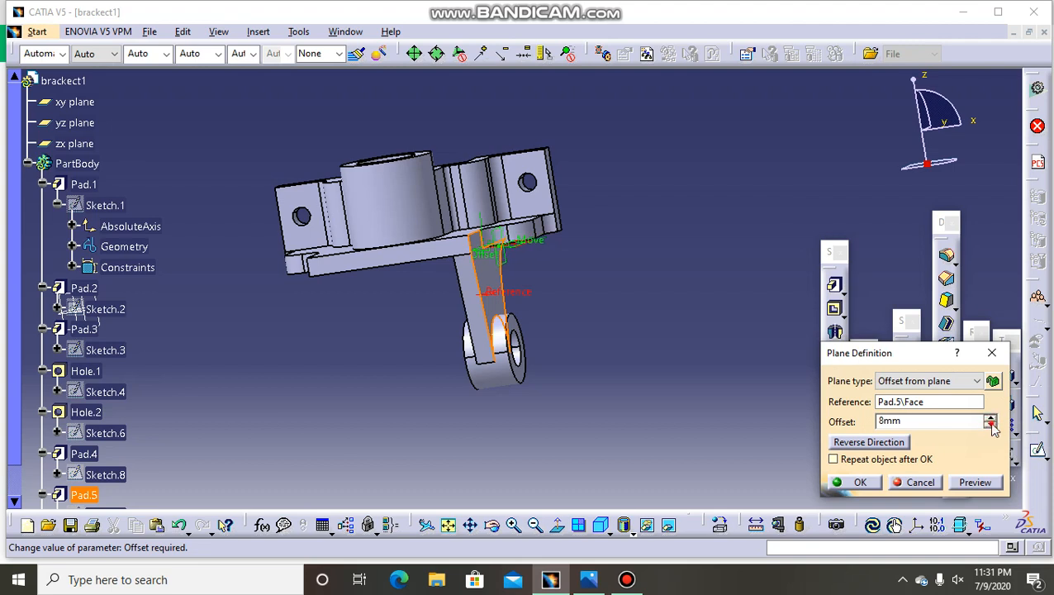
click(991, 424)
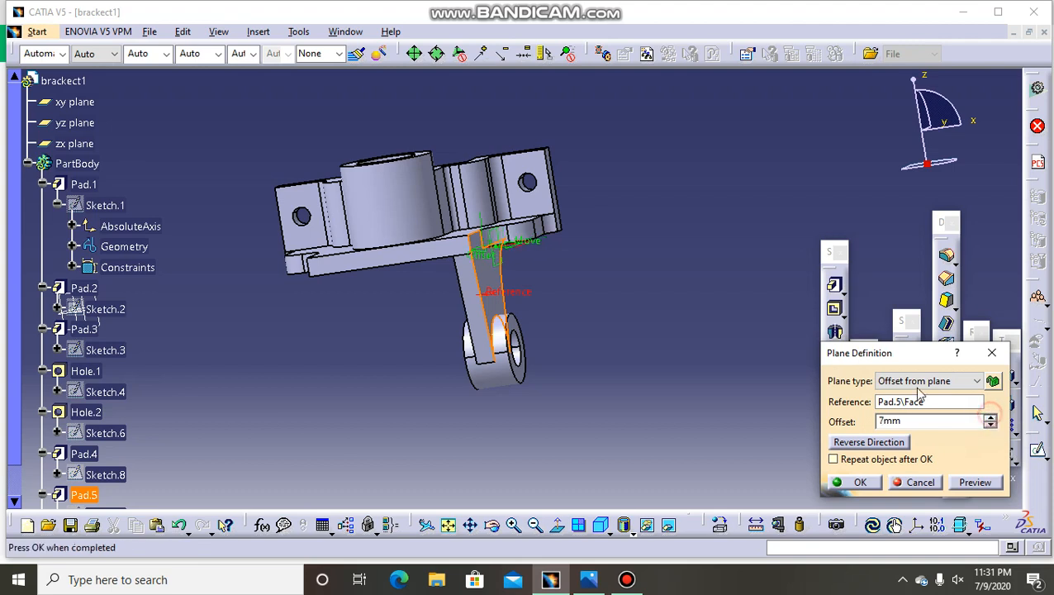
click(867, 443)
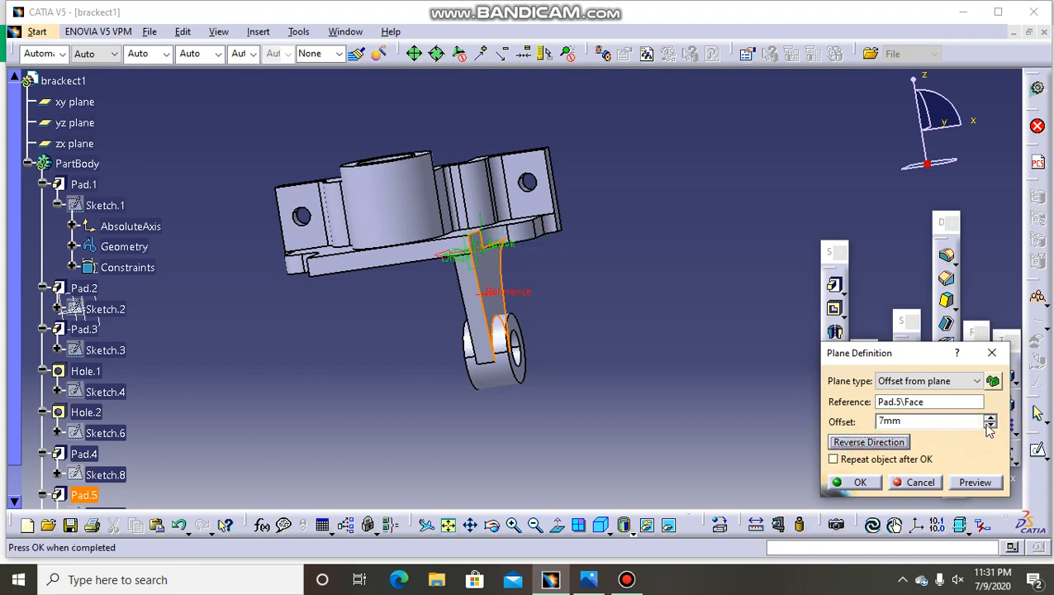
click(990, 417)
click(990, 417)
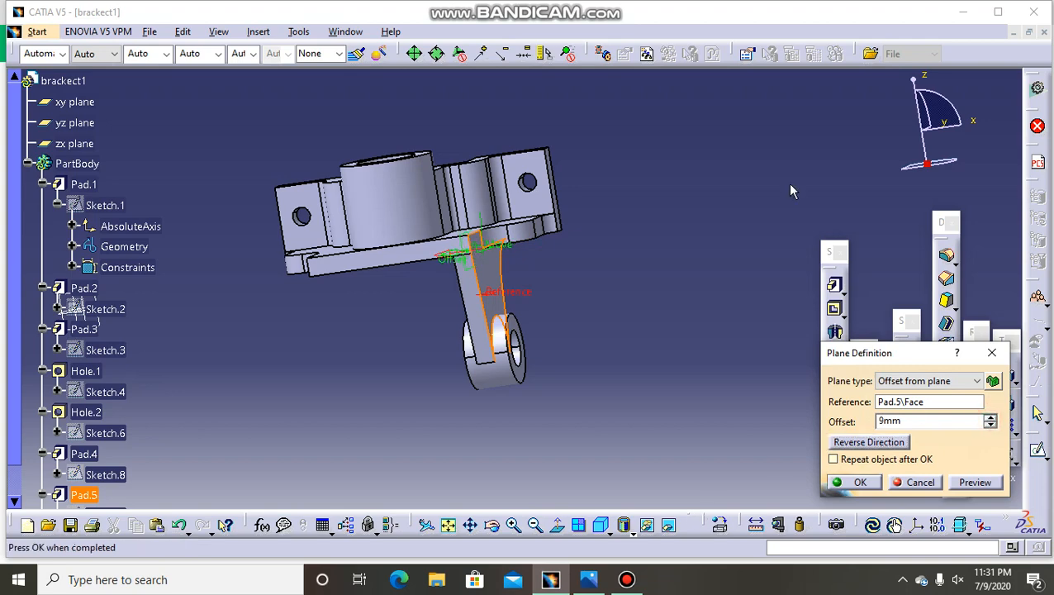
Check the arm spacing in the reference drawing, set the plane's offset to 48 mm and create the plane
click(963, 11)
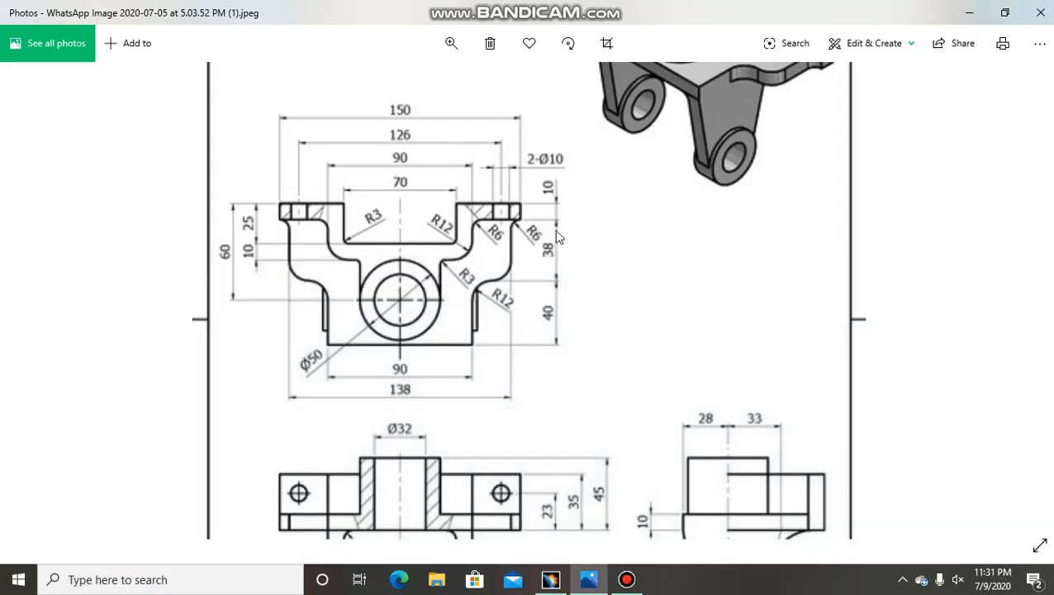
drag(484, 411, 480, 230)
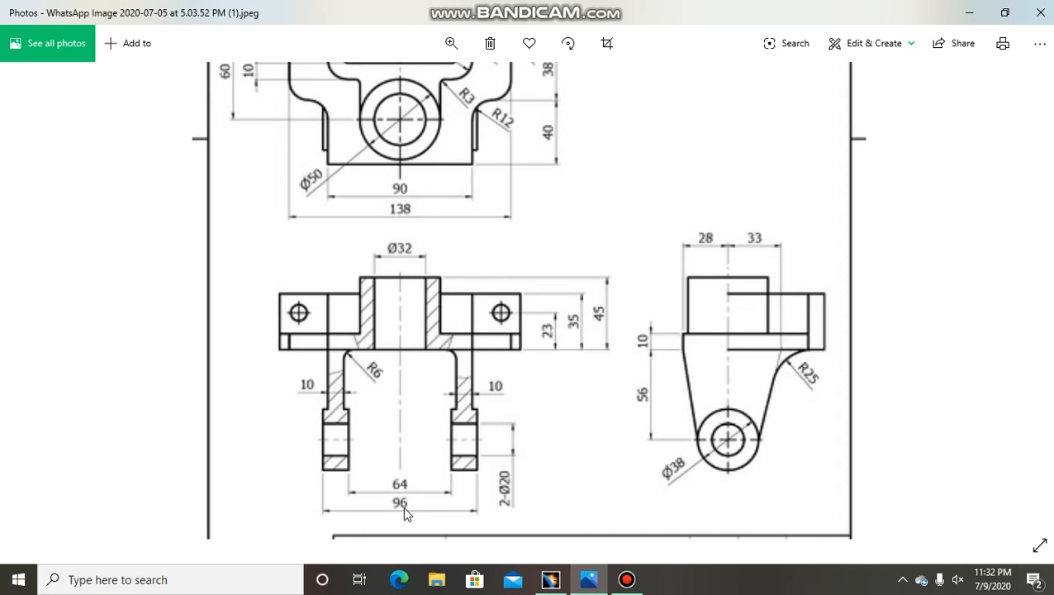
click(549, 580)
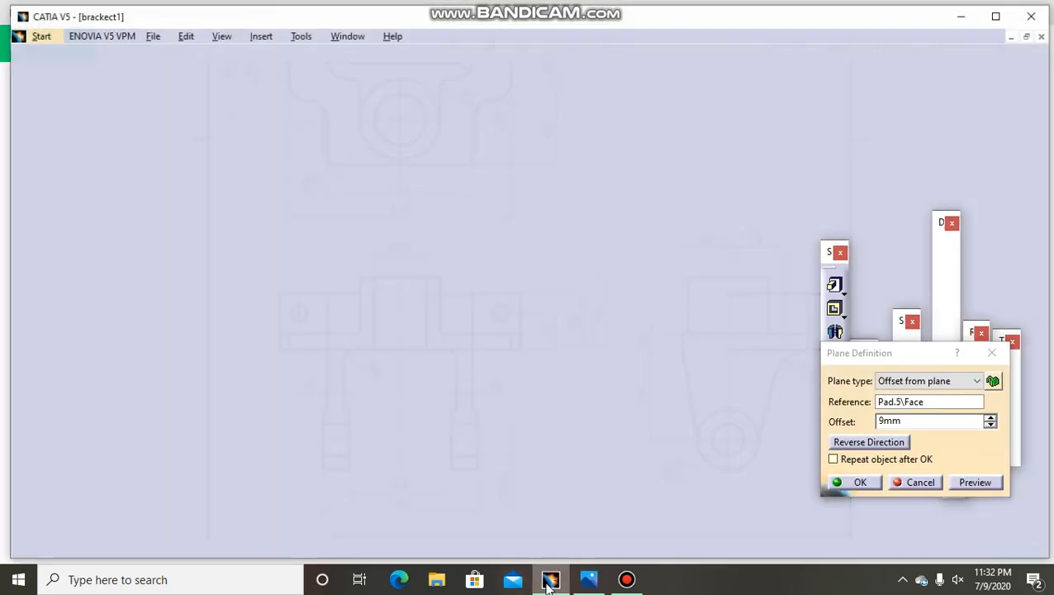
double_click(929, 422)
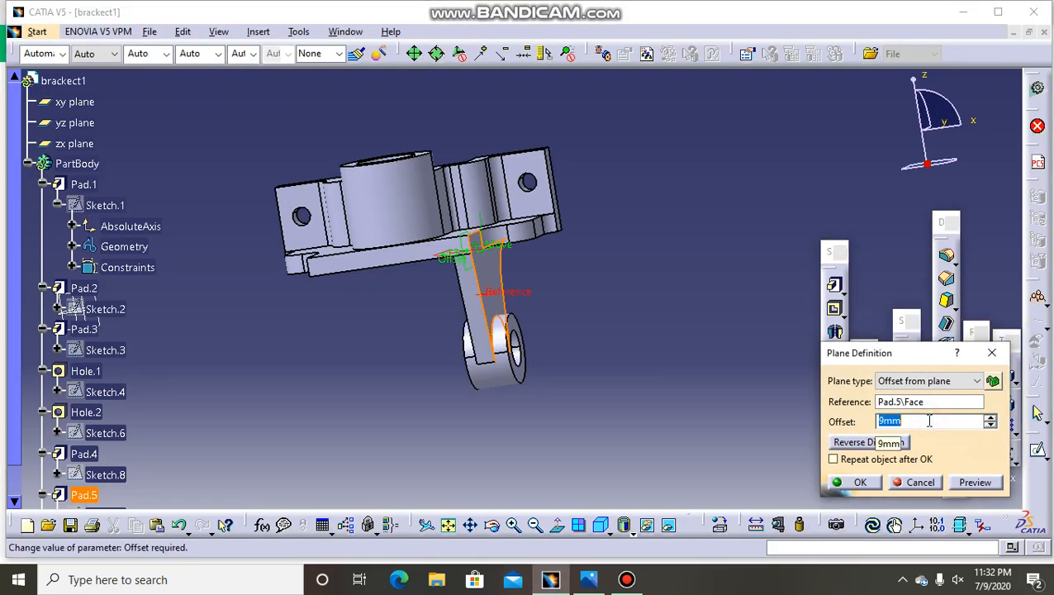
text(48)
key(Return)
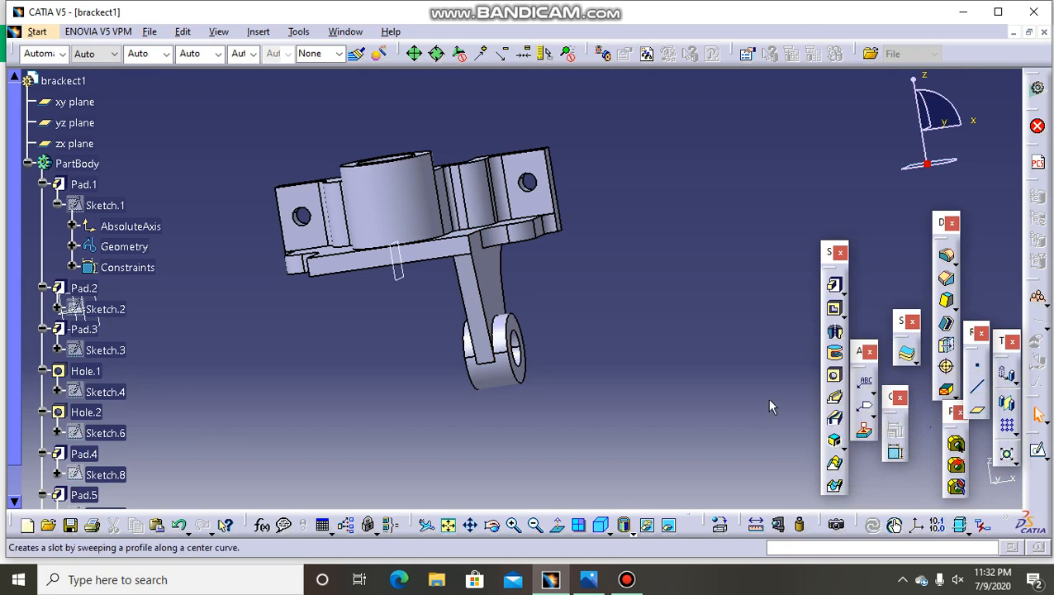
Mirror the boss at the support arm's end about the new offset plane
click(492, 525)
drag(356, 402, 426, 413)
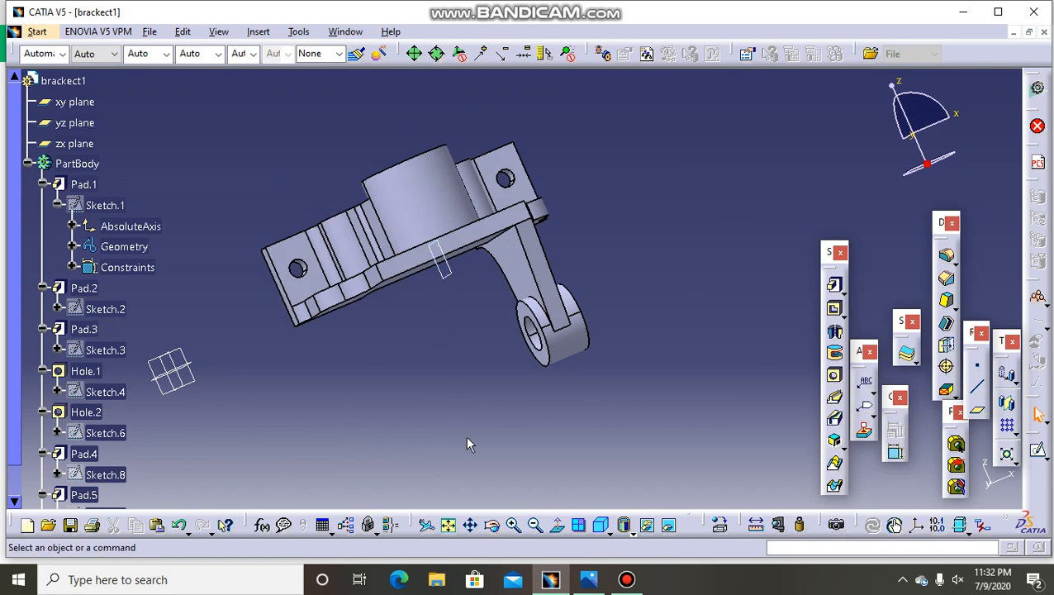
click(491, 525)
drag(329, 162, 611, 305)
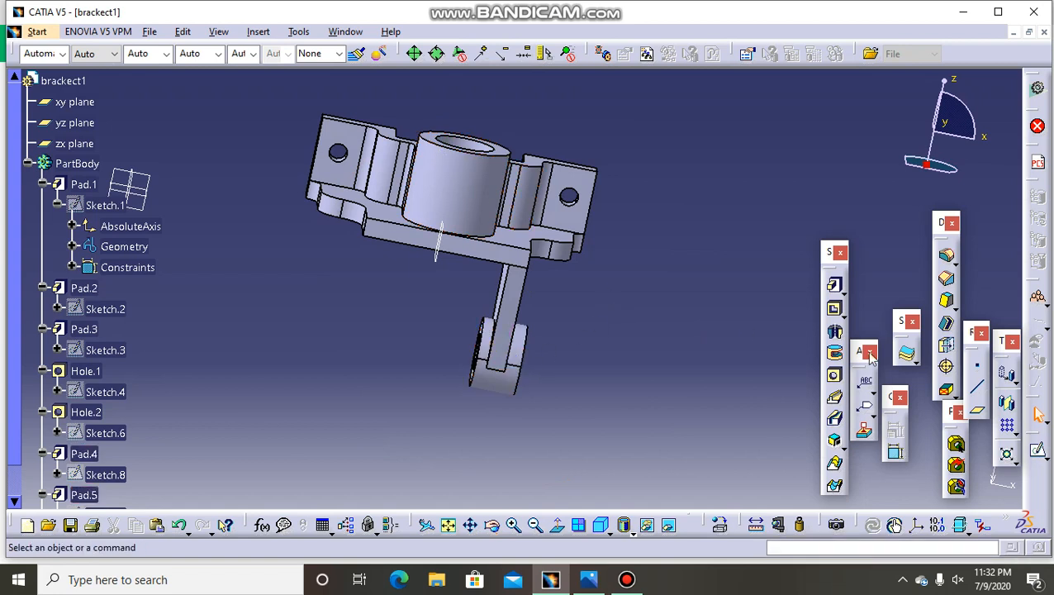
click(1009, 405)
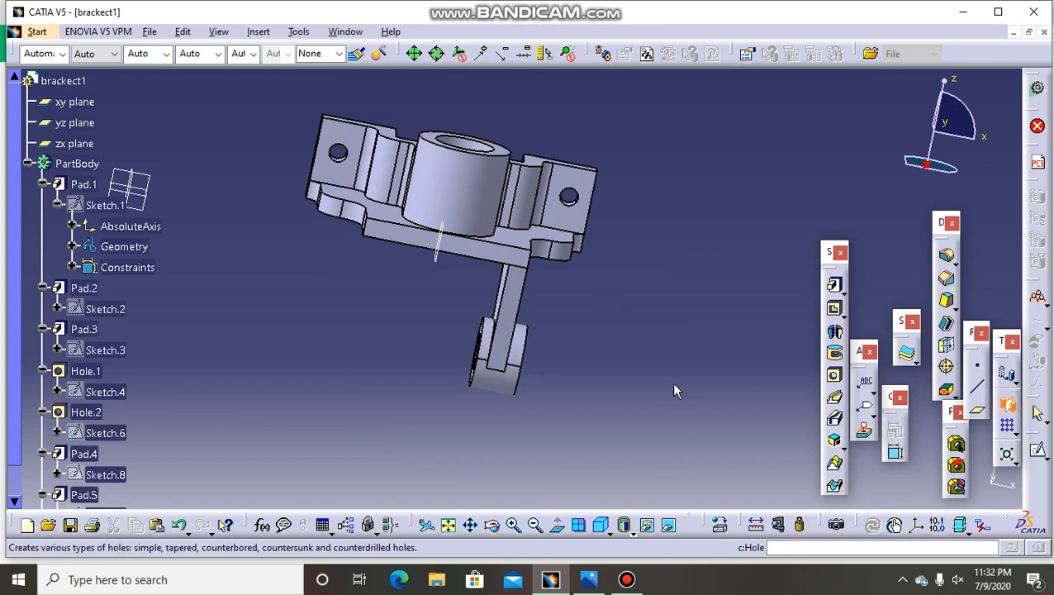
click(526, 367)
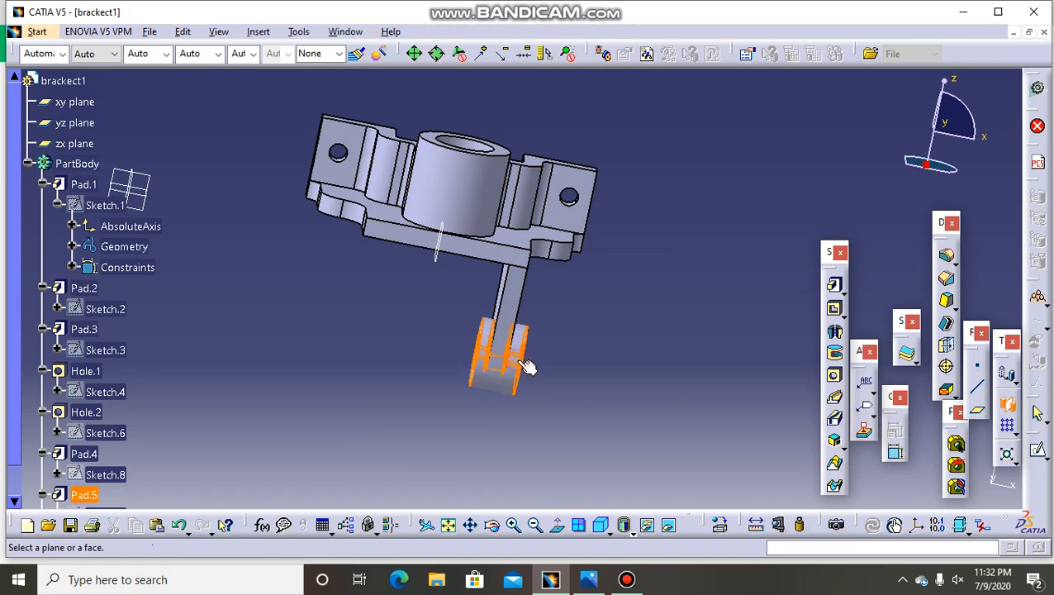
click(443, 247)
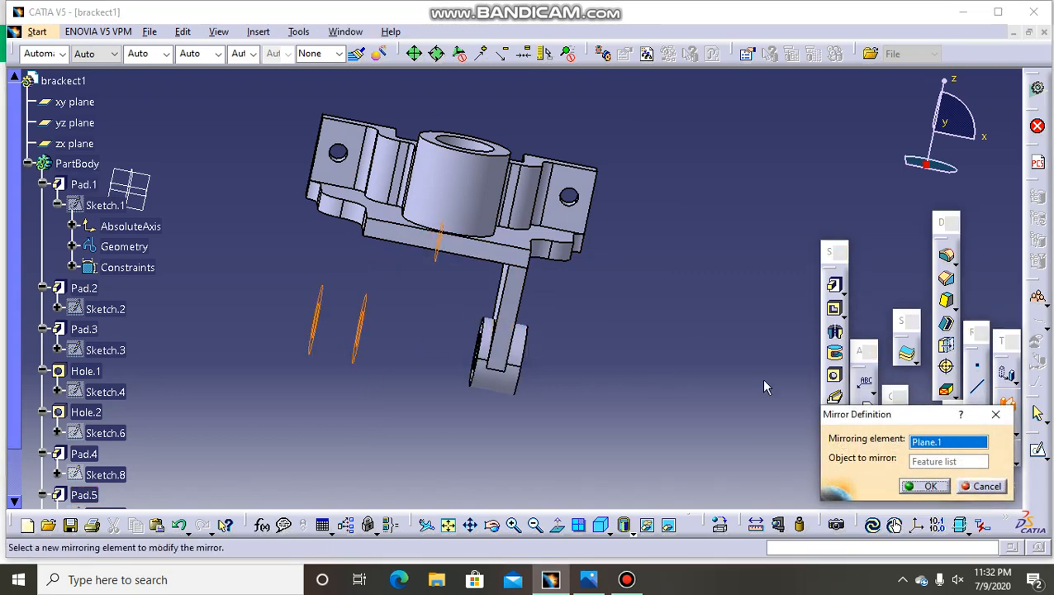
click(925, 487)
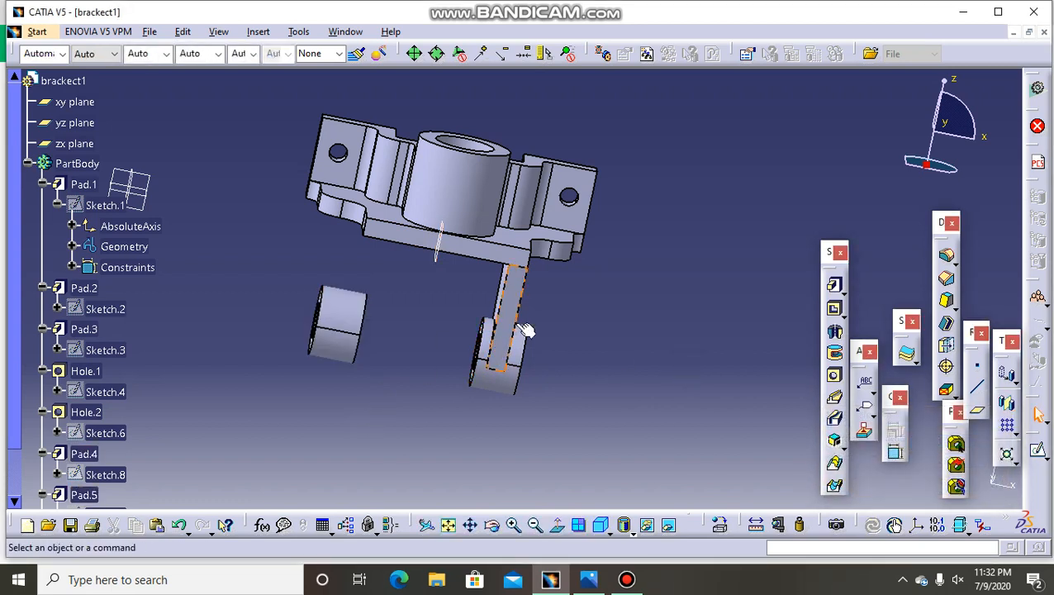
Inspect the bracket with both support arms and compare it with the isometric view in the reference drawing
click(496, 530)
drag(614, 372, 611, 357)
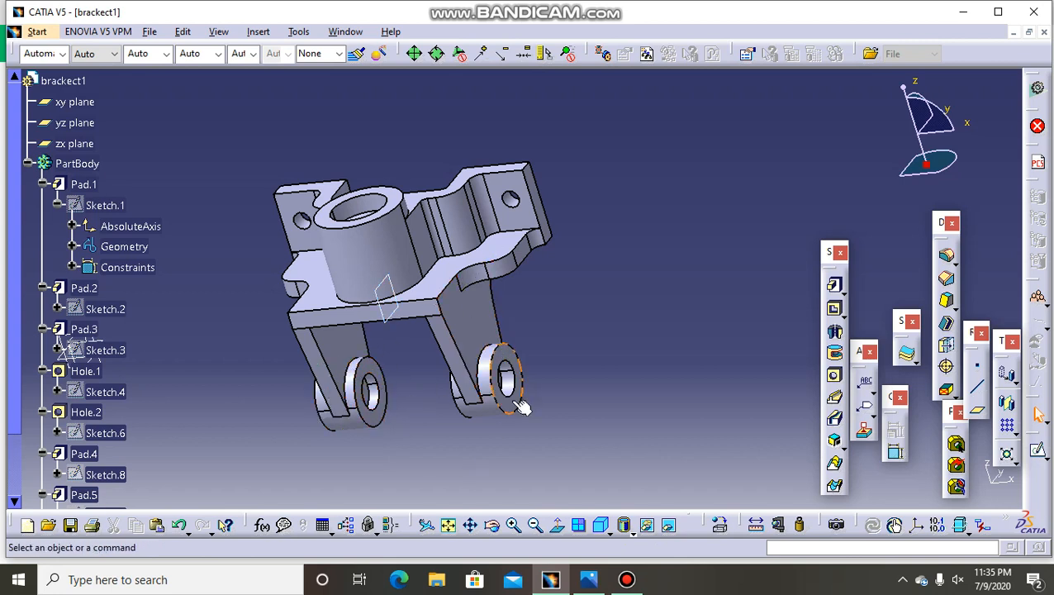
click(962, 12)
mouse_move(648, 241)
mouse_down()
mouse_move(623, 278)
mouse_move(597, 419)
mouse_up()
mouse_move(678, 213)
mouse_down()
mouse_move(604, 325)
mouse_move(585, 376)
mouse_up()
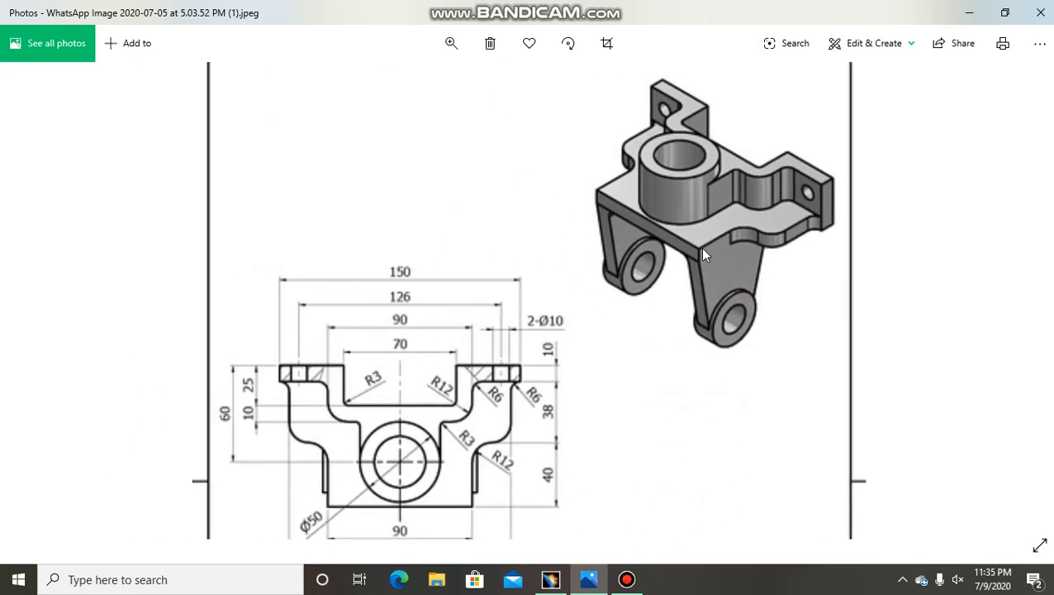
click(550, 581)
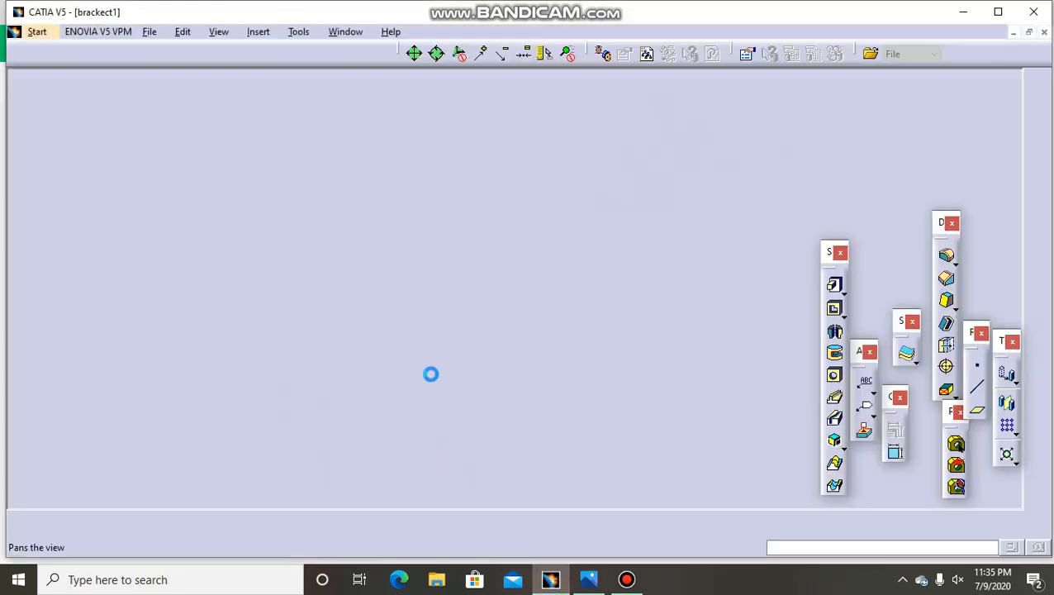